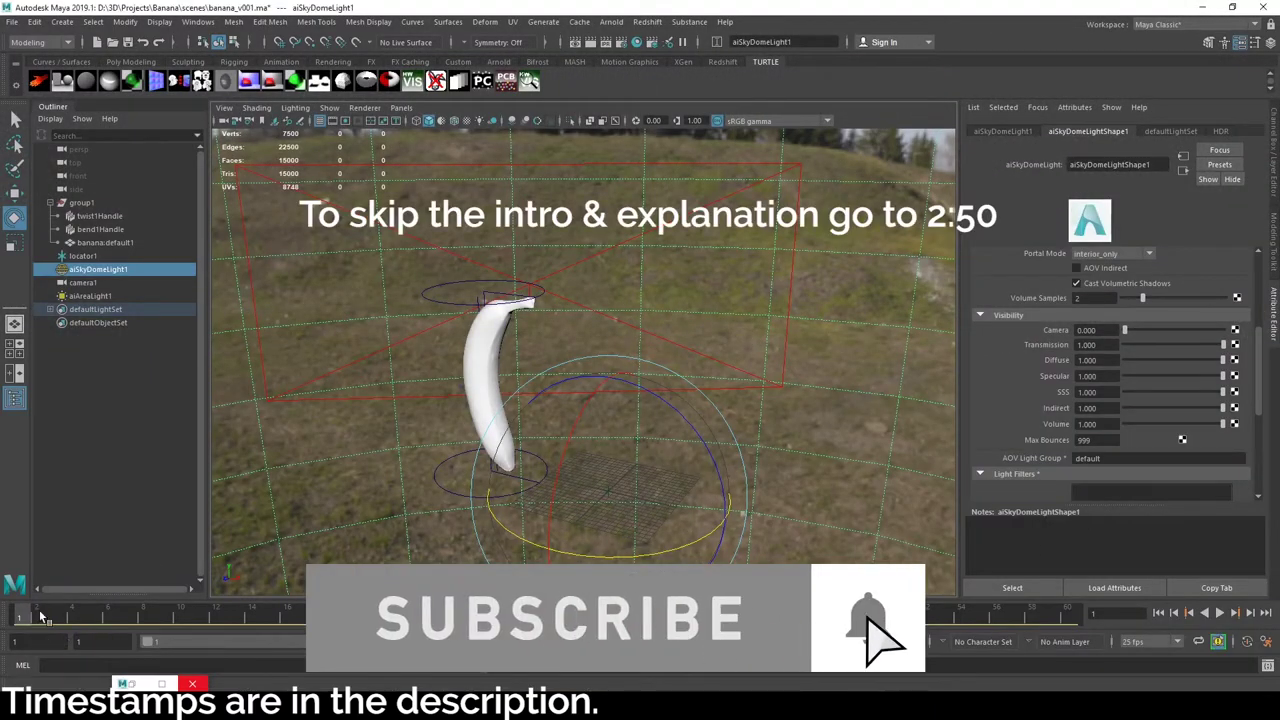
Step: Play back the banana animation in the viewport, stop it and scrub the timeline to frame 39
{"action": "key", "text": "alt+v"}
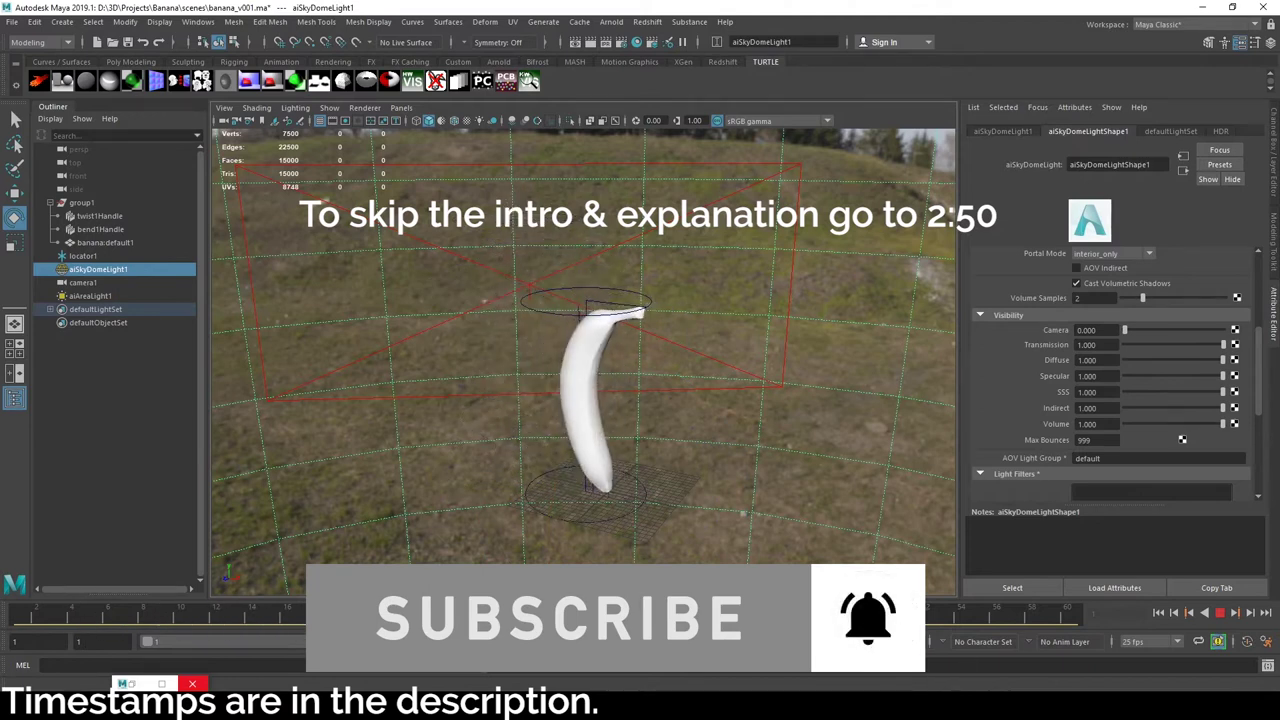
{"action": "left_click_drag", "start_coordinate": [44, 596], "coordinate": [6, 598]}
{"action": "left_click_drag", "start_coordinate": [642, 360], "coordinate": [657, 352], "text": "alt"}
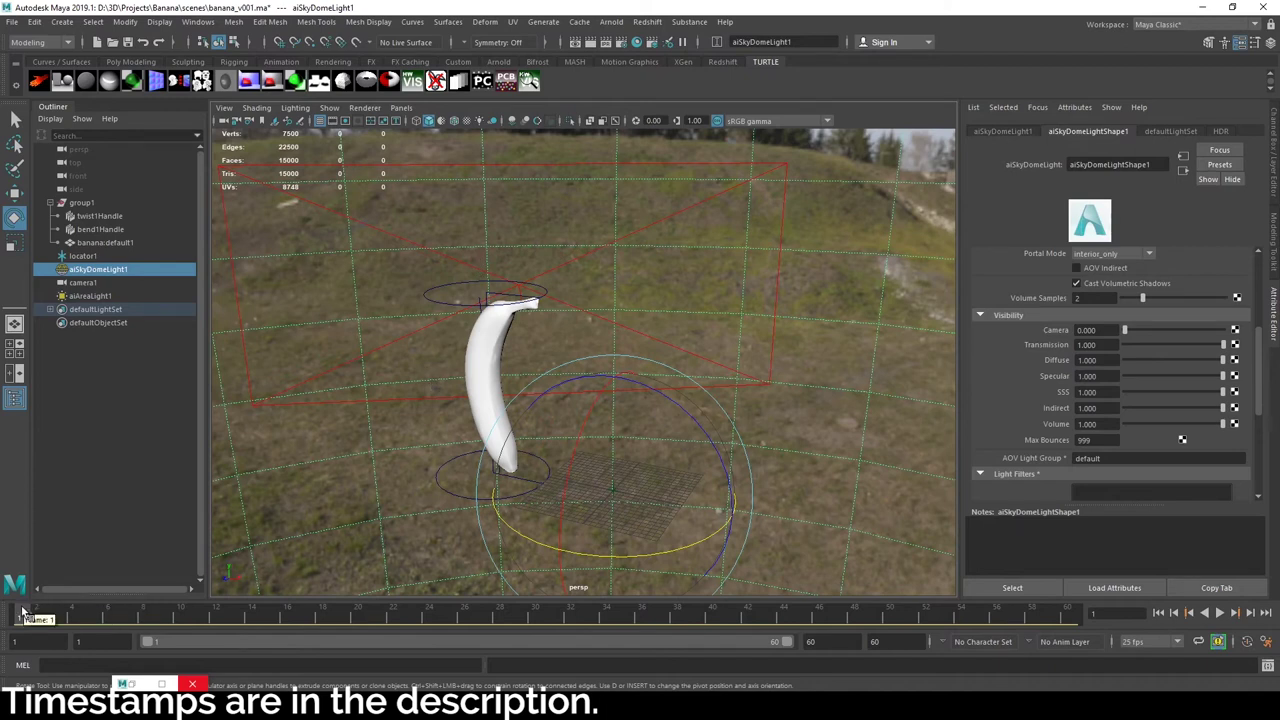
{"action": "left_click_drag", "start_coordinate": [45, 625], "coordinate": [695, 600]}
Step: Switch to Nuke and play back the rendered banana sequence at a slightly enlarged view, then stop it
{"action": "left_click", "coordinate": [868, 706]}
{"action": "left_click", "coordinate": [938, 654]}
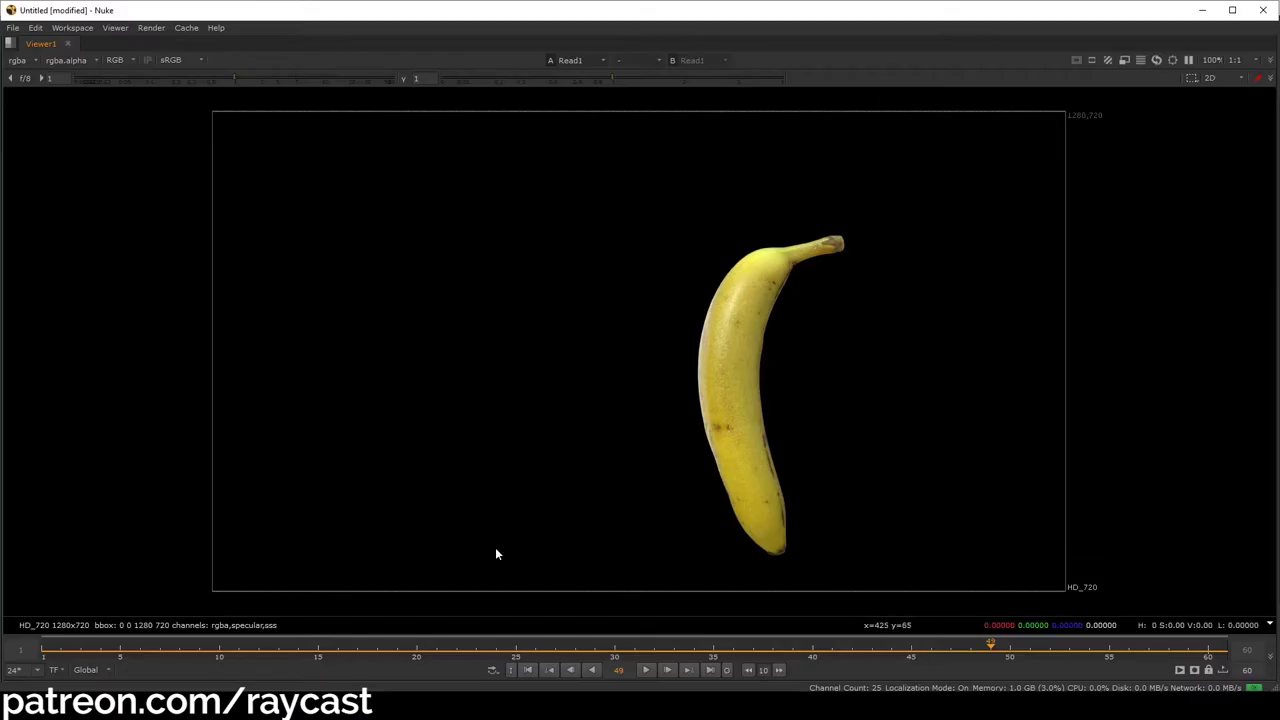
{"action": "key", "text": "plus"}
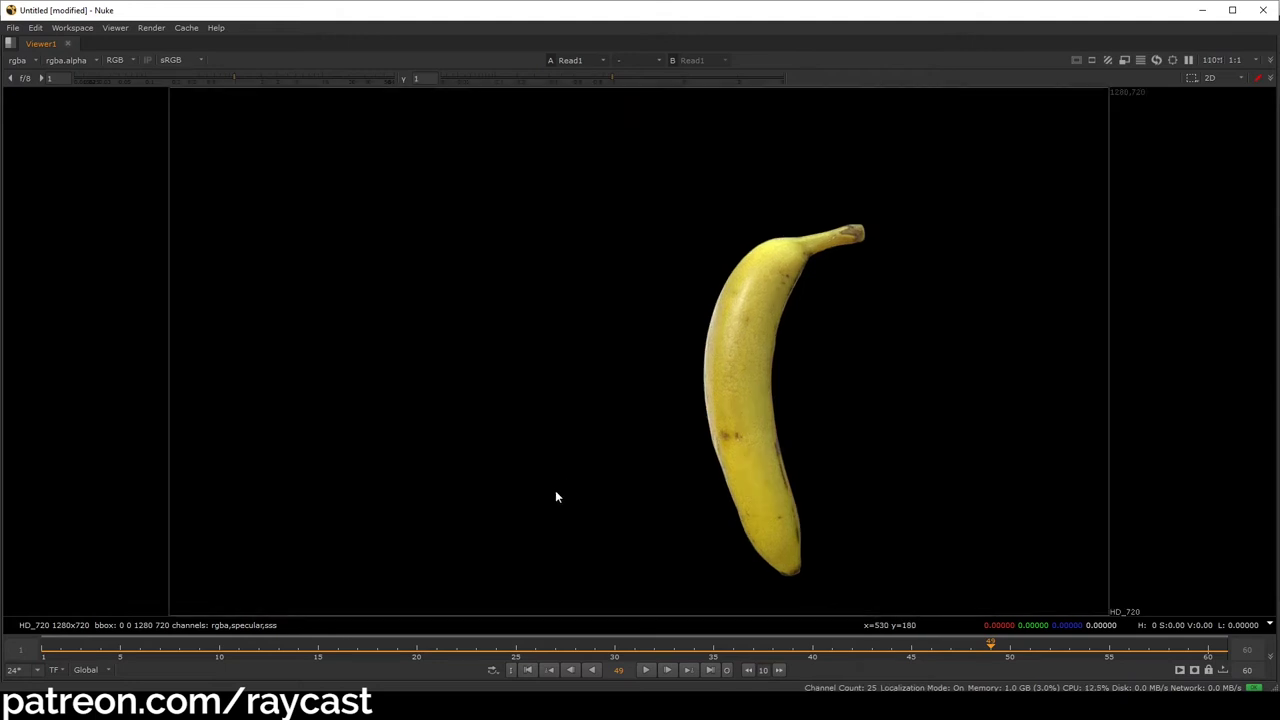
{"action": "left_click", "coordinate": [650, 670]}
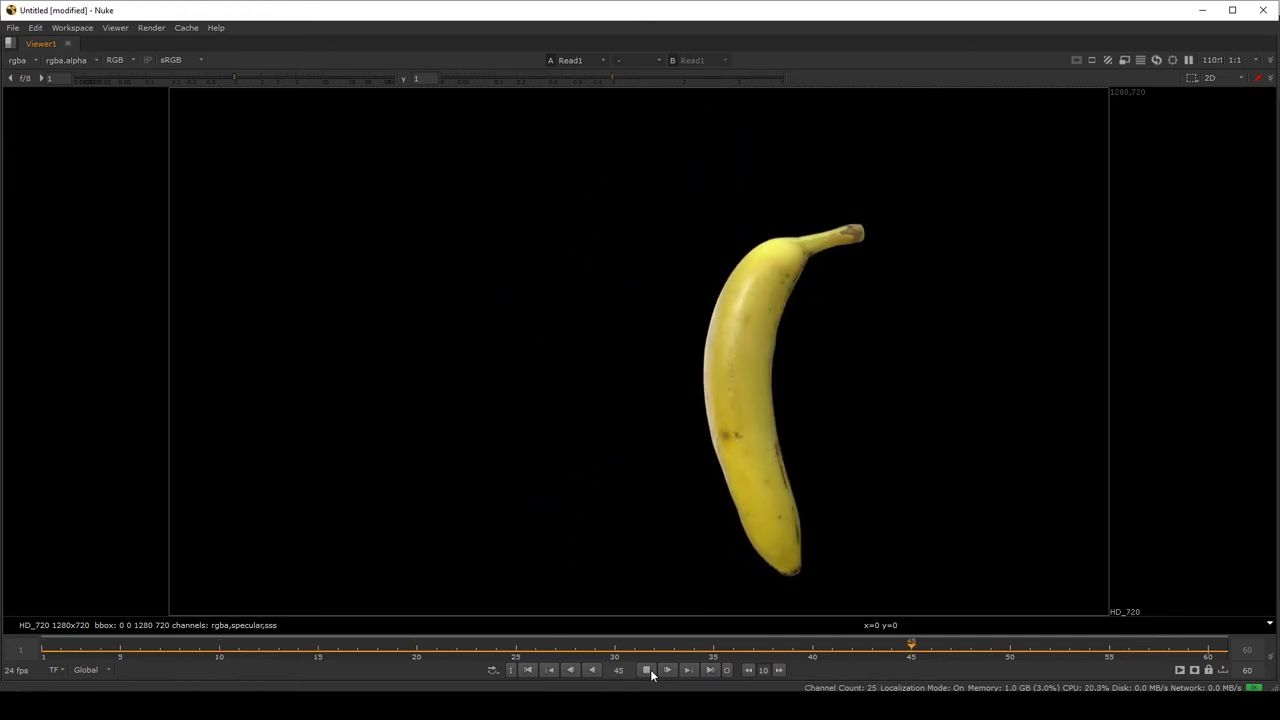
{"action": "left_click", "coordinate": [647, 669]}
Step: Switch back to Maya and examine the bent banana, its deformer handles and the lights from several angles
{"action": "mouse_move", "coordinate": [834, 700]}
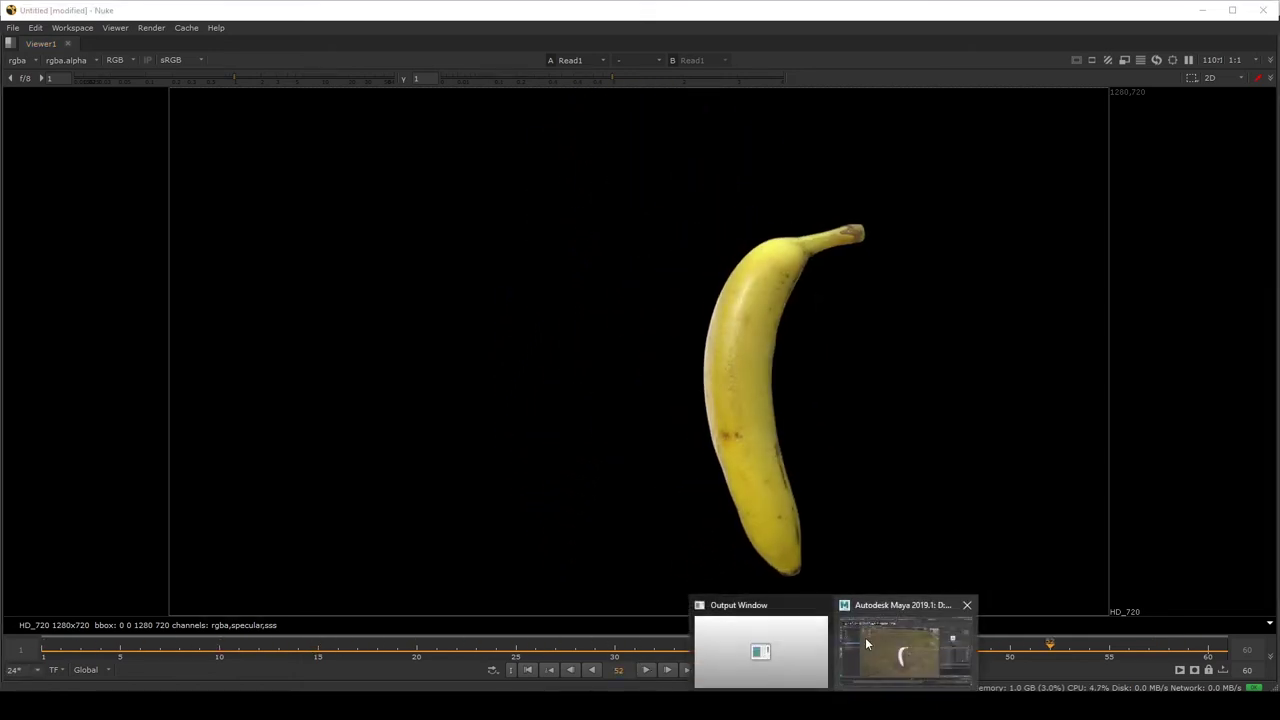
{"action": "left_click", "coordinate": [906, 640]}
{"action": "left_click_drag", "start_coordinate": [431, 447], "coordinate": [473, 329], "text": "alt"}
{"action": "left_click_drag", "start_coordinate": [745, 310], "coordinate": [600, 302], "text": "alt"}
{"action": "key", "text": "w"}
{"action": "left_click_drag", "start_coordinate": [500, 291], "coordinate": [421, 291], "text": "alt"}
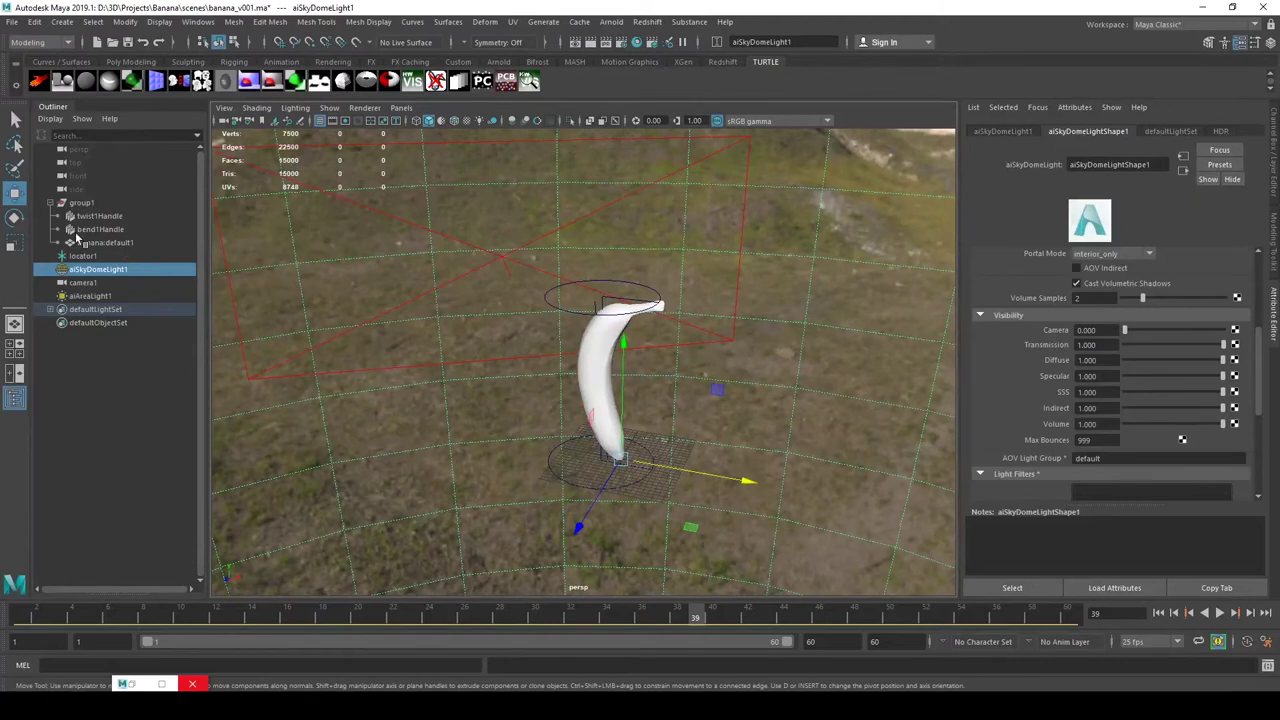
{"action": "left_click_drag", "start_coordinate": [565, 270], "coordinate": [355, 219], "text": "alt"}
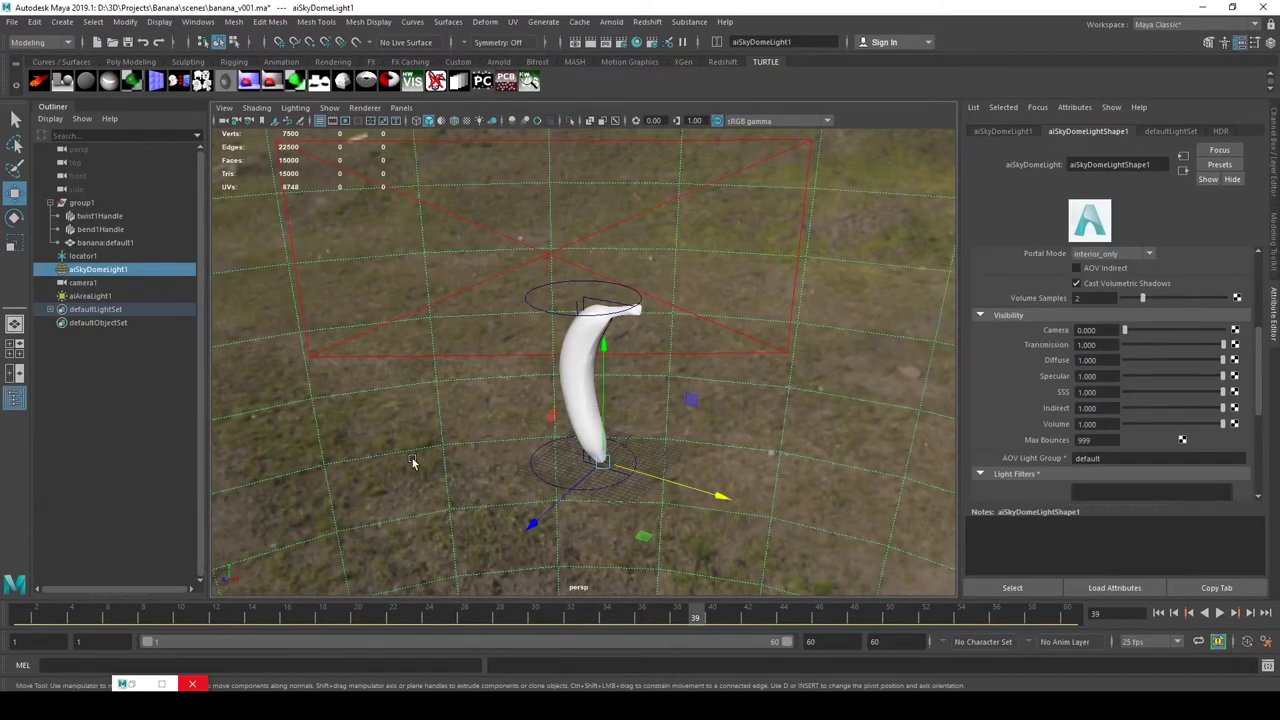
{"action": "mouse_move", "coordinate": [413, 462]}
{"action": "left_mouse_down", "text": "alt"}
{"action": "mouse_move", "coordinate": [431, 457]}
{"action": "mouse_move", "coordinate": [420, 457]}
{"action": "left_mouse_up", "text": "alt"}
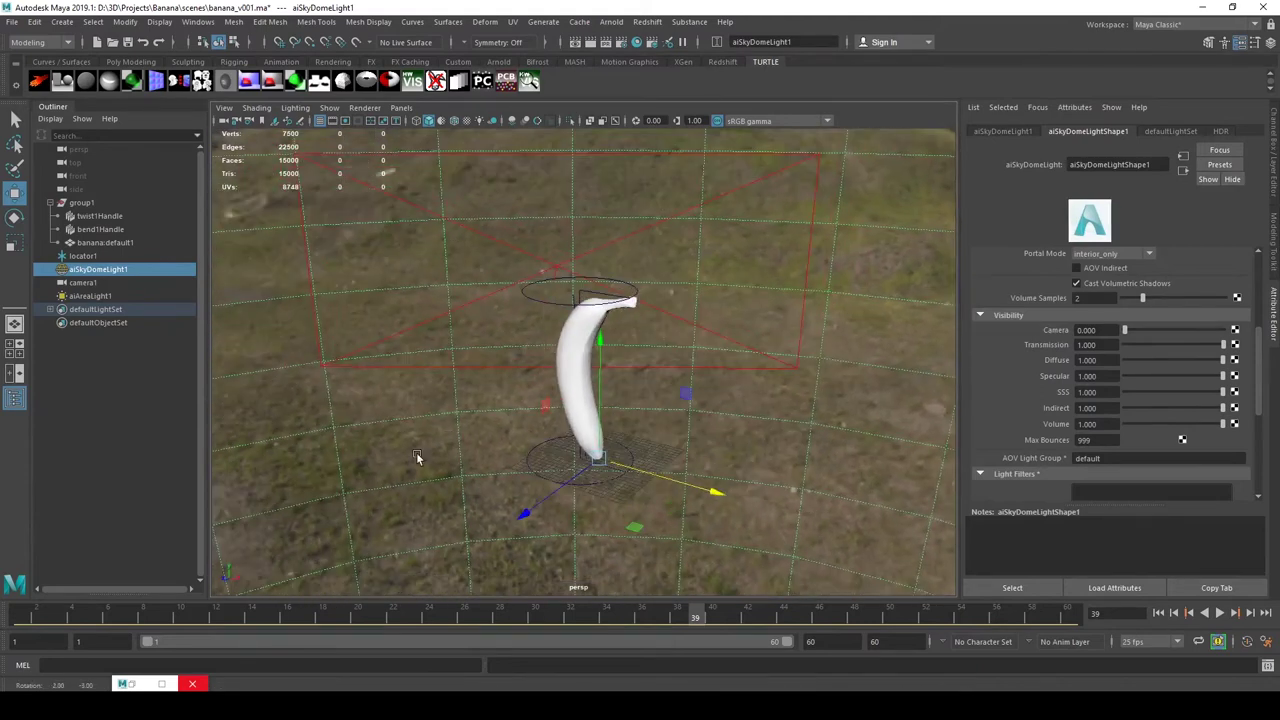
{"action": "right_click_drag", "start_coordinate": [420, 457], "coordinate": [519, 442], "text": "alt"}
{"action": "left_click_drag", "start_coordinate": [519, 442], "coordinate": [387, 438], "text": "alt"}
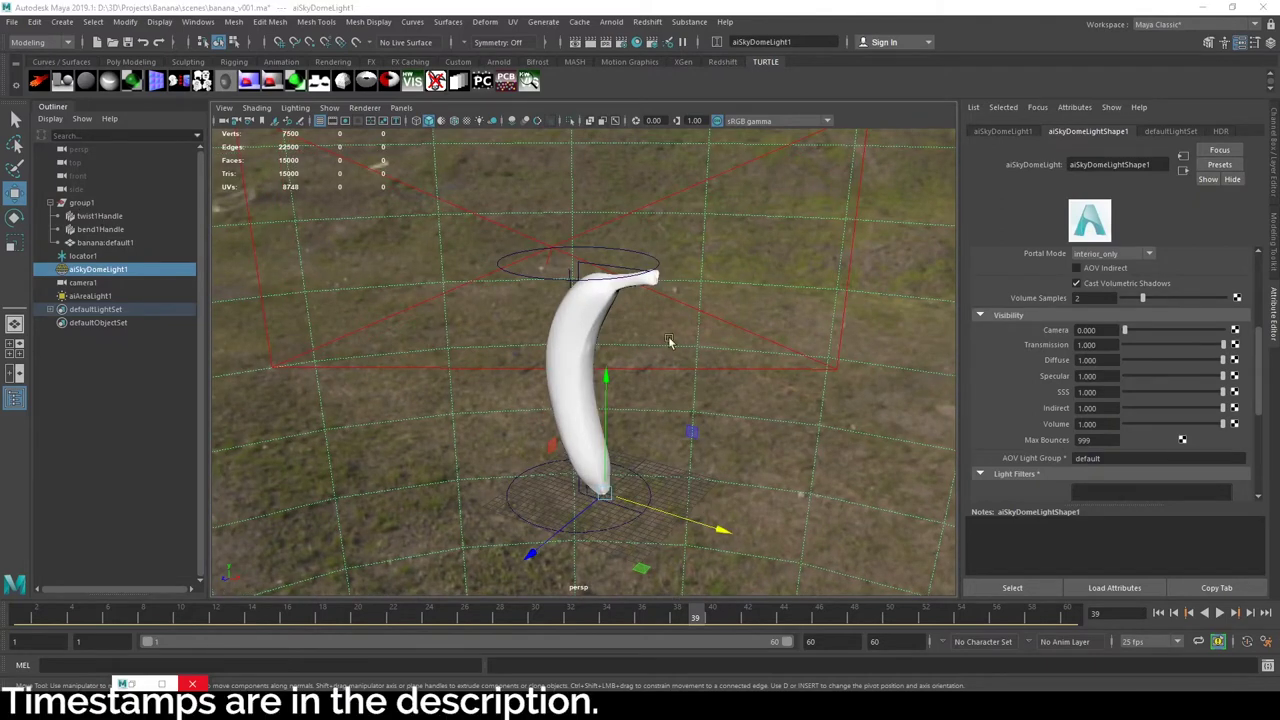
{"action": "left_click_drag", "start_coordinate": [483, 288], "coordinate": [580, 260], "text": "alt"}
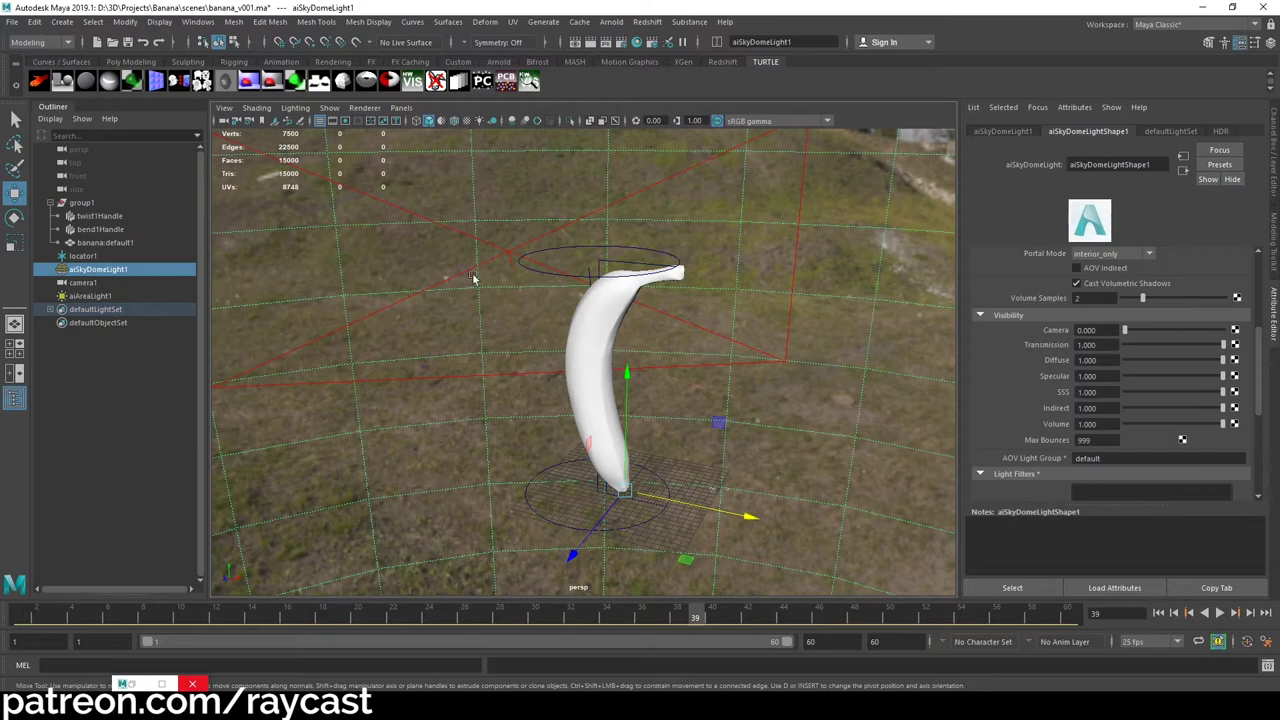
{"action": "left_click_drag", "start_coordinate": [505, 268], "coordinate": [424, 297], "text": "alt"}
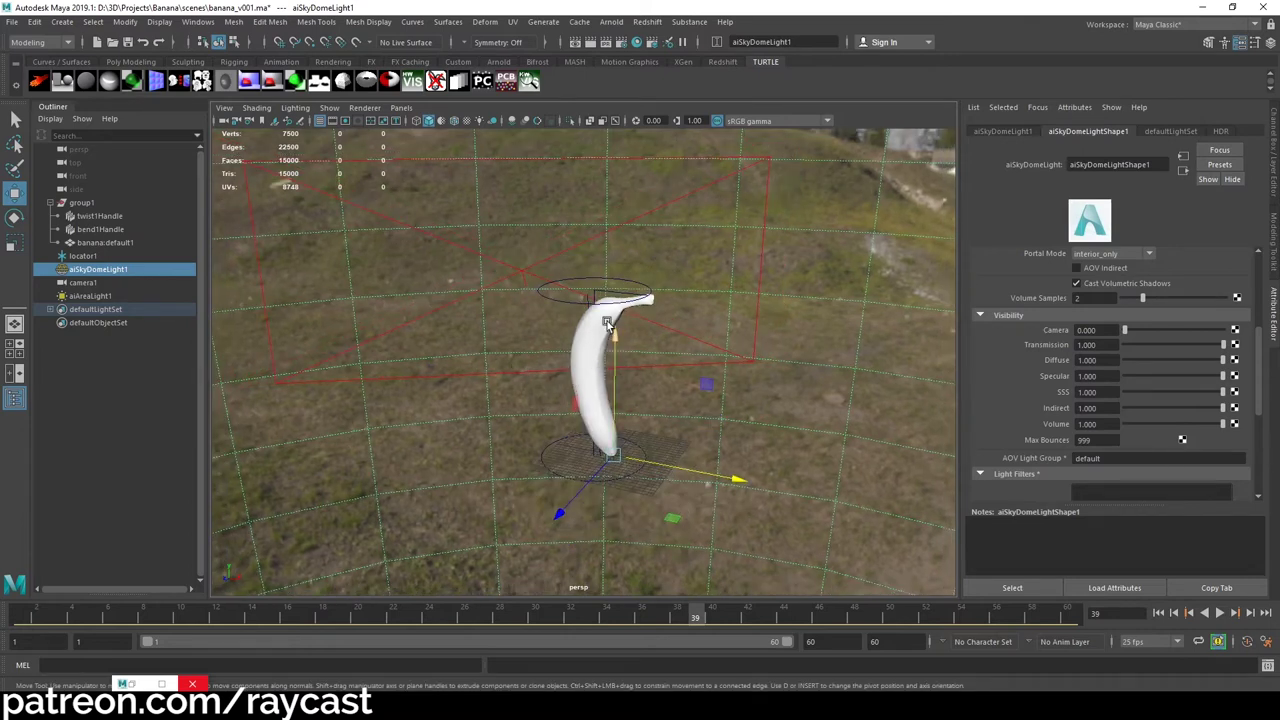
{"action": "left_click_drag", "start_coordinate": [445, 265], "coordinate": [570, 328], "text": "alt"}
Step: Frame the banana mesh and examine its shape up close and from several angles, then reselect the sky dome light
{"action": "left_click", "coordinate": [575, 328]}
{"action": "key", "text": "f"}
{"action": "right_click_drag", "start_coordinate": [755, 342], "coordinate": [503, 335], "text": "alt"}
{"action": "left_click_drag", "start_coordinate": [503, 335], "coordinate": [480, 347], "text": "alt"}
{"action": "right_click_drag", "start_coordinate": [480, 347], "coordinate": [588, 354], "text": "alt"}
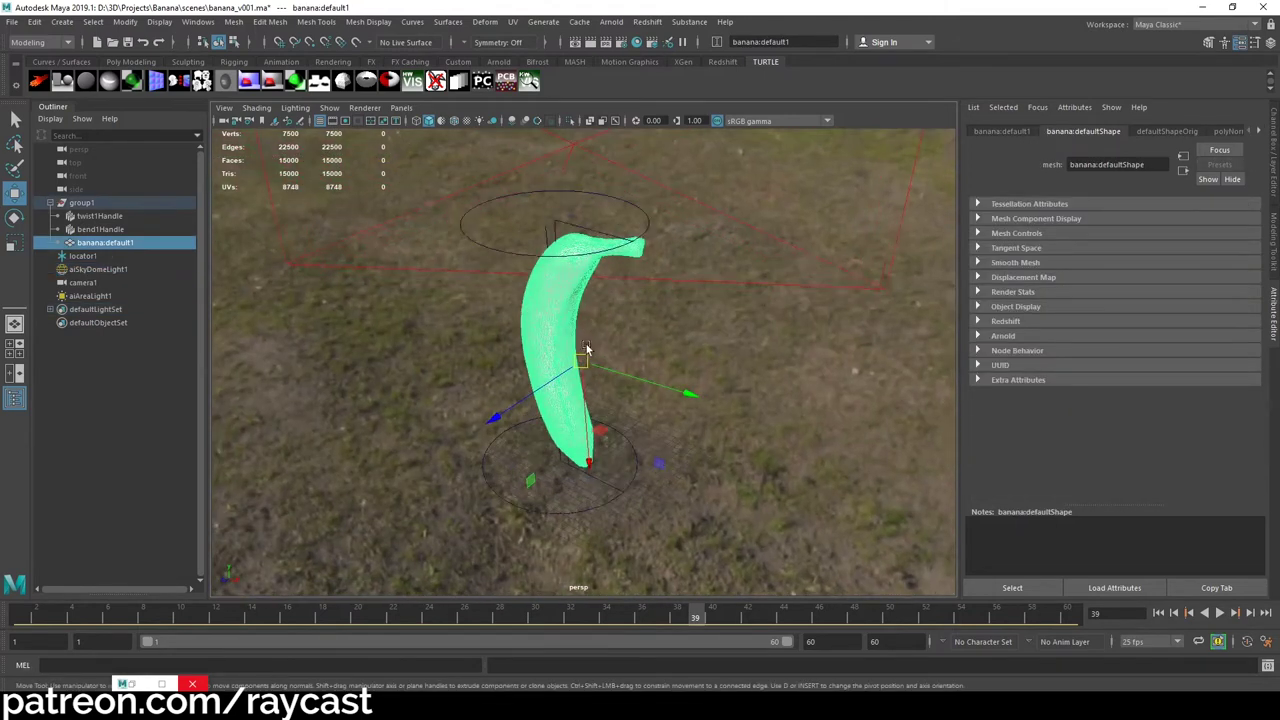
{"action": "left_click_drag", "start_coordinate": [588, 354], "coordinate": [646, 329], "text": "alt"}
{"action": "middle_click_drag", "start_coordinate": [663, 332], "coordinate": [679, 363], "text": "alt"}
{"action": "left_click_drag", "start_coordinate": [683, 357], "coordinate": [619, 343], "text": "alt"}
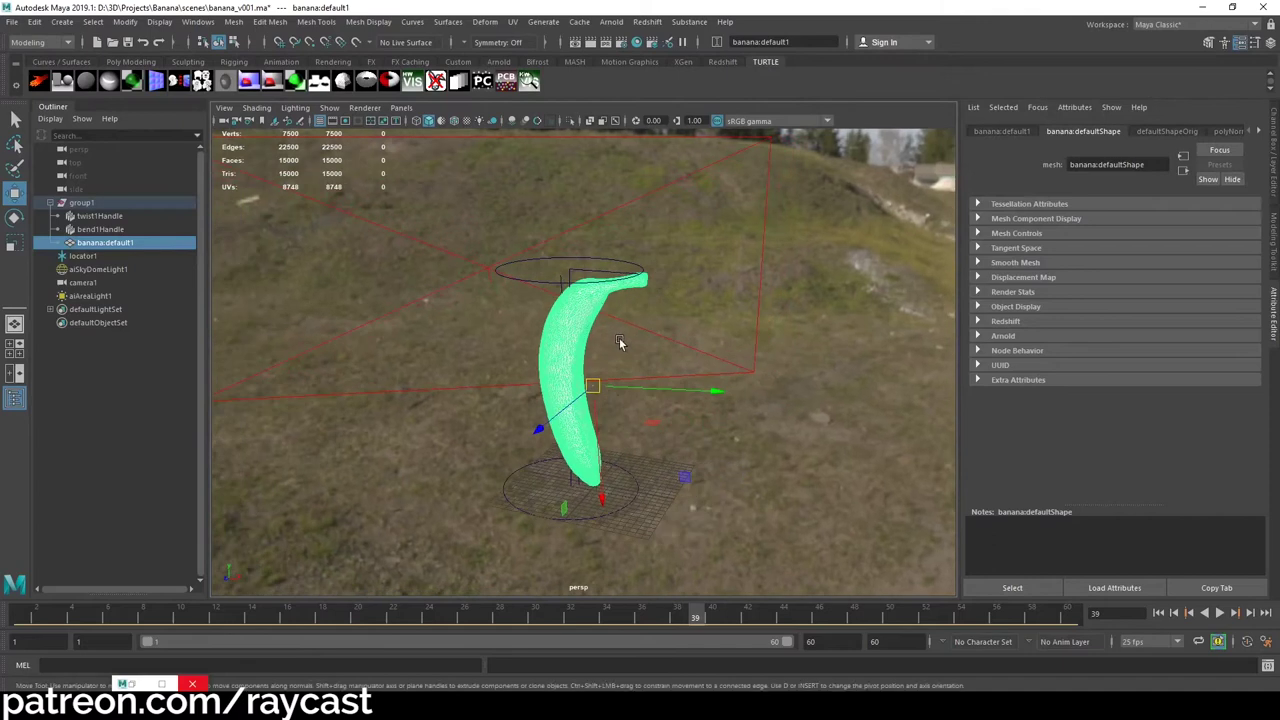
{"action": "left_click", "coordinate": [836, 346]}
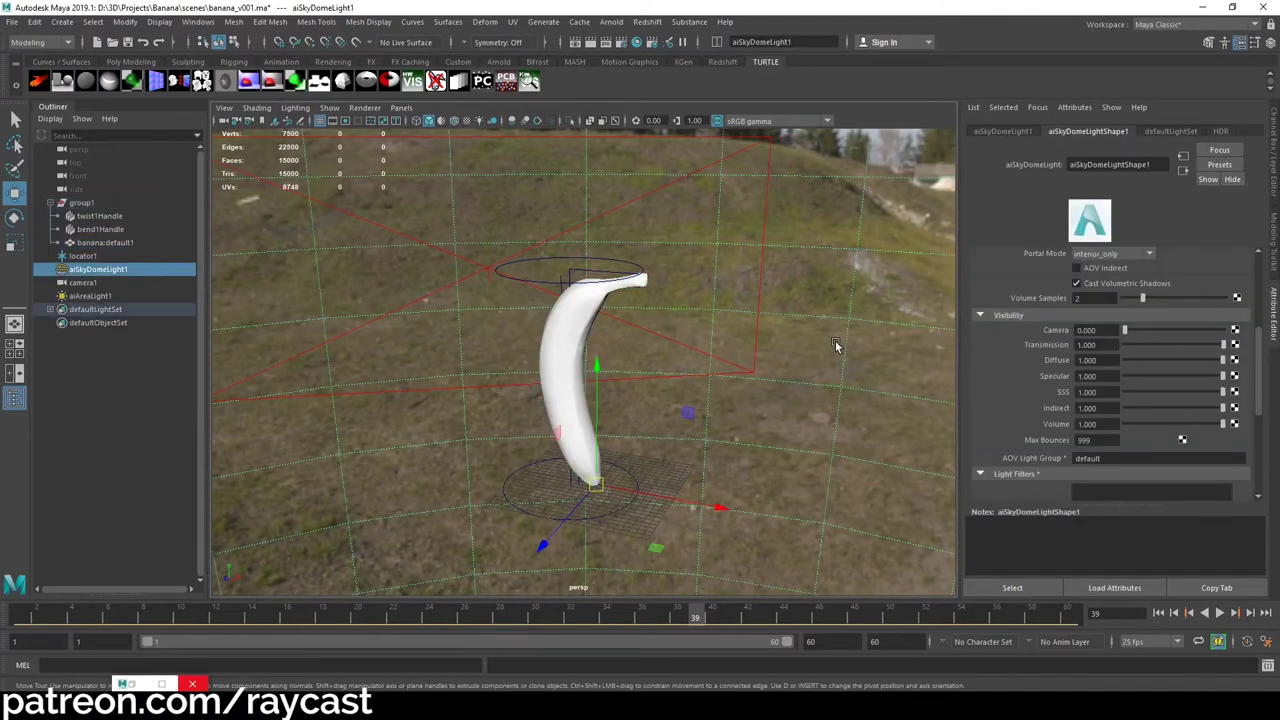
{"action": "right_click_drag", "start_coordinate": [836, 346], "coordinate": [880, 354], "text": "alt"}
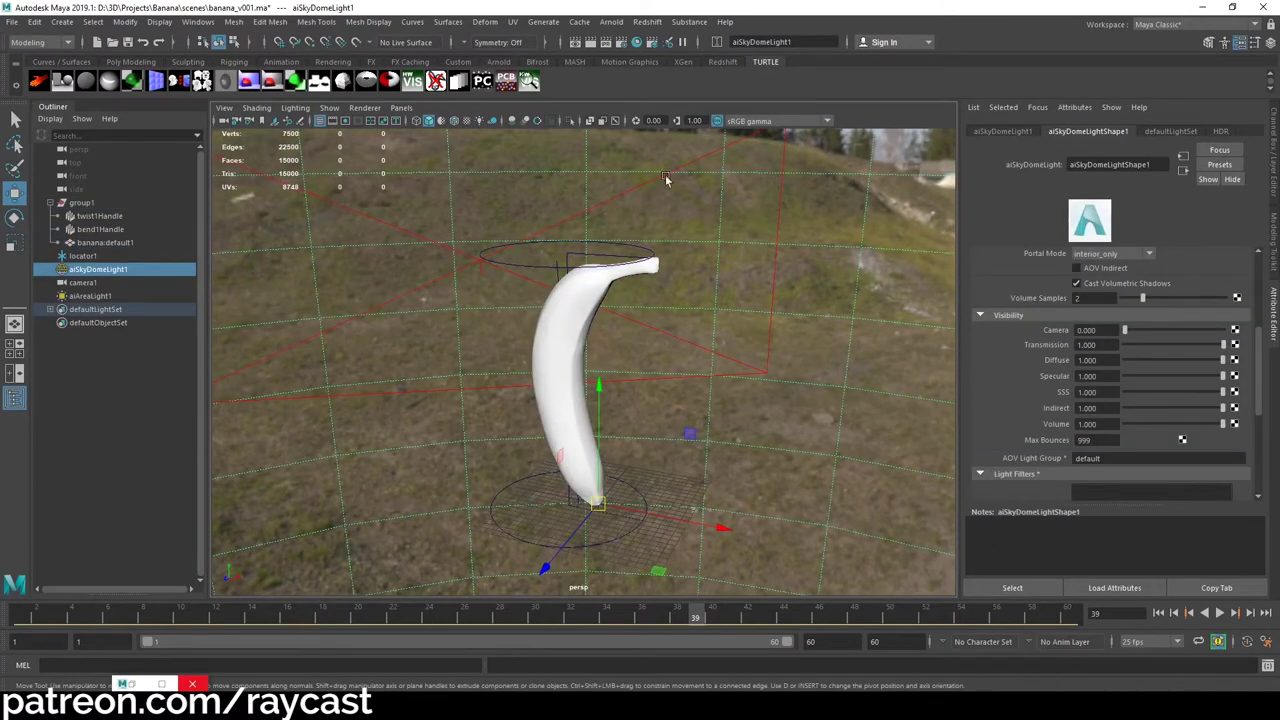
{"action": "left_click_drag", "start_coordinate": [530, 374], "coordinate": [515, 377], "text": "alt"}
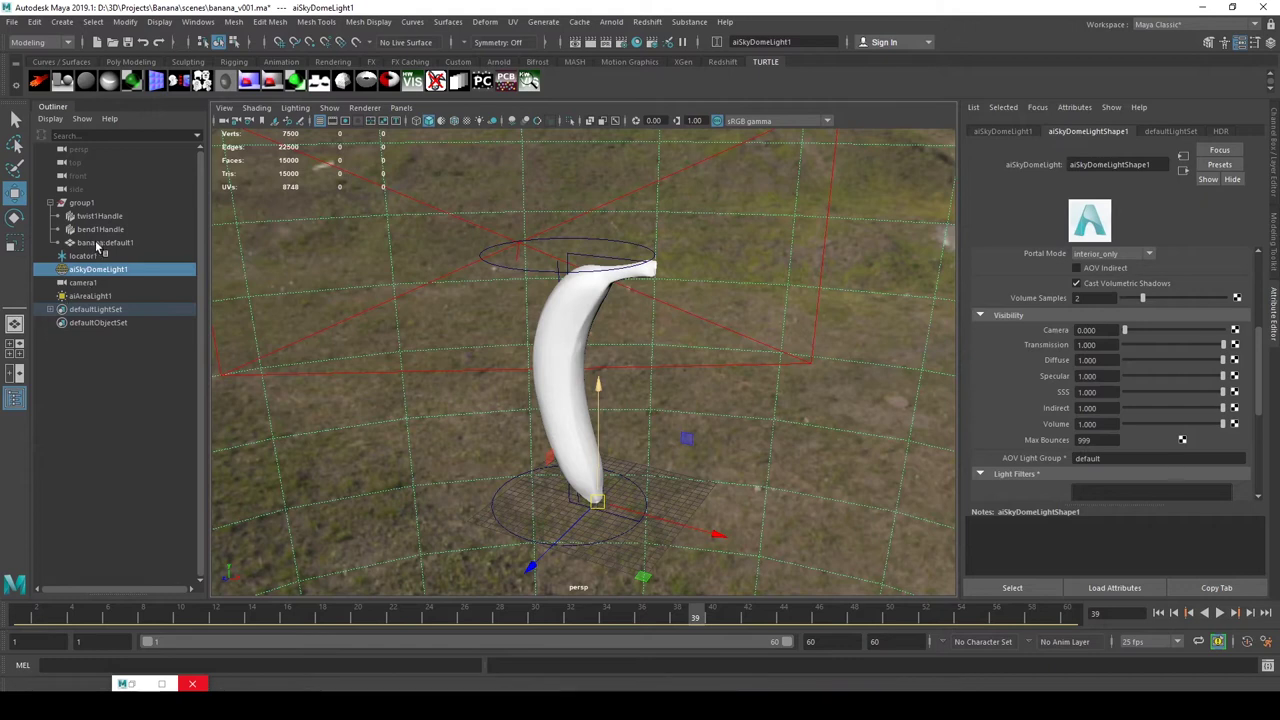
Step: Hide group1, which holds the existing banana and its deformers, and collapse it in the scene hierarchy
{"action": "left_click", "coordinate": [84, 204]}
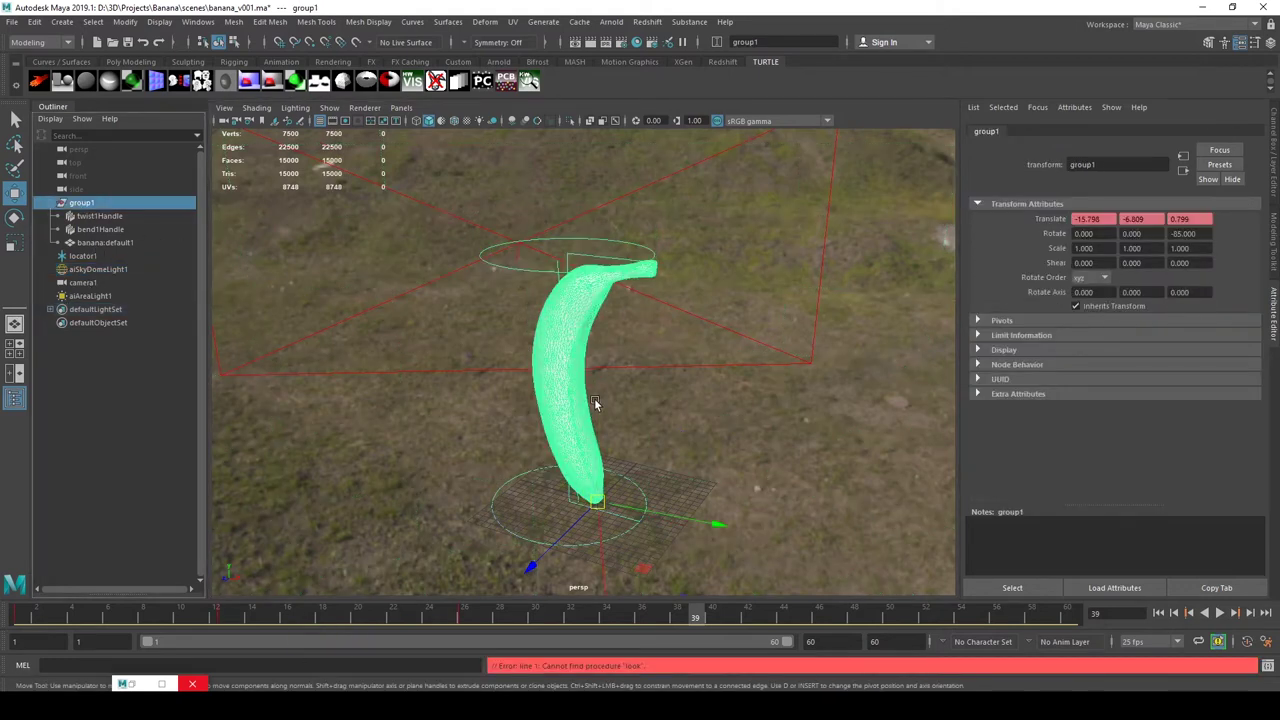
{"action": "key", "text": "ctrl+h"}
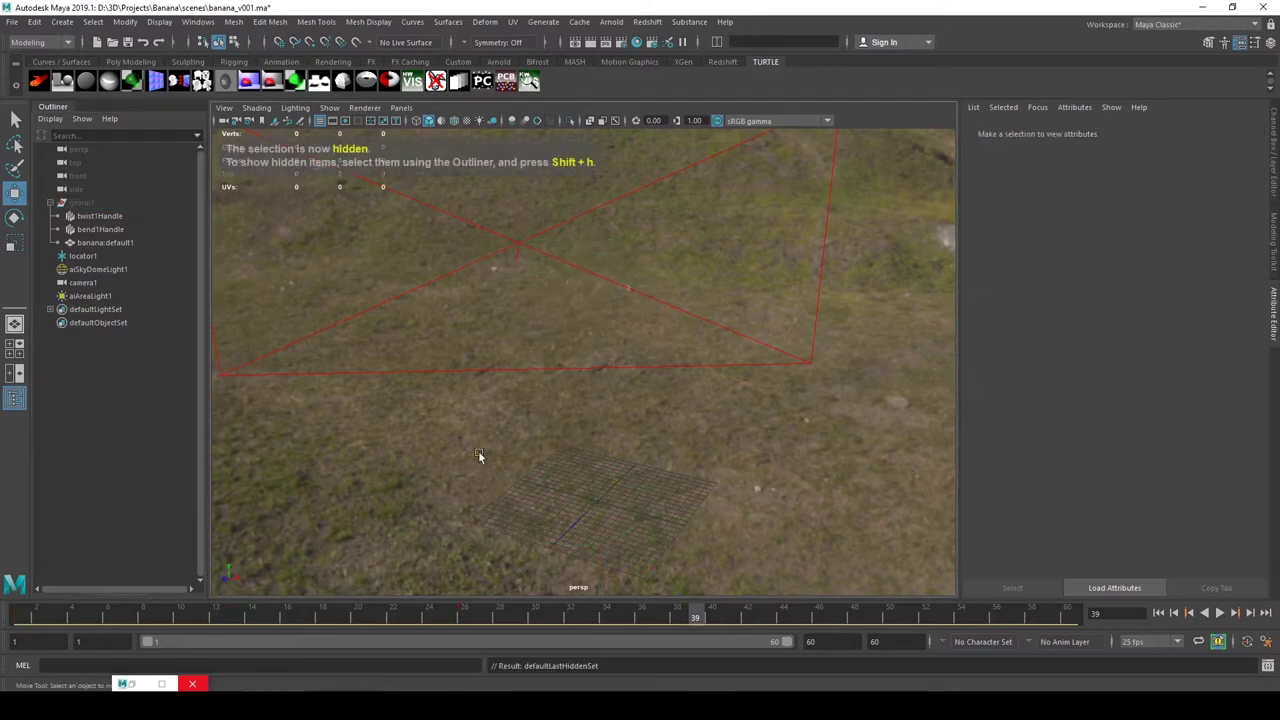
{"action": "left_click", "coordinate": [50, 204]}
Step: Switch to File Explorer and look through the Banana project's assets and scenes folders for the banana OBJ and banana_v001 files
{"action": "left_click", "coordinate": [264, 706]}
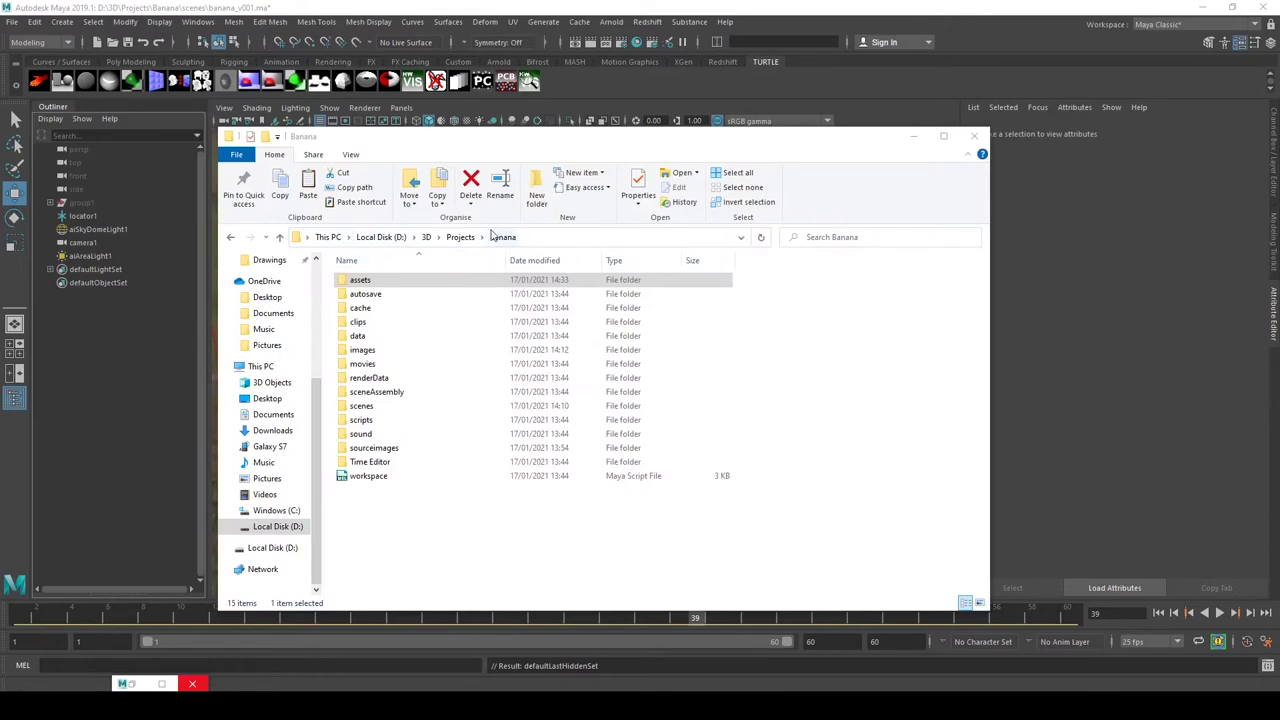
{"action": "double_click", "coordinate": [389, 283]}
{"action": "left_click", "coordinate": [440, 300]}
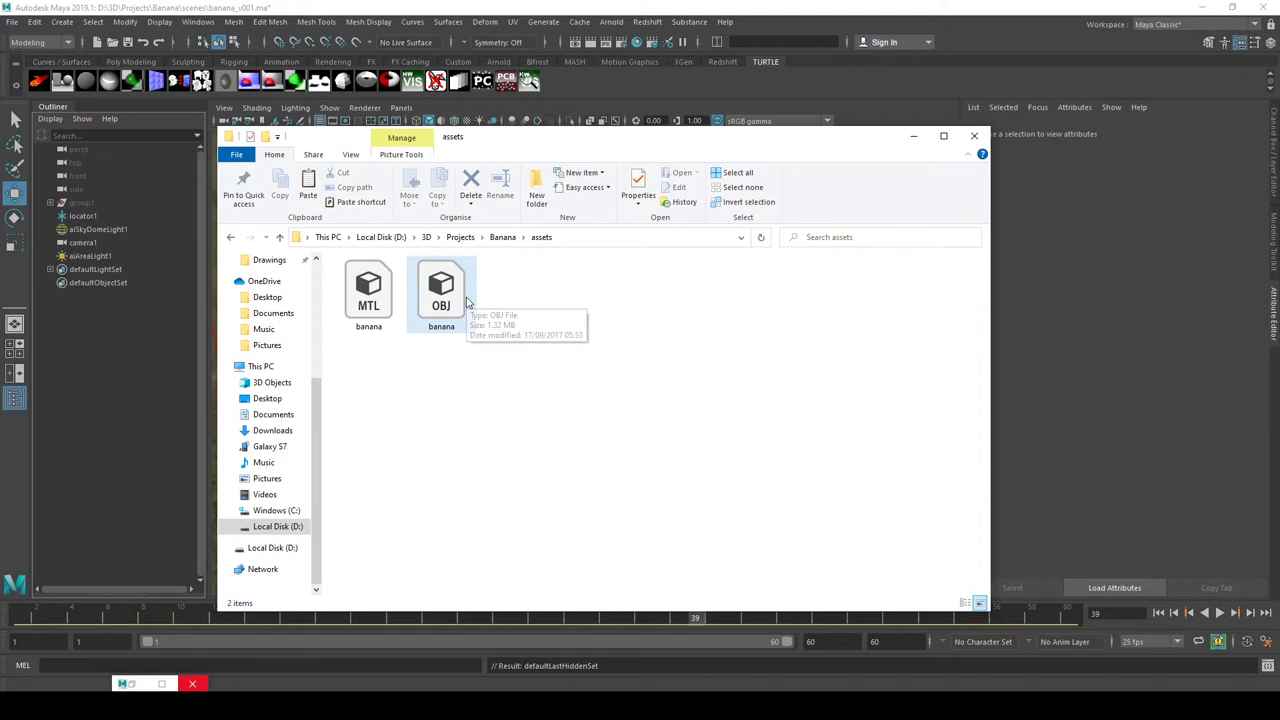
{"action": "left_click", "coordinate": [515, 250]}
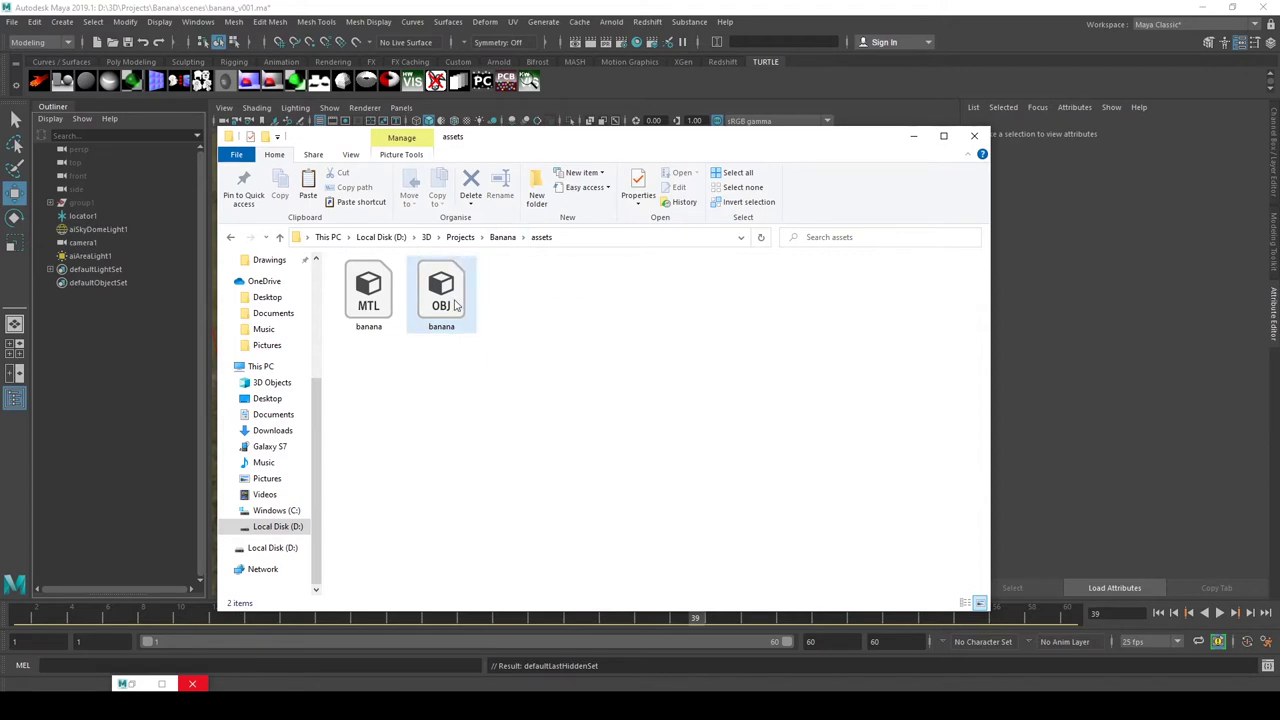
{"action": "left_click", "coordinate": [505, 240]}
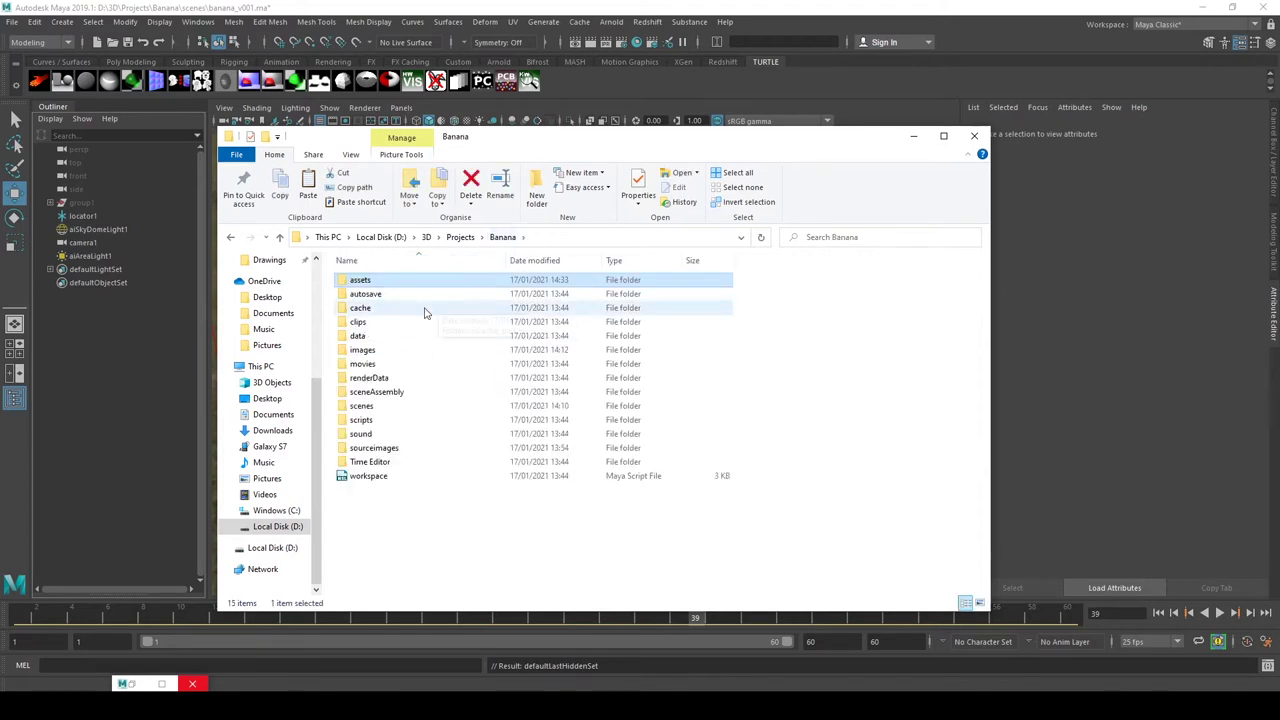
{"action": "double_click", "coordinate": [365, 406]}
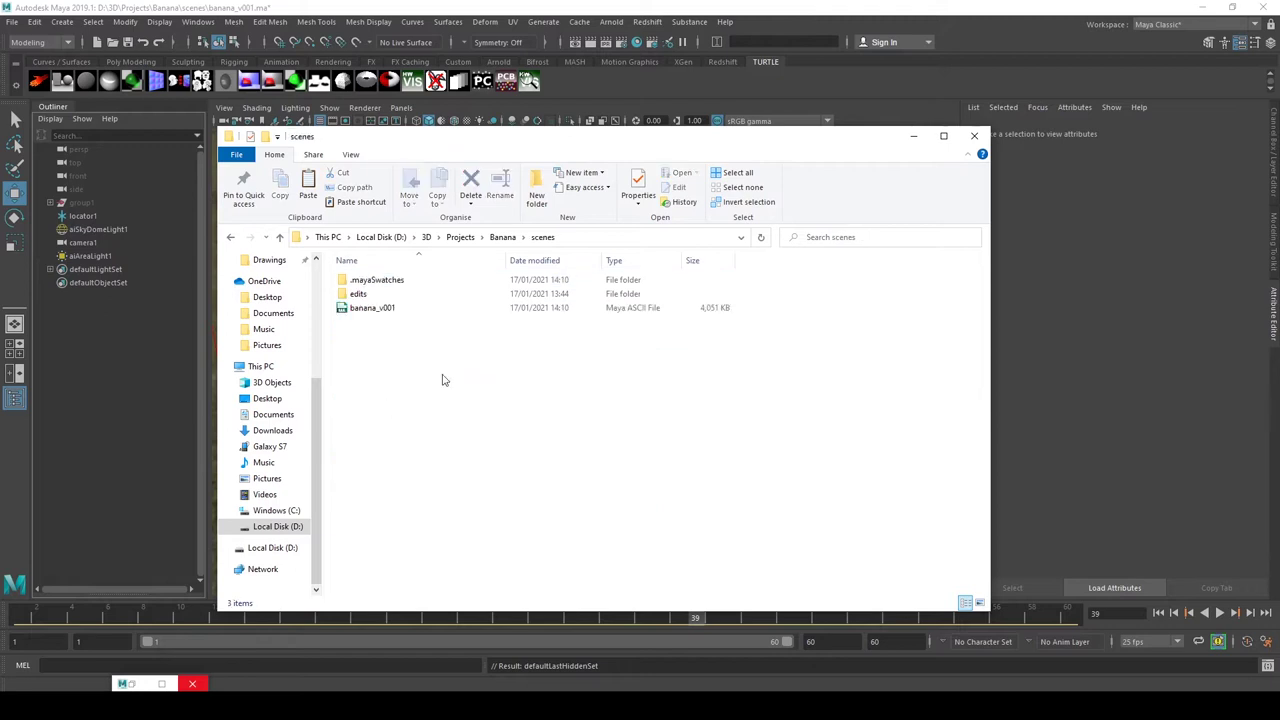
{"action": "left_click", "coordinate": [390, 311]}
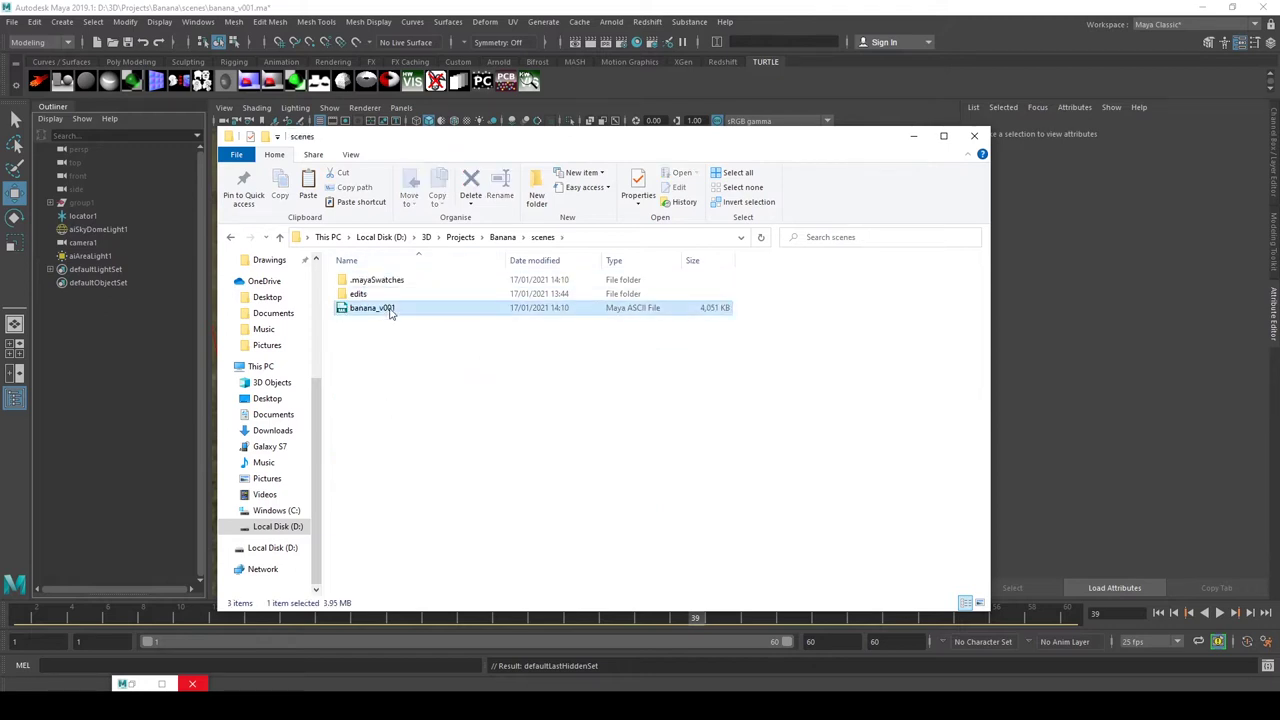
Step: Open the project's sourceimages folder and view the banana_COL colour and banana_BMP bump textures
{"action": "left_click", "coordinate": [505, 237]}
{"action": "double_click", "coordinate": [388, 450]}
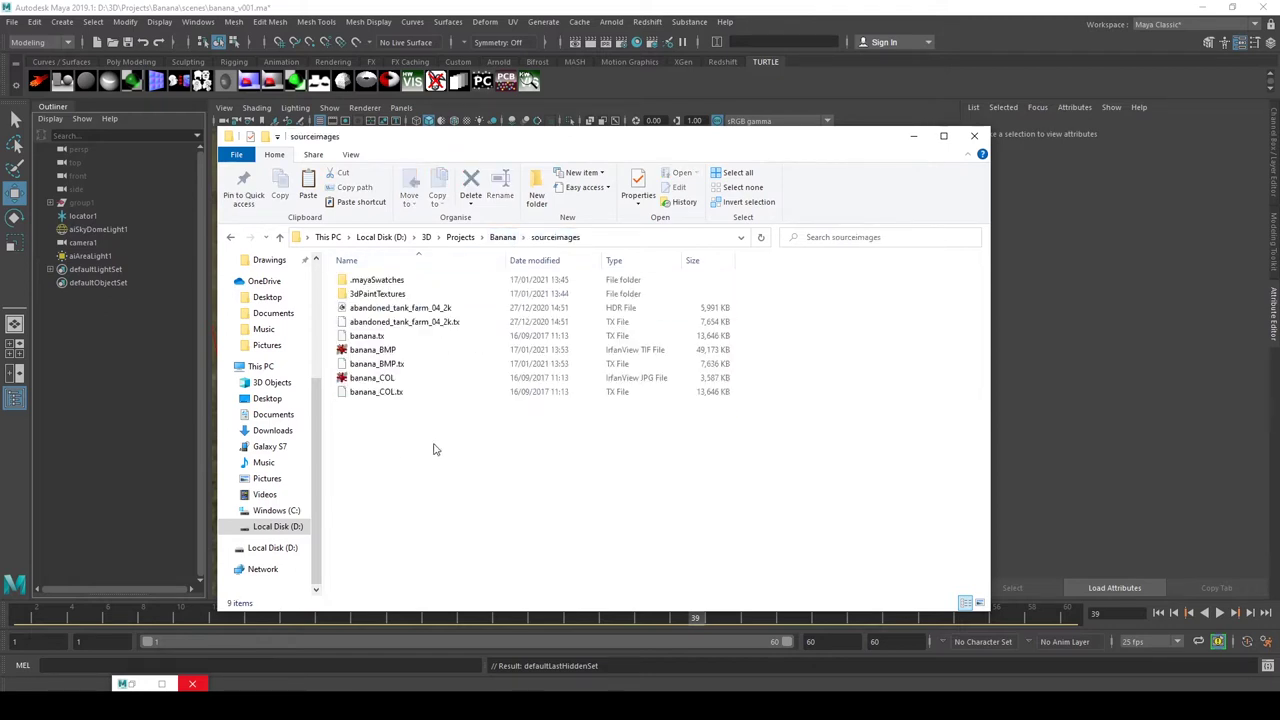
{"action": "left_click", "coordinate": [370, 378]}
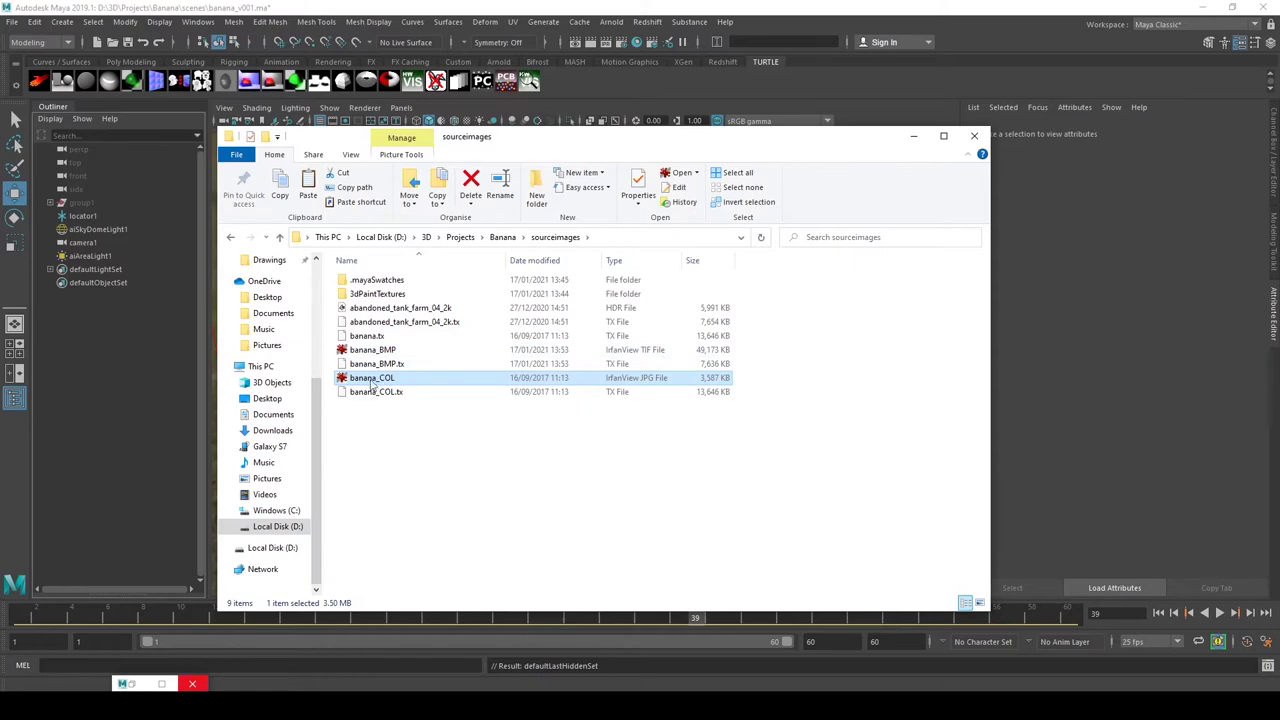
{"action": "double_click", "coordinate": [449, 381]}
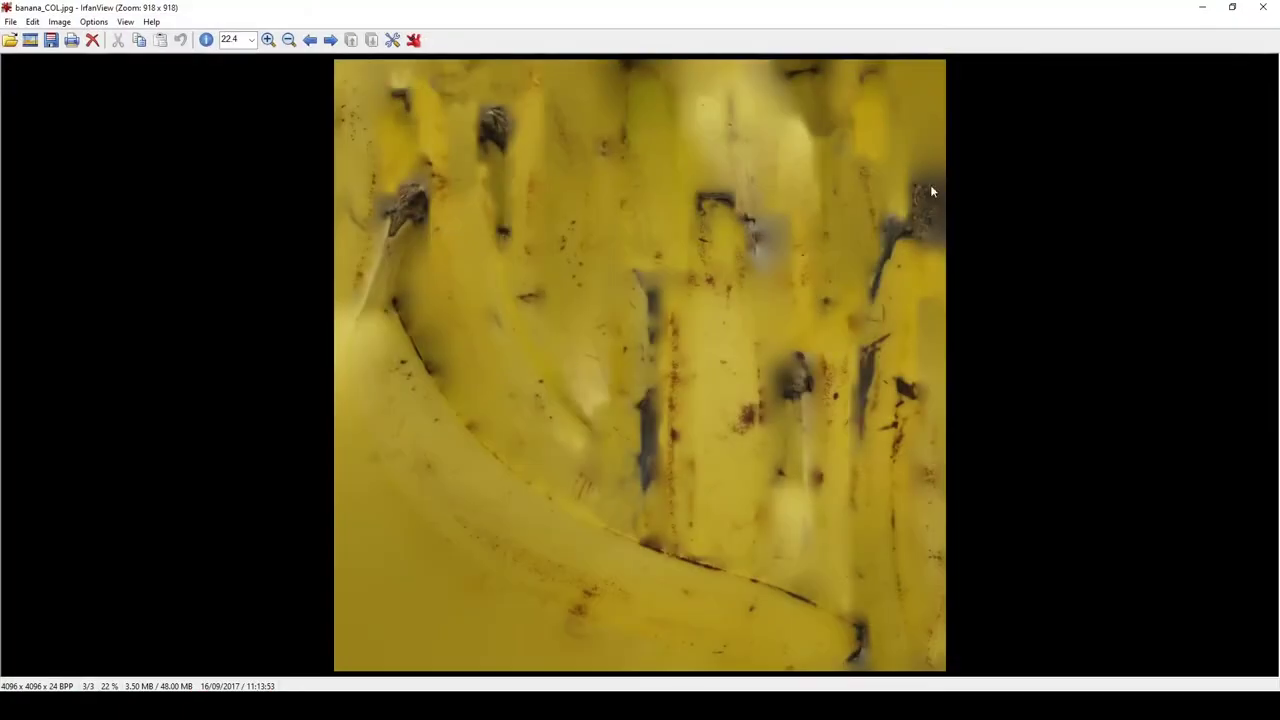
{"action": "left_click", "coordinate": [1262, 10]}
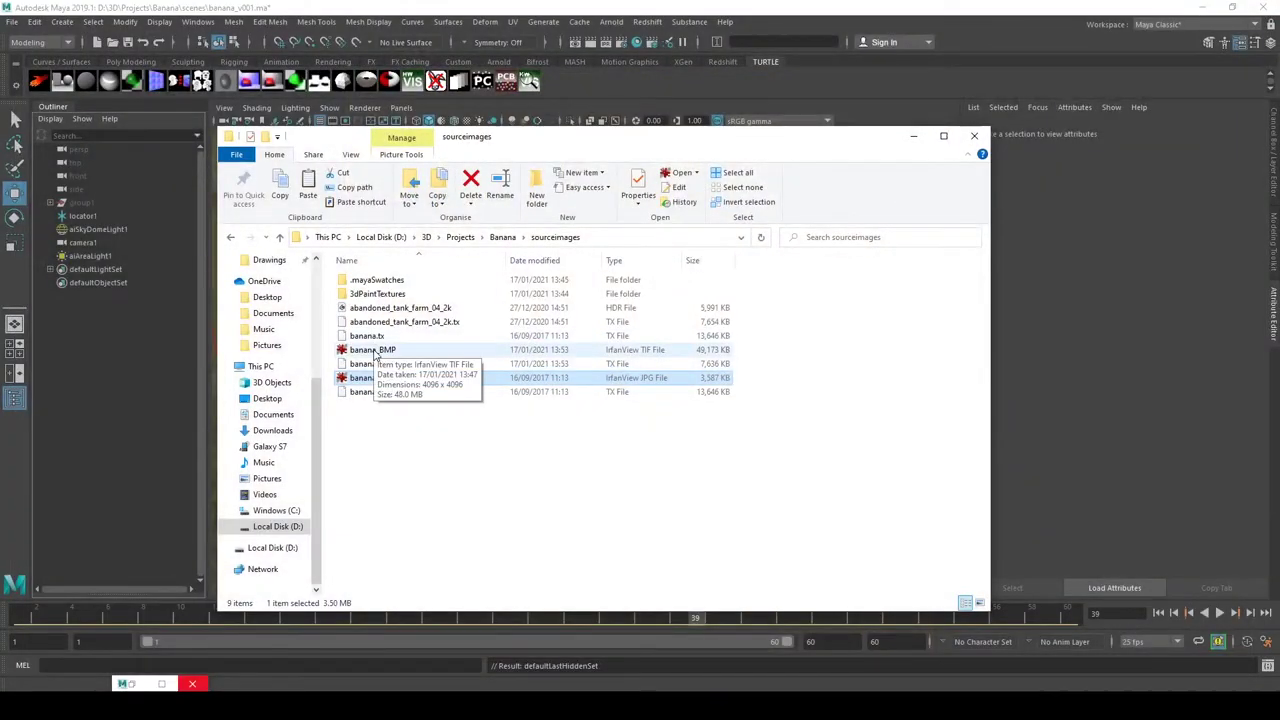
{"action": "double_click", "coordinate": [375, 353]}
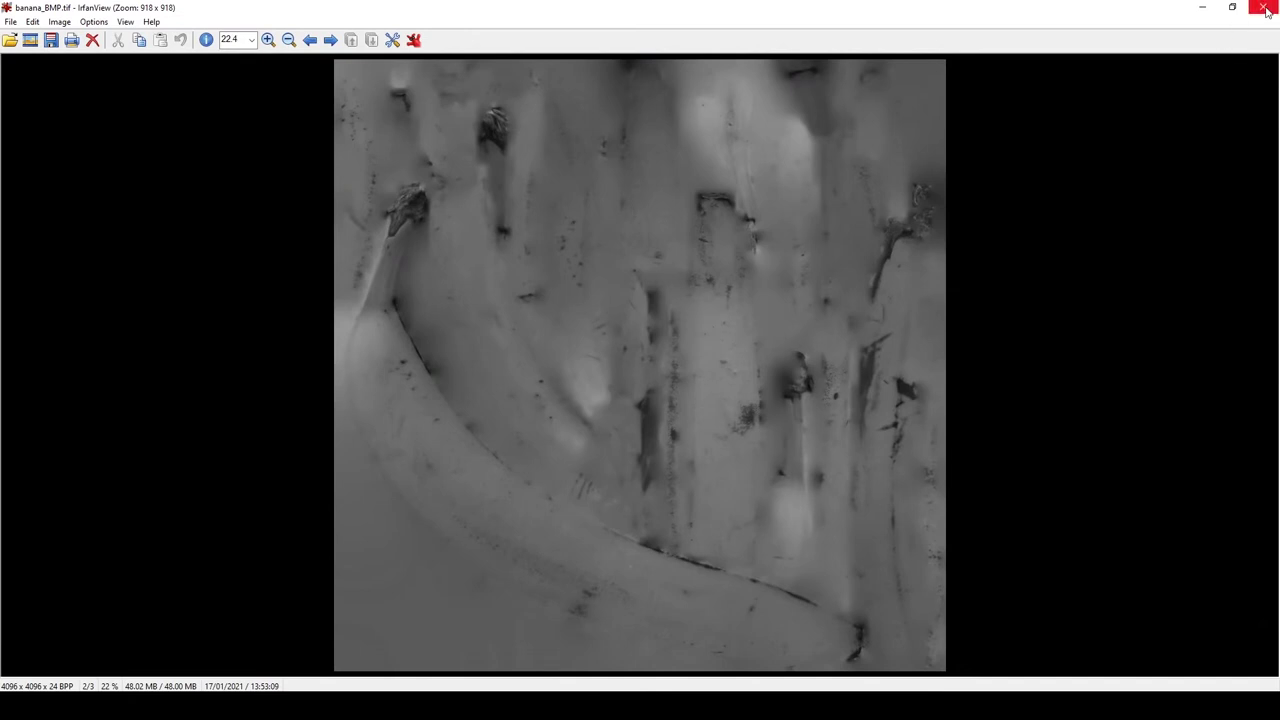
{"action": "left_click", "coordinate": [1265, 10]}
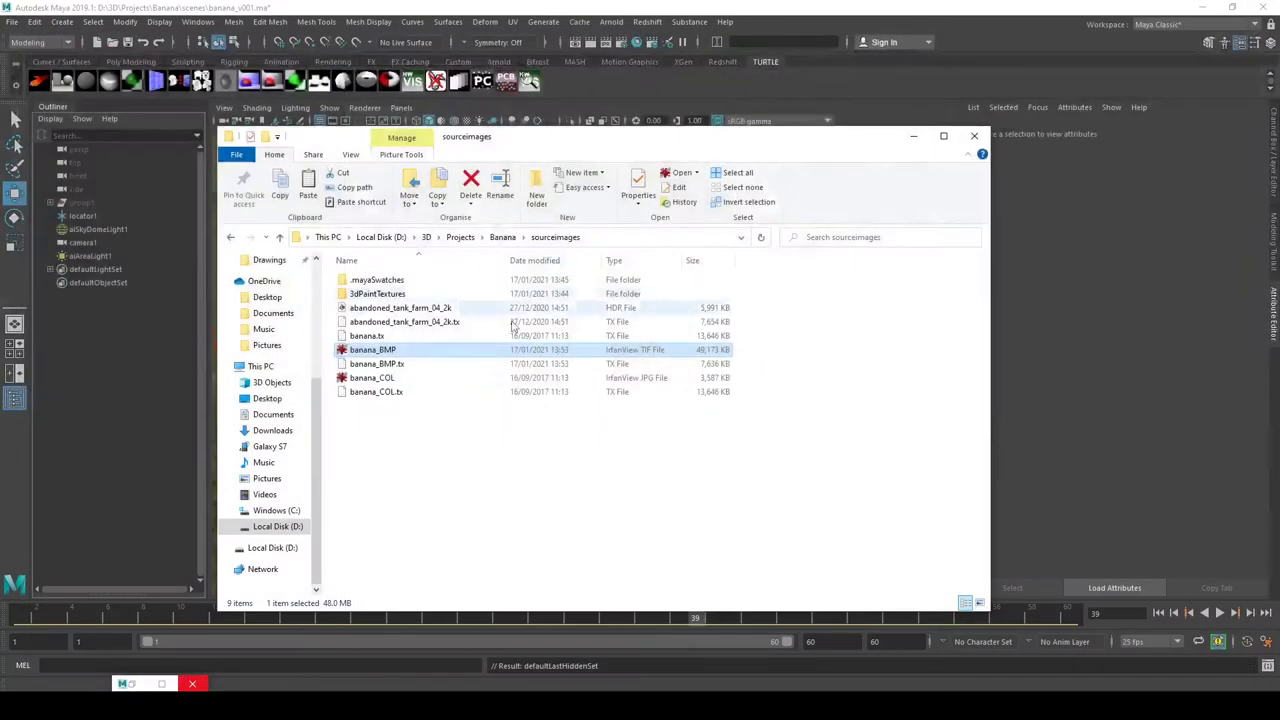
{"action": "left_click", "coordinate": [370, 364]}
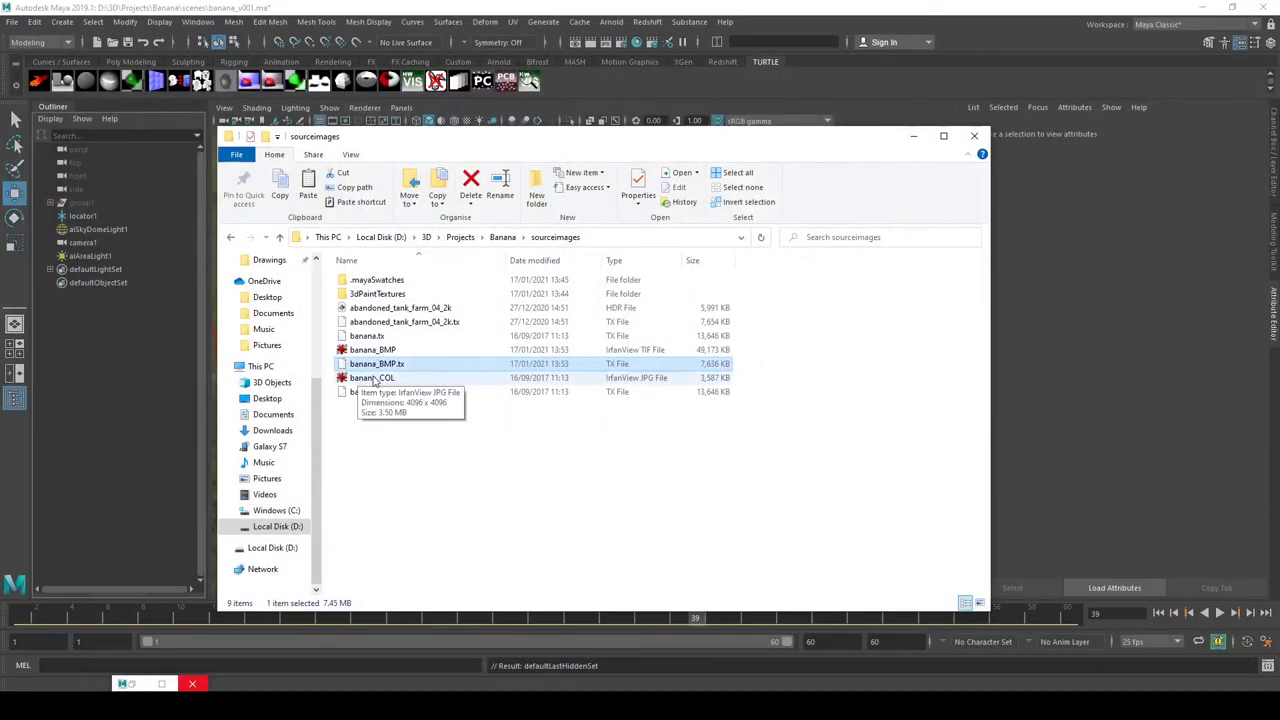
Step: Move the file browser out of the way, import the banana OBJ into the Maya scene and select the new mesh
{"action": "left_click_drag", "start_coordinate": [620, 148], "coordinate": [1279, 330]}
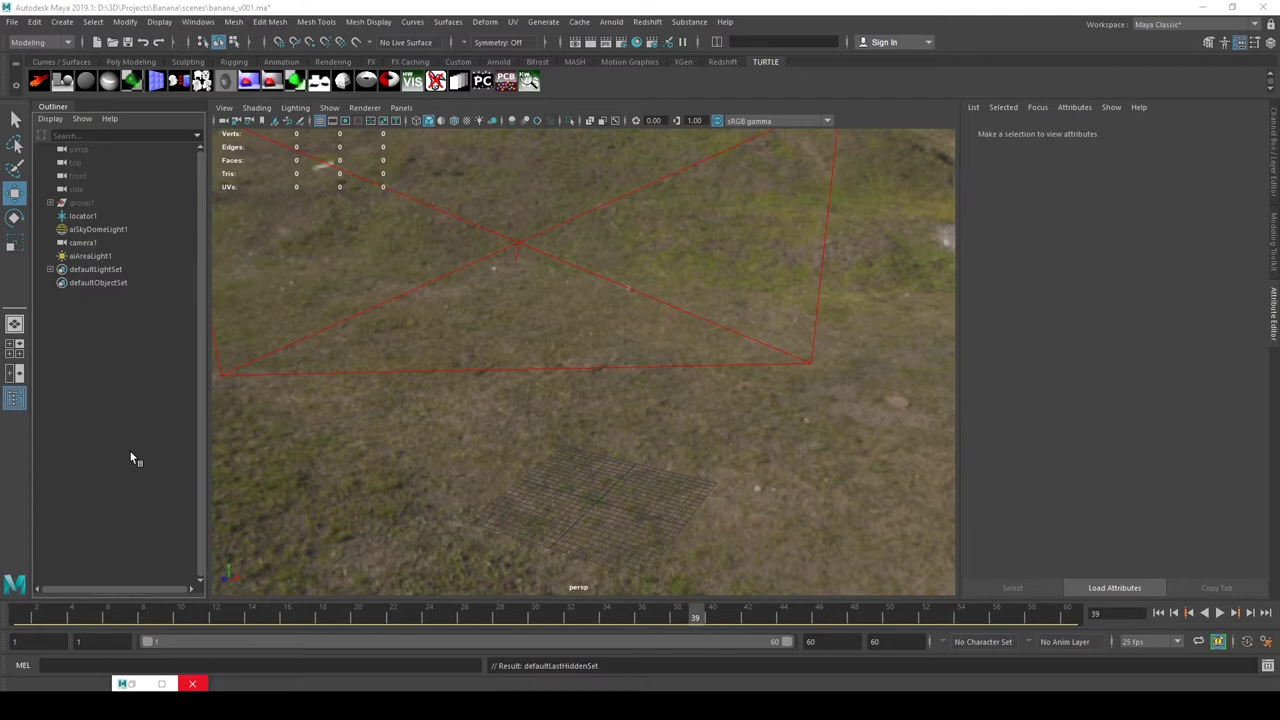
{"action": "left_click_drag", "start_coordinate": [482, 428], "coordinate": [612, 395], "text": "alt"}
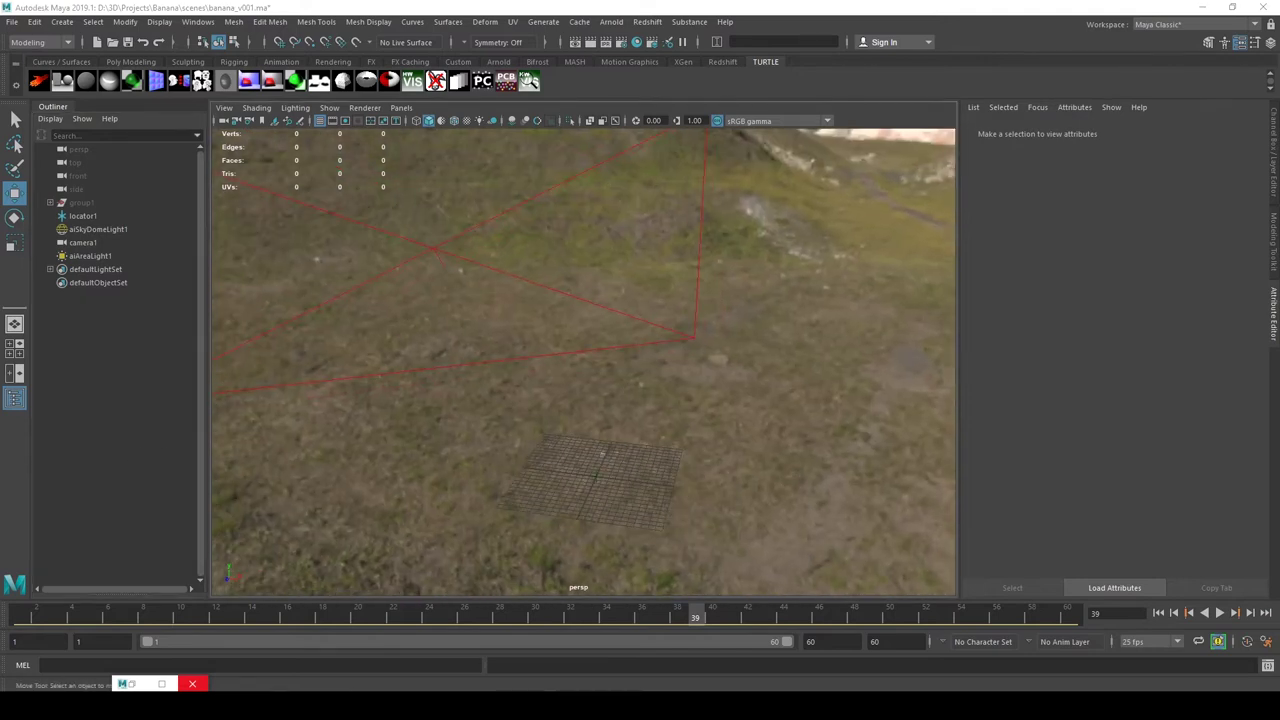
{"action": "left_click_drag", "start_coordinate": [470, 560], "coordinate": [492, 448]}
{"action": "left_click", "coordinate": [90, 271]}
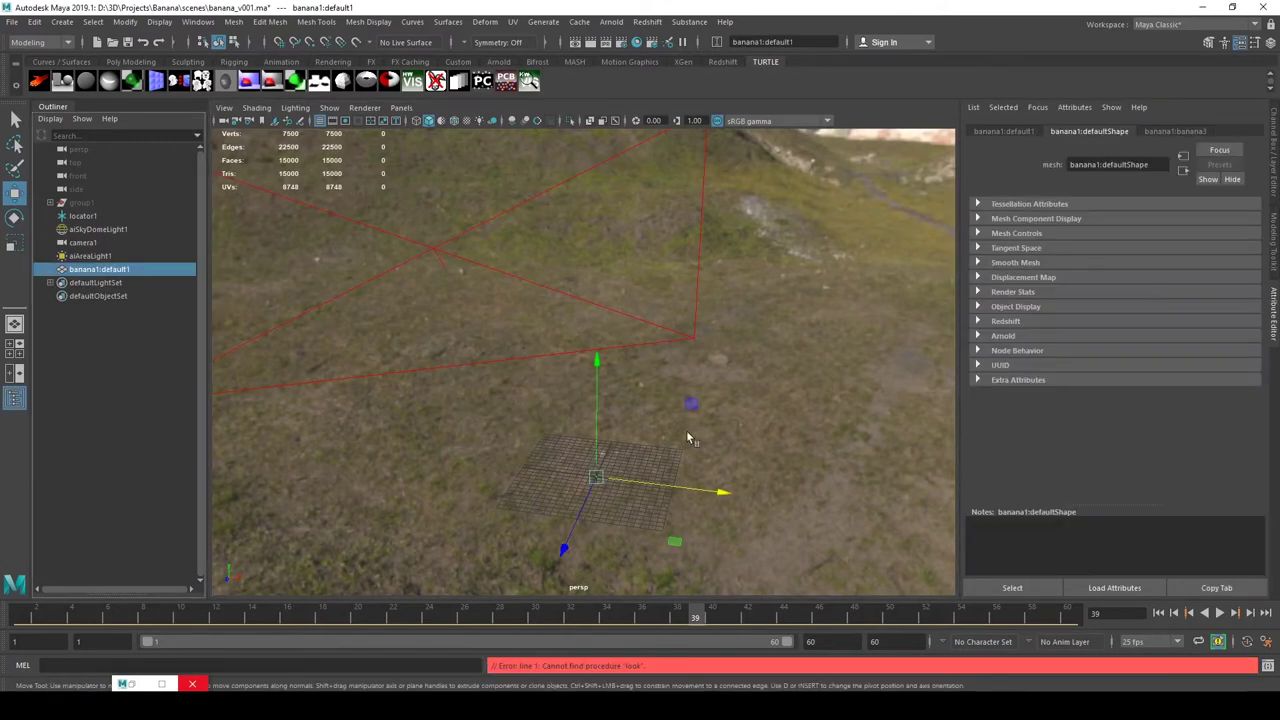
Step: Frame the tiny imported banana mesh and scale it up uniformly until it spans roughly the width of the ground grid
{"action": "left_click_drag", "start_coordinate": [690, 434], "coordinate": [674, 427], "text": "alt"}
{"action": "key", "text": "f"}
{"action": "scroll", "coordinate": [611, 434], "scroll_direction": "down", "scroll_amount": 8}
{"action": "left_click_drag", "start_coordinate": [594, 396], "coordinate": [709, 374], "text": "alt"}
{"action": "scroll", "coordinate": [597, 406], "scroll_direction": "down", "scroll_amount": 5}
{"action": "key", "text": "r"}
{"action": "left_click_drag", "start_coordinate": [552, 372], "coordinate": [594, 414], "text": "alt"}
{"action": "right_click_drag", "start_coordinate": [594, 414], "coordinate": [653, 301], "text": "alt"}
{"action": "middle_click_drag", "start_coordinate": [653, 301], "coordinate": [631, 358], "text": "alt"}
{"action": "right_click_drag", "start_coordinate": [631, 358], "coordinate": [642, 382], "text": "alt"}
{"action": "left_click_drag", "start_coordinate": [642, 382], "coordinate": [580, 389], "text": "alt"}
{"action": "key", "text": "w"}
{"action": "middle_click_drag", "start_coordinate": [586, 408], "coordinate": [603, 330], "text": "alt"}
{"action": "left_click_drag", "start_coordinate": [512, 399], "coordinate": [573, 389], "text": "alt"}
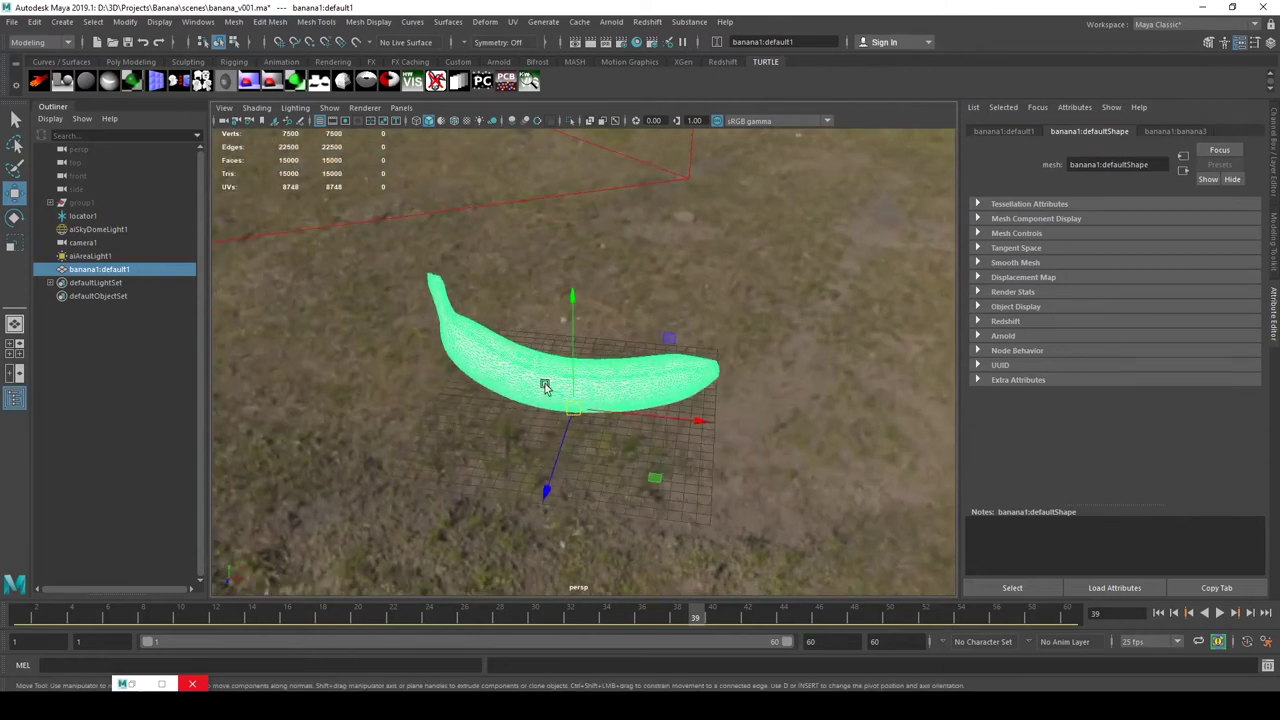
Step: Refine the banana mesh's uniform scale to about 85.7 on all three axes
{"action": "right_click_drag", "start_coordinate": [480, 392], "coordinate": [552, 381], "text": "alt"}
{"action": "scroll", "coordinate": [551, 384], "scroll_direction": "down", "scroll_amount": 5}
{"action": "key", "text": "e"}
{"action": "key", "text": "r"}
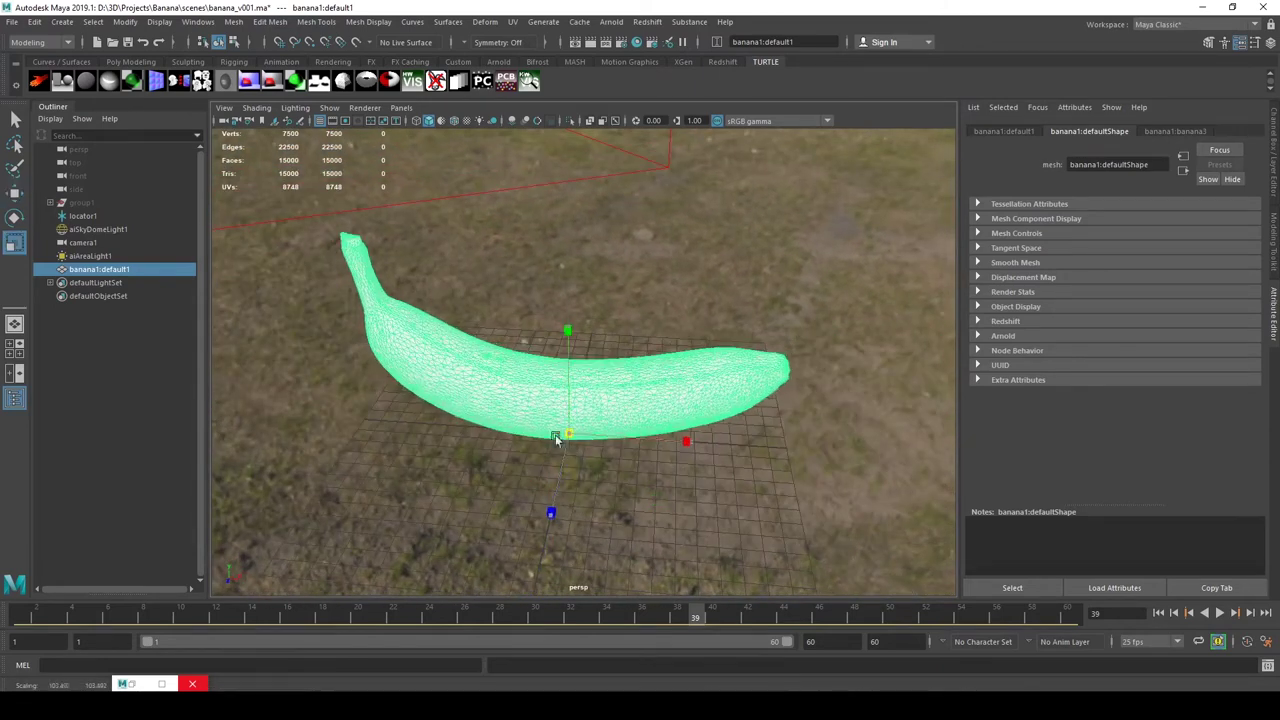
{"action": "scroll", "coordinate": [517, 445], "scroll_direction": "down", "scroll_amount": 5}
{"action": "key", "text": "w"}
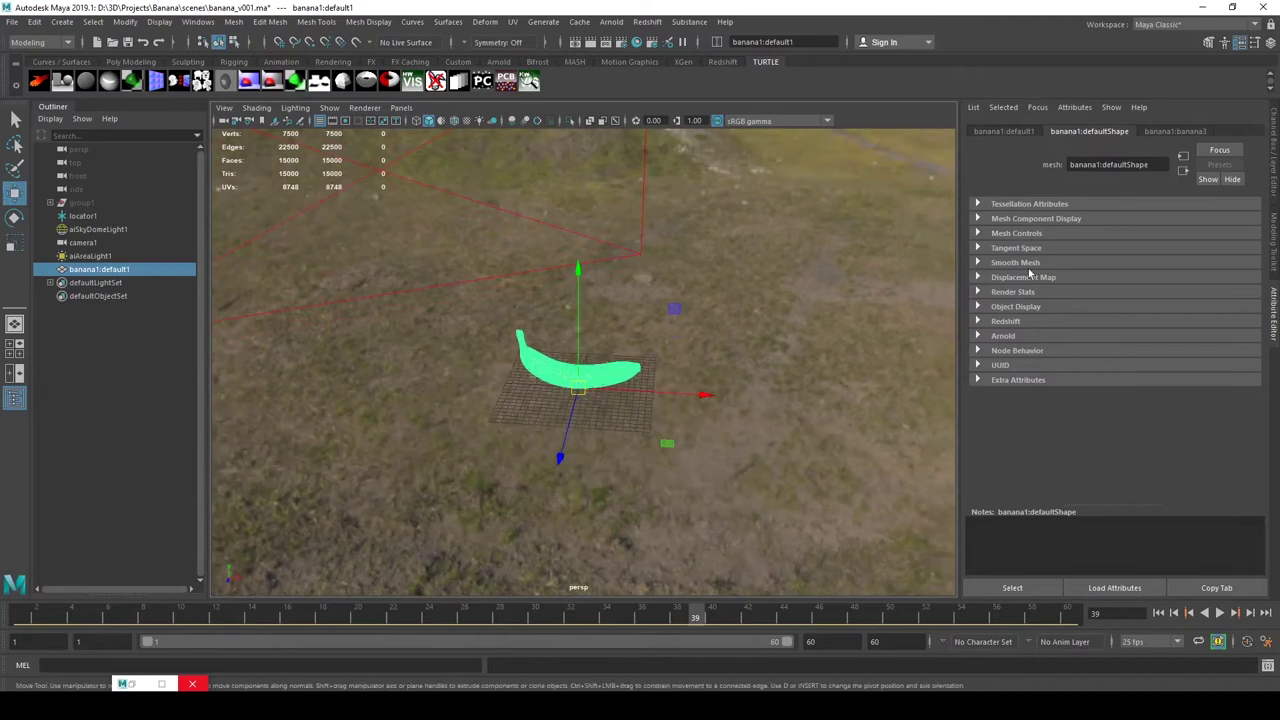
Step: Show the banana mesh's transform values and freeze its transformations
{"action": "left_click", "coordinate": [1277, 186]}
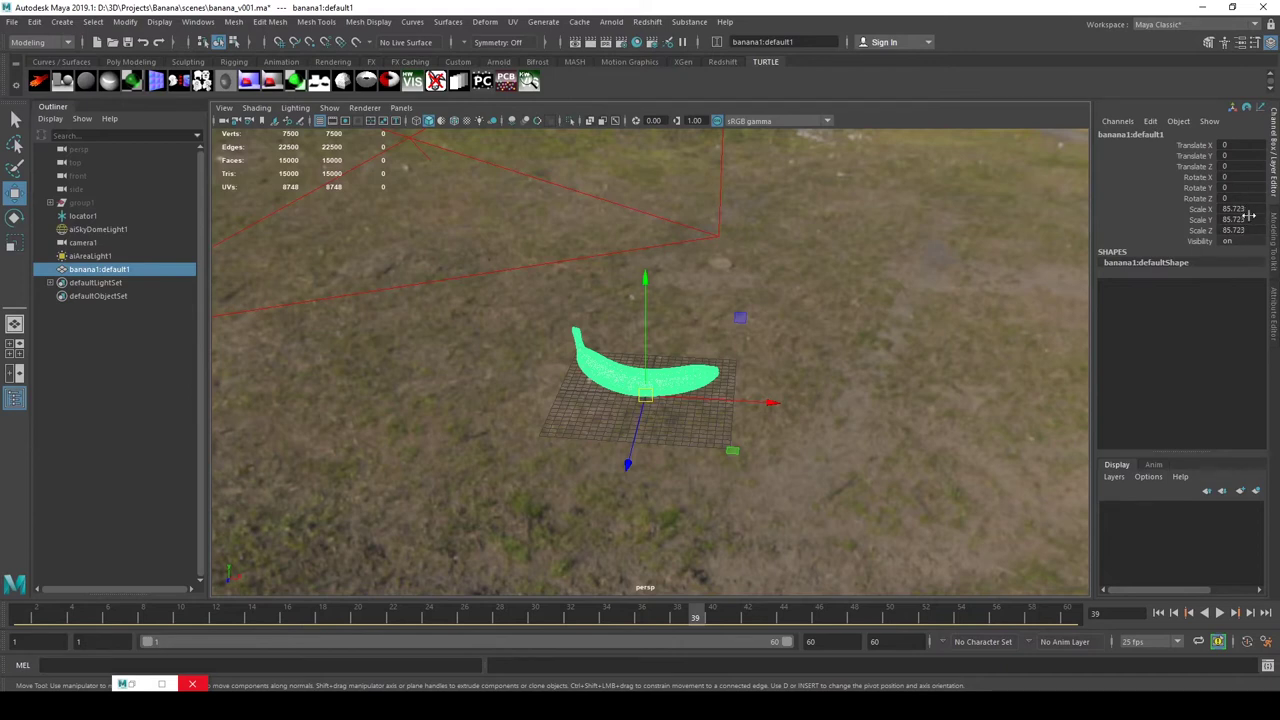
{"action": "scroll", "coordinate": [858, 243], "scroll_direction": "up", "scroll_amount": 5}
{"action": "scroll", "coordinate": [792, 259], "scroll_direction": "down", "scroll_amount": 5}
{"action": "key", "text": "space"}
{"action": "left_click", "coordinate": [614, 300]}
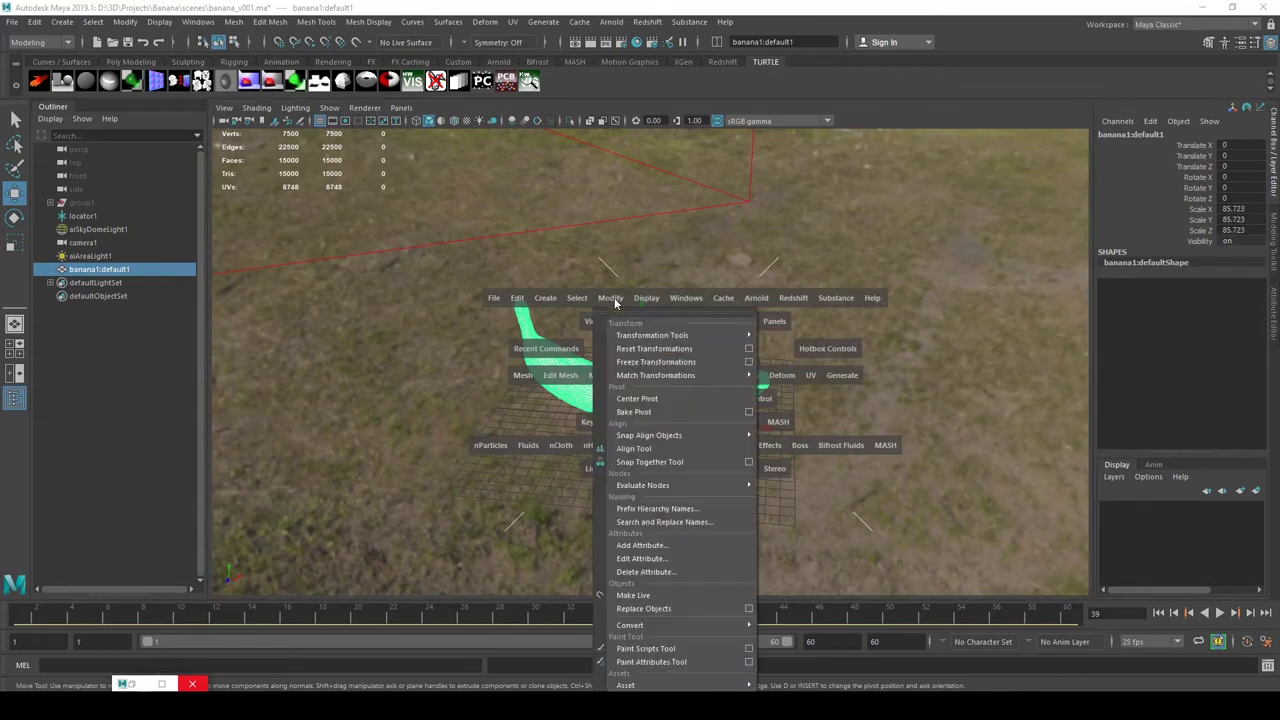
{"action": "left_click", "coordinate": [641, 361]}
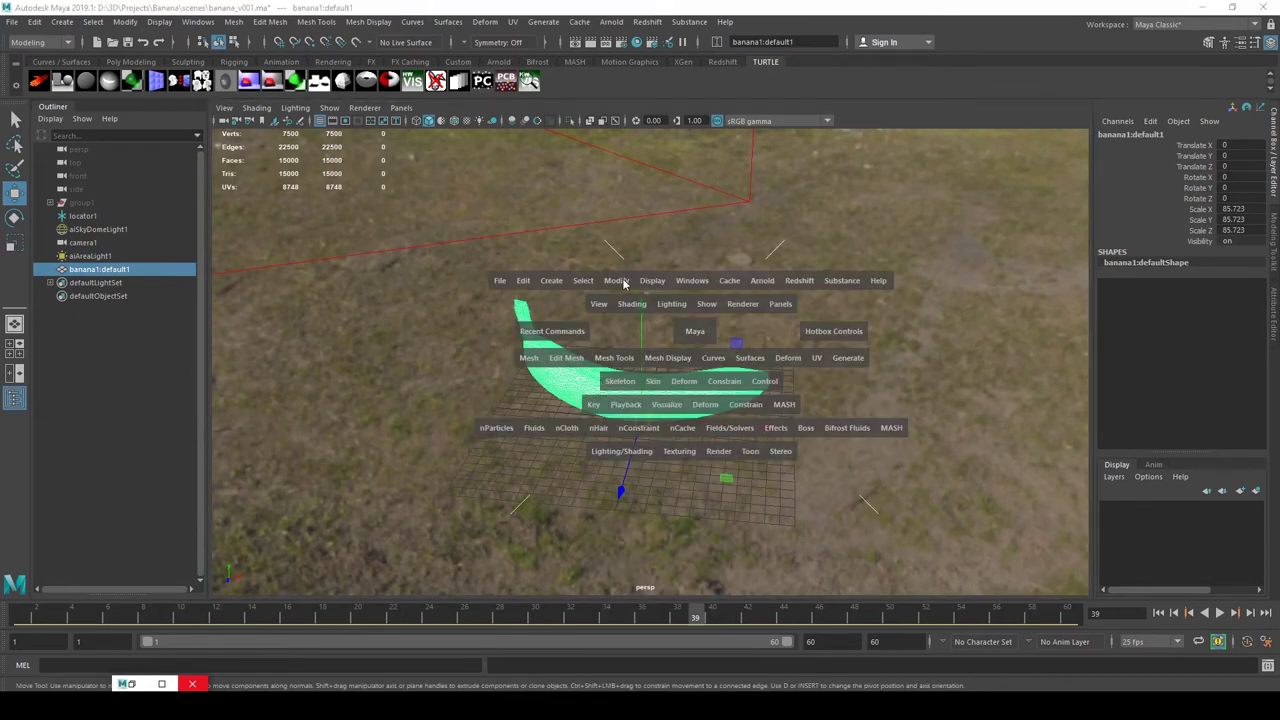
{"action": "left_click", "coordinate": [616, 280]}
{"action": "left_click", "coordinate": [658, 347]}
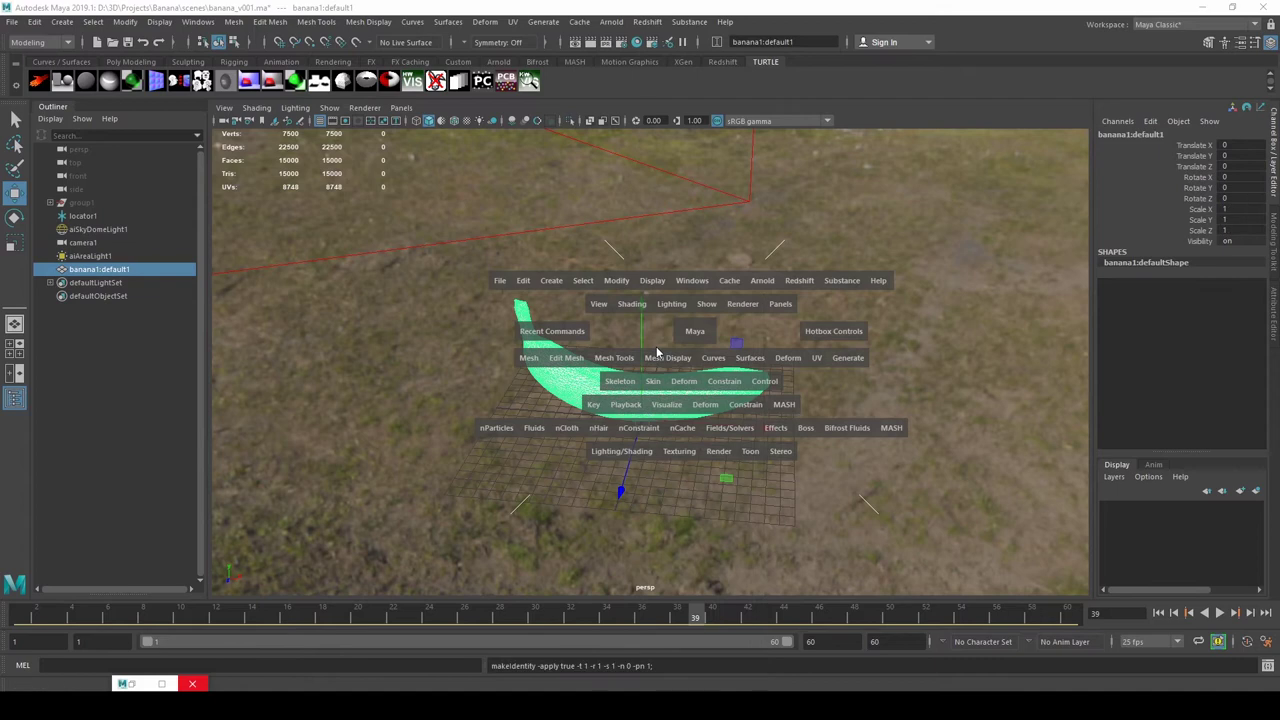
Step: Rename the imported banana mesh as banana_geo
{"action": "left_click_drag", "start_coordinate": [655, 347], "coordinate": [728, 208], "text": "alt"}
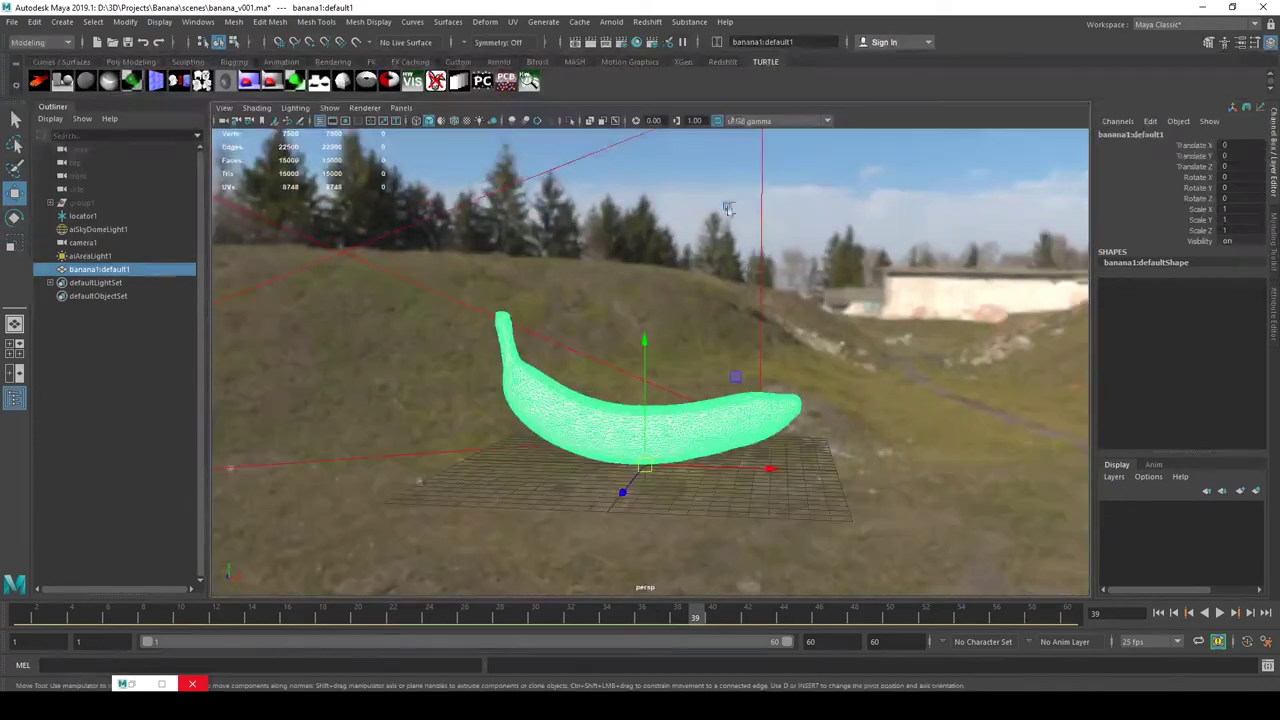
{"action": "left_click", "coordinate": [800, 44]}
{"action": "type", "text": "banana_geo"}
{"action": "key", "text": "Return"}
{"action": "left_click_drag", "start_coordinate": [843, 196], "coordinate": [861, 289], "text": "alt"}
{"action": "scroll", "coordinate": [691, 471], "scroll_direction": "up", "scroll_amount": 5}
{"action": "left_click_drag", "start_coordinate": [691, 471], "coordinate": [722, 490], "text": "alt"}
{"action": "scroll", "coordinate": [680, 490], "scroll_direction": "down", "scroll_amount": 4}
{"action": "scroll", "coordinate": [694, 474], "scroll_direction": "up", "scroll_amount": 5}
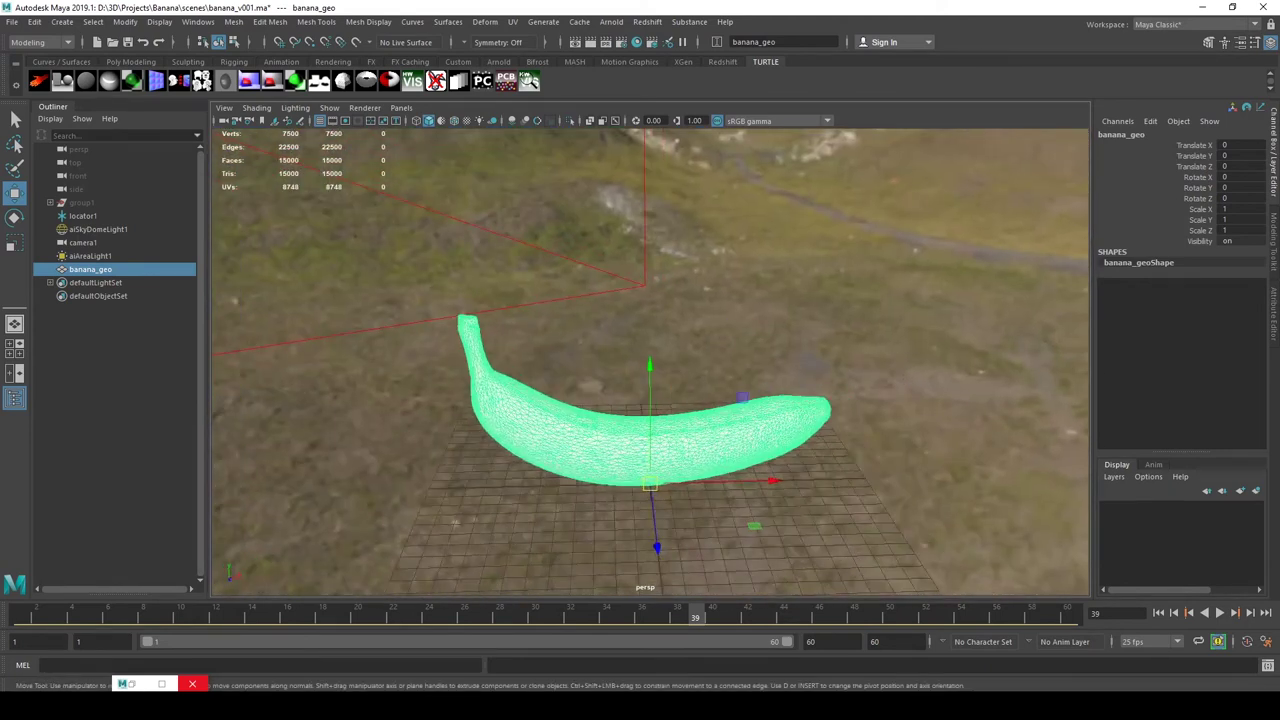
Step: Switch to Nuke, scrub the rendered banana animation to frame 1 to check the starting pose, and return to Maya
{"action": "scroll", "coordinate": [812, 318], "scroll_direction": "down", "scroll_amount": 4}
{"action": "left_click_drag", "start_coordinate": [812, 318], "coordinate": [808, 295], "text": "alt"}
{"action": "left_click", "coordinate": [1272, 313]}
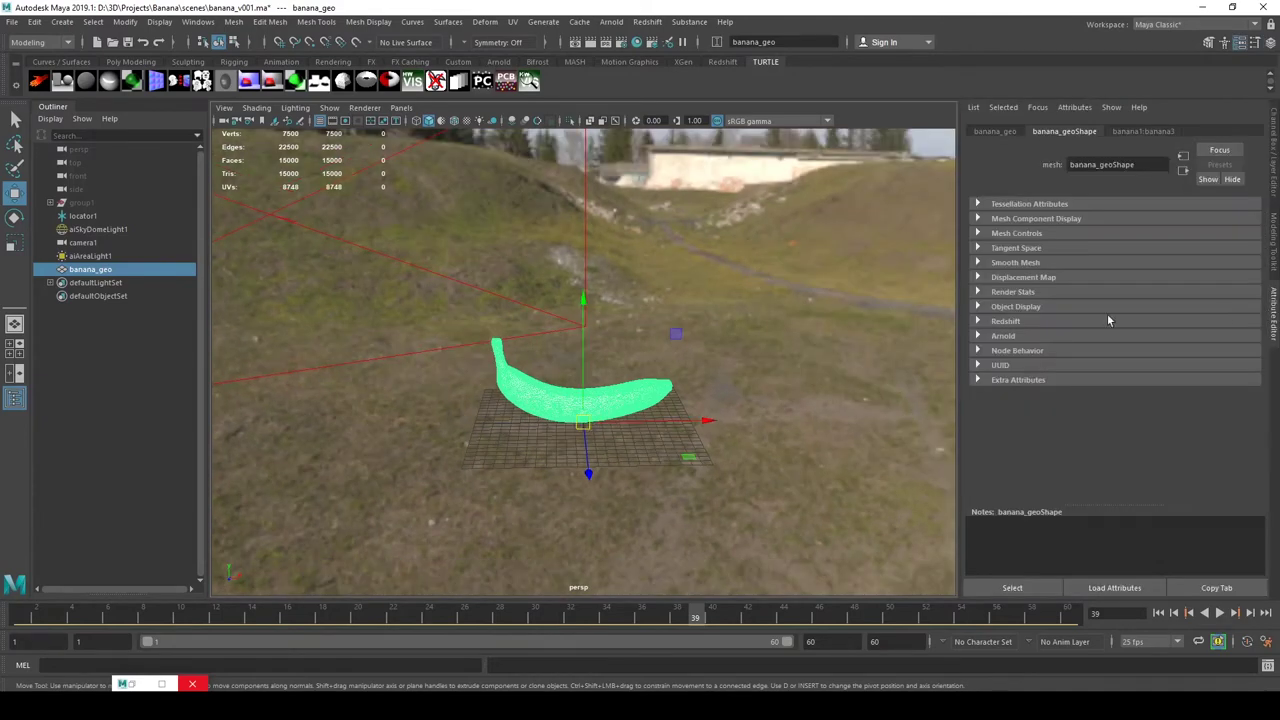
{"action": "scroll", "coordinate": [659, 343], "scroll_direction": "up", "scroll_amount": 6}
{"action": "left_click_drag", "start_coordinate": [659, 343], "coordinate": [623, 311], "text": "alt"}
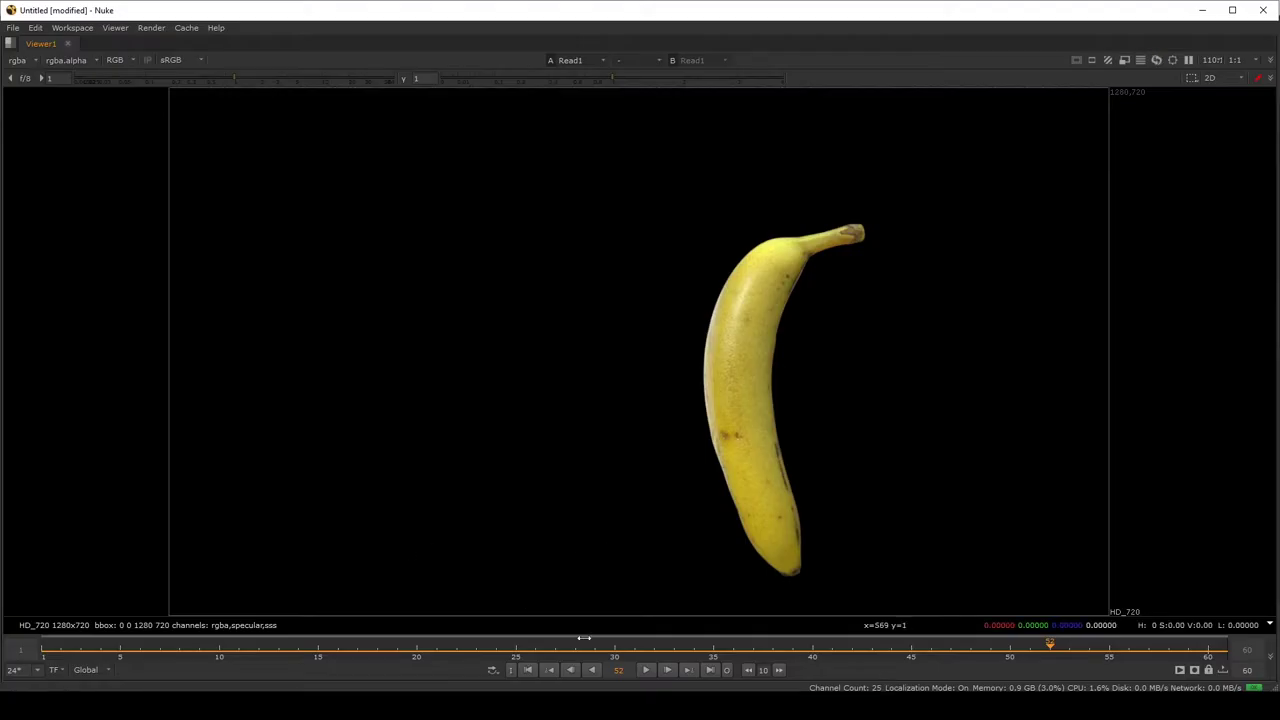
{"action": "left_click_drag", "start_coordinate": [882, 650], "coordinate": [5, 590]}
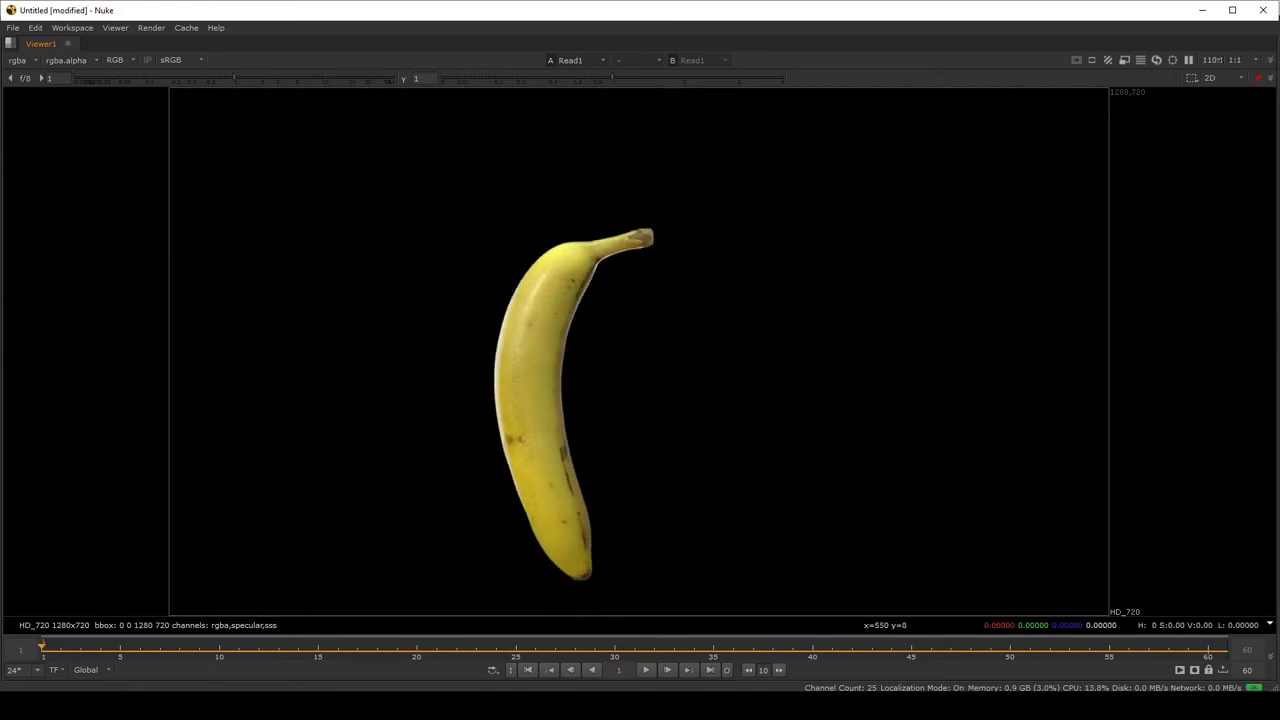
{"action": "left_click", "coordinate": [834, 706]}
{"action": "left_click", "coordinate": [906, 651]}
Step: Rotate banana_geo upright with Rotate Z set to -90
{"action": "scroll", "coordinate": [580, 400], "scroll_direction": "down", "scroll_amount": 7}
{"action": "key", "text": "e"}
{"action": "key", "text": "r"}
{"action": "key", "text": "e"}
{"action": "scroll", "coordinate": [612, 339], "scroll_direction": "up", "scroll_amount": 4}
{"action": "left_click_drag", "start_coordinate": [613, 340], "coordinate": [668, 426]}
{"action": "left_click", "coordinate": [1272, 151]}
{"action": "middle_click_drag", "start_coordinate": [657, 382], "coordinate": [673, 300], "text": "alt"}
{"action": "scroll", "coordinate": [679, 298], "scroll_direction": "down", "scroll_amount": 5}
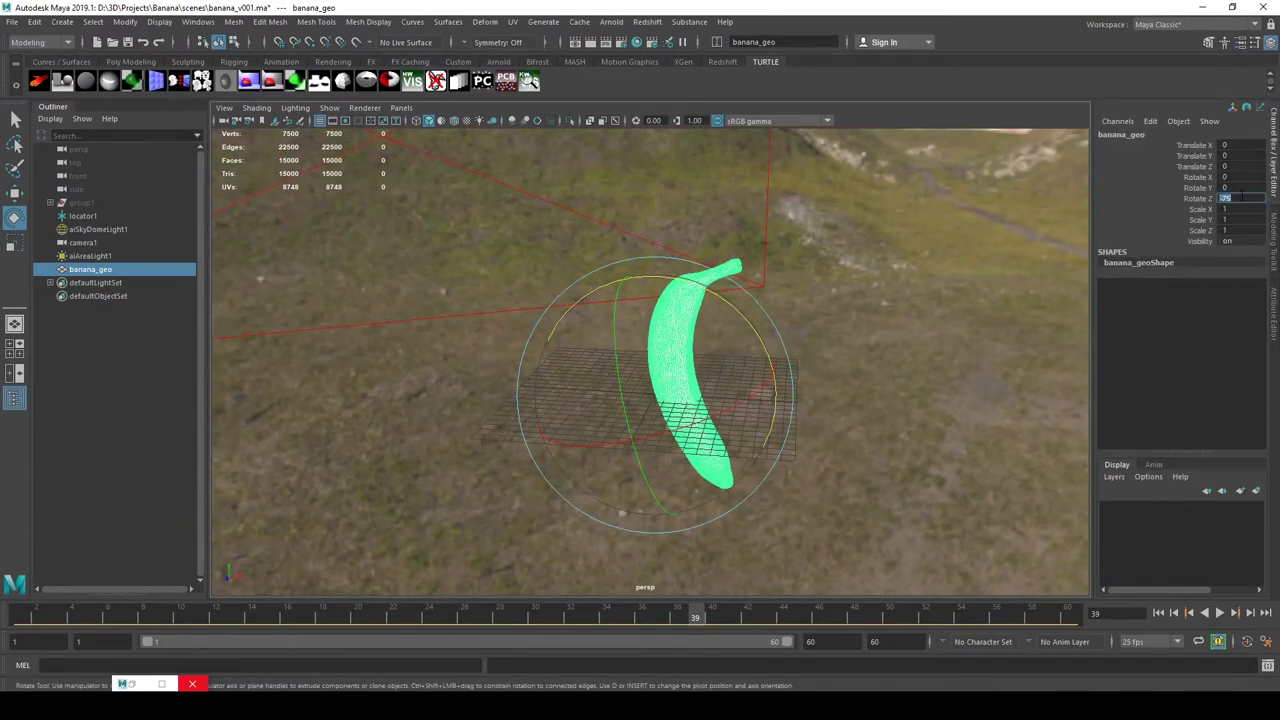
{"action": "left_click", "coordinate": [1242, 197]}
{"action": "type", "text": "-90"}
{"action": "key", "text": "Return"}
Step: Move banana_geo up about 9.8 cm in Y and to about -4 cm in X so its tip stands on the grid centre
{"action": "middle_click_drag", "start_coordinate": [834, 335], "coordinate": [831, 363], "text": "alt"}
{"action": "key", "text": "w"}
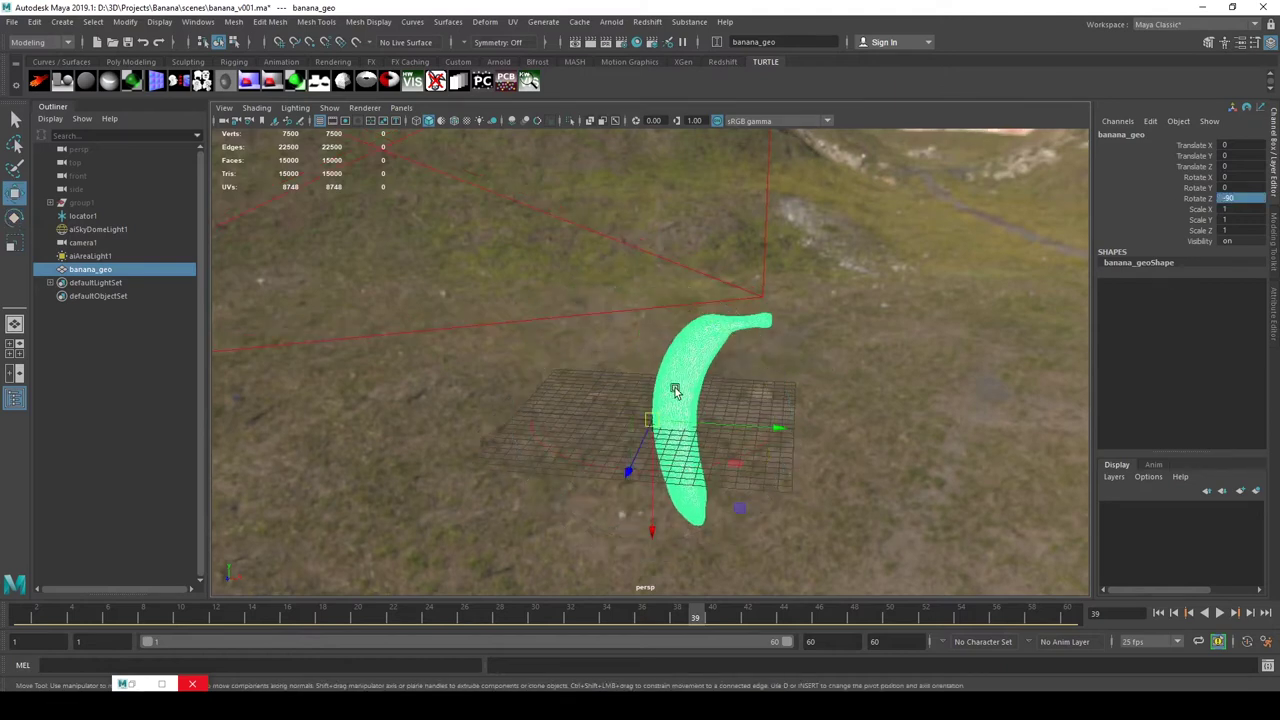
{"action": "left_click_drag", "start_coordinate": [656, 539], "coordinate": [625, 438]}
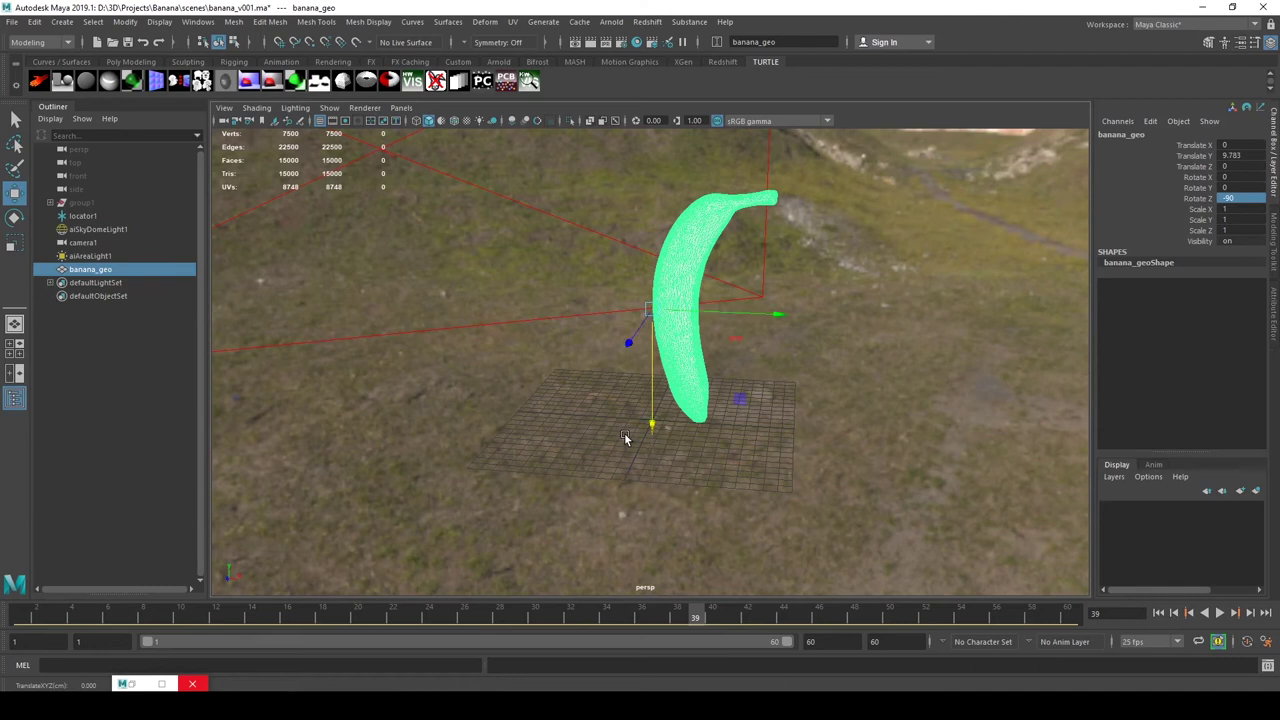
{"action": "left_click_drag", "start_coordinate": [787, 320], "coordinate": [734, 326]}
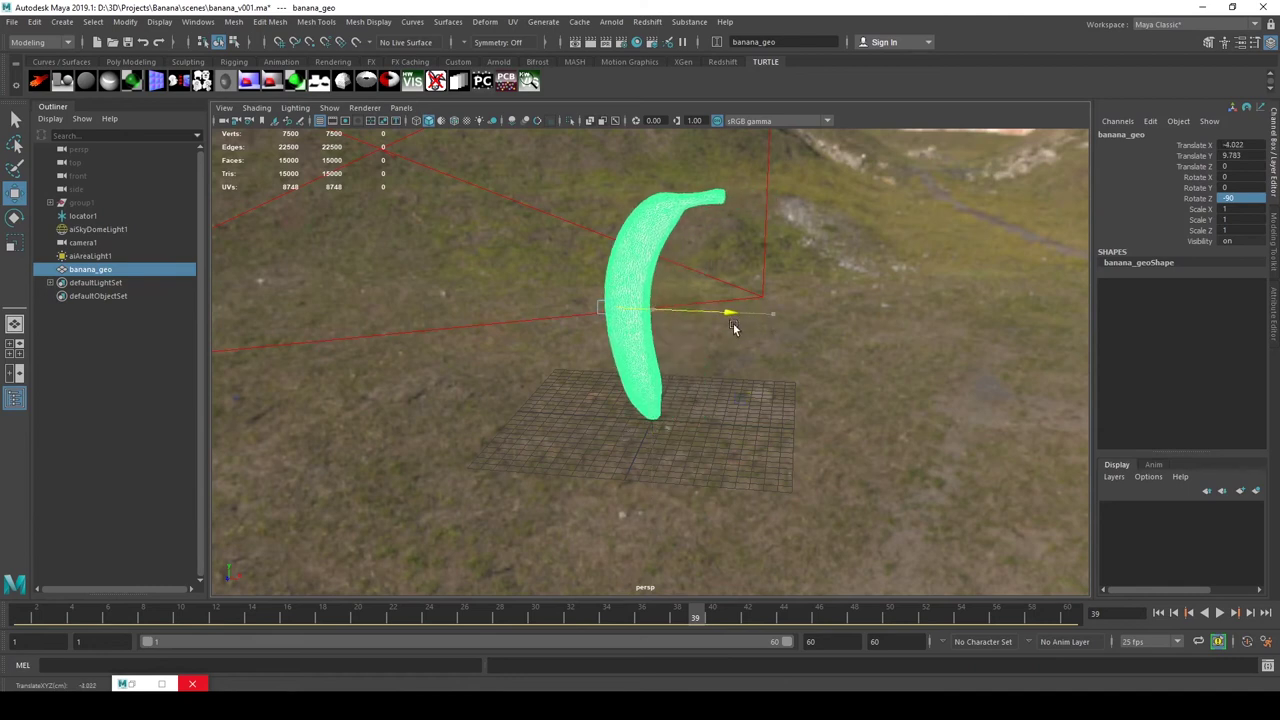
Step: Move banana_geo's pivot to the bottom tip of the banana, using vertex snapping
{"action": "scroll", "coordinate": [639, 386], "scroll_direction": "up", "scroll_amount": 2}
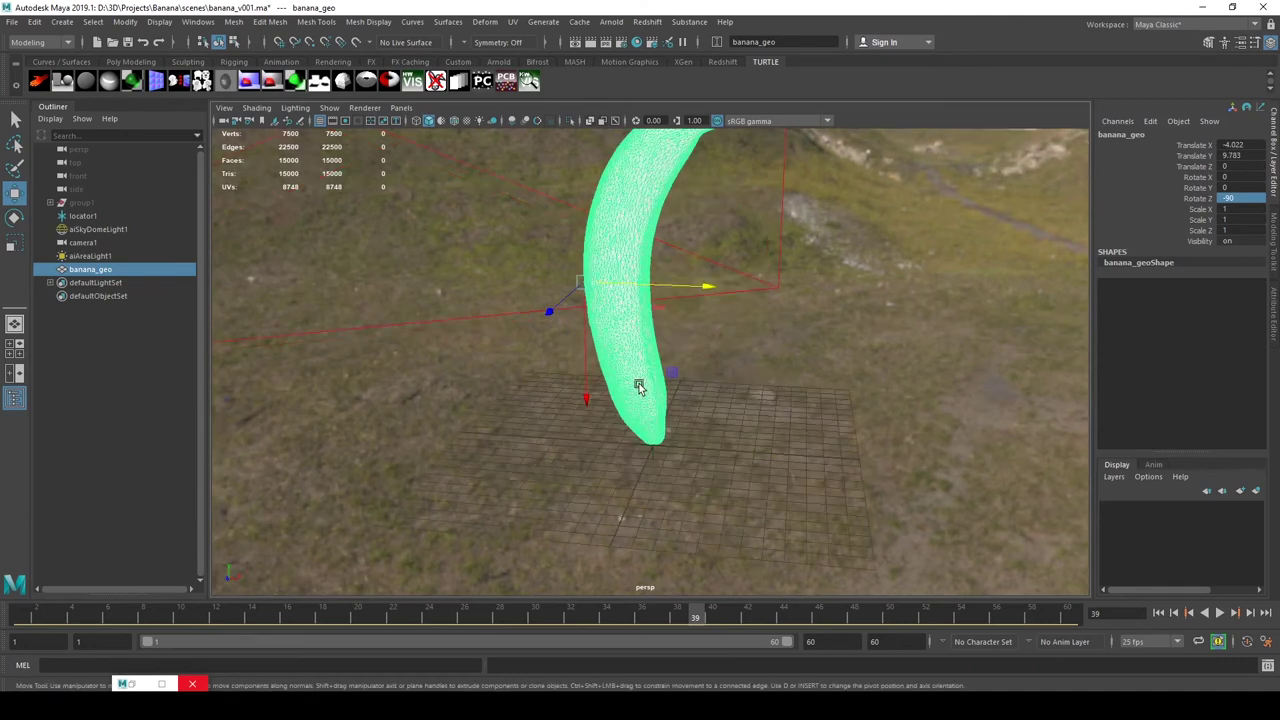
{"action": "left_click_drag", "start_coordinate": [639, 386], "coordinate": [633, 143], "text": "alt"}
{"action": "left_click_drag", "start_coordinate": [587, 300], "coordinate": [628, 346], "text": "alt"}
{"action": "scroll", "coordinate": [588, 362], "scroll_direction": "up", "scroll_amount": 4}
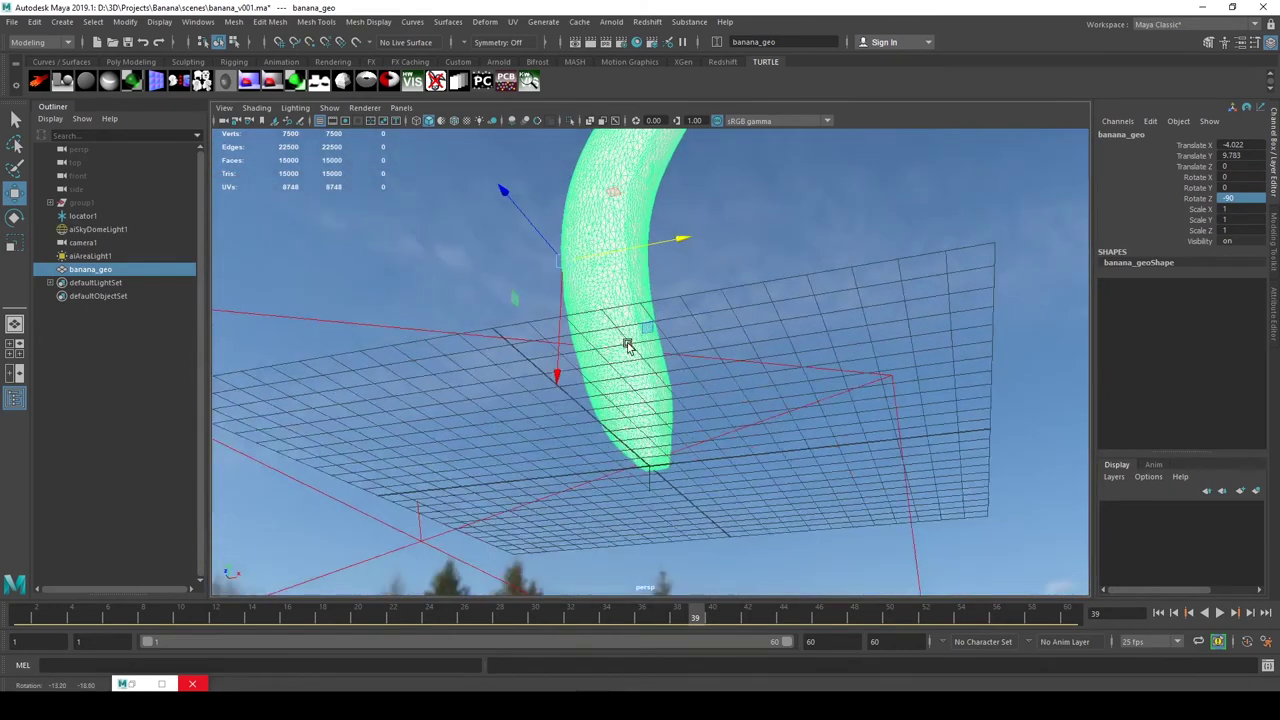
{"action": "key", "text": "d"}
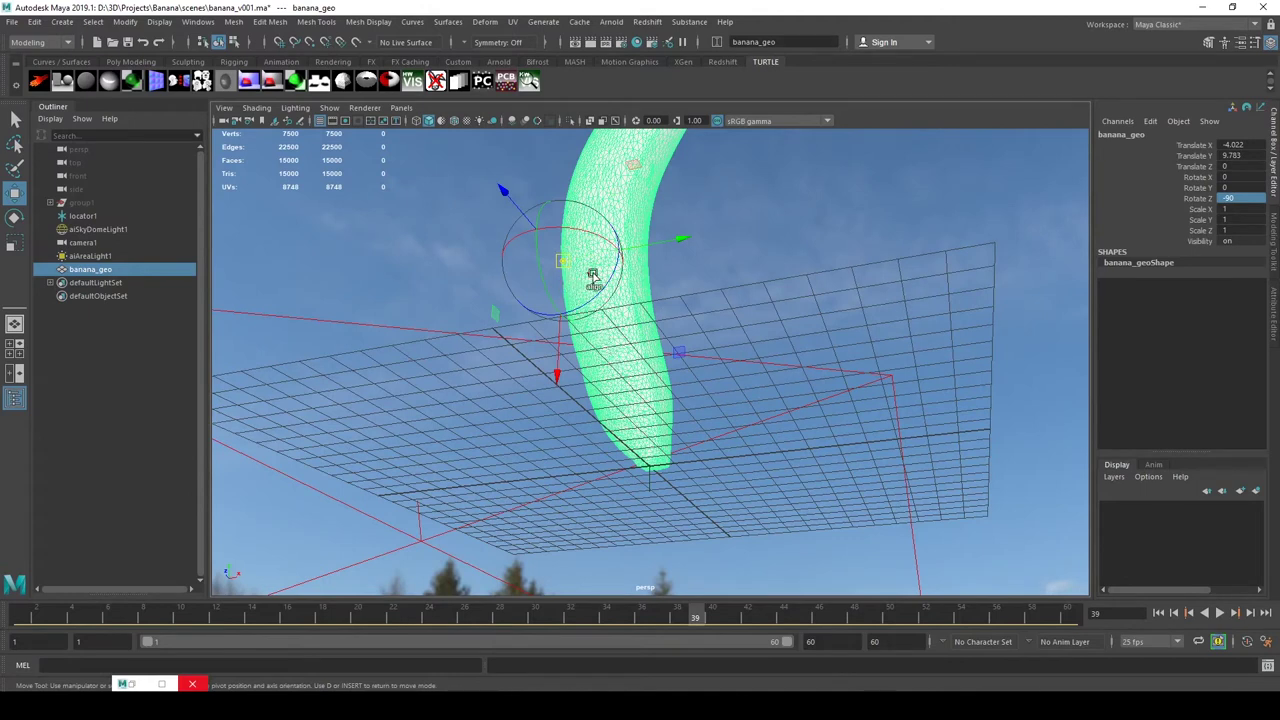
{"action": "left_click_drag", "start_coordinate": [561, 275], "coordinate": [569, 286], "text": "alt"}
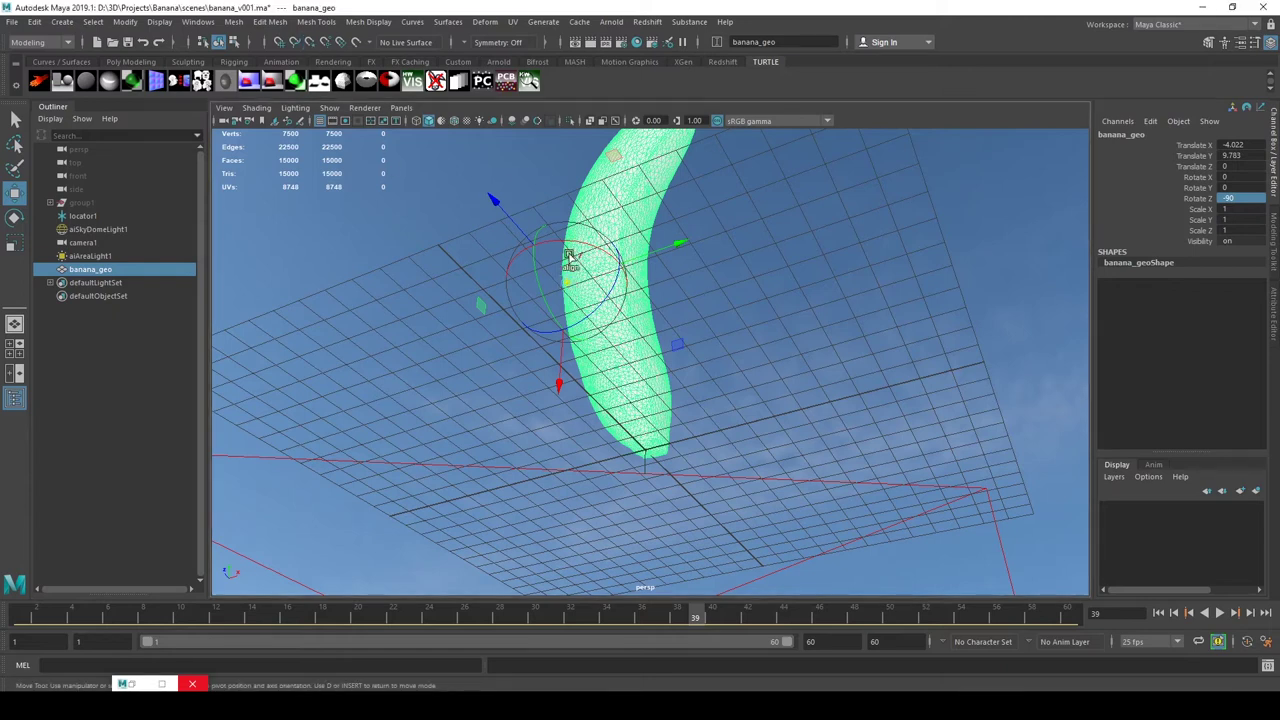
{"action": "left_click_drag", "start_coordinate": [568, 283], "coordinate": [680, 368]}
{"action": "scroll", "coordinate": [690, 492], "scroll_direction": "up", "scroll_amount": 4}
{"action": "scroll", "coordinate": [683, 381], "scroll_direction": "up", "scroll_amount": 3}
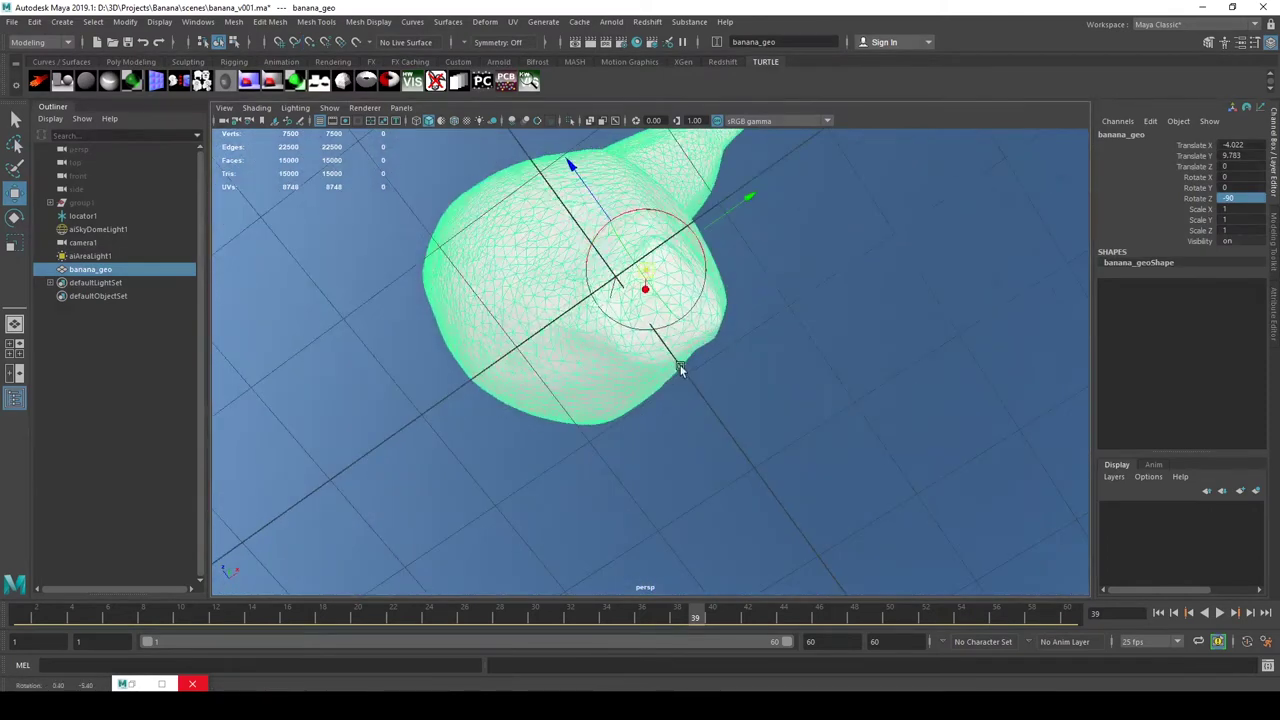
{"action": "left_click_drag", "start_coordinate": [640, 266], "coordinate": [643, 334], "text": "alt"}
{"action": "key", "text": "v"}
{"action": "key", "text": "d"}
{"action": "left_click_drag", "start_coordinate": [651, 410], "coordinate": [718, 493]}
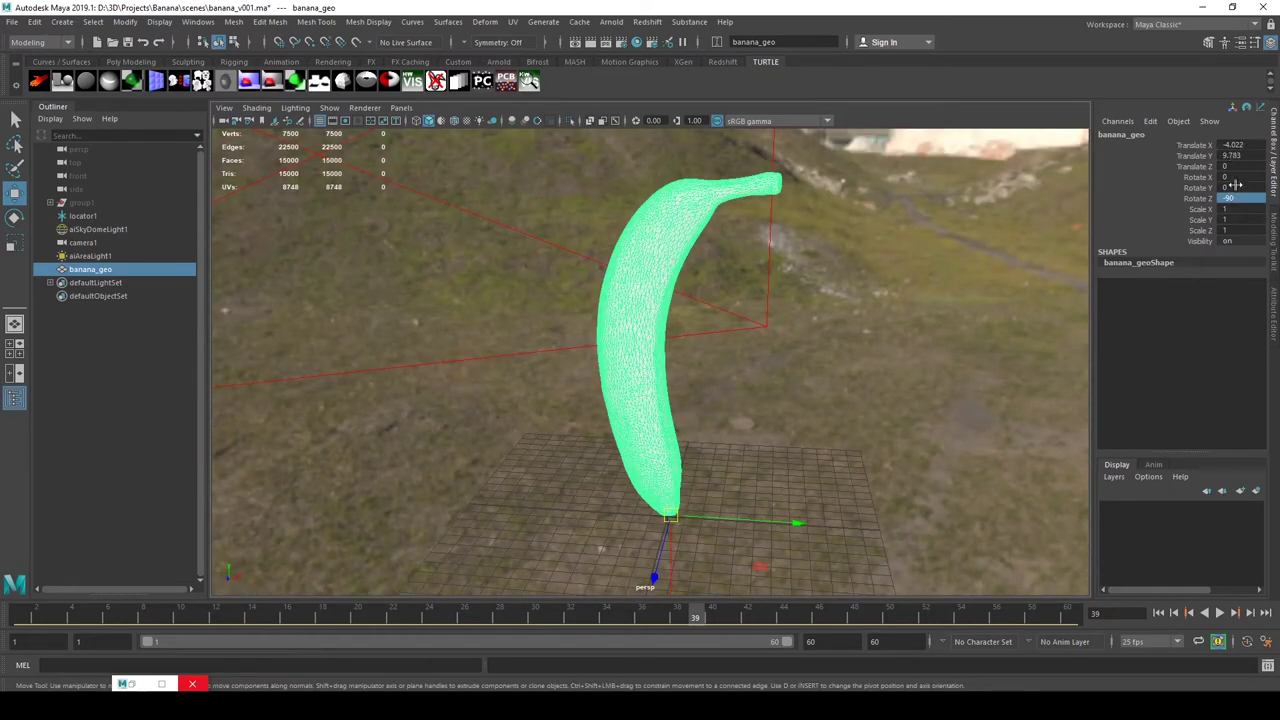
Step: Freeze the transformations of the upright banana_geo and reselect the mesh
{"action": "left_click_drag", "start_coordinate": [880, 342], "coordinate": [837, 337], "text": "alt"}
{"action": "key", "text": "space"}
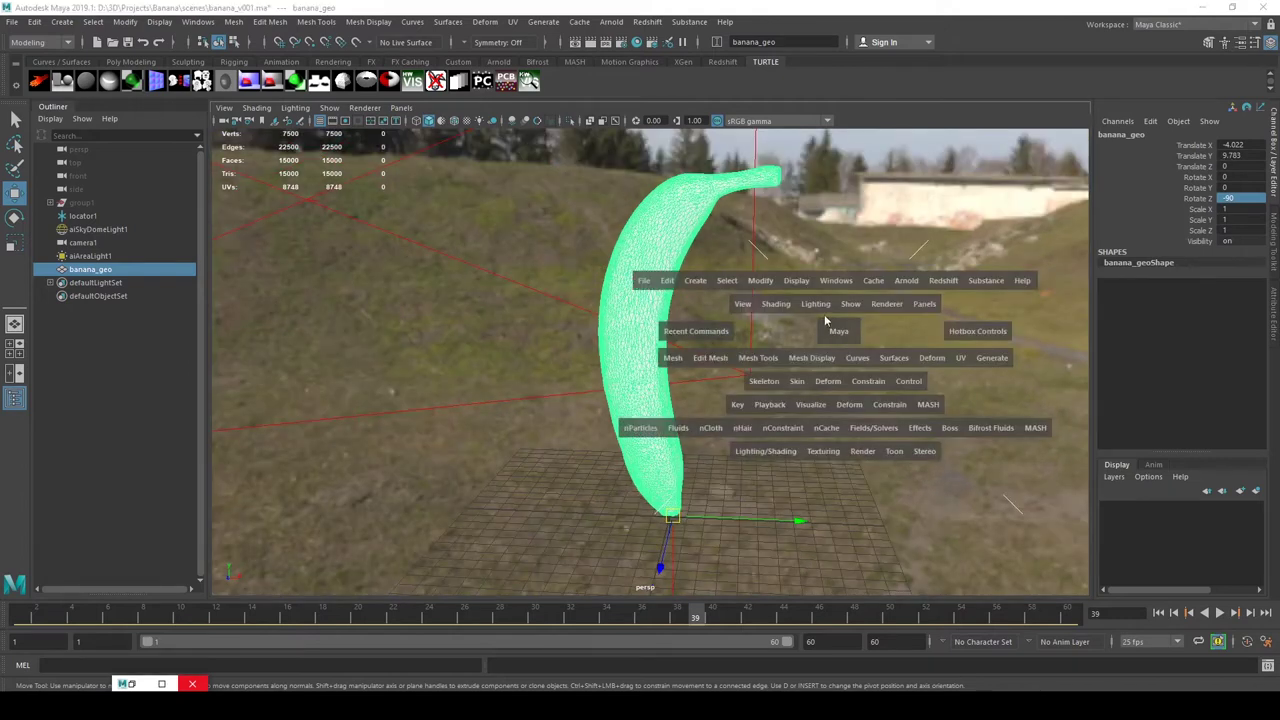
{"action": "left_click", "coordinate": [760, 281]}
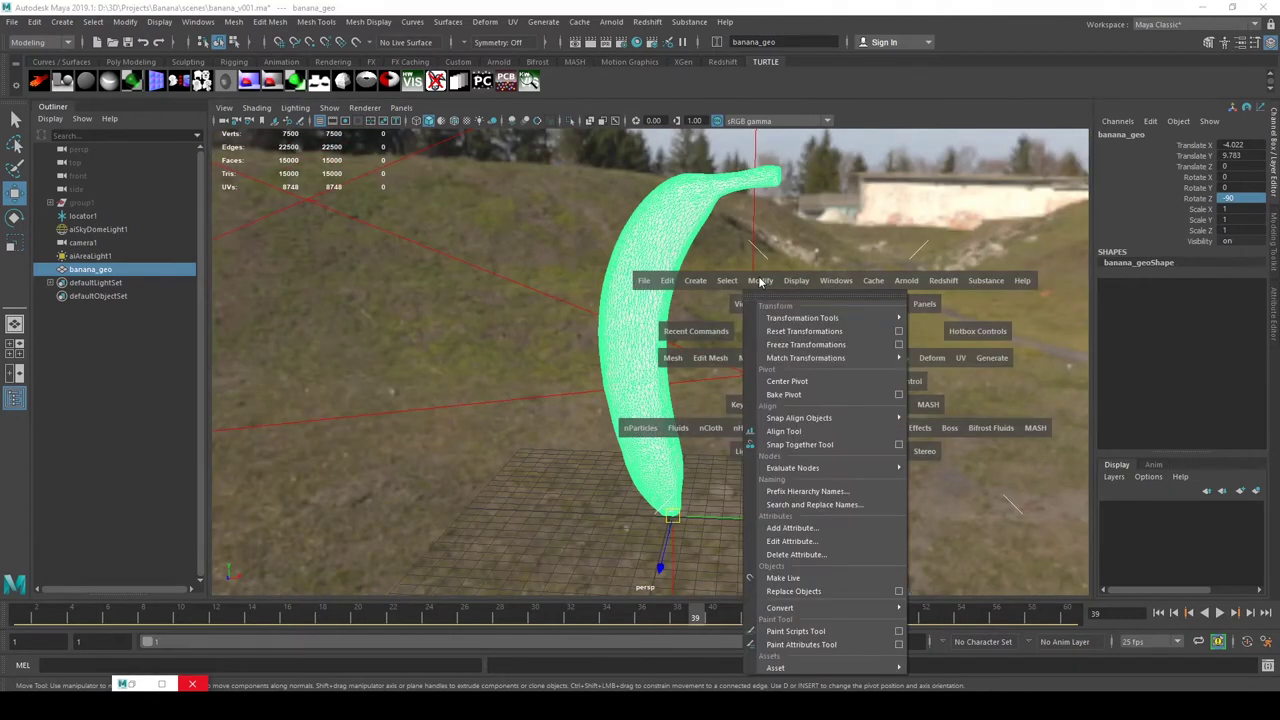
{"action": "left_click", "coordinate": [775, 347]}
{"action": "left_click_drag", "start_coordinate": [686, 370], "coordinate": [627, 302], "text": "alt"}
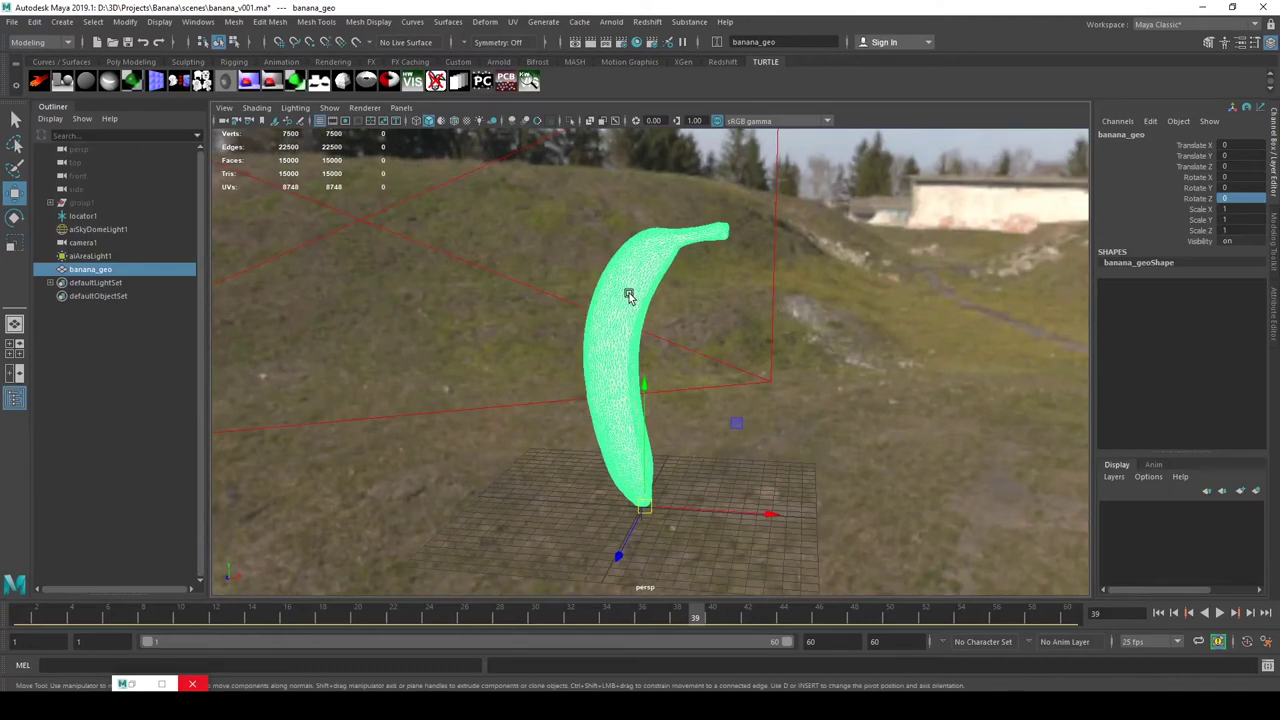
{"action": "left_click", "coordinate": [871, 427]}
{"action": "left_click", "coordinate": [620, 331]}
Step: Inspect the banana's surface up close and unlock the normals of banana_geo
{"action": "left_click_drag", "start_coordinate": [630, 252], "coordinate": [638, 297], "text": "alt"}
{"action": "scroll", "coordinate": [621, 284], "scroll_direction": "up", "scroll_amount": 3}
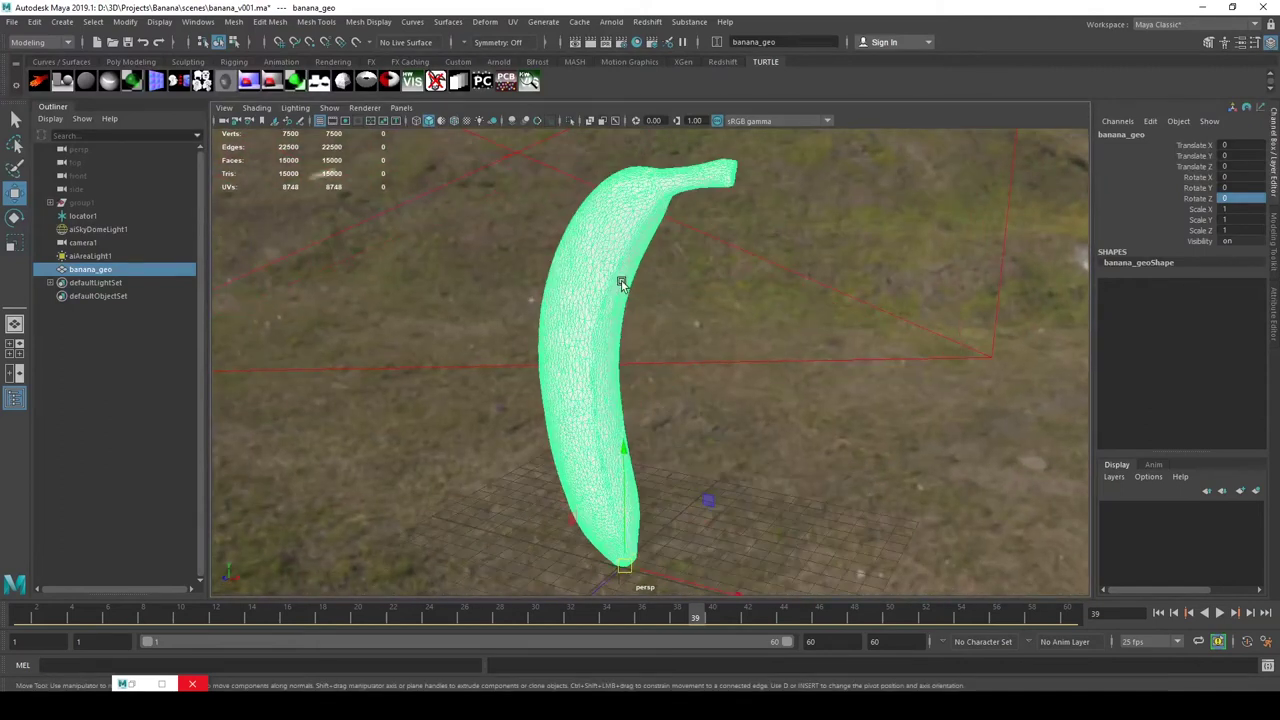
{"action": "scroll", "coordinate": [612, 257], "scroll_direction": "up", "scroll_amount": 3}
{"action": "middle_click_drag", "start_coordinate": [611, 256], "coordinate": [655, 300], "text": "alt"}
{"action": "scroll", "coordinate": [656, 261], "scroll_direction": "up", "scroll_amount": 3}
{"action": "scroll", "coordinate": [650, 259], "scroll_direction": "down", "scroll_amount": 6}
{"action": "scroll", "coordinate": [645, 265], "scroll_direction": "up", "scroll_amount": 2}
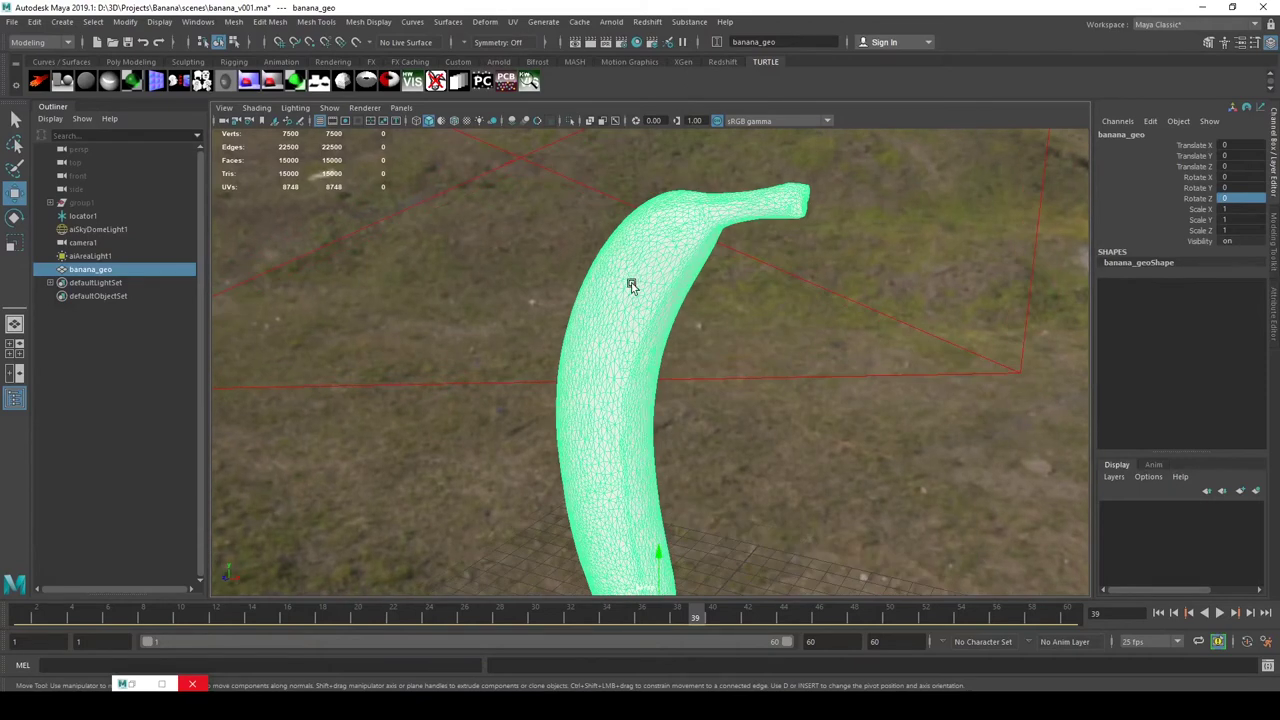
{"action": "scroll", "coordinate": [650, 270], "scroll_direction": "down", "scroll_amount": 2}
{"action": "left_click", "coordinate": [366, 21]}
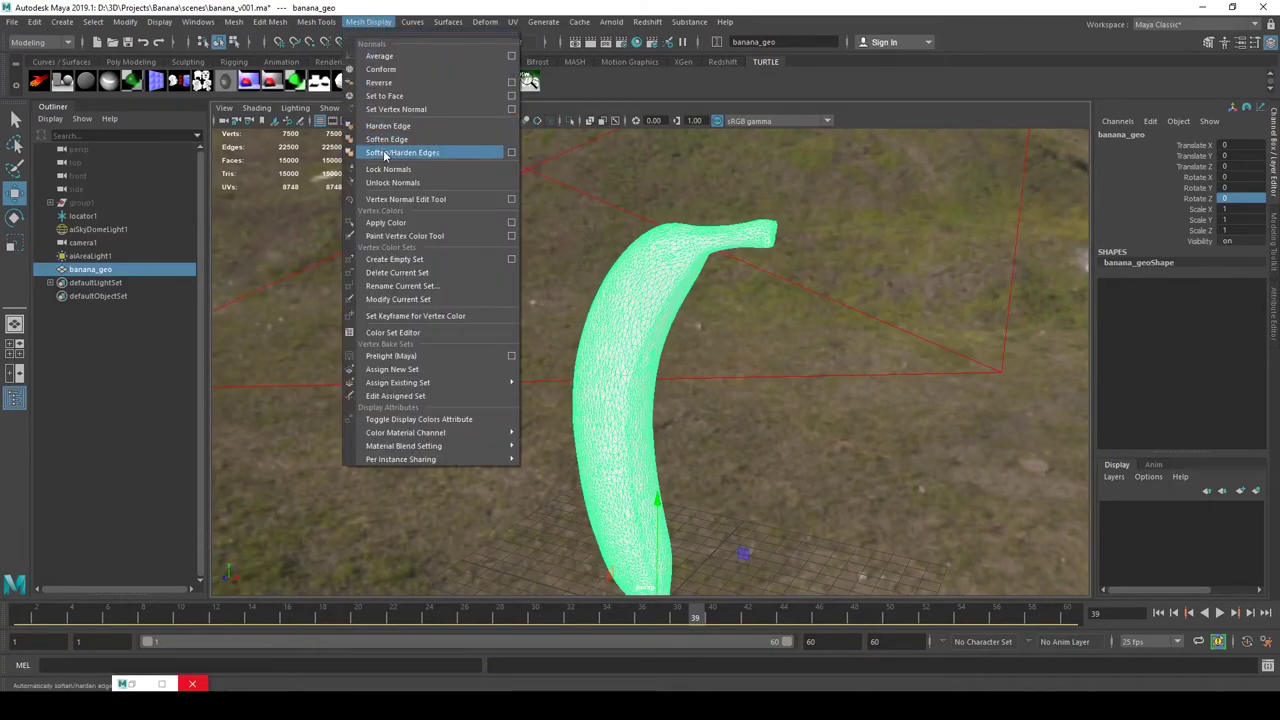
{"action": "left_click", "coordinate": [391, 184]}
Step: Group banana_geo and name the new group translate_GRP
{"action": "left_click_drag", "start_coordinate": [403, 210], "coordinate": [746, 349], "text": "alt"}
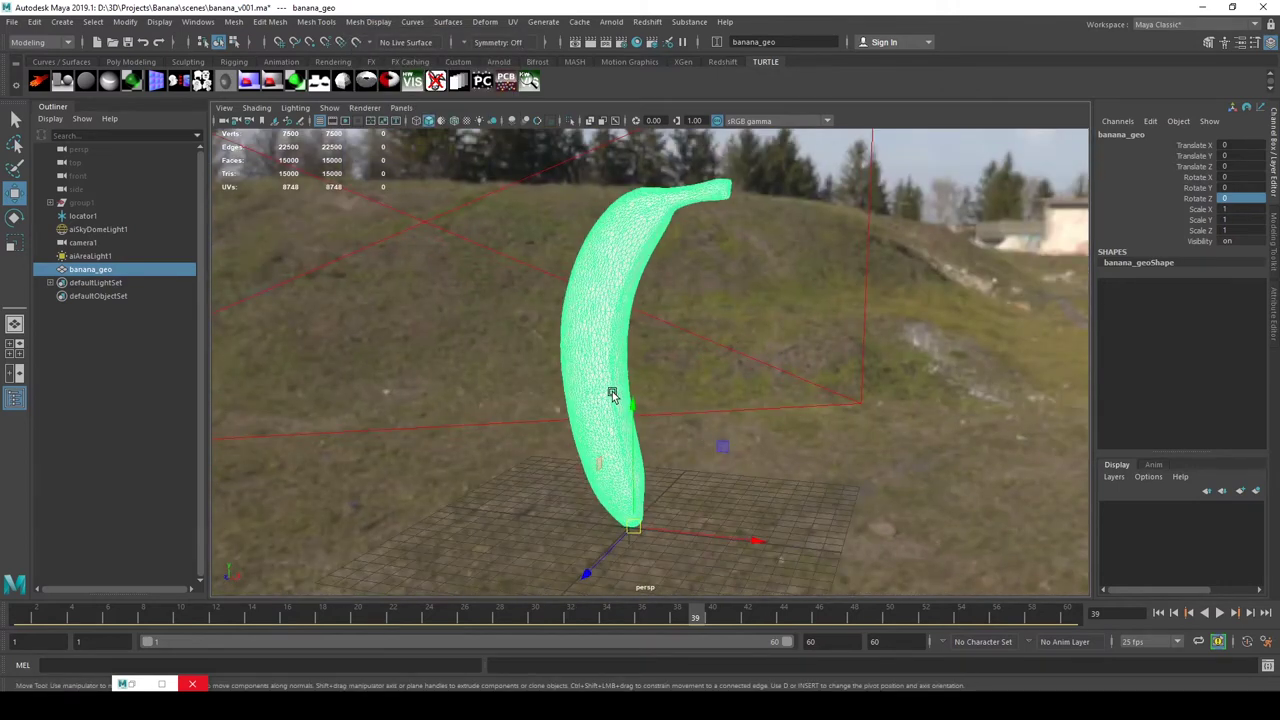
{"action": "left_click_drag", "start_coordinate": [760, 430], "coordinate": [607, 233], "text": "alt"}
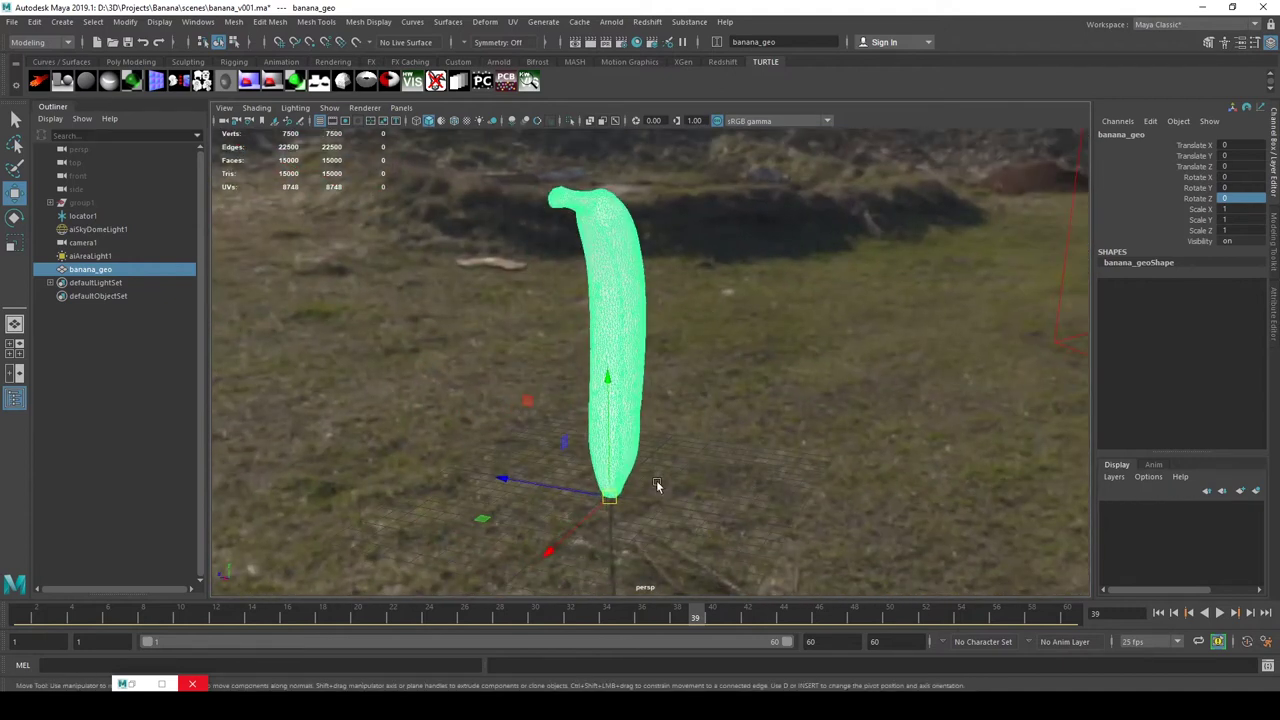
{"action": "left_click_drag", "start_coordinate": [663, 463], "coordinate": [829, 494], "text": "alt"}
{"action": "mouse_move", "coordinate": [604, 323]}
{"action": "right_mouse_down"}
{"action": "mouse_move", "coordinate": [591, 662]}
{"action": "mouse_move", "coordinate": [609, 310]}
{"action": "mouse_move", "coordinate": [604, 325]}
{"action": "right_mouse_up"}
{"action": "left_click", "coordinate": [67, 282]}
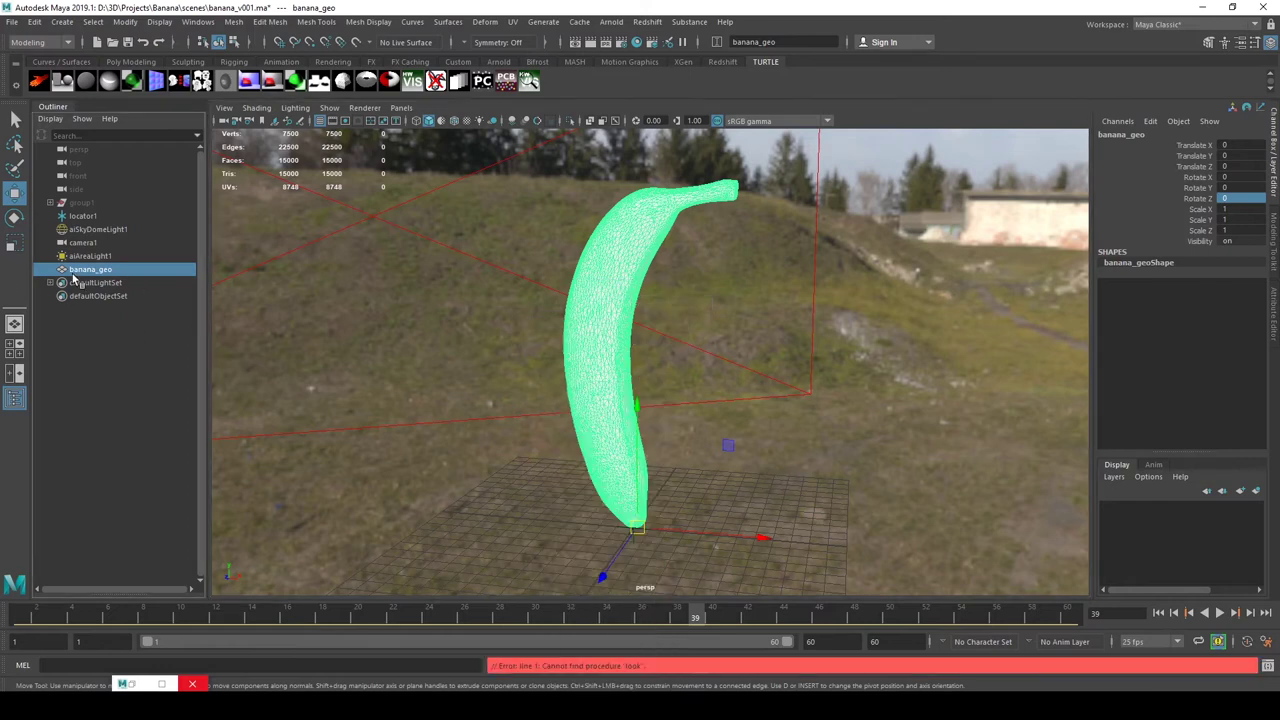
{"action": "left_click", "coordinate": [91, 270]}
{"action": "left_click_drag", "start_coordinate": [630, 307], "coordinate": [683, 321], "text": "alt"}
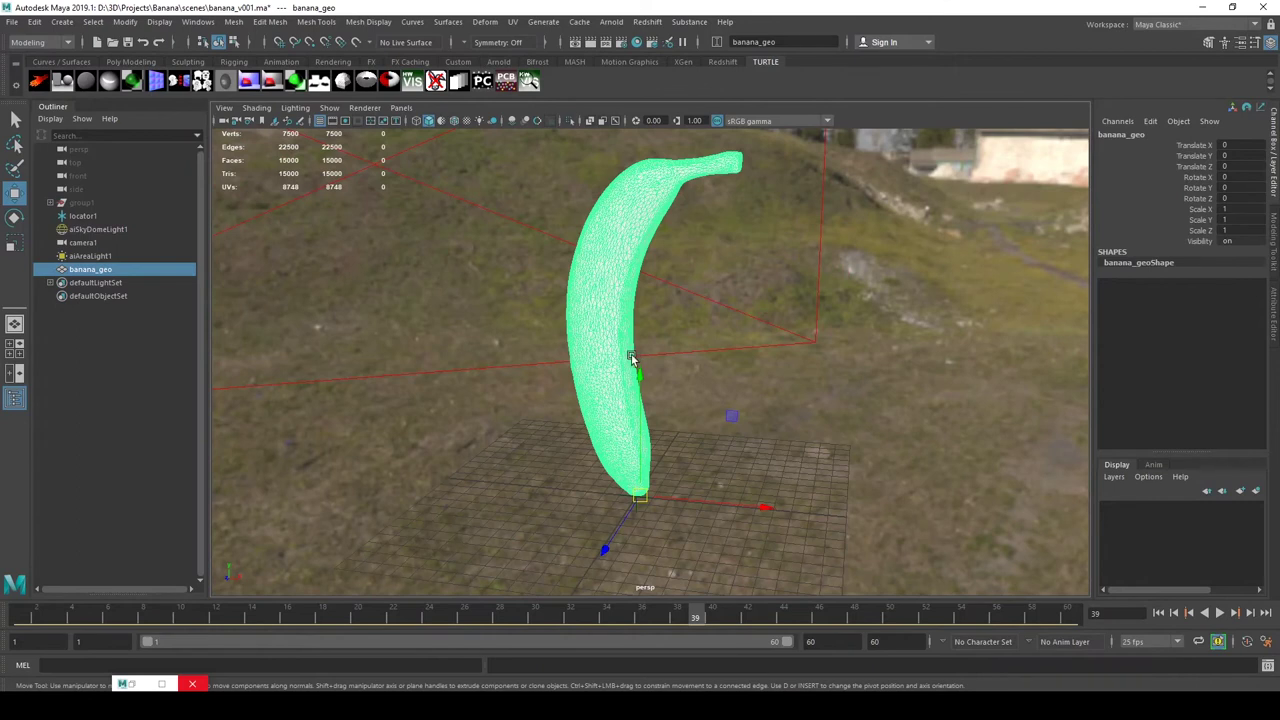
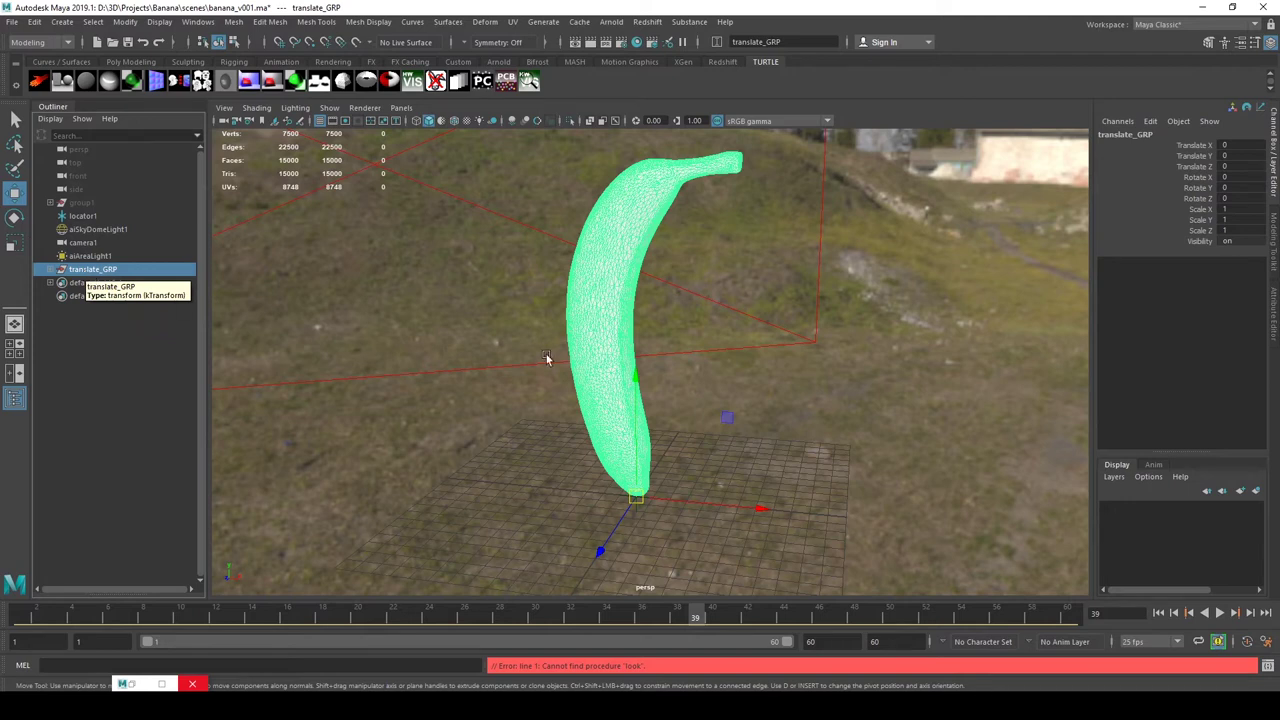
Step: Set the current time to frame 1 with translate_GRP selected
{"action": "scroll", "coordinate": [666, 443], "scroll_direction": "down", "scroll_amount": 5}
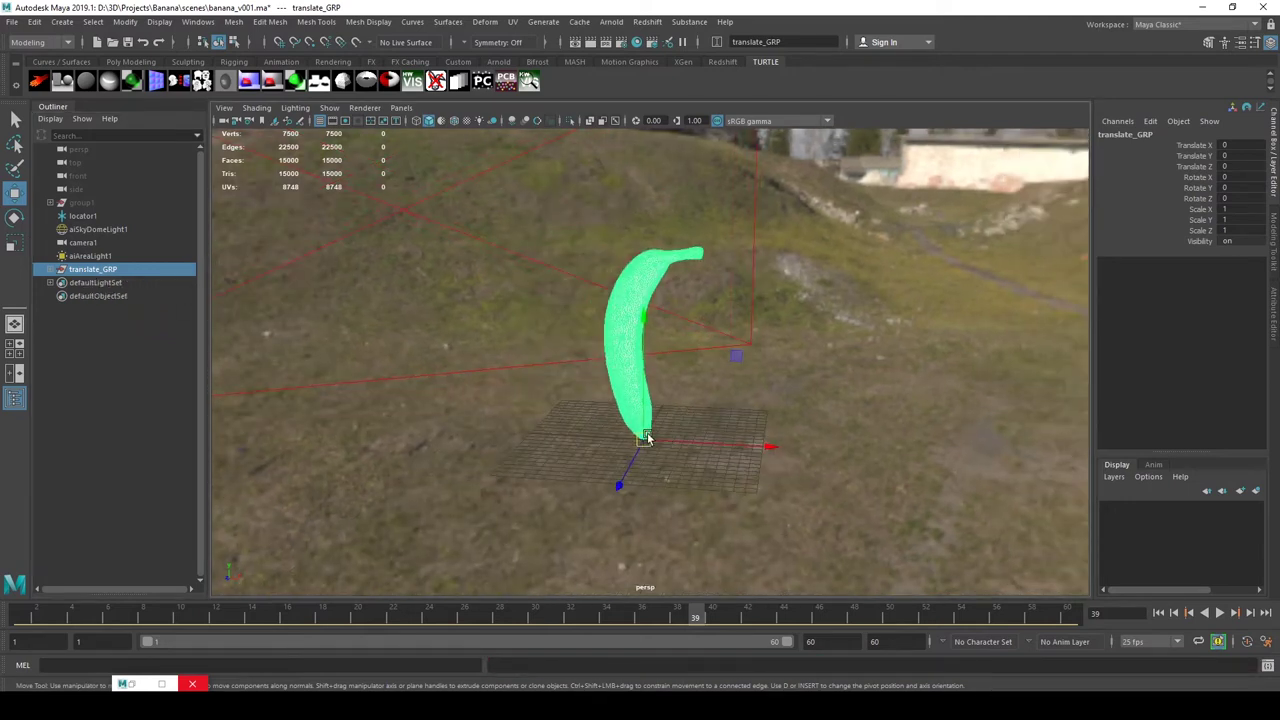
{"action": "left_click_drag", "start_coordinate": [552, 621], "coordinate": [20, 608]}
{"action": "scroll", "coordinate": [872, 465], "scroll_direction": "up", "scroll_amount": 5}
{"action": "left_click_drag", "start_coordinate": [872, 465], "coordinate": [727, 488], "text": "alt"}
{"action": "scroll", "coordinate": [808, 469], "scroll_direction": "down", "scroll_amount": 4}
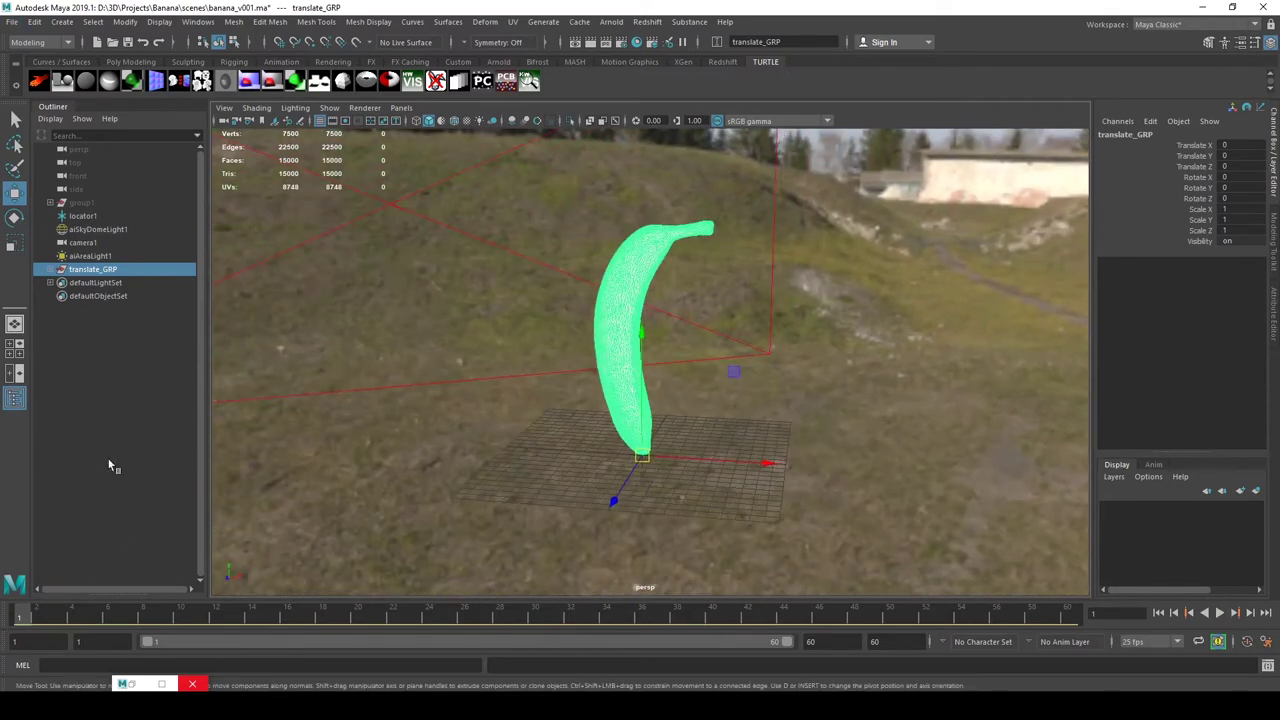
Step: Group translate_GRP under a new parent group and name it Banana_GRP
{"action": "left_click", "coordinate": [51, 270]}
{"action": "left_click", "coordinate": [88, 283]}
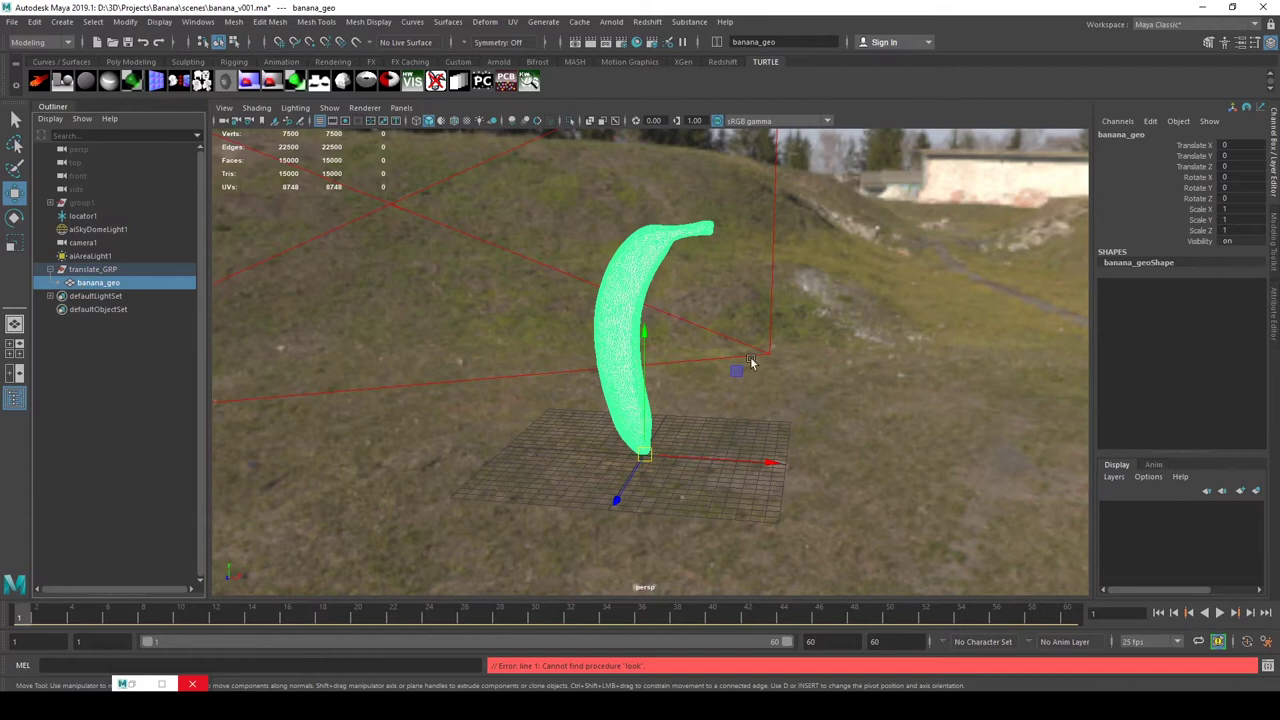
{"action": "left_click", "coordinate": [90, 270]}
{"action": "left_click", "coordinate": [51, 270]}
{"action": "key", "text": "ctrl+g"}
{"action": "double_click", "coordinate": [84, 270]}
{"action": "type", "text": "B"}
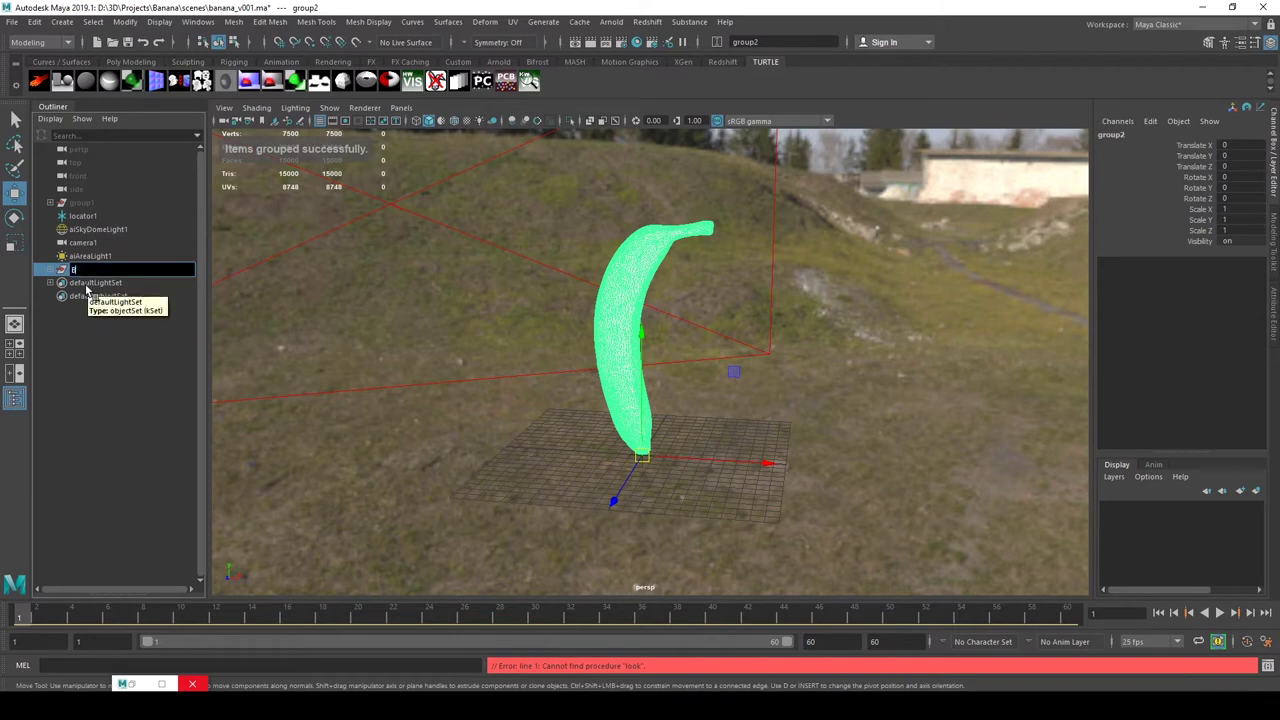
{"action": "type", "text": "anana_"}
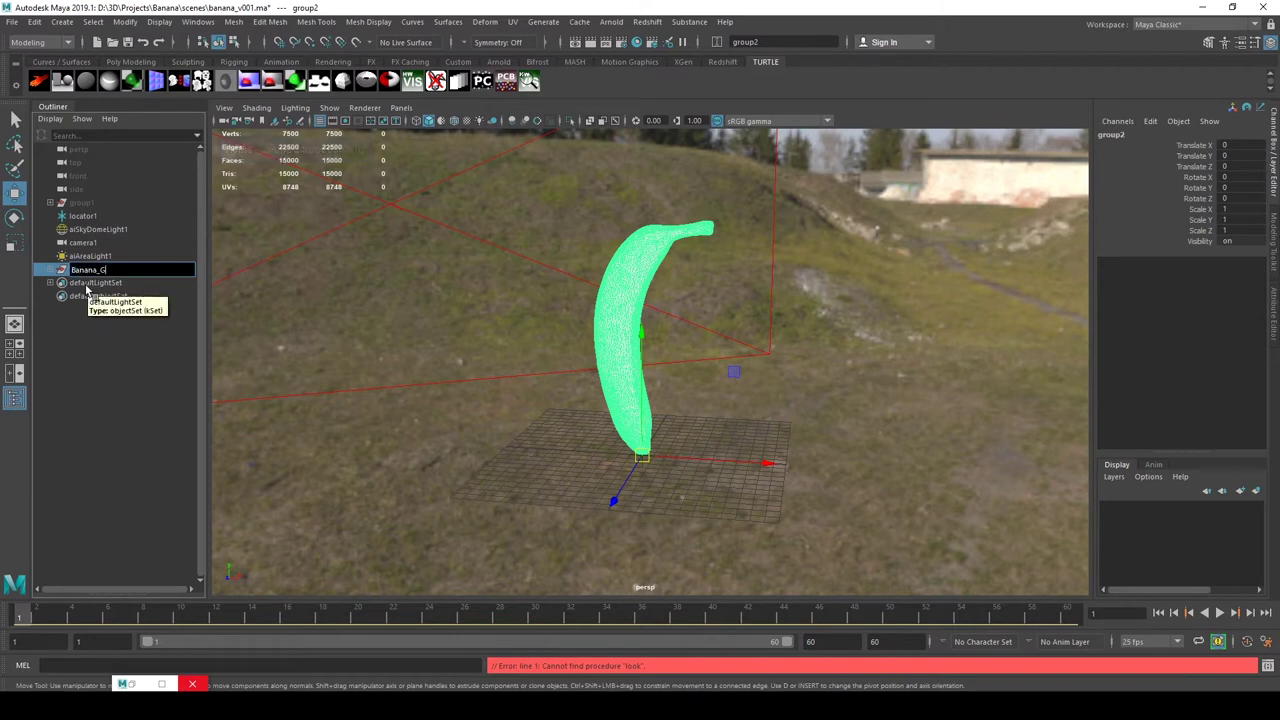
{"action": "type", "text": "GRP"}
{"action": "key", "text": "Return"}
{"action": "left_click", "coordinate": [50, 270]}
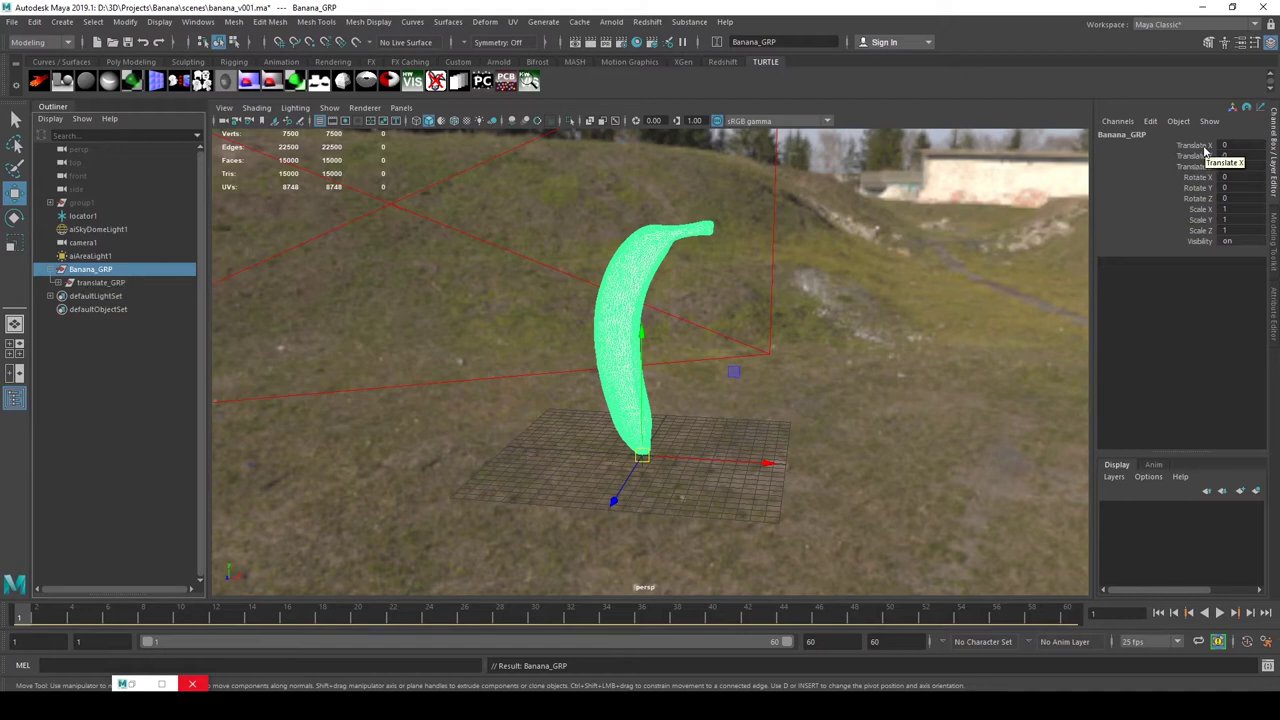
Step: Raise the pivot of translate_GRP from the banana's base to about the middle of its height
{"action": "left_click", "coordinate": [95, 283]}
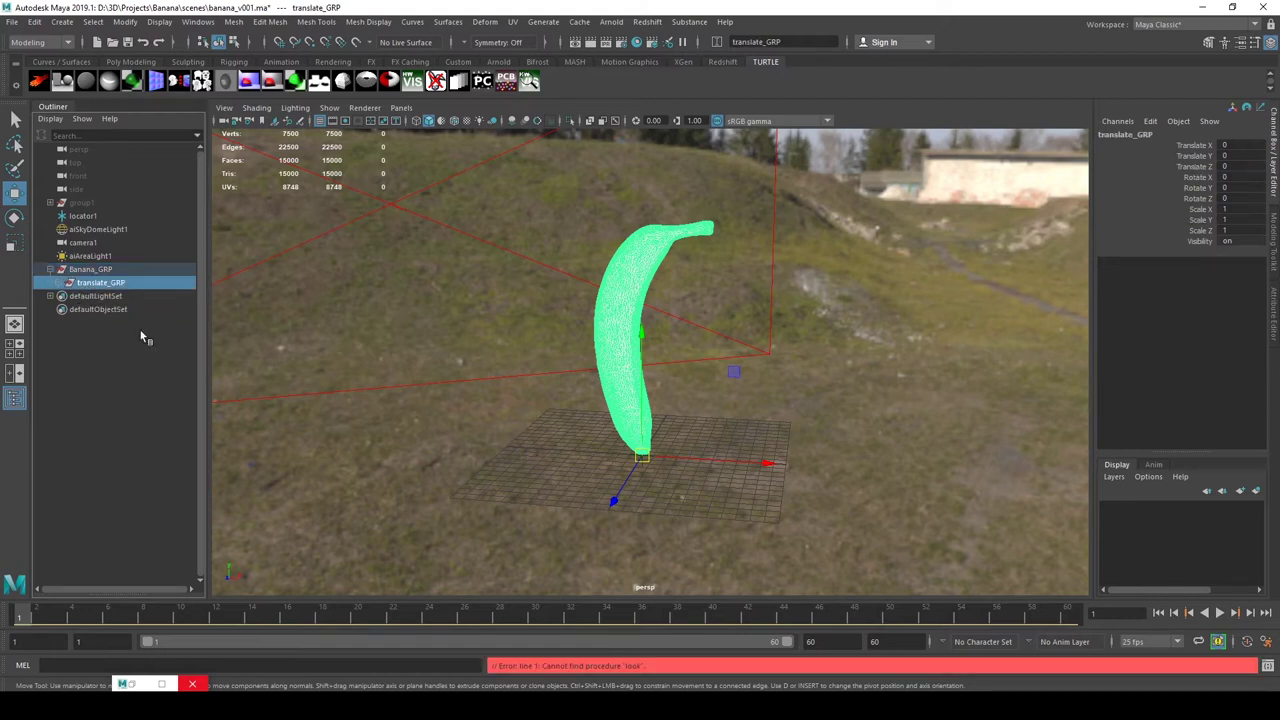
{"action": "mouse_move", "coordinate": [645, 416]}
{"action": "left_mouse_down", "text": "alt"}
{"action": "mouse_move", "coordinate": [501, 419]}
{"action": "mouse_move", "coordinate": [663, 420]}
{"action": "left_mouse_up", "text": "alt"}
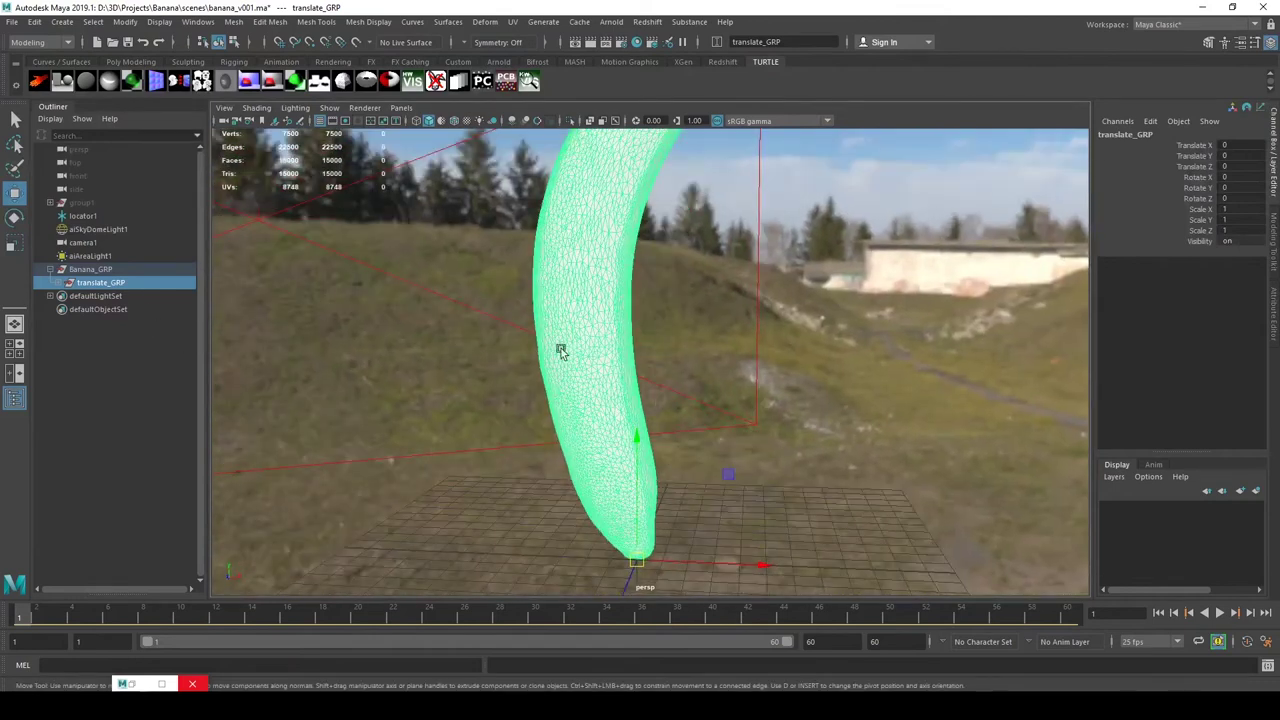
{"action": "left_click_drag", "start_coordinate": [460, 337], "coordinate": [414, 363], "text": "alt"}
{"action": "key", "text": "f"}
{"action": "left_click_drag", "start_coordinate": [699, 509], "coordinate": [695, 494], "text": "alt"}
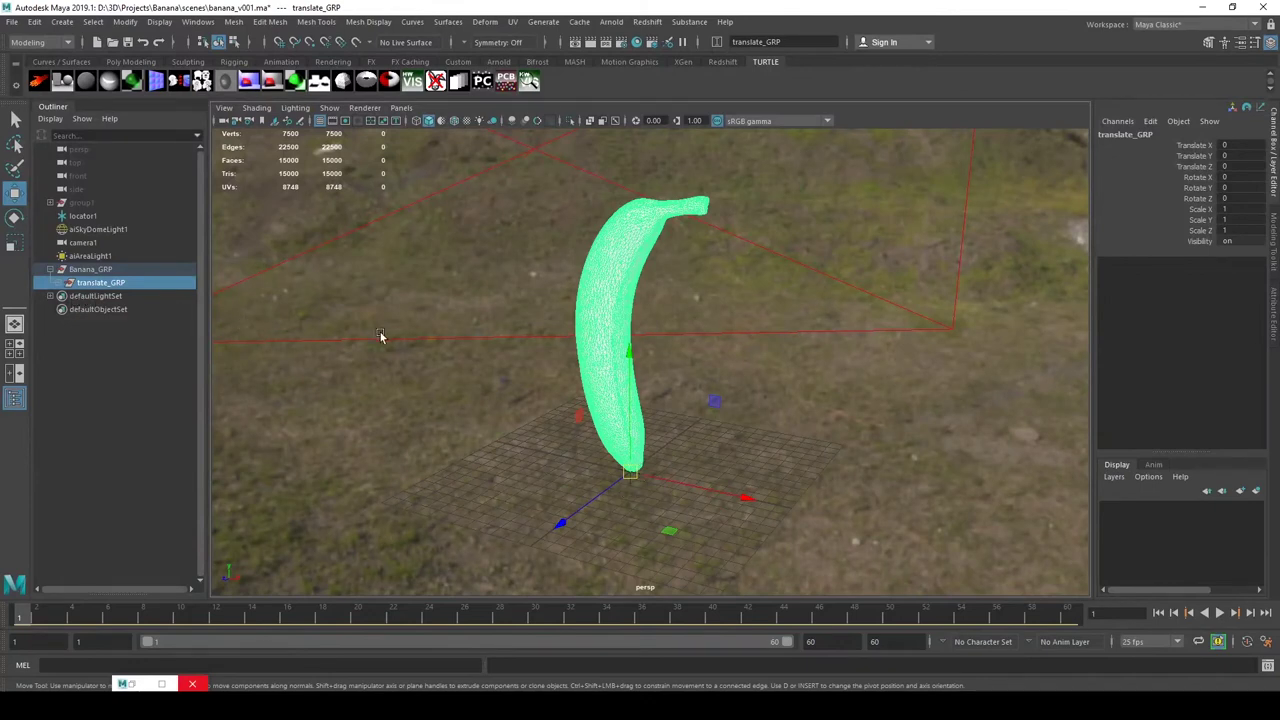
{"action": "key", "text": "d"}
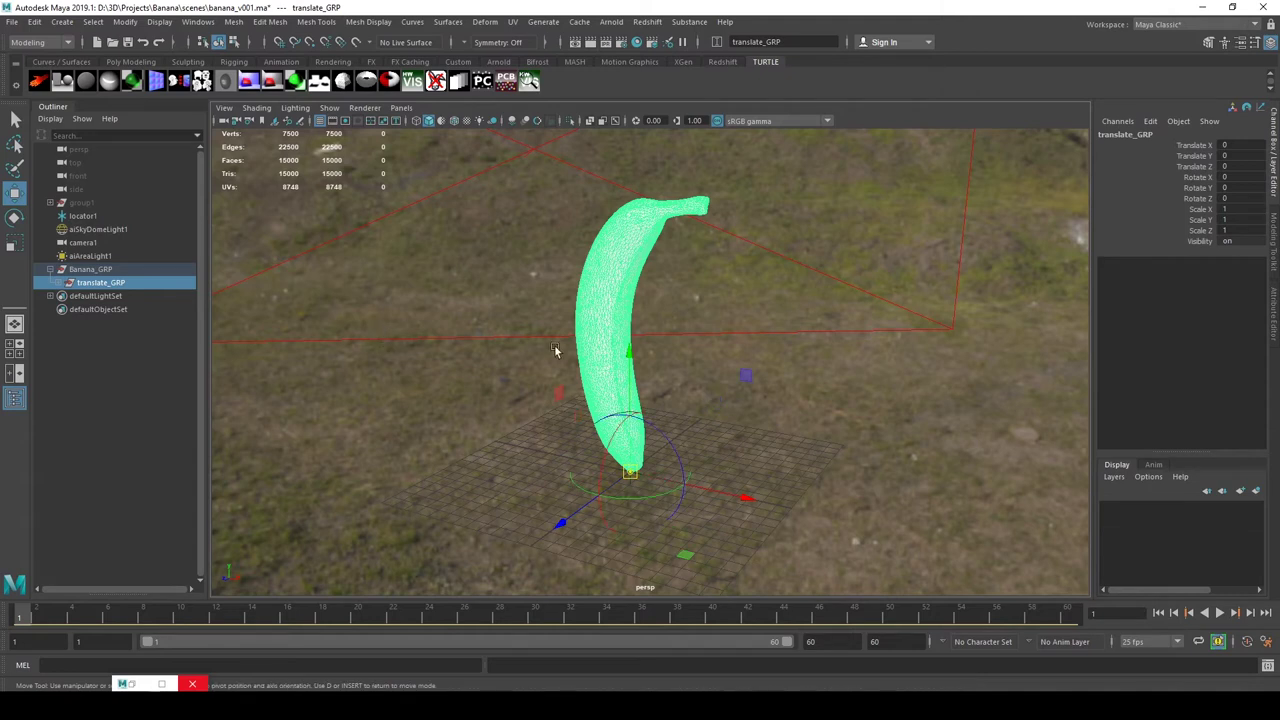
{"action": "mouse_move", "coordinate": [627, 354]}
{"action": "left_mouse_down"}
{"action": "mouse_move", "coordinate": [617, 205]}
{"action": "mouse_move", "coordinate": [871, 446]}
{"action": "mouse_move", "coordinate": [940, 443]}
{"action": "mouse_move", "coordinate": [774, 437]}
{"action": "mouse_move", "coordinate": [817, 440]}
{"action": "left_mouse_up"}
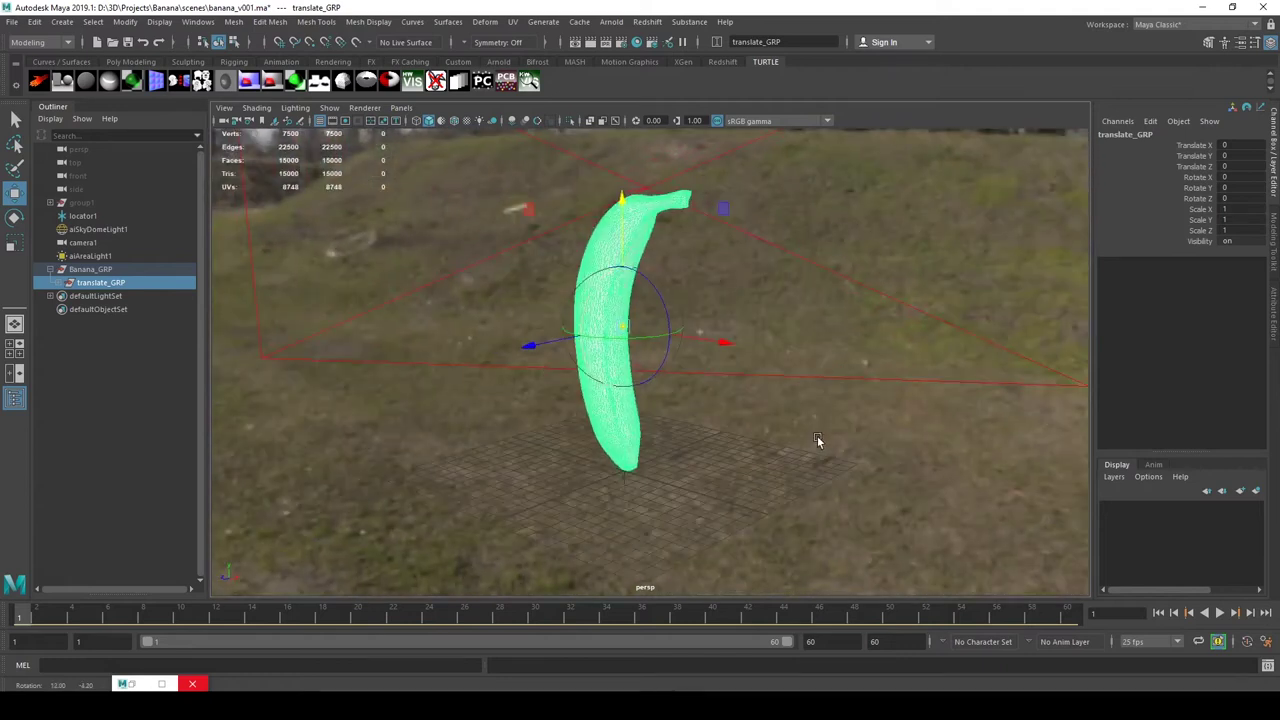
{"action": "key", "text": "w"}
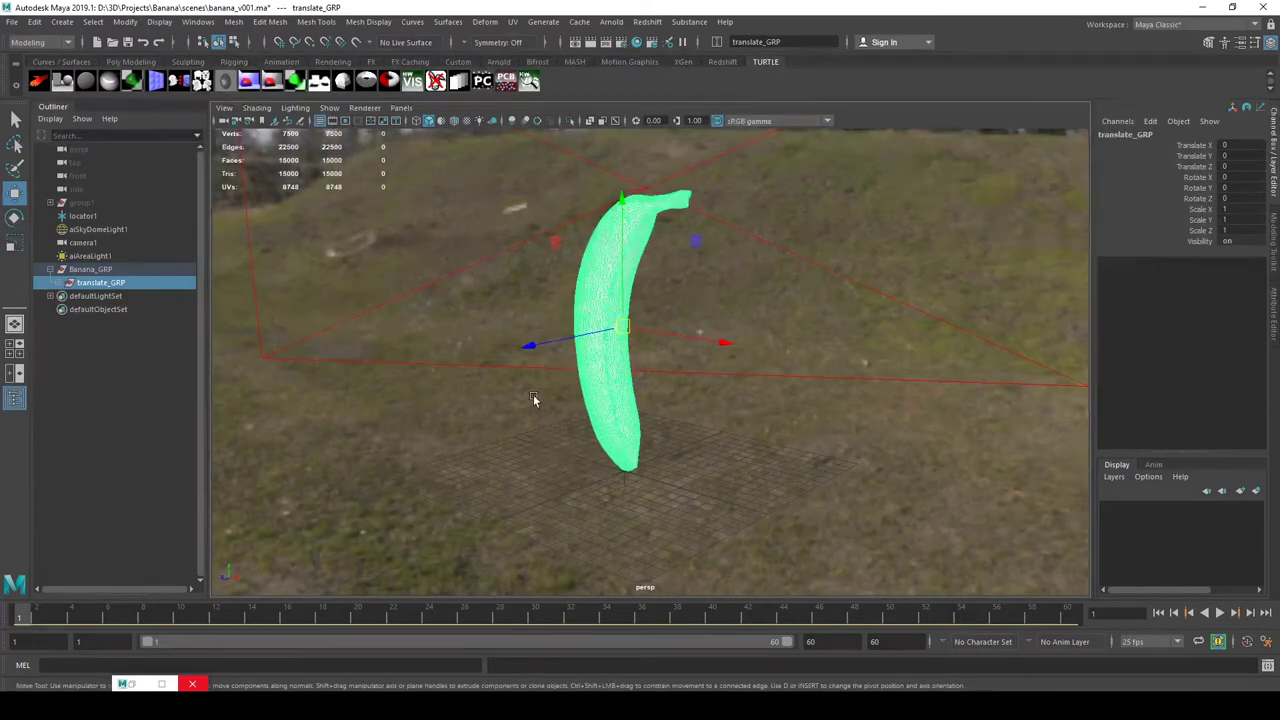
{"action": "left_click_drag", "start_coordinate": [533, 394], "coordinate": [590, 346], "text": "alt"}
Step: Compare the pivot positions of translate_GRP and its child banana_geo
{"action": "left_click", "coordinate": [58, 284]}
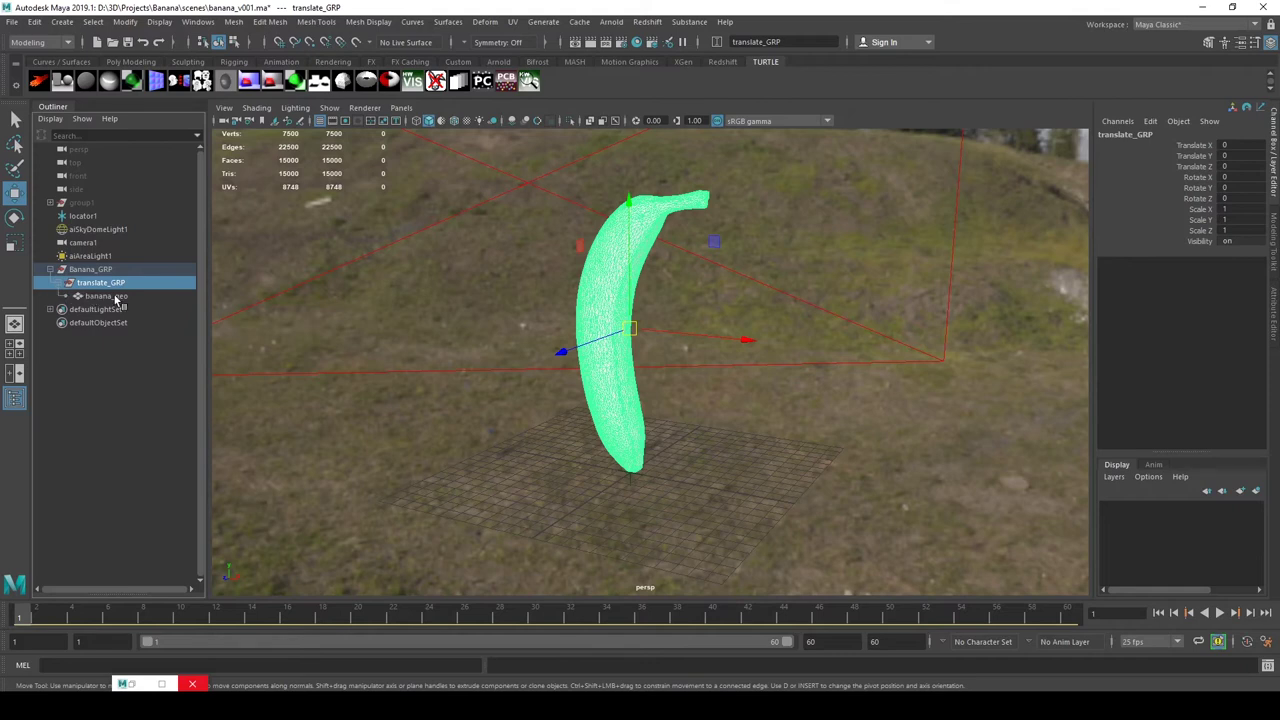
{"action": "left_click", "coordinate": [104, 296]}
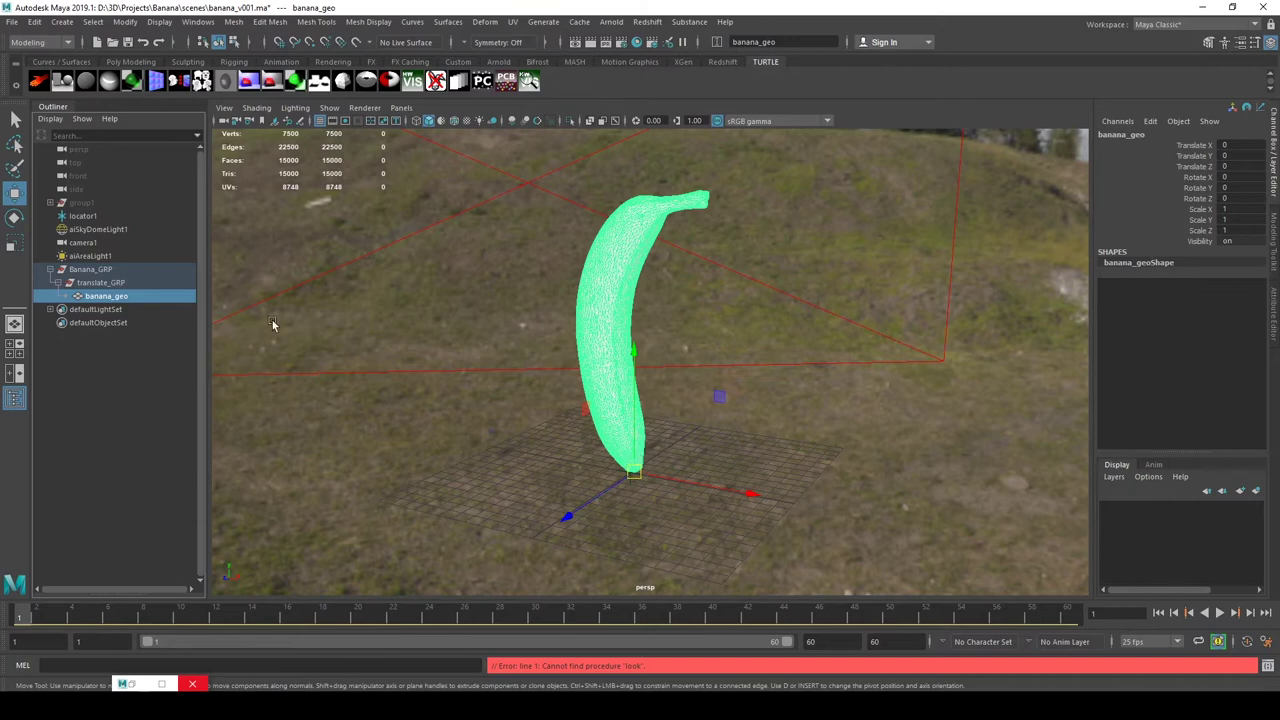
{"action": "left_click", "coordinate": [108, 284]}
{"action": "left_click", "coordinate": [115, 297]}
{"action": "left_click", "coordinate": [105, 284]}
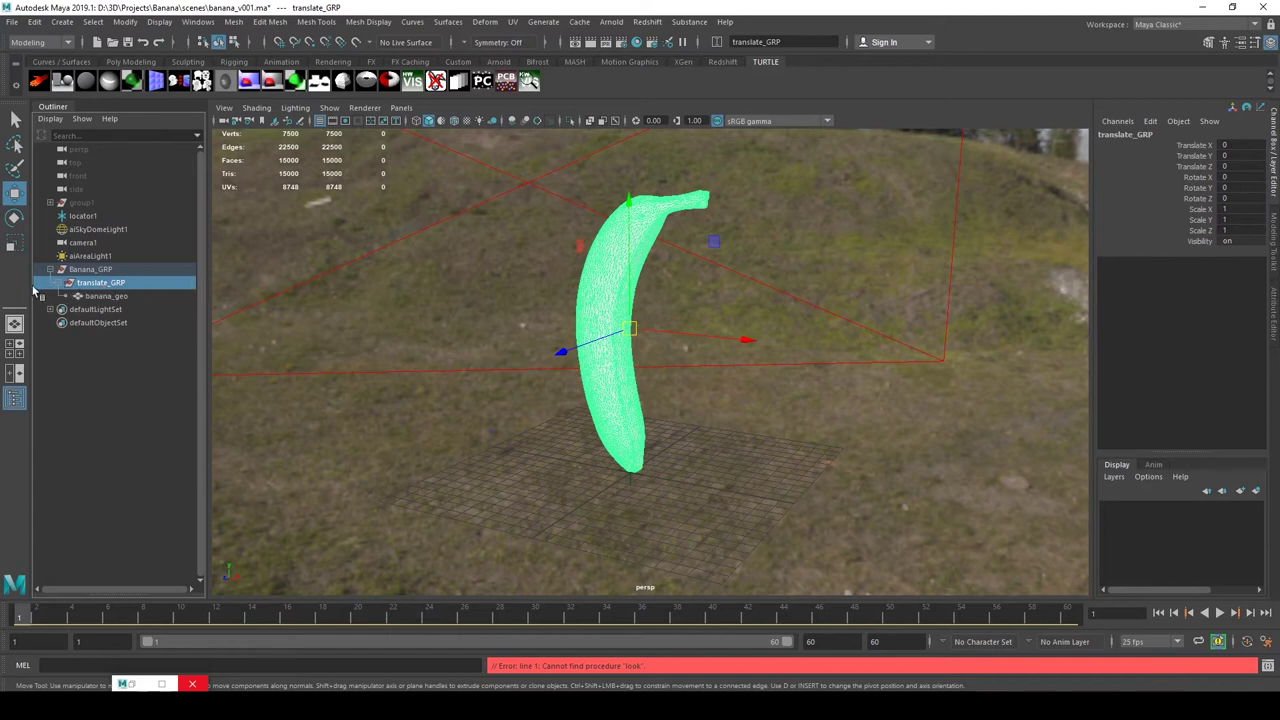
Step: Try free rotations of translate_GRP and banana_geo about their own pivots, and undo them
{"action": "left_click_drag", "start_coordinate": [540, 308], "coordinate": [701, 367], "text": "alt"}
{"action": "key", "text": "e"}
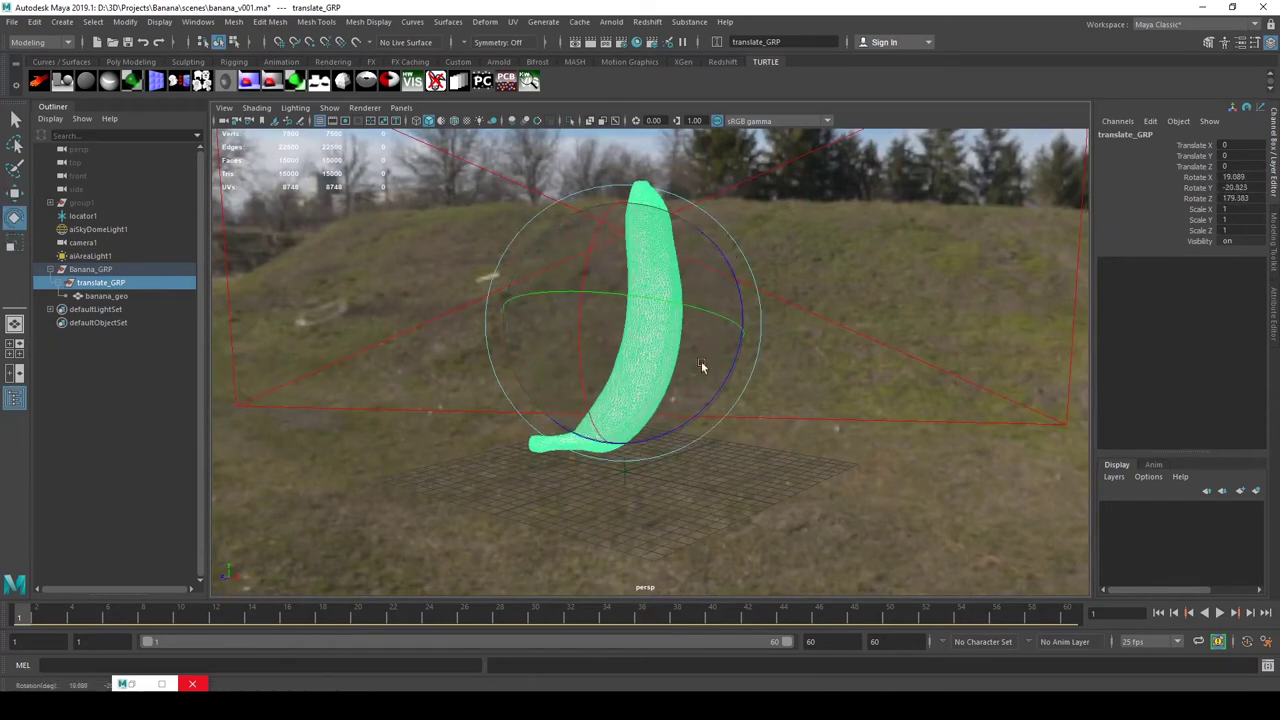
{"action": "left_click", "coordinate": [116, 297]}
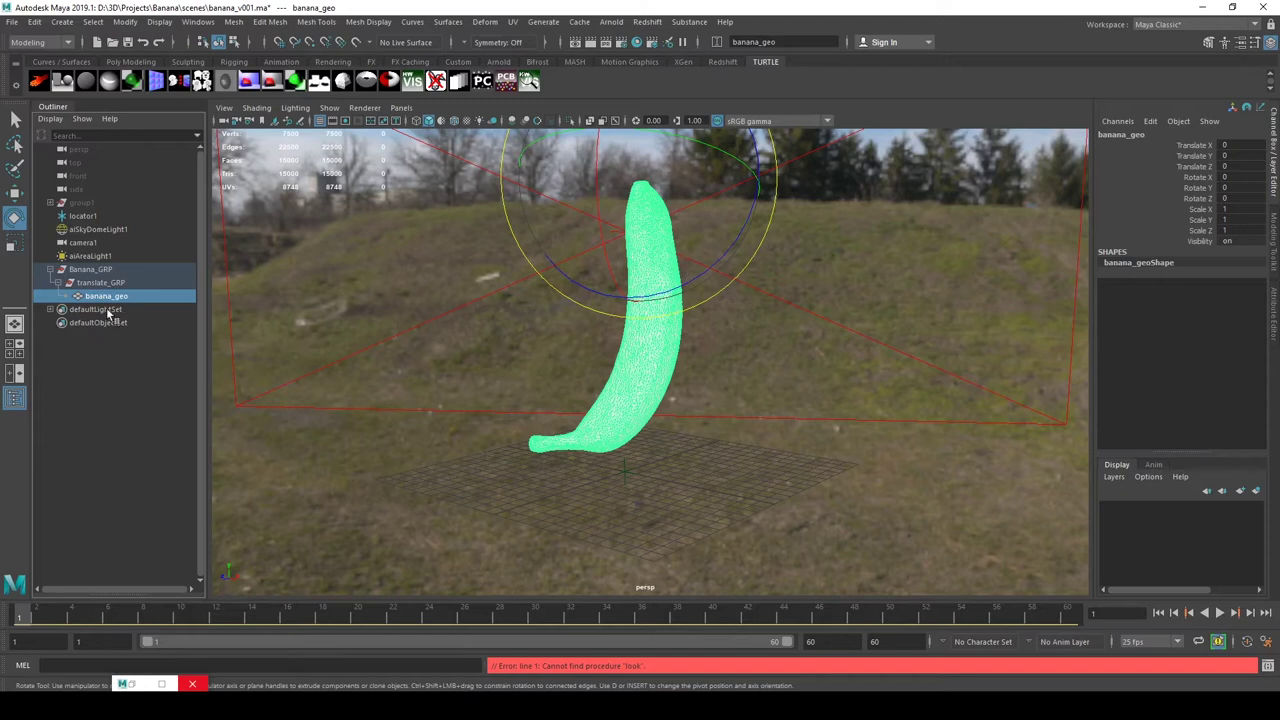
{"action": "key", "text": "w"}
{"action": "key", "text": "e"}
{"action": "left_click_drag", "start_coordinate": [651, 243], "coordinate": [543, 327]}
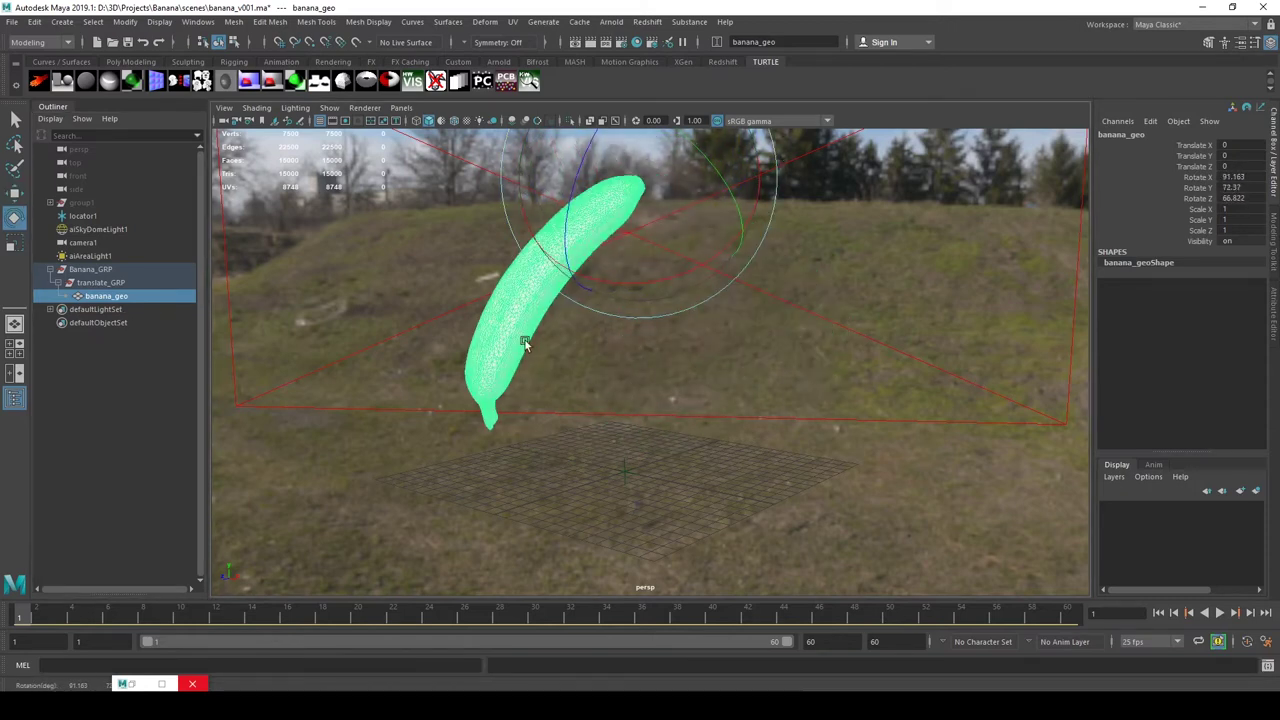
{"action": "key", "text": "ctrl+z"}
{"action": "key", "text": "ctrl+z"}
{"action": "key", "text": "ctrl+z"}
{"action": "key", "text": "ctrl+z"}
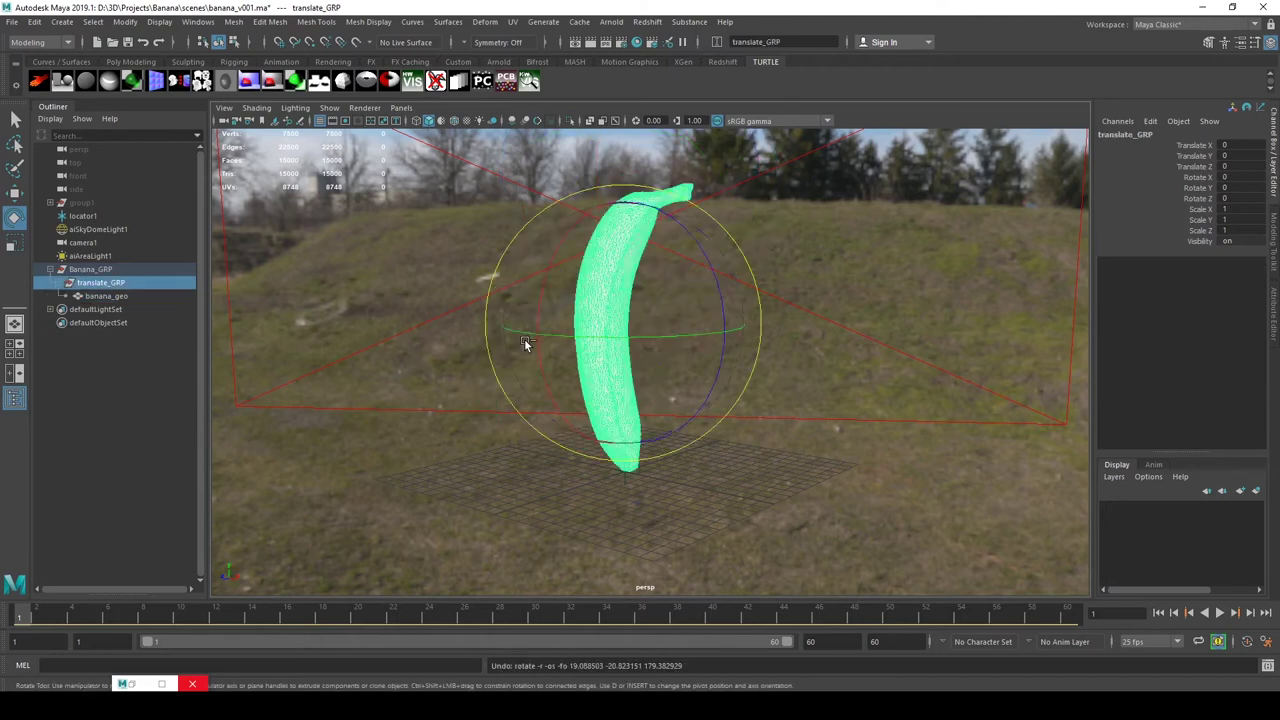
Step: Examine translate_GRP's move manipulator from another angle and check banana_geo beneath it
{"action": "left_click", "coordinate": [96, 283]}
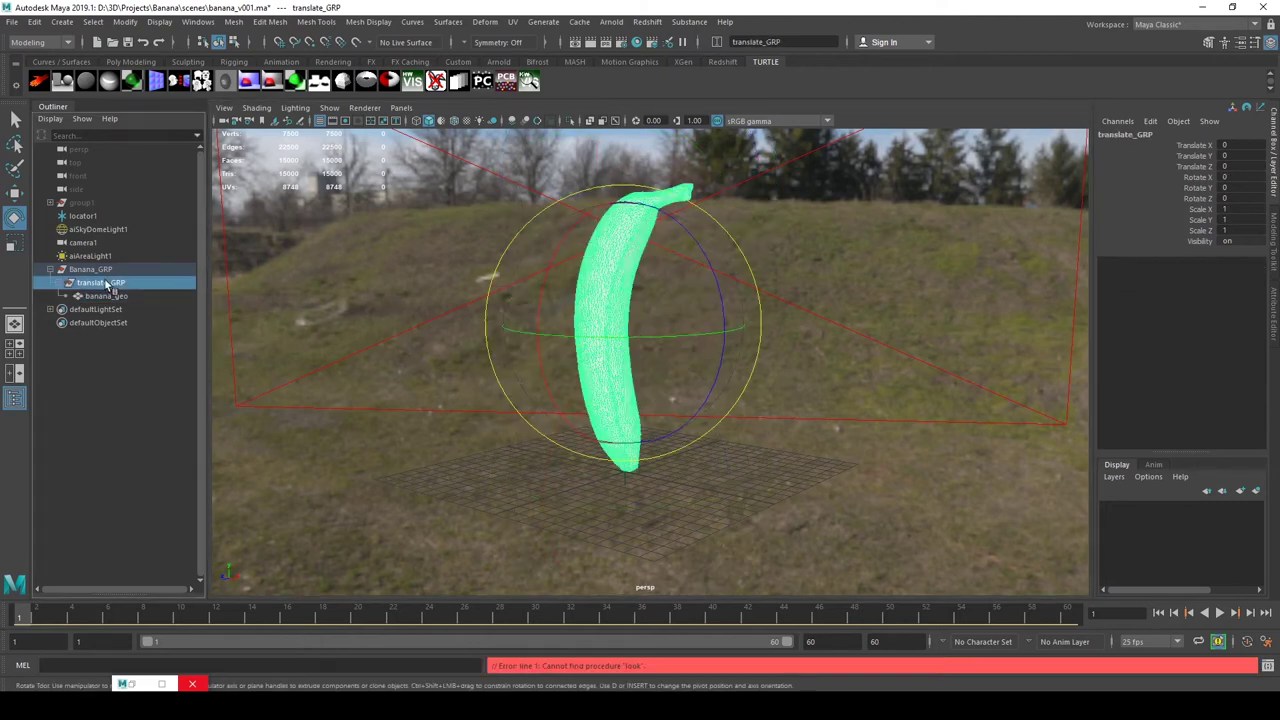
{"action": "left_click_drag", "start_coordinate": [260, 306], "coordinate": [368, 305], "text": "alt"}
{"action": "key", "text": "w"}
{"action": "left_click_drag", "start_coordinate": [487, 310], "coordinate": [450, 311], "text": "alt"}
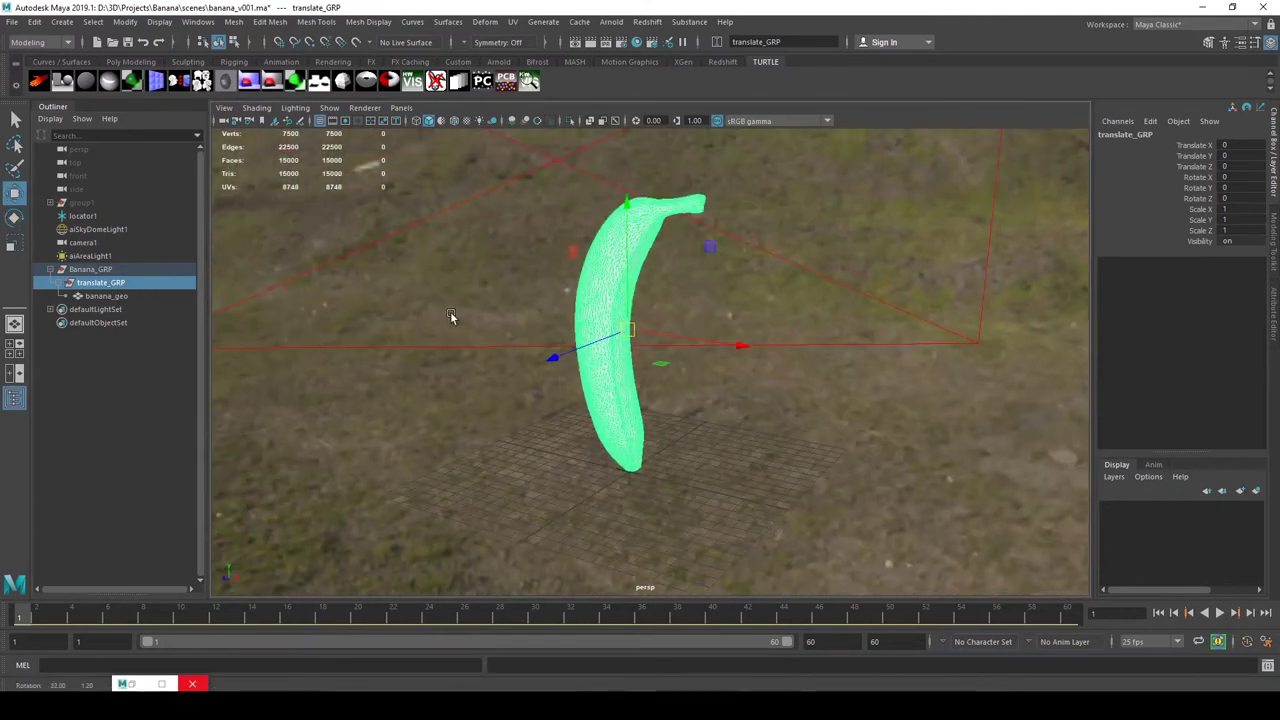
{"action": "left_click", "coordinate": [100, 286]}
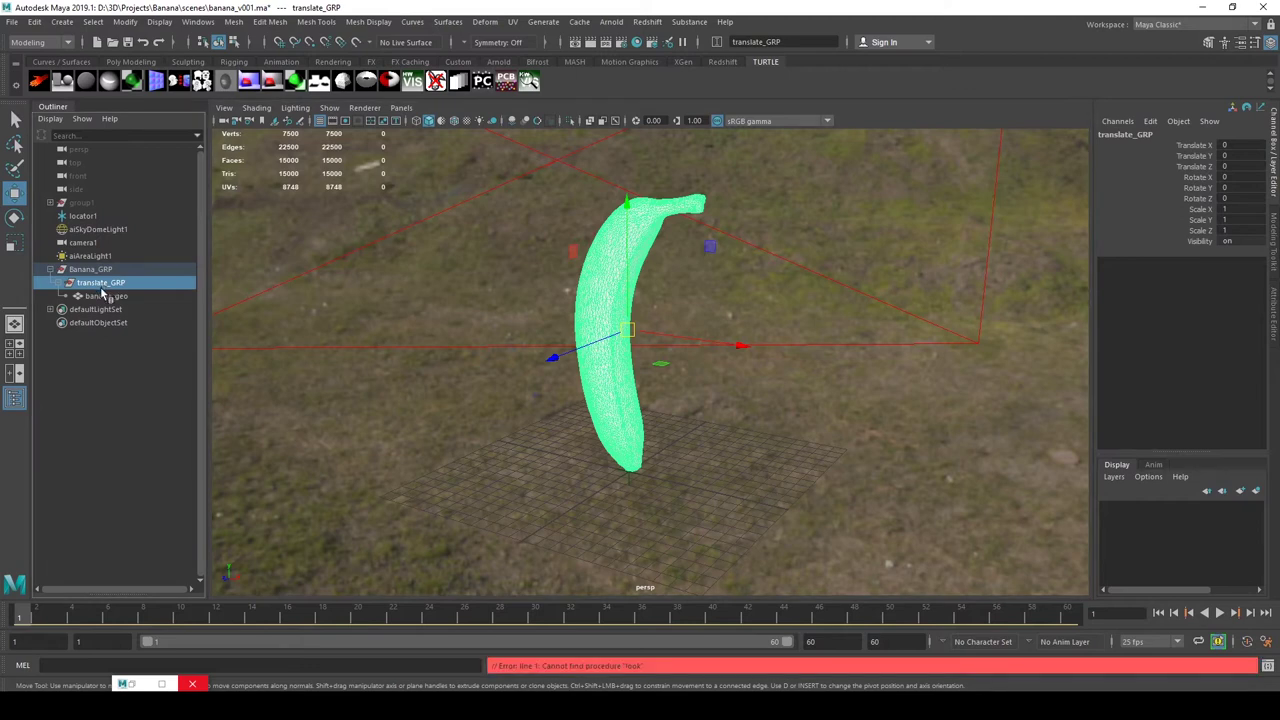
{"action": "left_click", "coordinate": [102, 298]}
Step: Lock the Rotate X, Rotate Y and Rotate Z channels of translate_GRP
{"action": "left_click", "coordinate": [106, 286]}
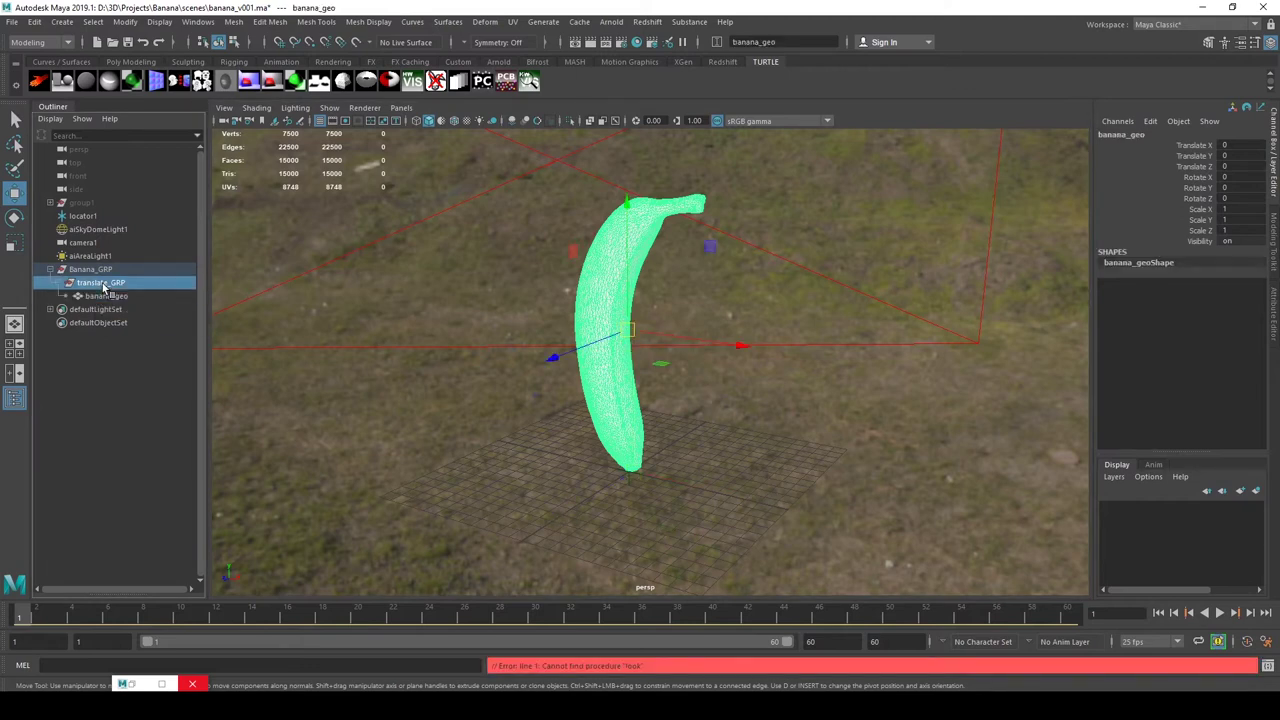
{"action": "left_click", "coordinate": [1197, 199]}
{"action": "left_click", "coordinate": [1202, 178], "text": "shift"}
{"action": "right_click", "coordinate": [1202, 179]}
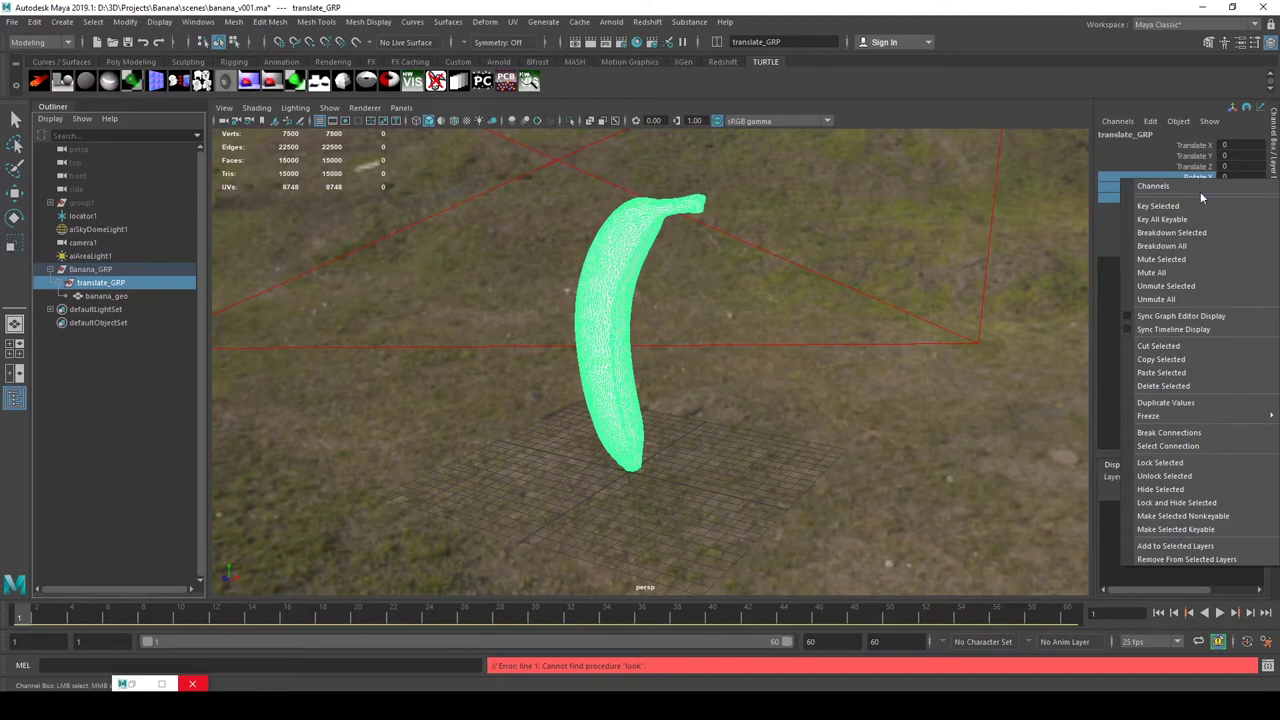
{"action": "left_click", "coordinate": [1202, 177]}
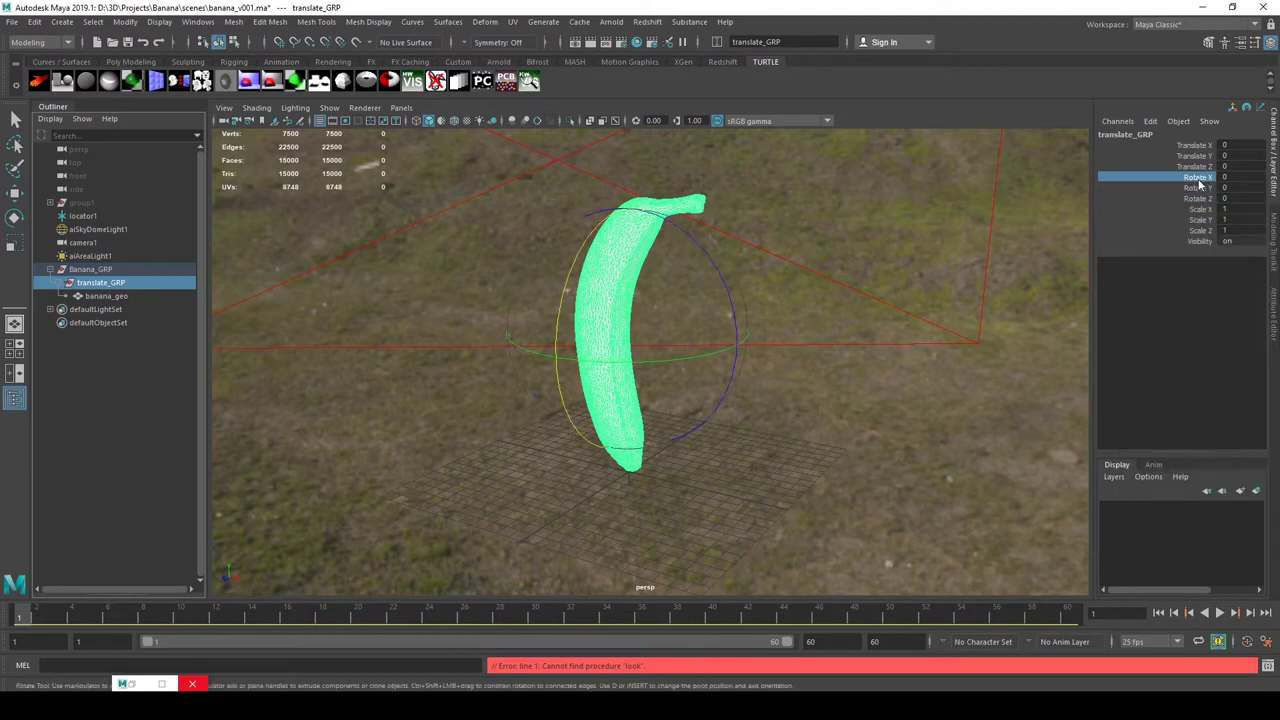
{"action": "left_click_drag", "start_coordinate": [1199, 183], "coordinate": [1202, 204]}
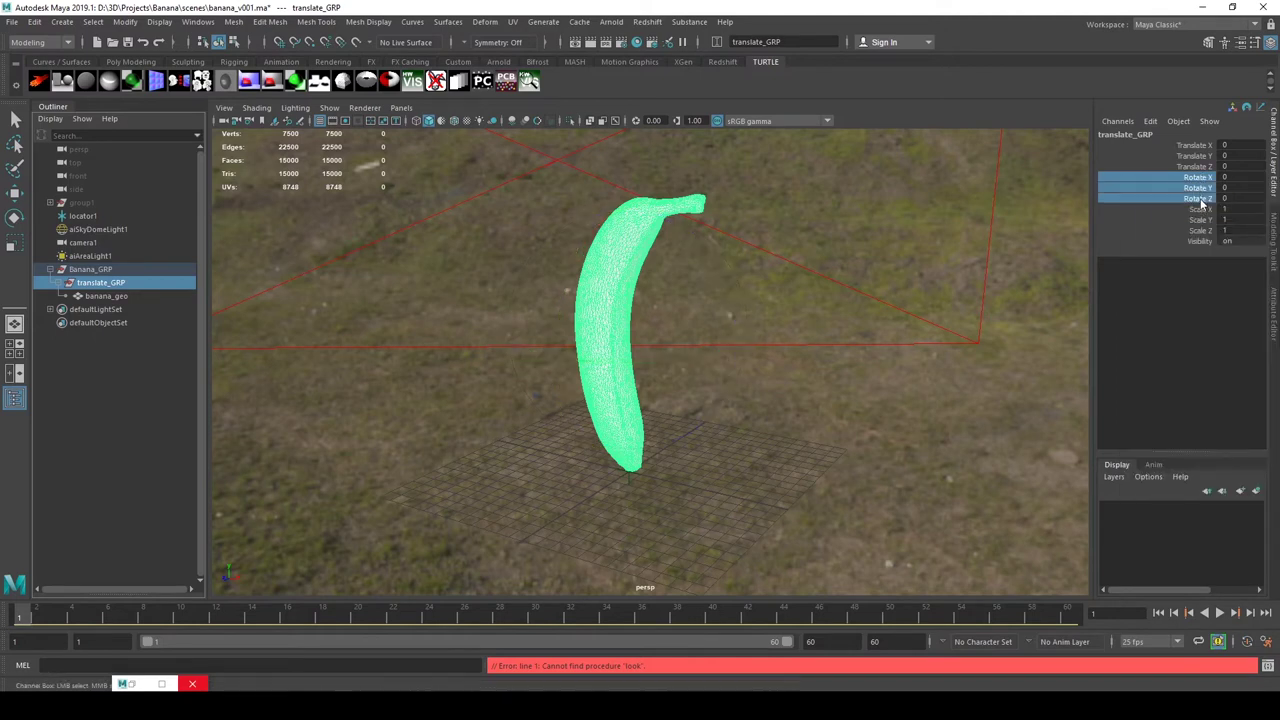
{"action": "right_click", "coordinate": [1201, 204]}
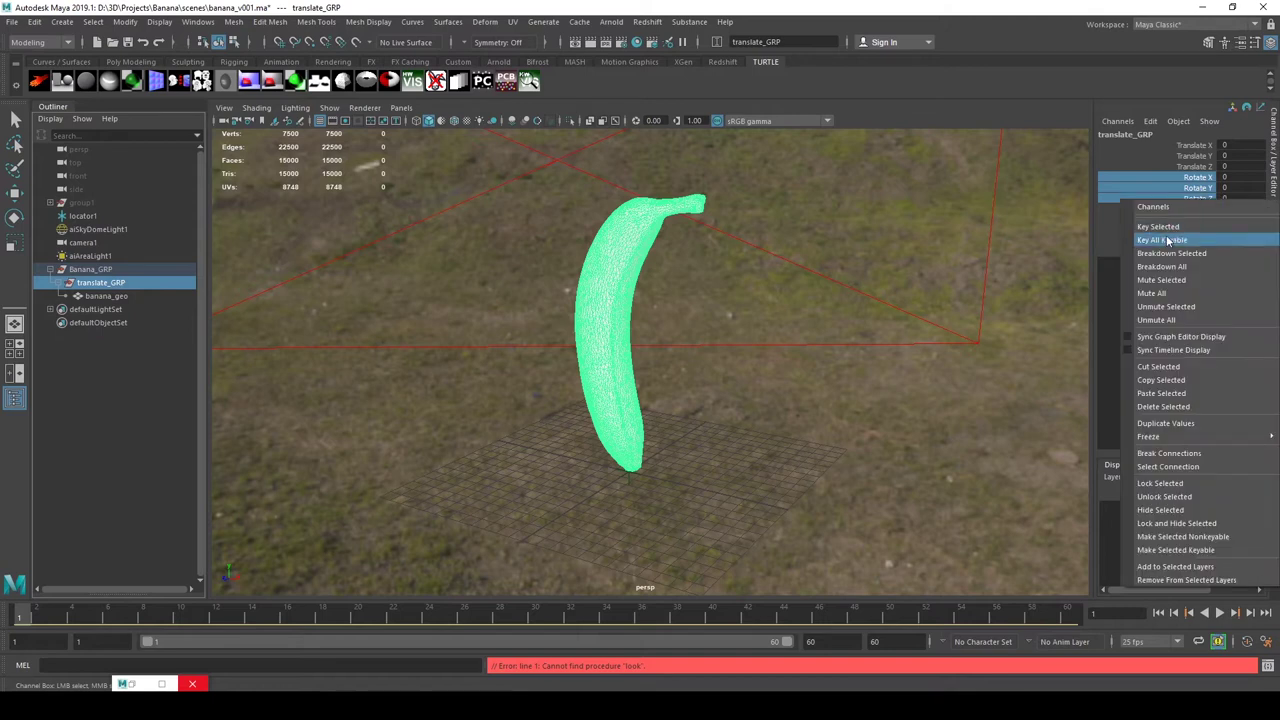
{"action": "left_click", "coordinate": [1157, 484]}
Step: Group translate_GRP into a new group inside Banana_GRP, expand its hierarchy and select the new group
{"action": "left_click", "coordinate": [100, 296]}
{"action": "left_click", "coordinate": [100, 283]}
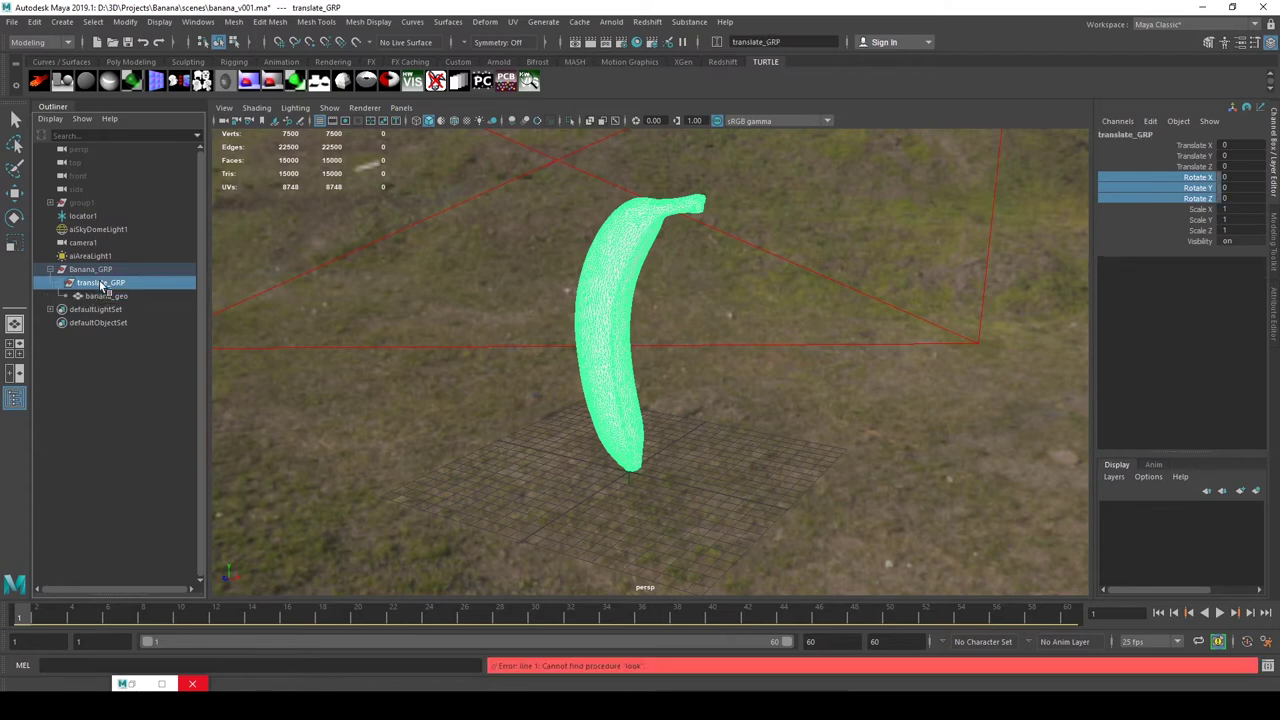
{"action": "key", "text": "ctrl+g"}
{"action": "left_click", "coordinate": [56, 283]}
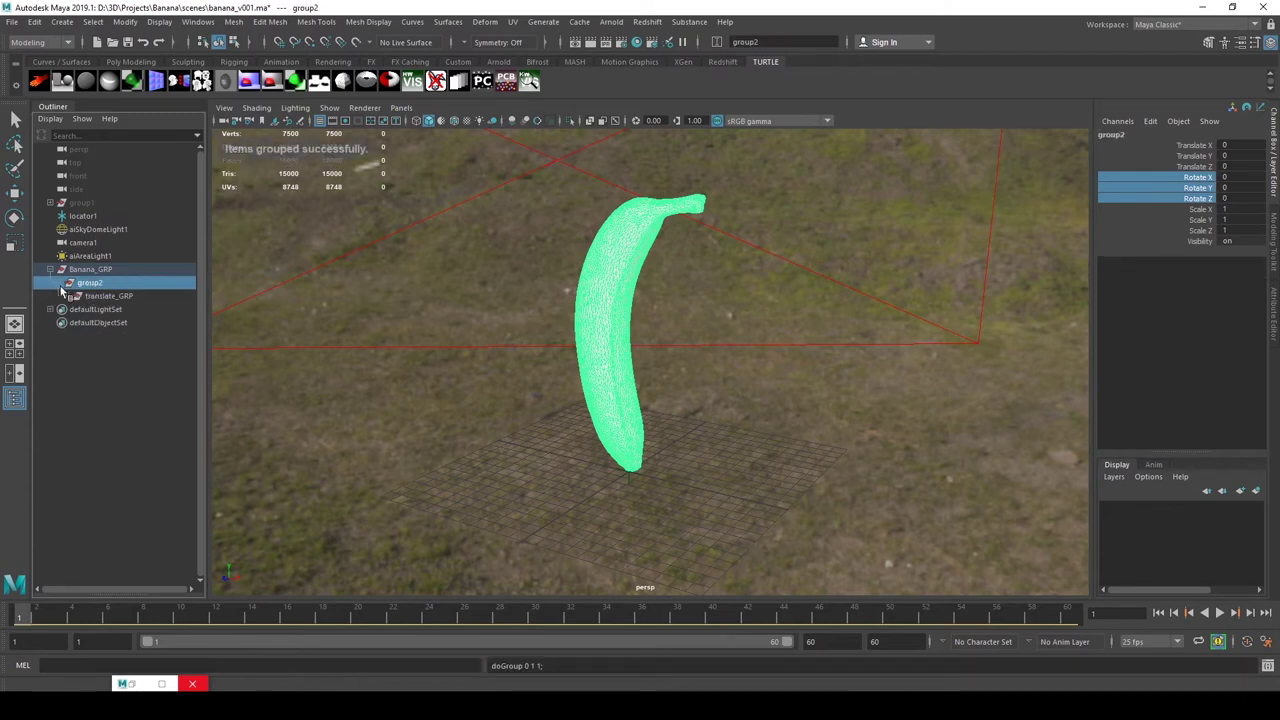
{"action": "left_click", "coordinate": [66, 296]}
{"action": "left_click", "coordinate": [102, 298]}
{"action": "left_click", "coordinate": [99, 284]}
Step: Lock the Translate X, Translate Y and Translate Z channels of the new group above translate_GRP
{"action": "left_click", "coordinate": [1202, 232]}
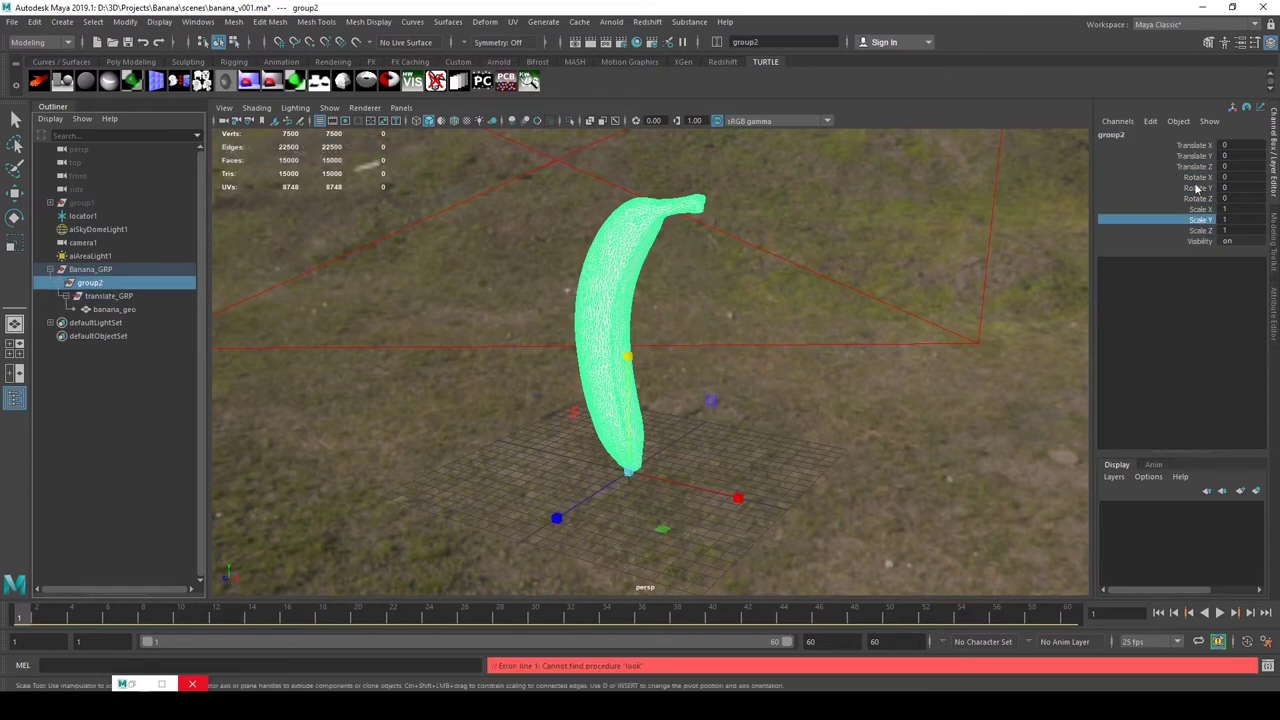
{"action": "left_click", "coordinate": [1199, 167]}
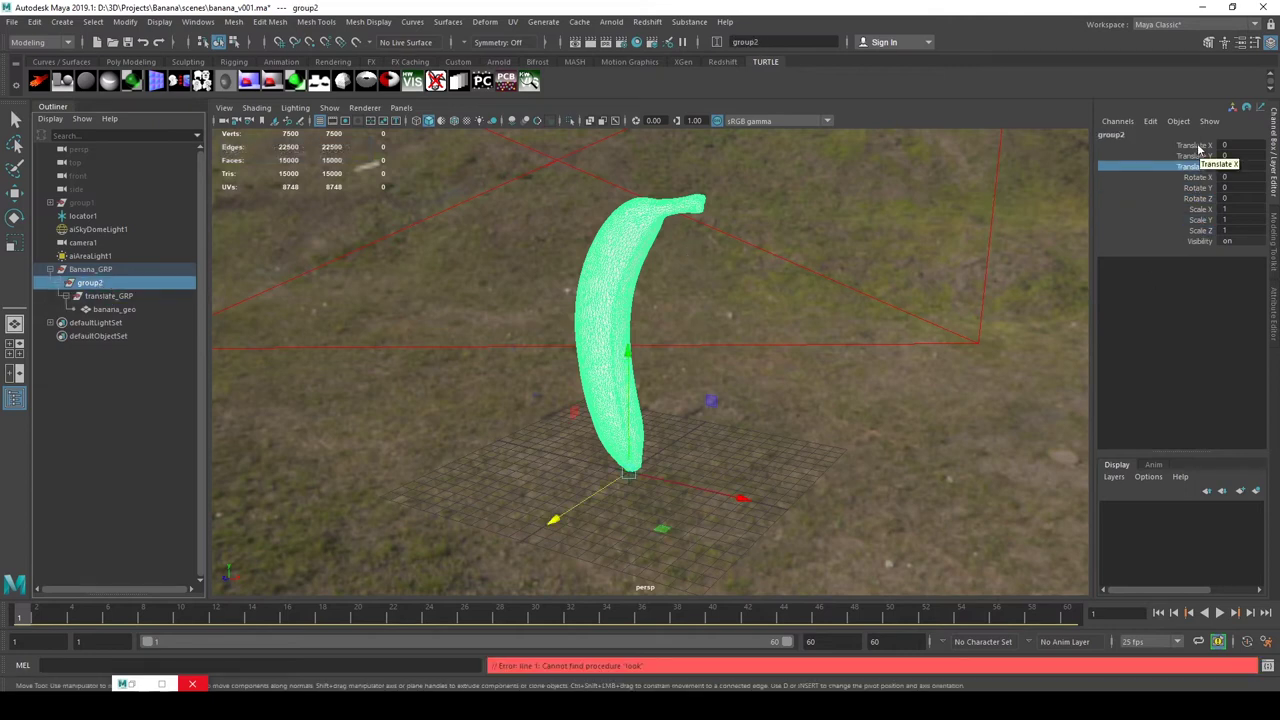
{"action": "left_click", "coordinate": [1199, 148], "text": "shift"}
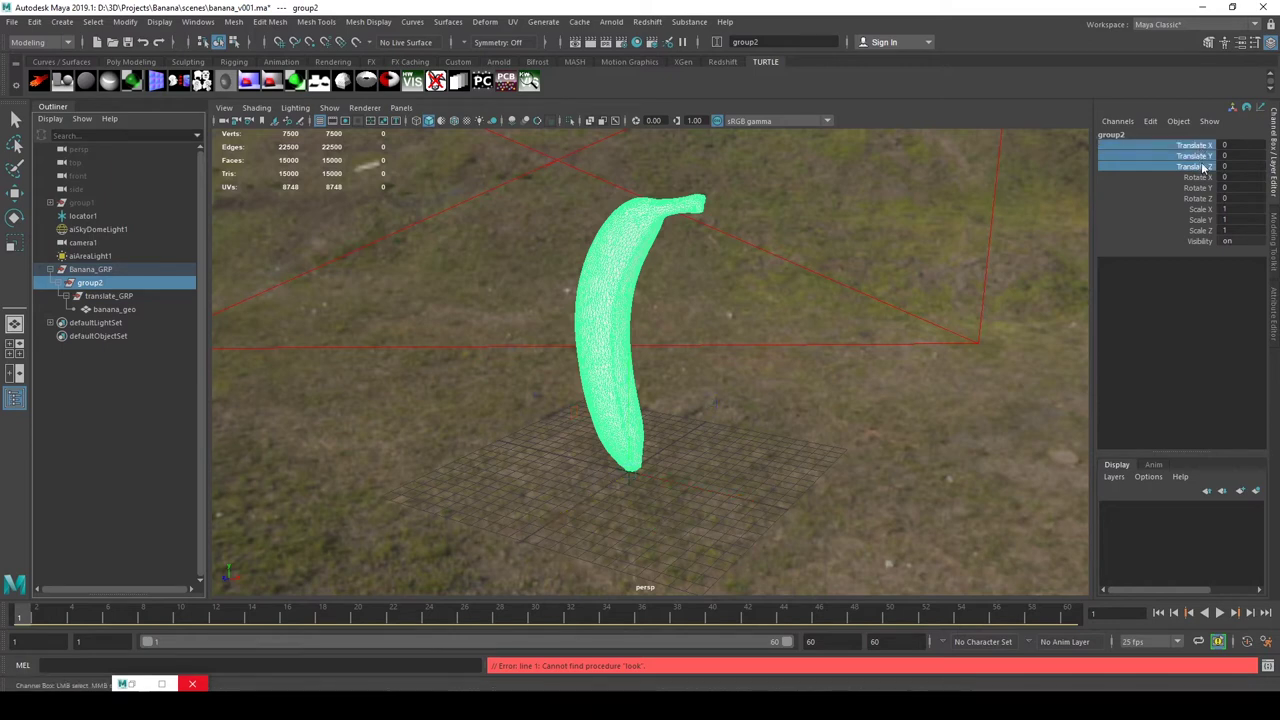
{"action": "right_click", "coordinate": [1205, 150]}
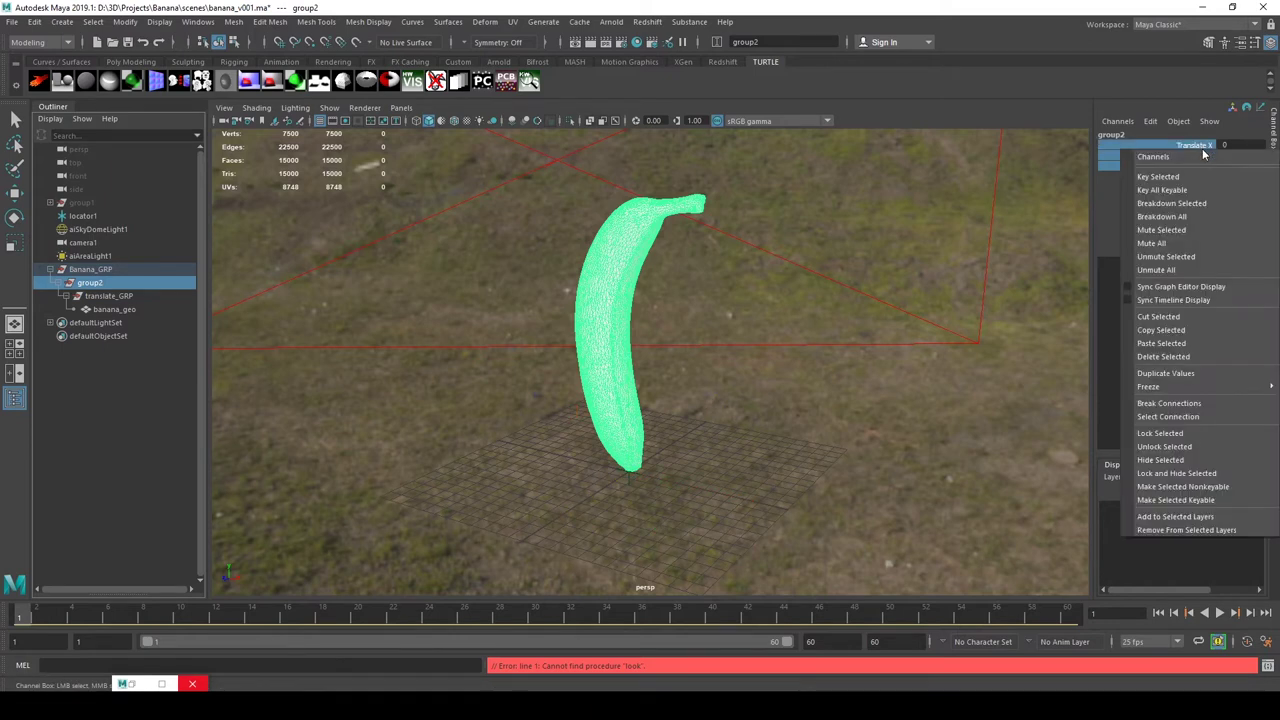
{"action": "left_click", "coordinate": [1154, 436]}
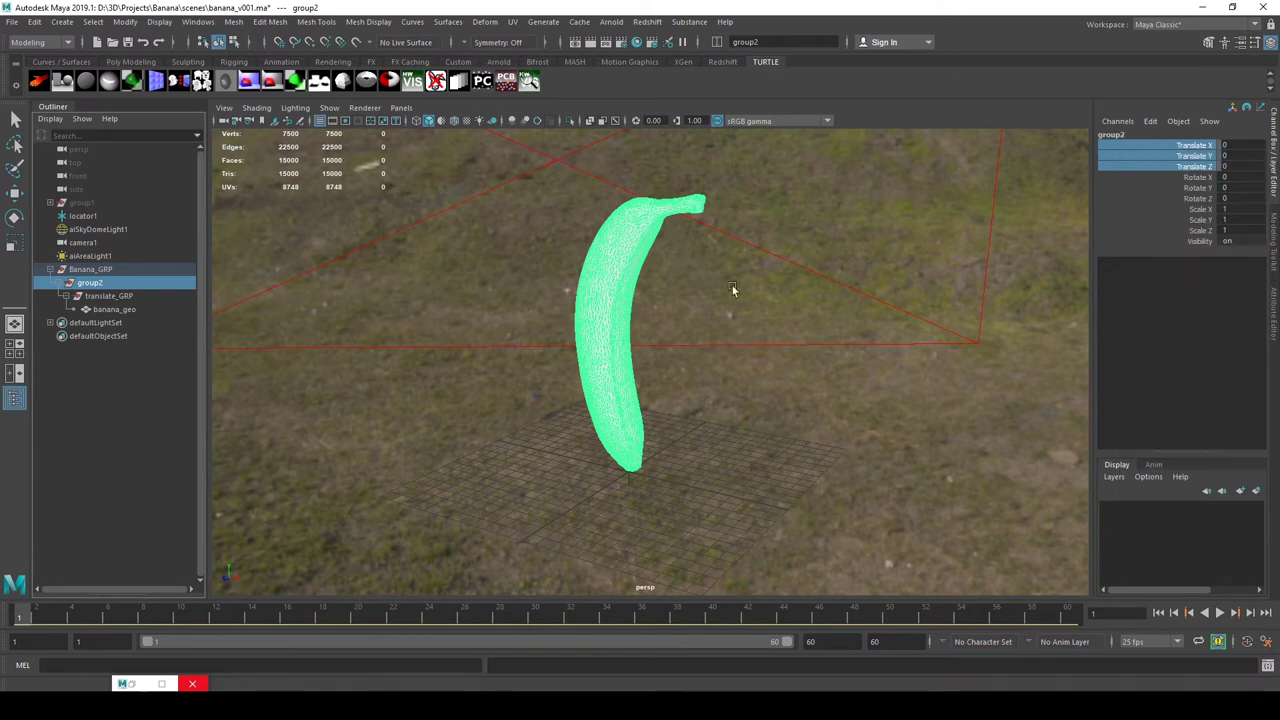
Step: Rename the new group above translate_GRP as rotate_GRP and activate the Rotate tool on it
{"action": "double_click", "coordinate": [95, 285]}
{"action": "type", "text": "r"}
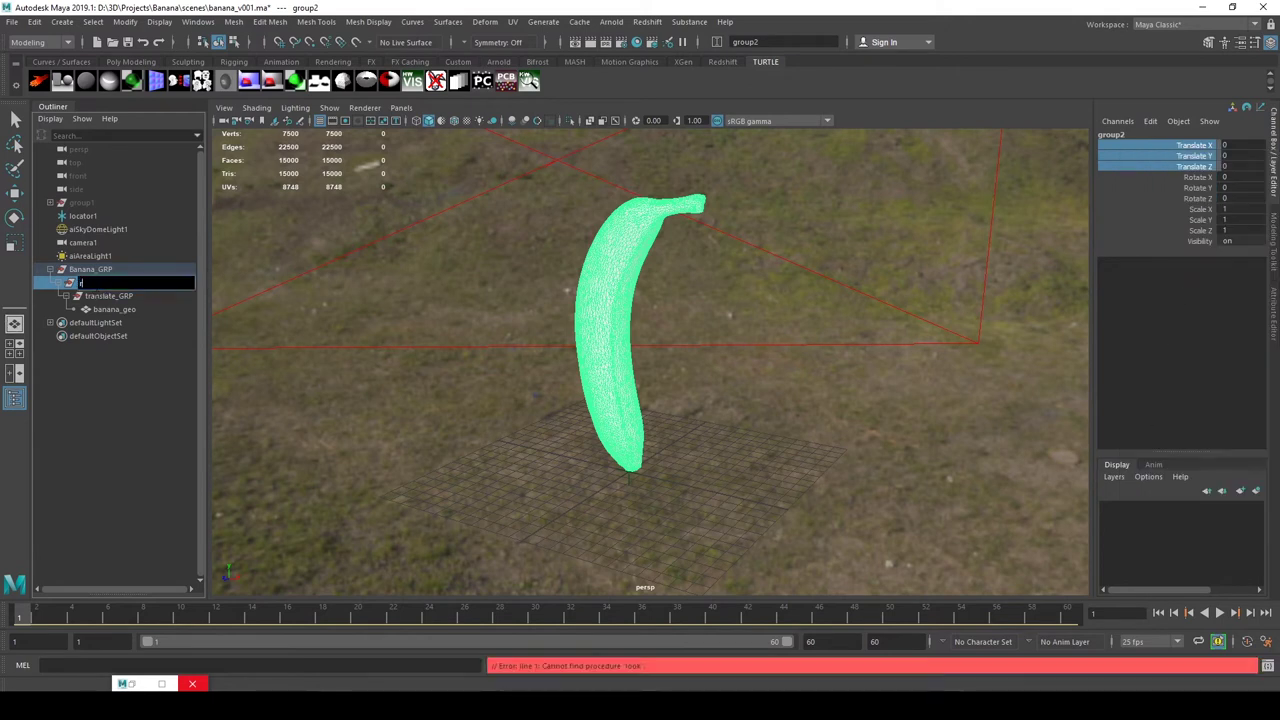
{"action": "type", "text": "otate_GRP"}
{"action": "key", "text": "Return"}
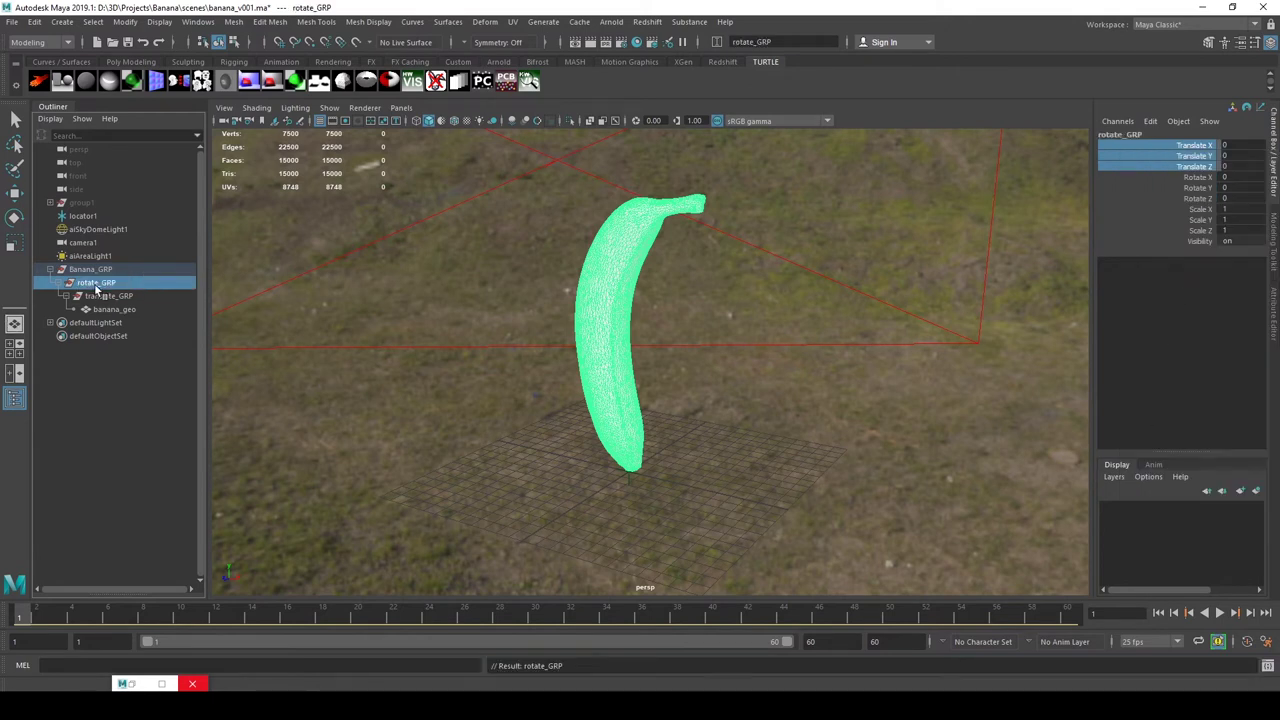
{"action": "key", "text": "e"}
{"action": "left_click_drag", "start_coordinate": [645, 376], "coordinate": [802, 370], "text": "alt"}
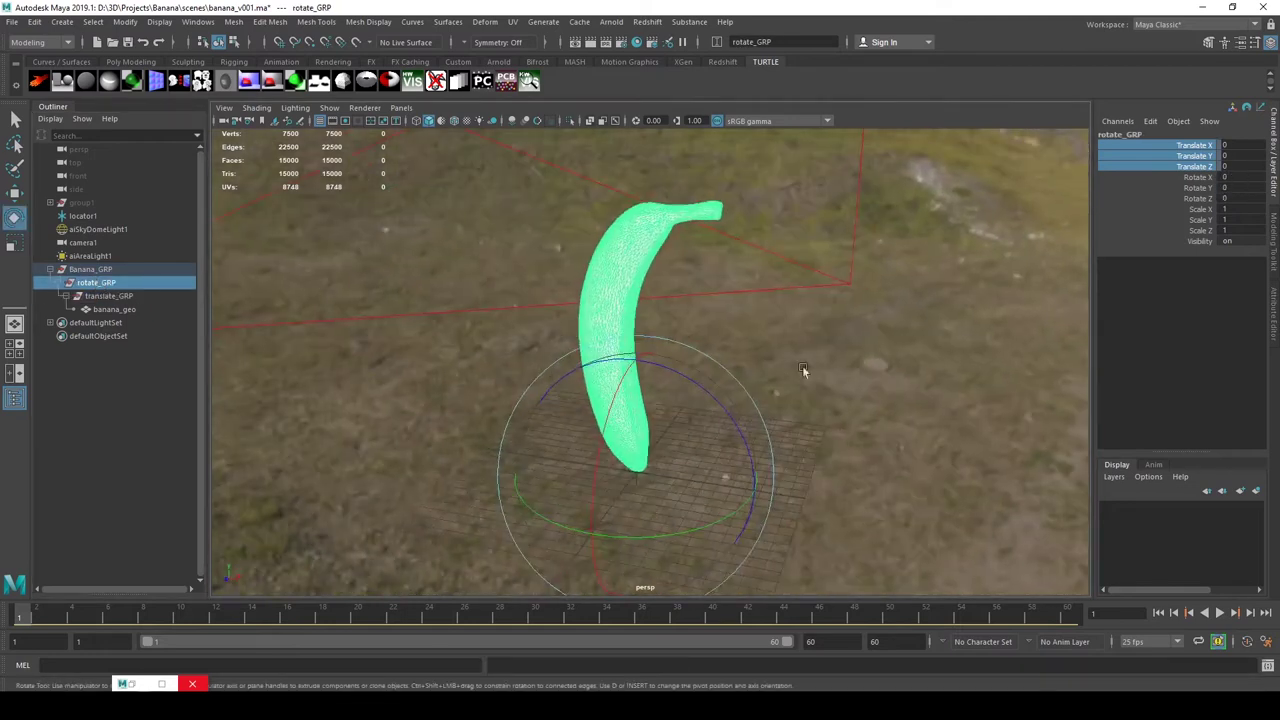
Step: Test-move translate_GRP, undo the move, and compare its pivot with that of banana_geo
{"action": "left_click", "coordinate": [103, 296]}
{"action": "key", "text": "w"}
{"action": "left_click_drag", "start_coordinate": [642, 337], "coordinate": [737, 355]}
{"action": "key", "text": "ctrl+z"}
{"action": "key", "text": "e"}
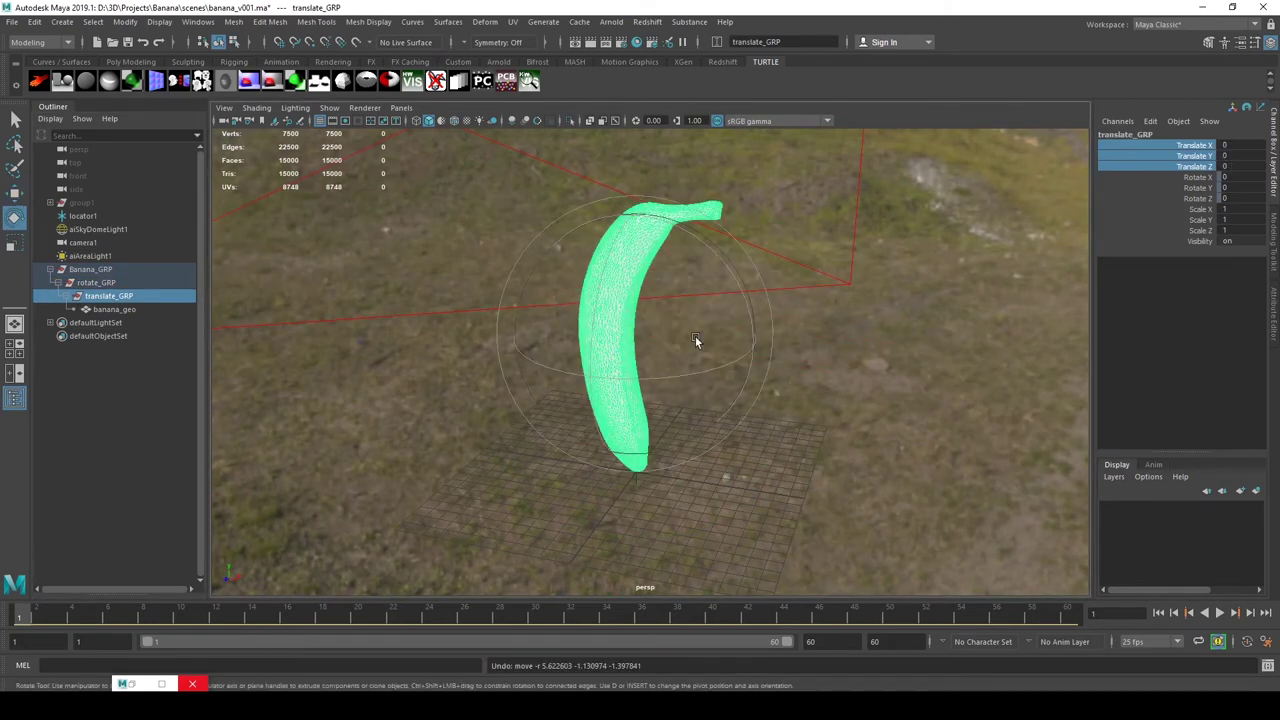
{"action": "key", "text": "w"}
{"action": "left_click", "coordinate": [113, 309]}
{"action": "left_click", "coordinate": [108, 296]}
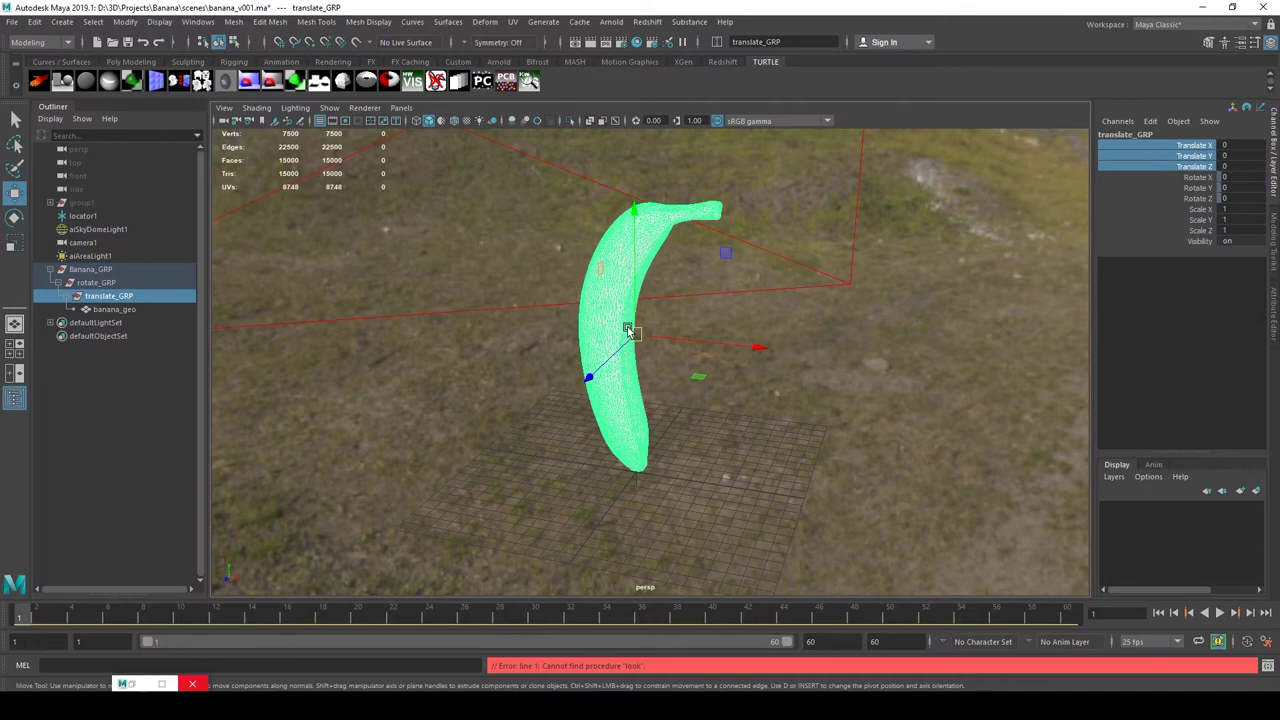
Step: Test-rotate rotate_GRP freely around its pivot at the banana's base and undo the rotation
{"action": "mouse_move", "coordinate": [654, 332]}
{"action": "left_mouse_down", "text": "alt"}
{"action": "mouse_move", "coordinate": [619, 334]}
{"action": "mouse_move", "coordinate": [631, 332]}
{"action": "left_mouse_up", "text": "alt"}
{"action": "left_click", "coordinate": [108, 283]}
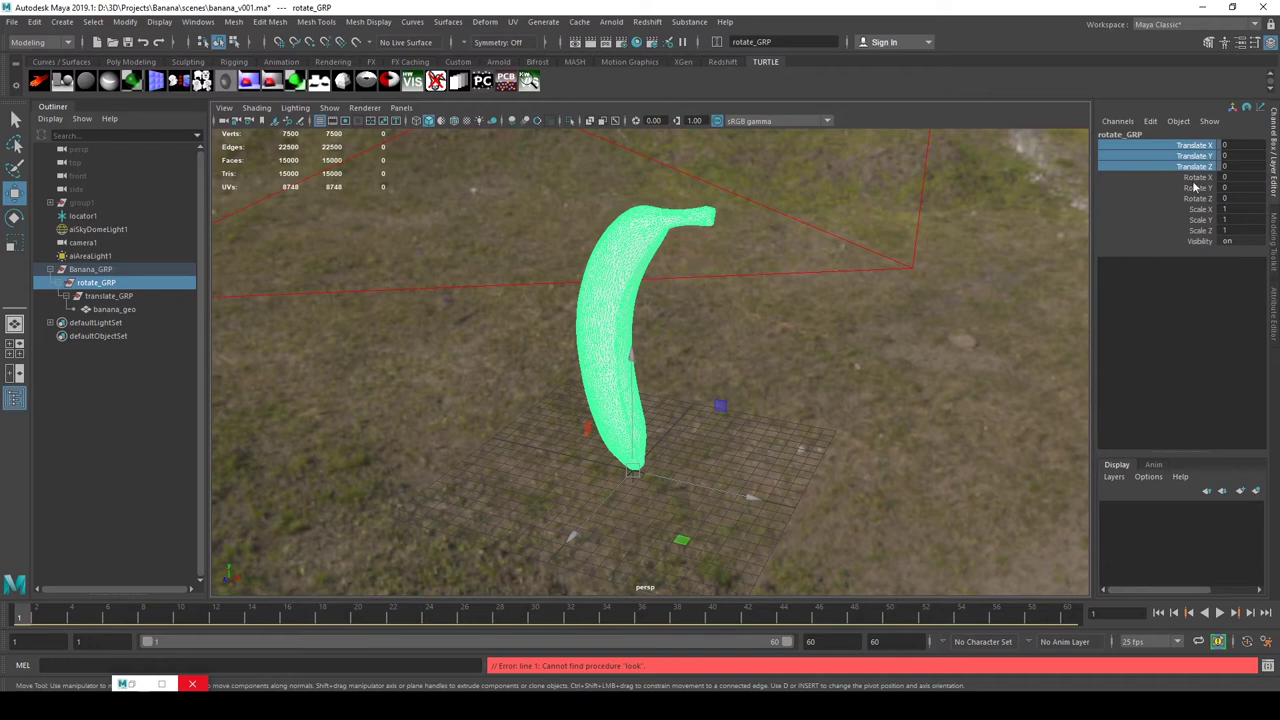
{"action": "key", "text": "e"}
{"action": "left_click_drag", "start_coordinate": [632, 514], "coordinate": [846, 447]}
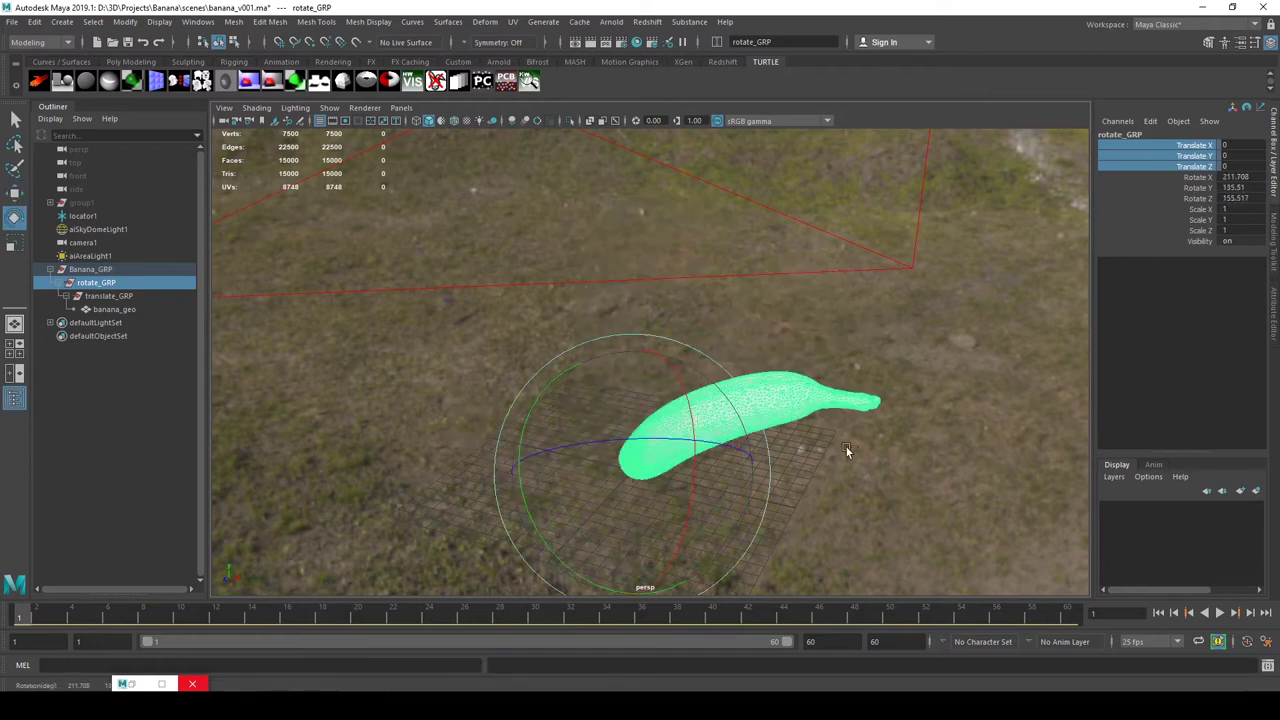
{"action": "key", "text": "ctrl+z"}
Step: Select banana_geo, activate the Move tool and frame the banana in the perspective view
{"action": "left_click", "coordinate": [108, 296]}
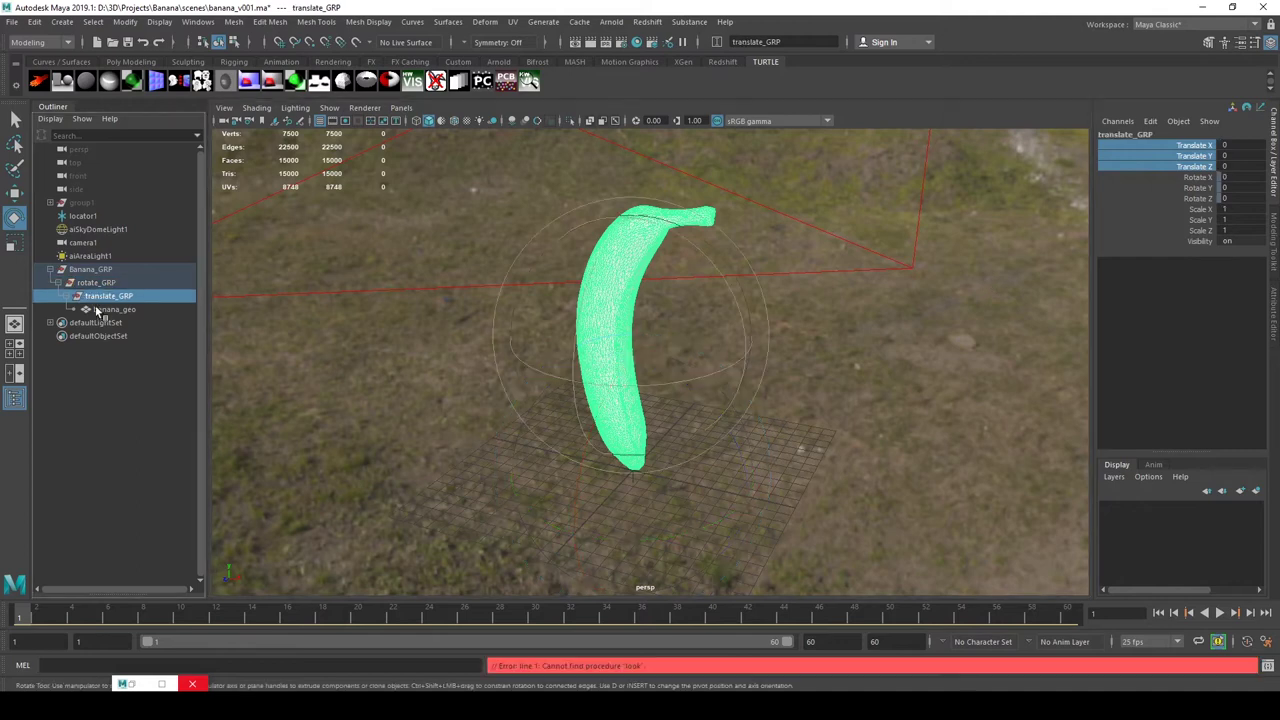
{"action": "left_click", "coordinate": [114, 309]}
{"action": "left_click_drag", "start_coordinate": [499, 326], "coordinate": [809, 330], "text": "alt"}
{"action": "key", "text": "w"}
{"action": "middle_click_drag", "start_coordinate": [814, 388], "coordinate": [826, 309], "text": "alt"}
{"action": "middle_click_drag", "start_coordinate": [794, 269], "coordinate": [776, 325], "text": "alt"}
{"action": "scroll", "coordinate": [763, 308], "scroll_direction": "up", "scroll_amount": 3}
{"action": "key", "text": "f"}
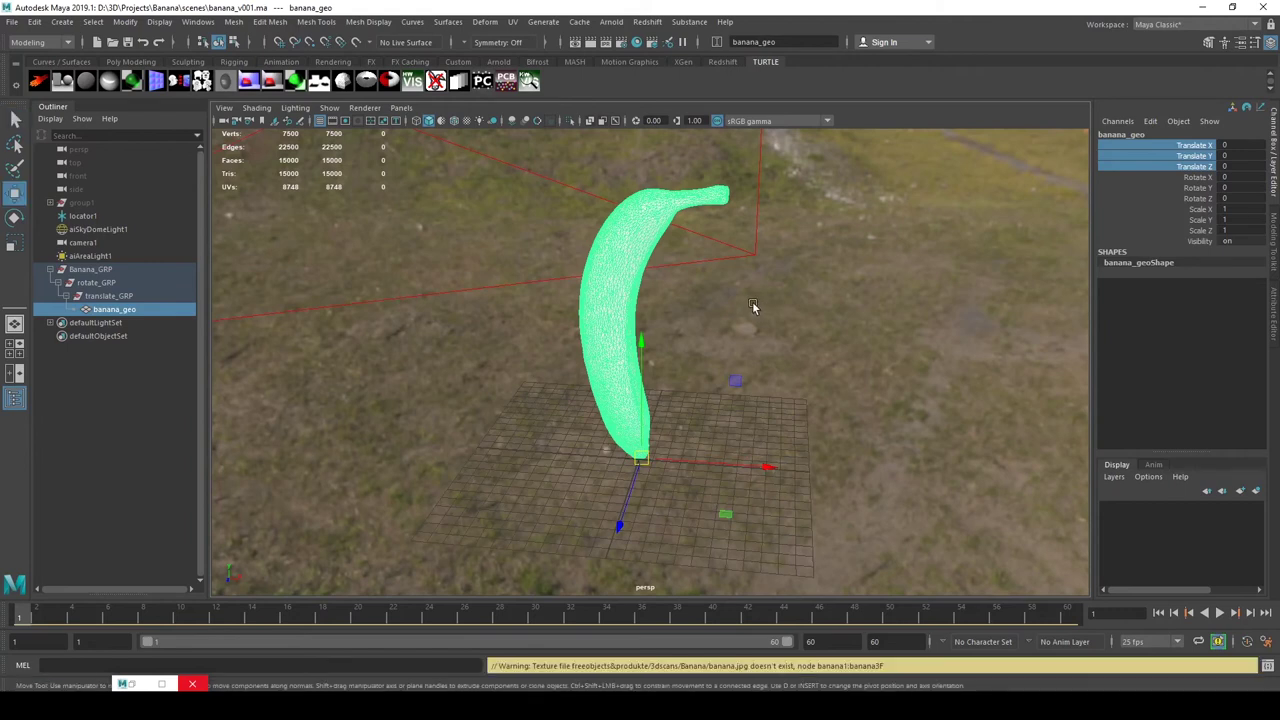
{"action": "scroll", "coordinate": [680, 315], "scroll_direction": "up", "scroll_amount": 2}
{"action": "left_click_drag", "start_coordinate": [662, 282], "coordinate": [610, 292], "text": "alt"}
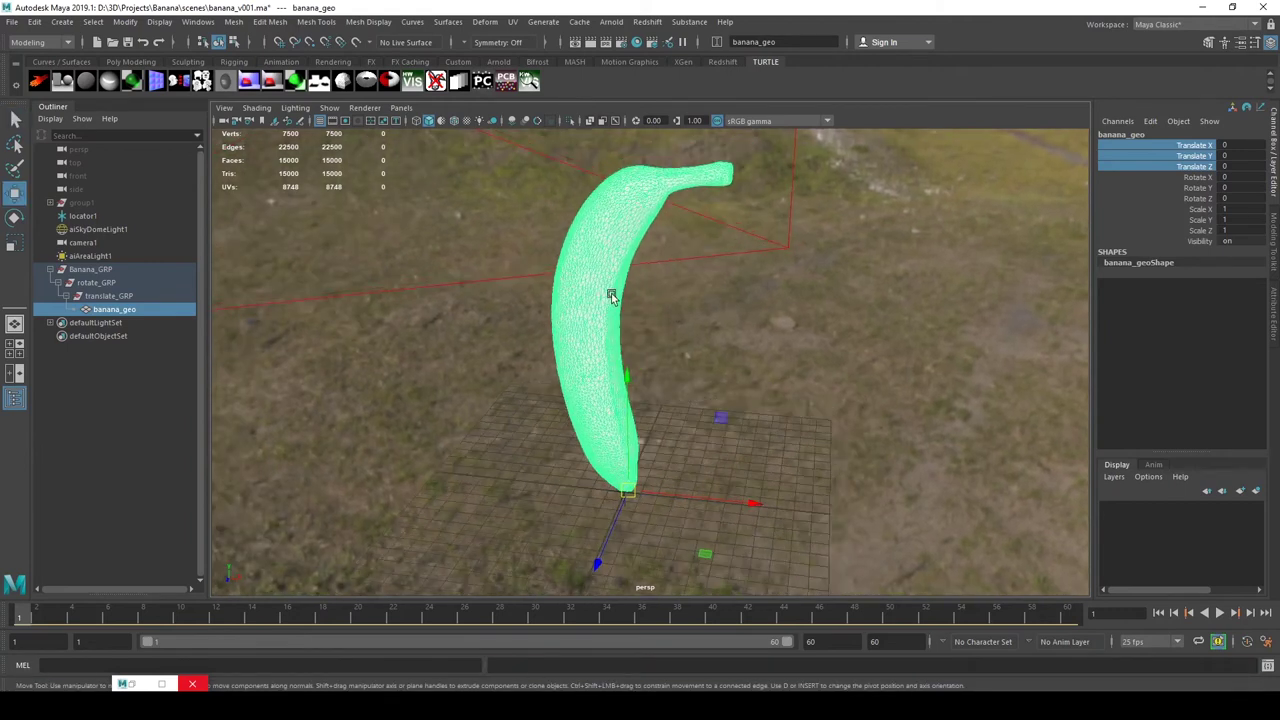
Step: Examine the deformers available for banana_geo, such as Blend Shape, Cluster and Nonlinear, without applying one
{"action": "key", "text": "space"}
{"action": "left_click", "coordinate": [750, 359]}
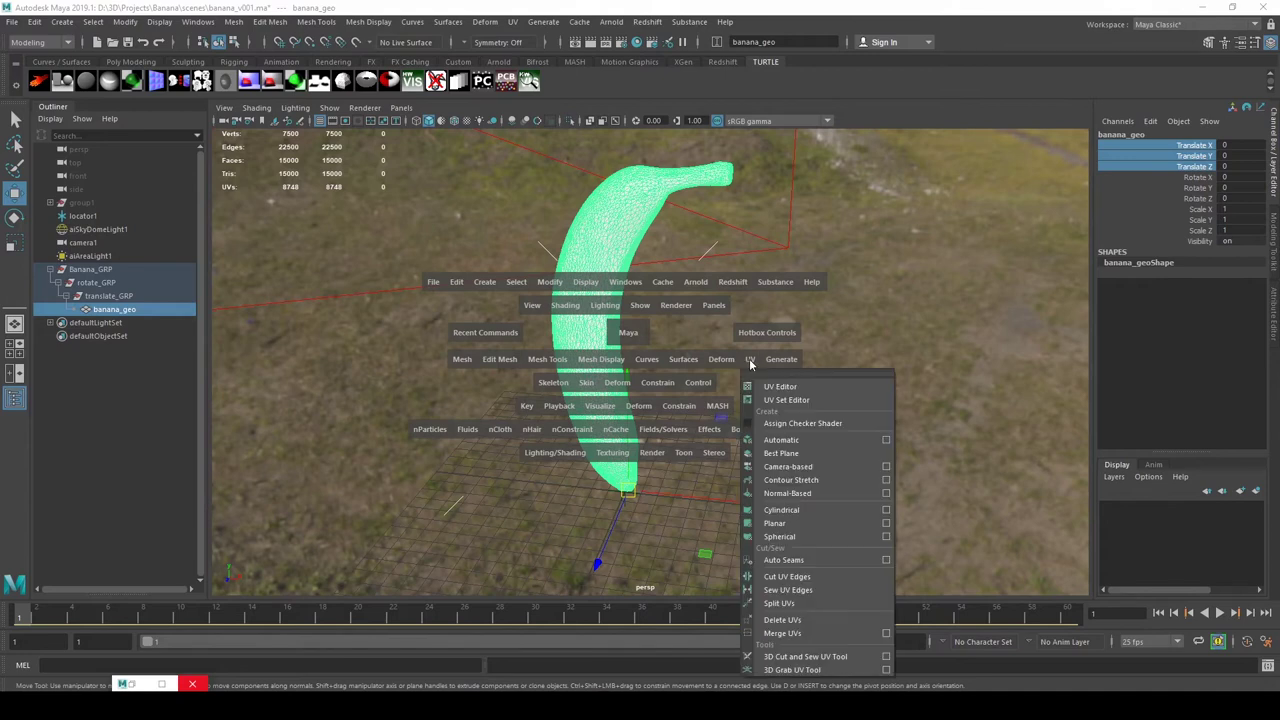
{"action": "left_click", "coordinate": [750, 359]}
{"action": "left_click", "coordinate": [720, 362]}
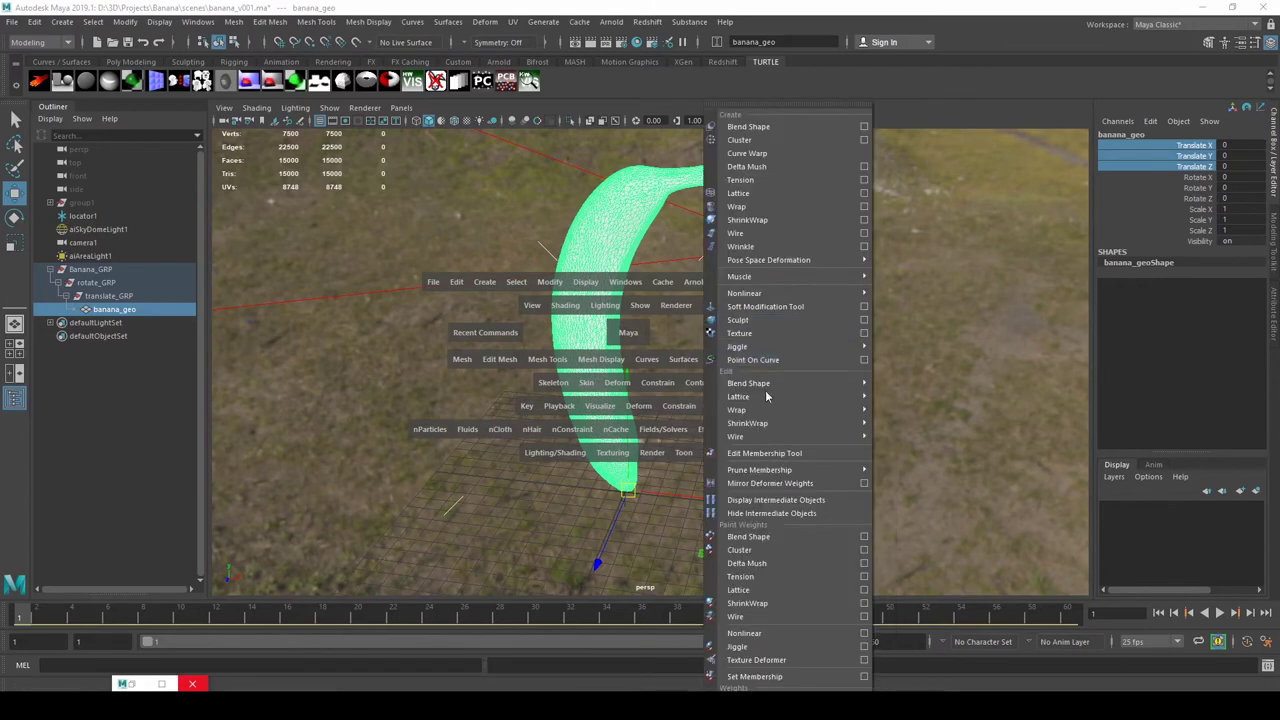
{"action": "mouse_move", "coordinate": [768, 294]}
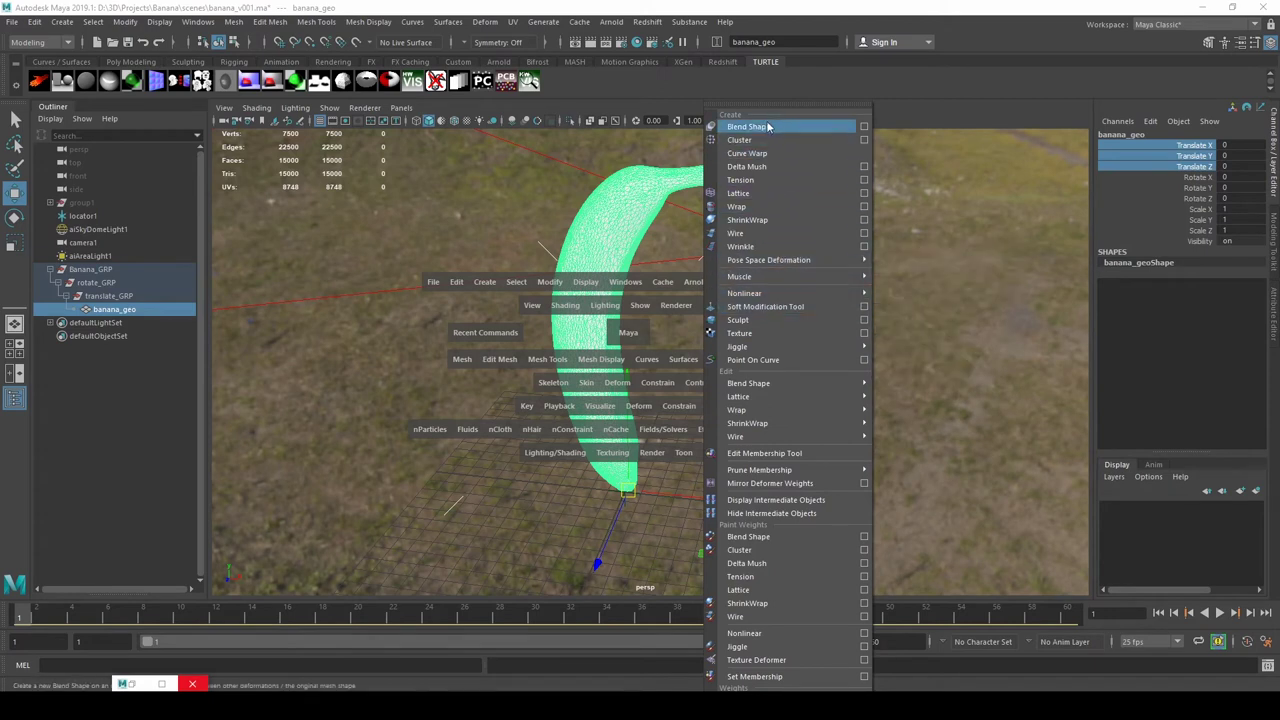
{"action": "mouse_move", "coordinate": [768, 263]}
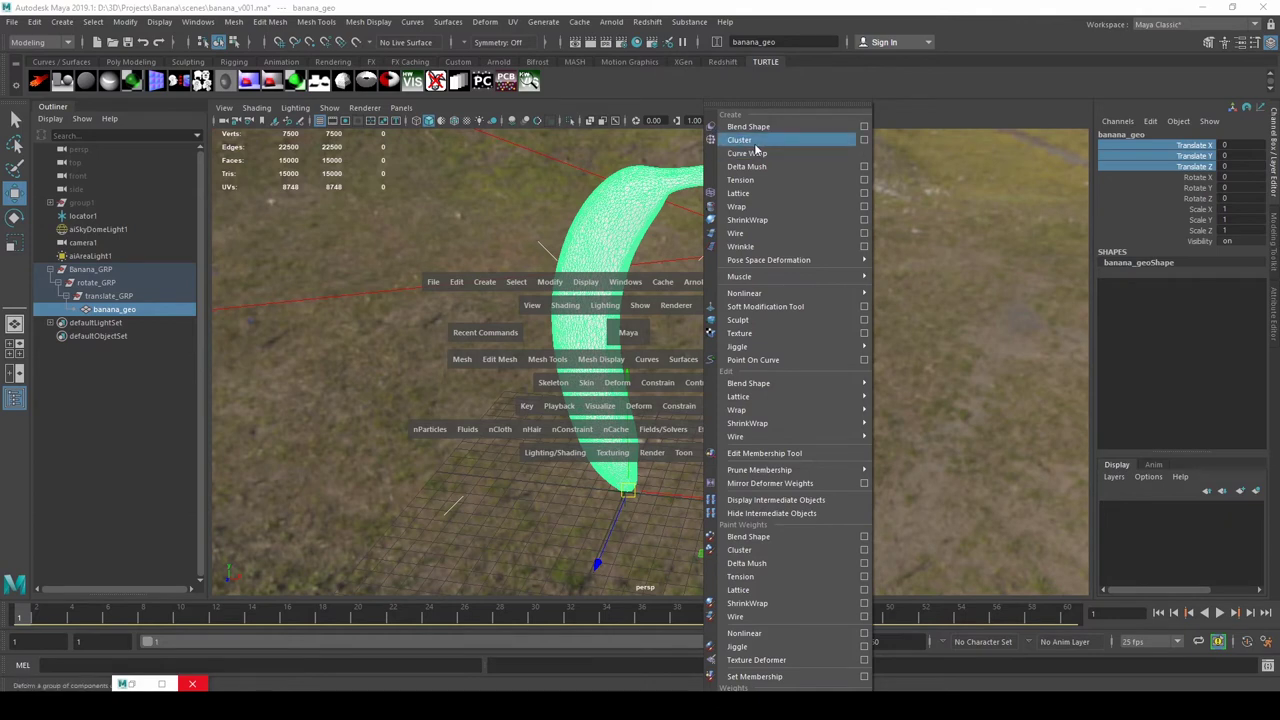
{"action": "left_click", "coordinate": [561, 152]}
Step: Select the vertices of the banana's upper part, including the stem, and create a Cluster deformer on them
{"action": "right_click", "coordinate": [628, 196]}
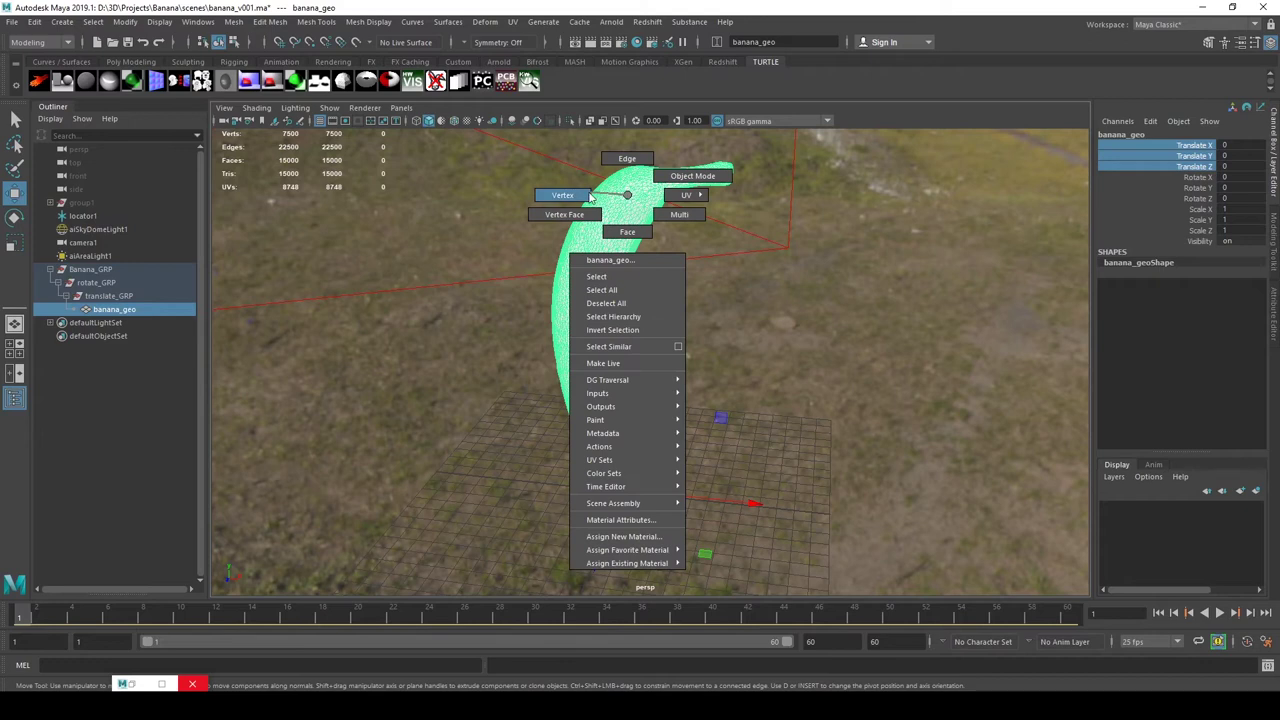
{"action": "right_click_drag", "start_coordinate": [590, 195], "coordinate": [588, 195]}
{"action": "left_click_drag", "start_coordinate": [580, 138], "coordinate": [890, 260]}
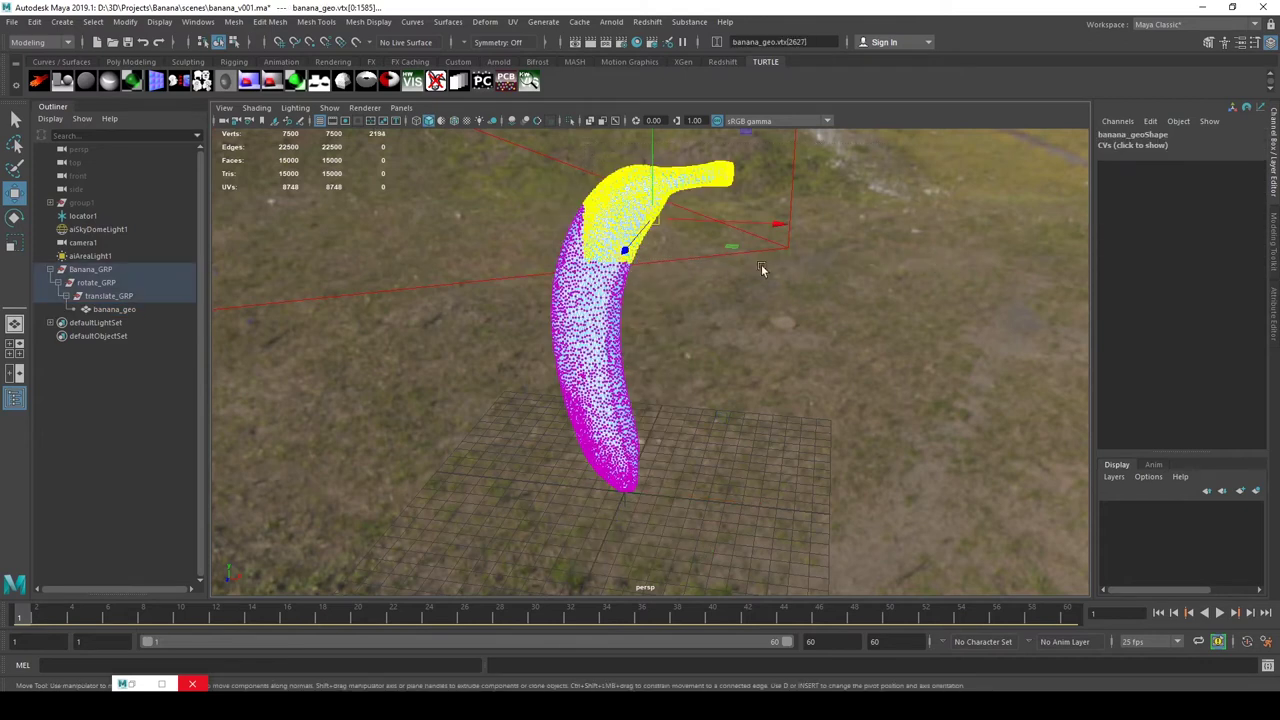
{"action": "key", "text": "space"}
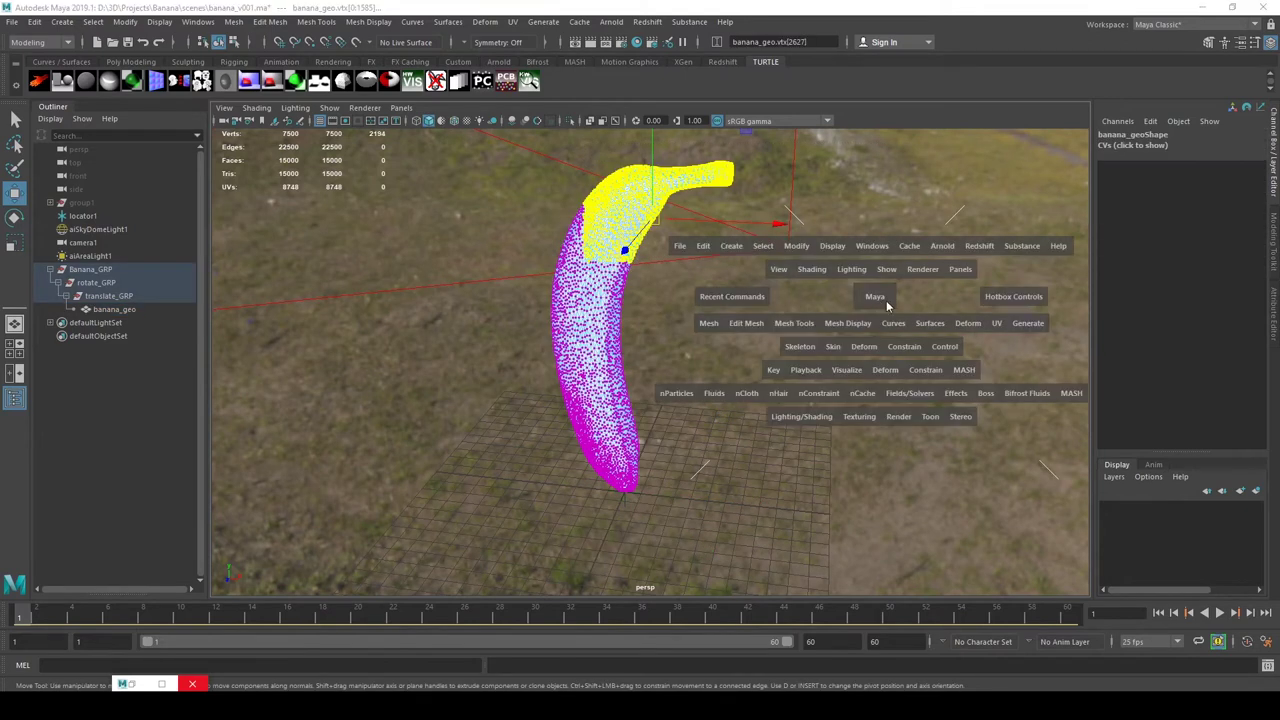
{"action": "left_click", "coordinate": [960, 325]}
{"action": "left_click", "coordinate": [1030, 150]}
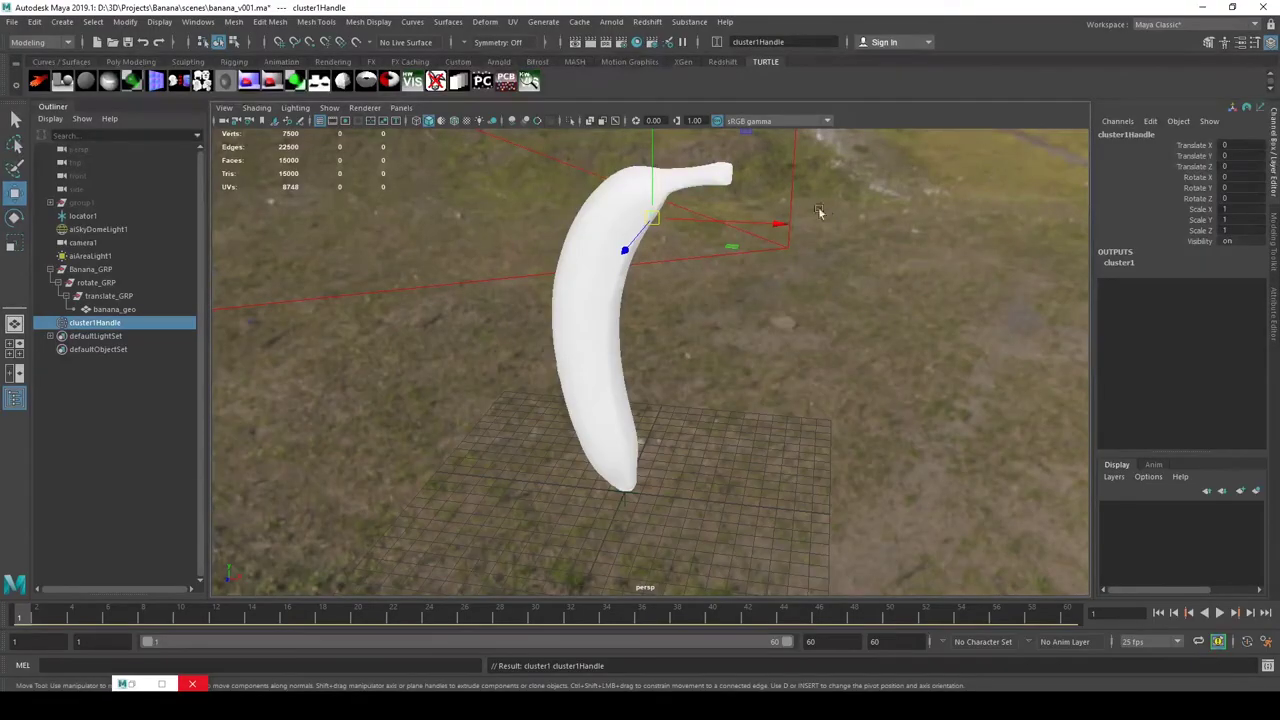
Step: Test-move the cluster handle to stretch the banana's upper part, and undo the move and the cluster
{"action": "middle_click_drag", "start_coordinate": [779, 232], "coordinate": [767, 282], "text": "alt"}
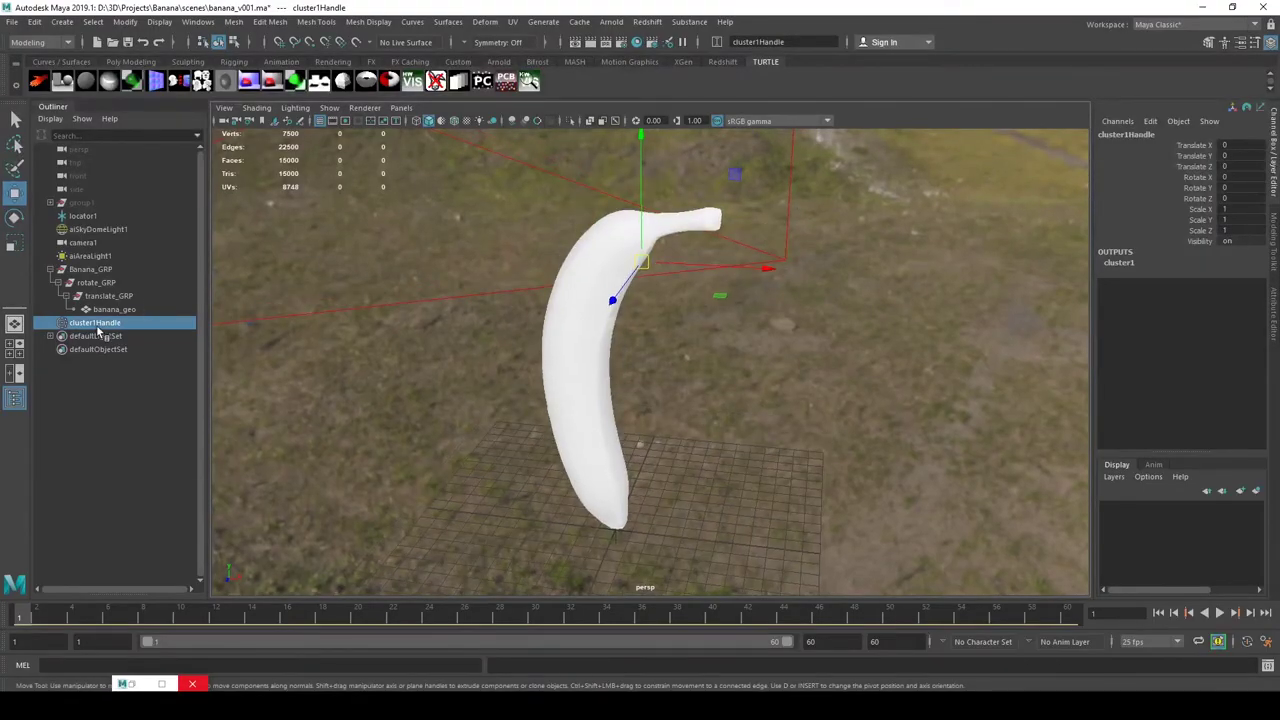
{"action": "left_click", "coordinate": [98, 332]}
{"action": "left_click", "coordinate": [99, 324]}
{"action": "left_click_drag", "start_coordinate": [645, 266], "coordinate": [854, 216]}
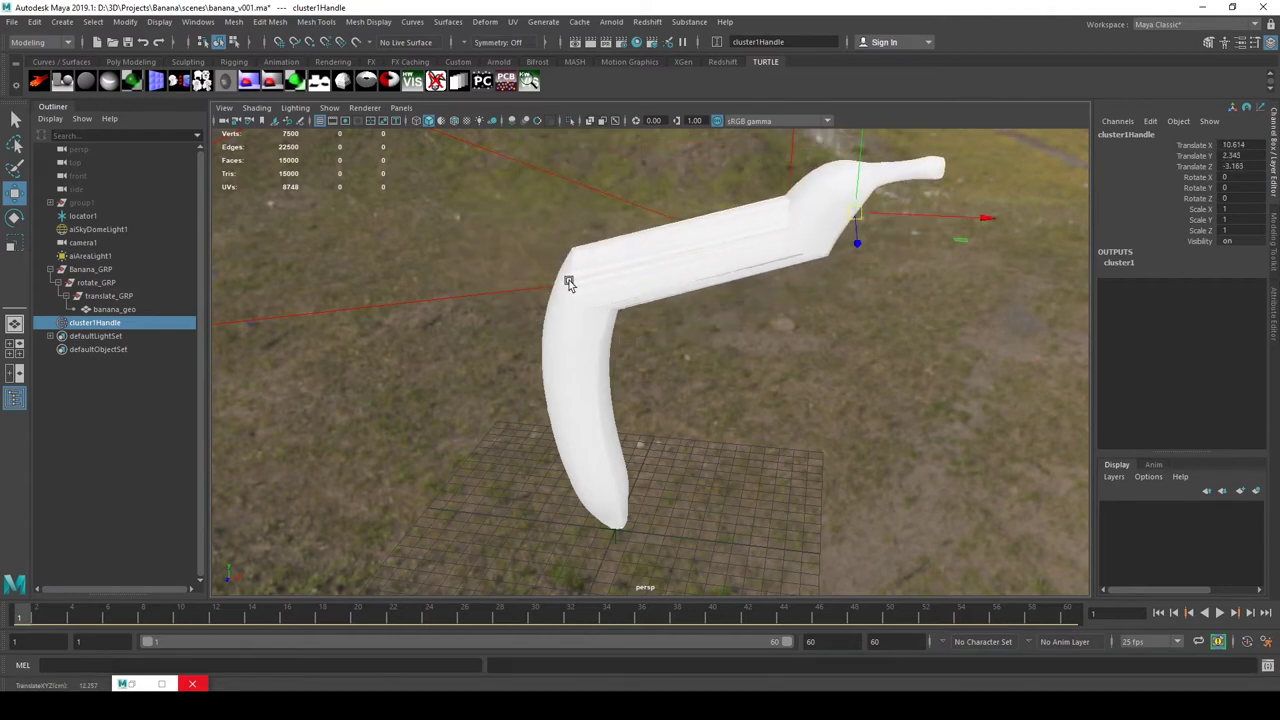
{"action": "mouse_move", "coordinate": [597, 301]}
{"action": "left_mouse_down", "text": "alt"}
{"action": "mouse_move", "coordinate": [657, 277]}
{"action": "mouse_move", "coordinate": [714, 289]}
{"action": "mouse_move", "coordinate": [441, 291]}
{"action": "mouse_move", "coordinate": [449, 263]}
{"action": "mouse_move", "coordinate": [582, 304]}
{"action": "left_mouse_up", "text": "alt"}
{"action": "key", "text": "ctrl+z"}
{"action": "key", "text": "ctrl+z"}
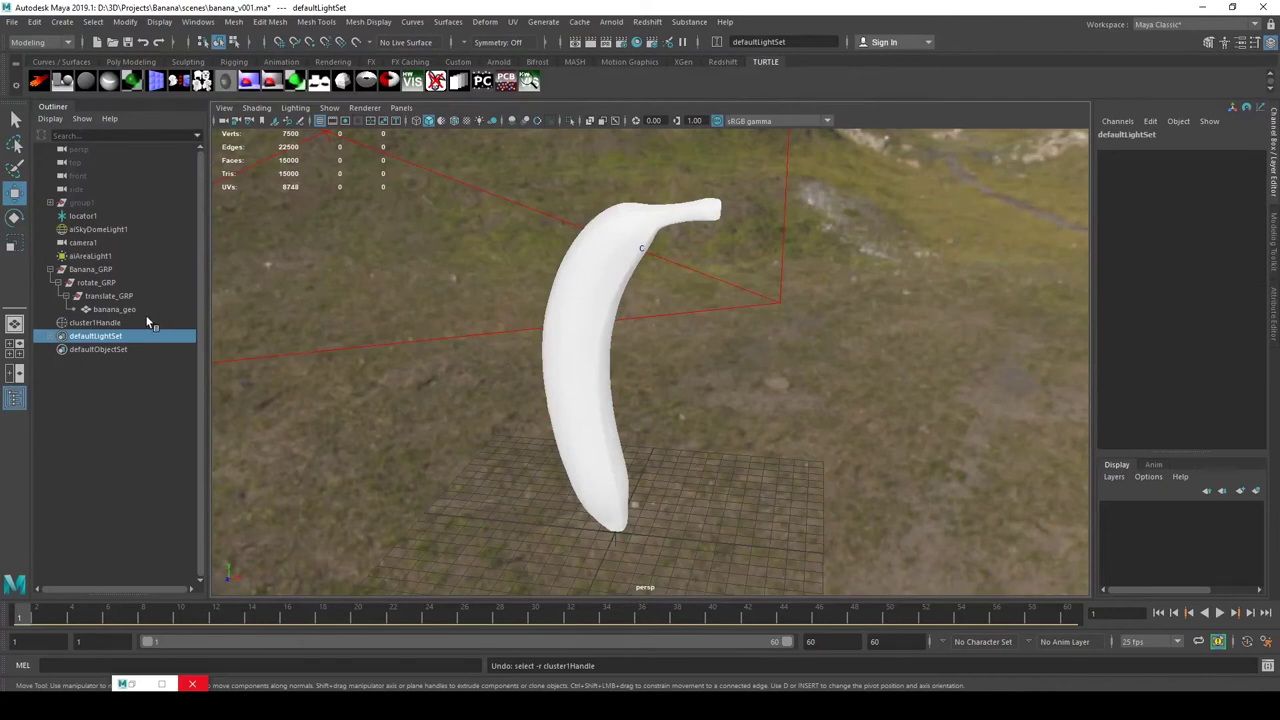
{"action": "key", "text": "ctrl+z"}
Step: Select banana_geo and add a nonlinear Bend deformer to it
{"action": "left_click", "coordinate": [130, 309]}
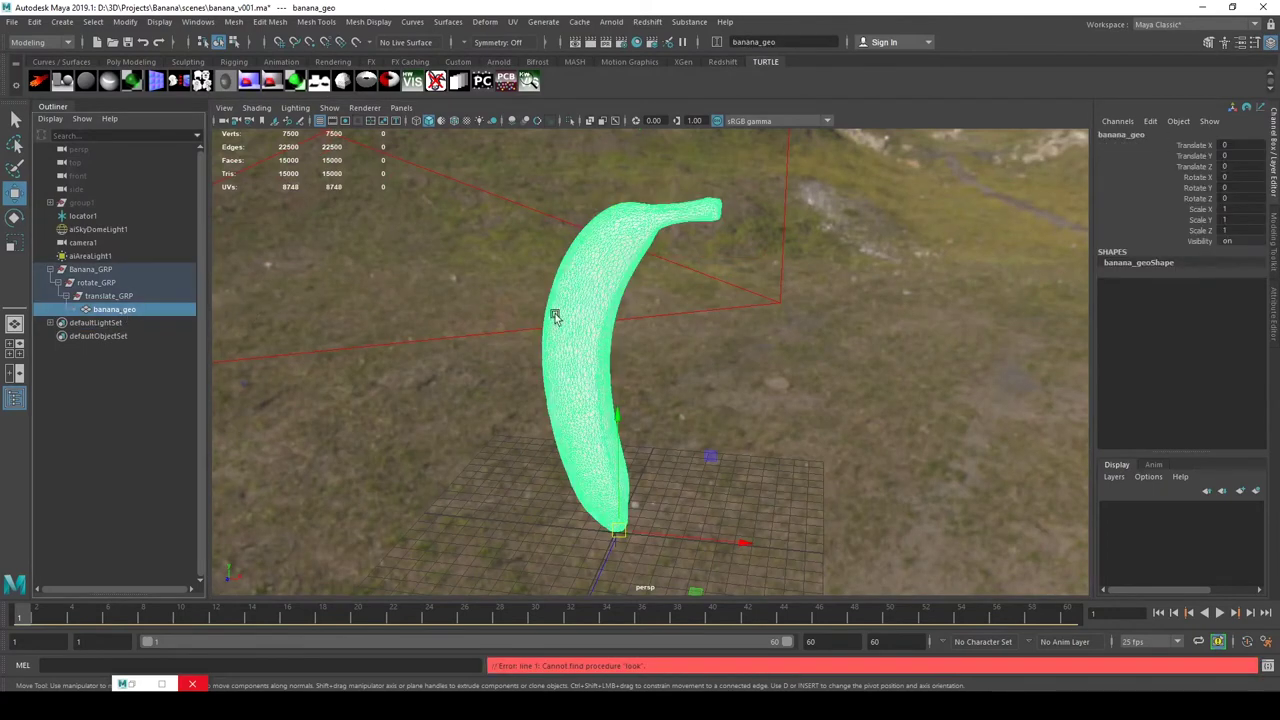
{"action": "key", "text": "space"}
{"action": "left_click_drag", "start_coordinate": [730, 335], "coordinate": [911, 308]}
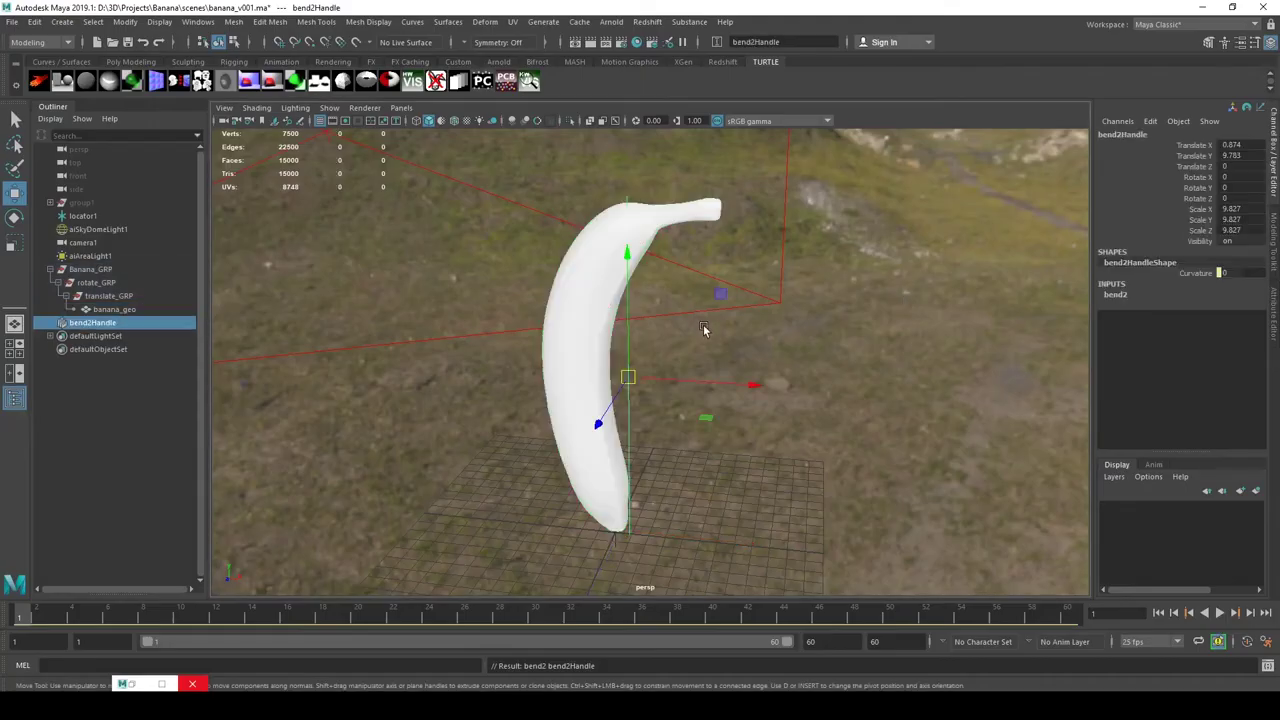
Step: Move the bend handle along X to about 0.017 and check its alignment in the front view
{"action": "left_click_drag", "start_coordinate": [703, 330], "coordinate": [640, 370], "text": "alt"}
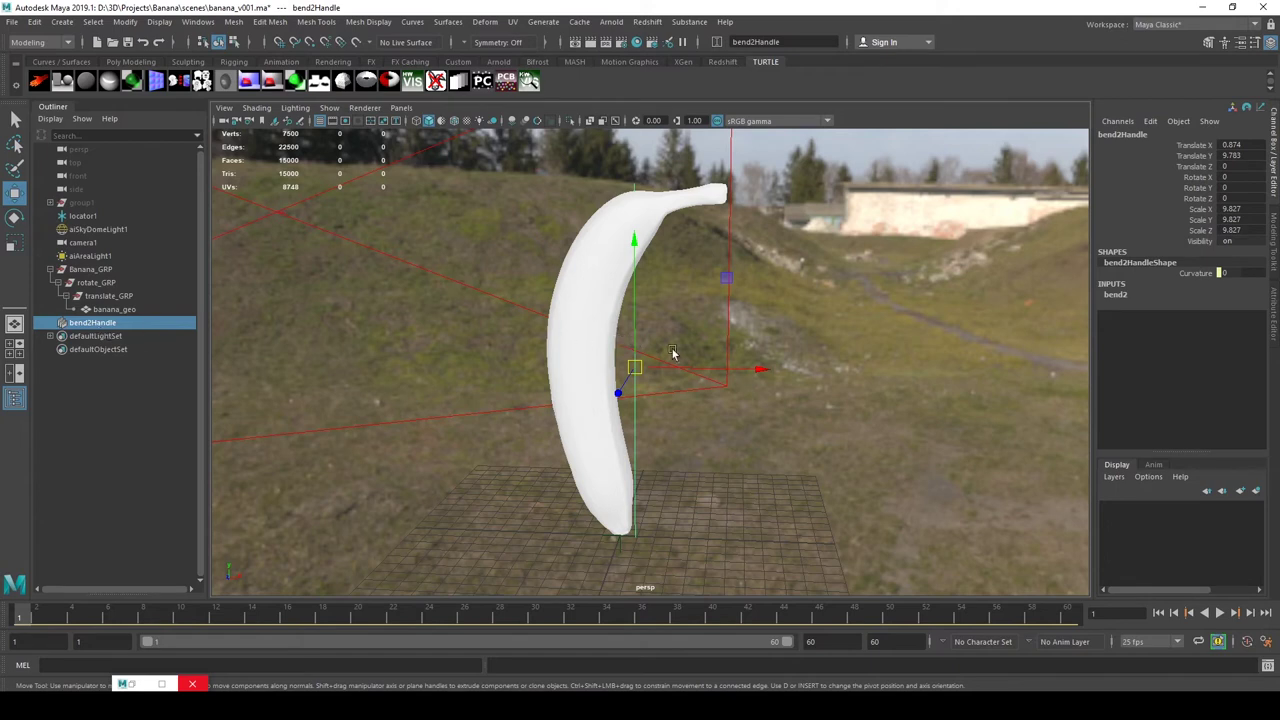
{"action": "left_click_drag", "start_coordinate": [766, 366], "coordinate": [748, 366]}
{"action": "key", "text": "space"}
{"action": "key", "text": "space"}
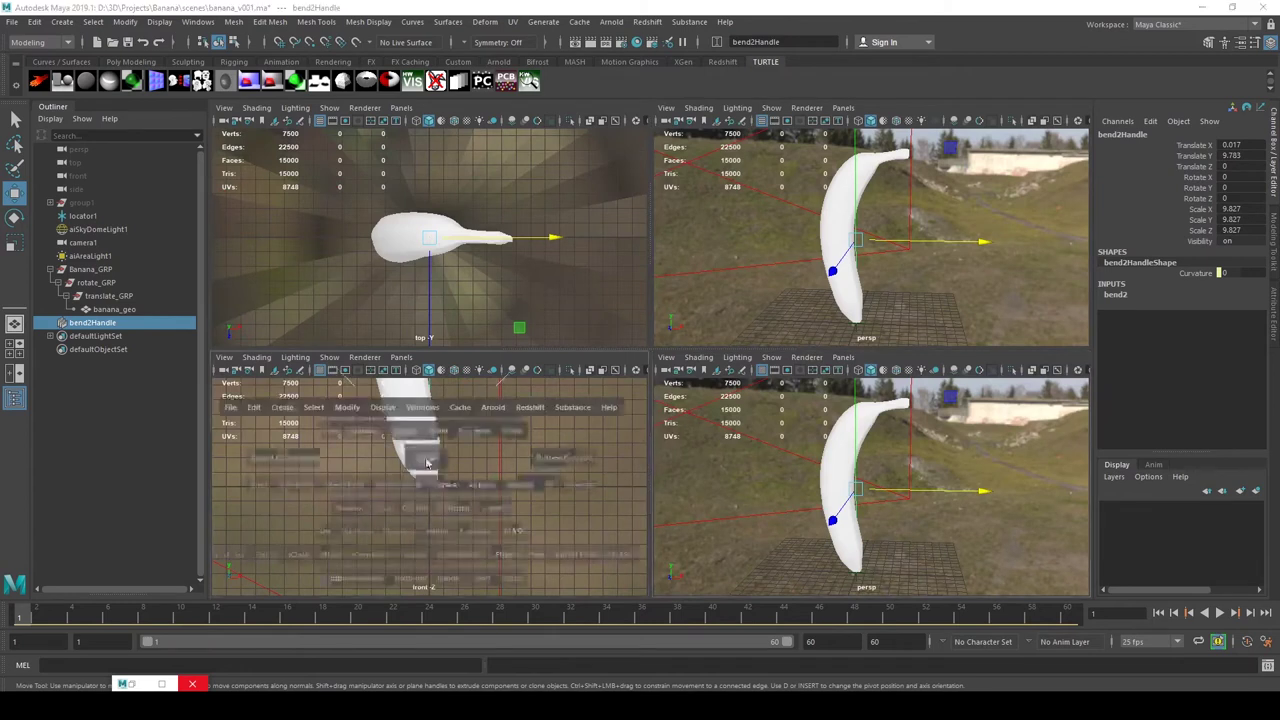
{"action": "key", "text": "space"}
{"action": "scroll", "coordinate": [610, 363], "scroll_direction": "down", "scroll_amount": 3}
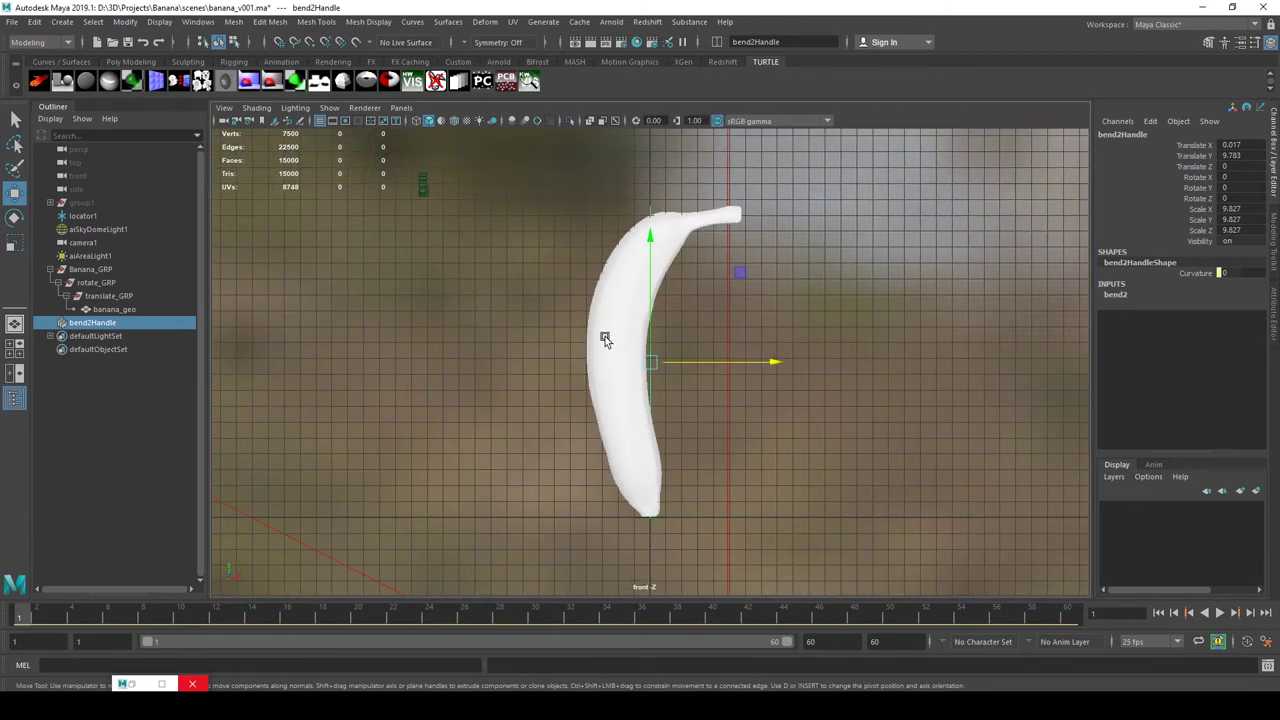
{"action": "key", "text": "4"}
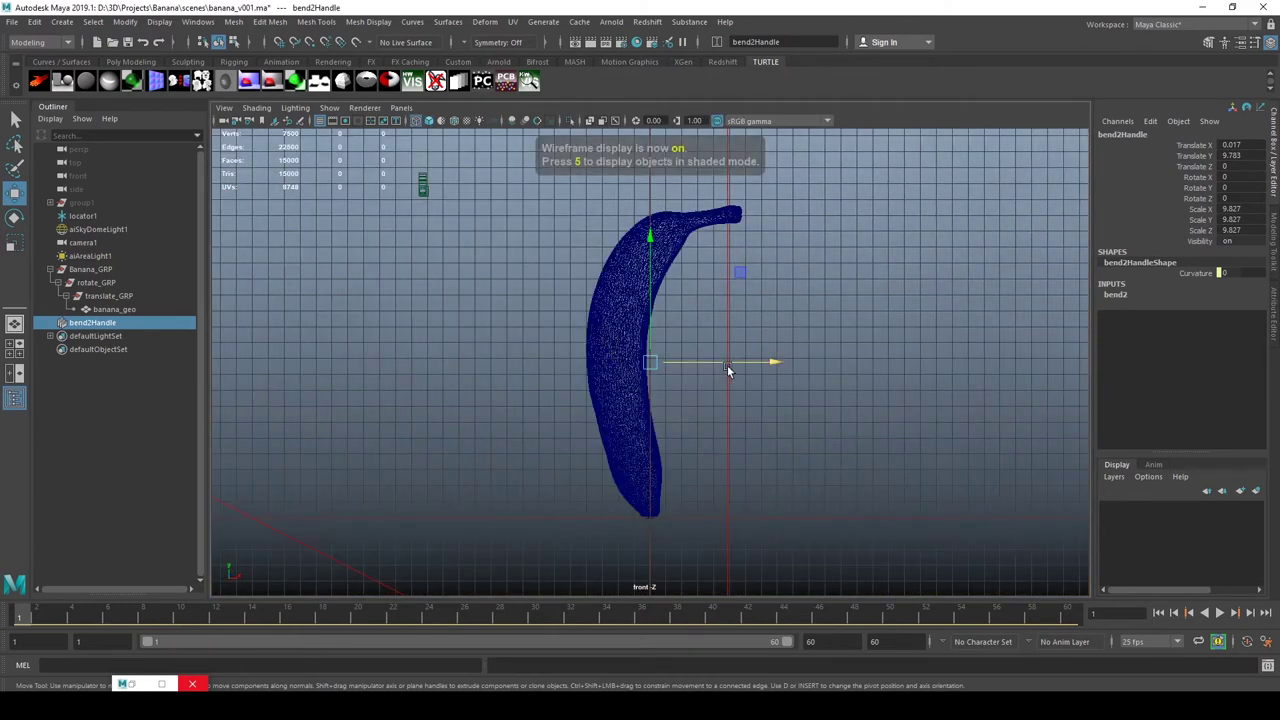
{"action": "key", "text": "5"}
{"action": "key", "text": "space"}
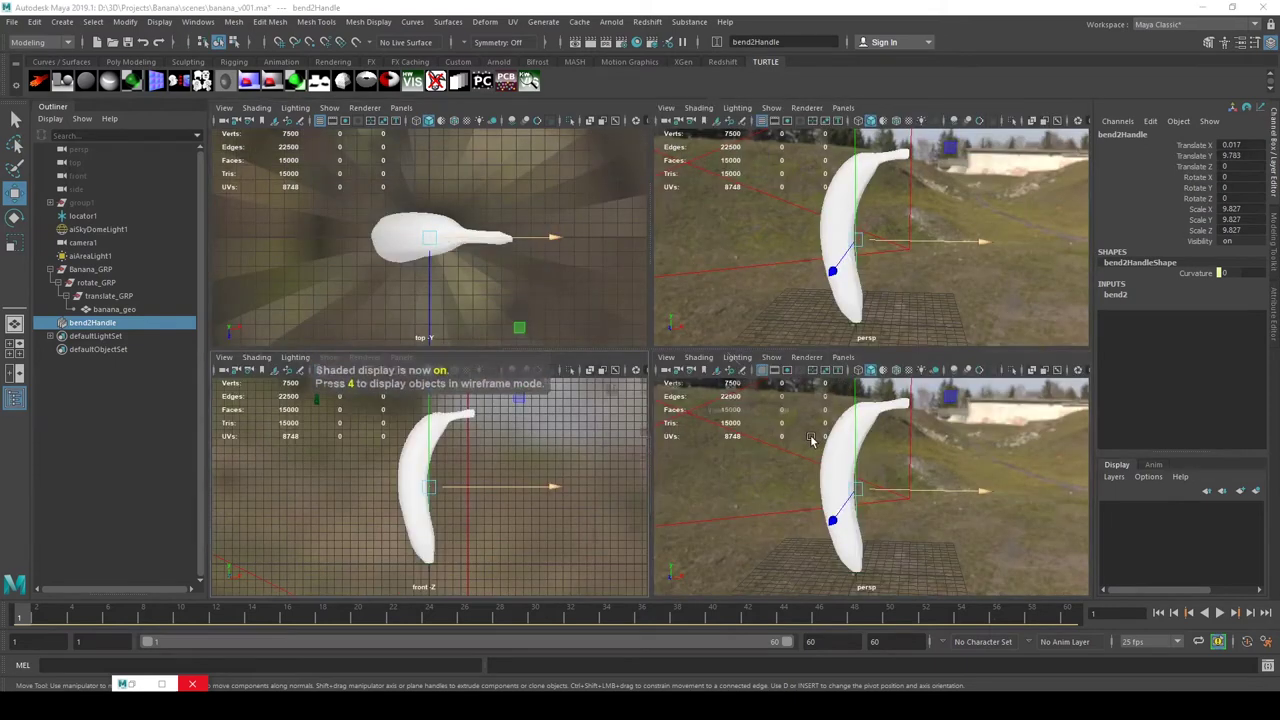
{"action": "key", "text": "space"}
{"action": "mouse_move", "coordinate": [860, 325]}
{"action": "left_mouse_down", "text": "alt"}
{"action": "mouse_move", "coordinate": [634, 326]}
{"action": "mouse_move", "coordinate": [861, 323]}
{"action": "left_mouse_up", "text": "alt"}
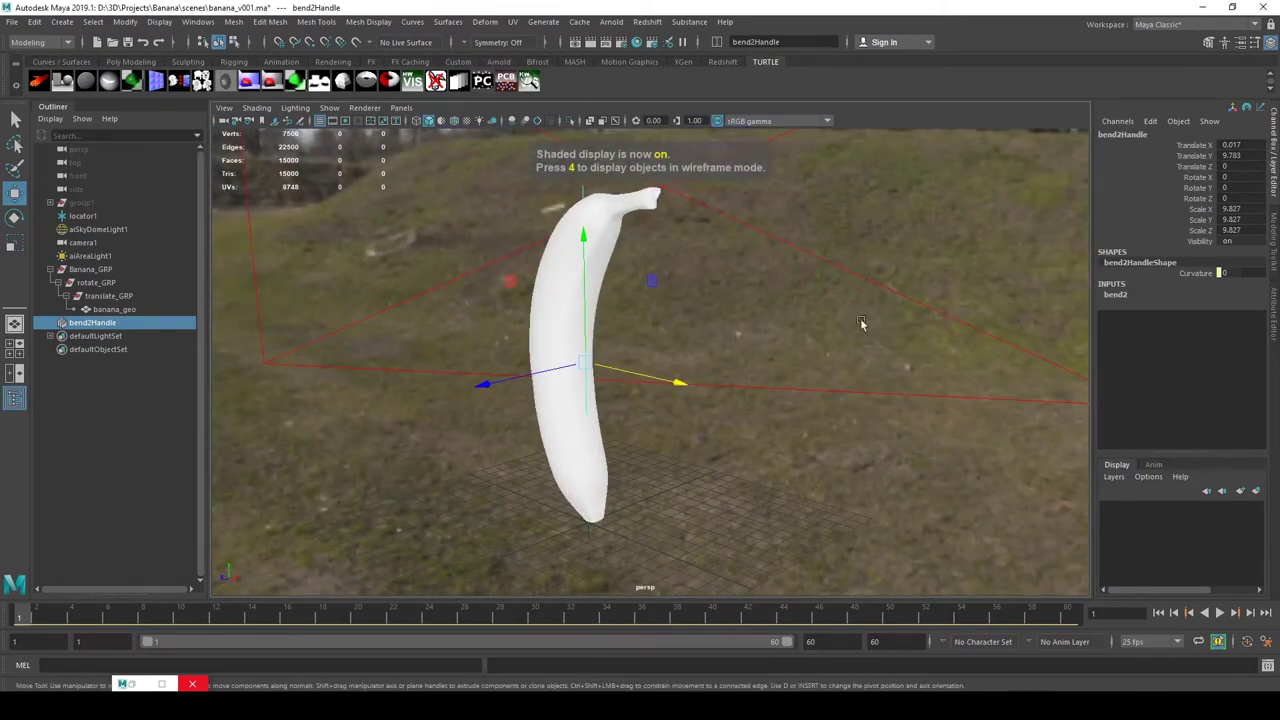
Step: Test the bend deformer with a Curvature of about 77.9 and undo the change
{"action": "left_click", "coordinate": [1116, 296]}
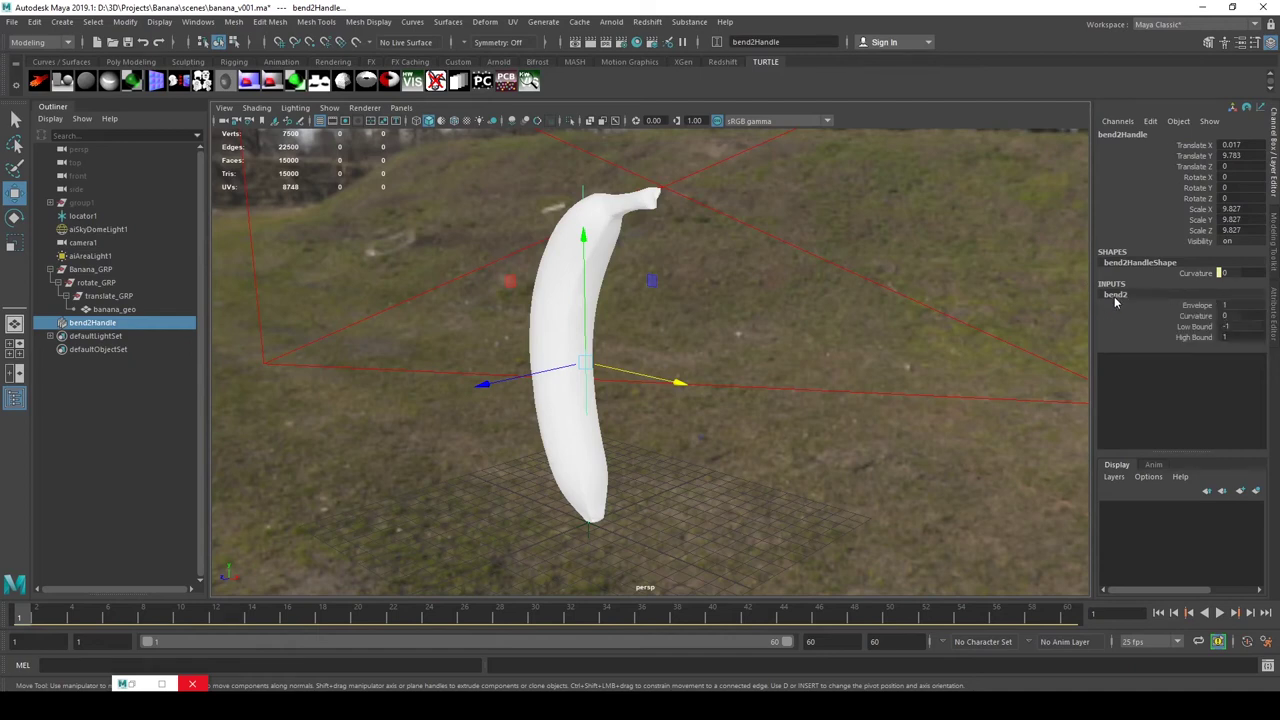
{"action": "left_click", "coordinate": [1196, 316]}
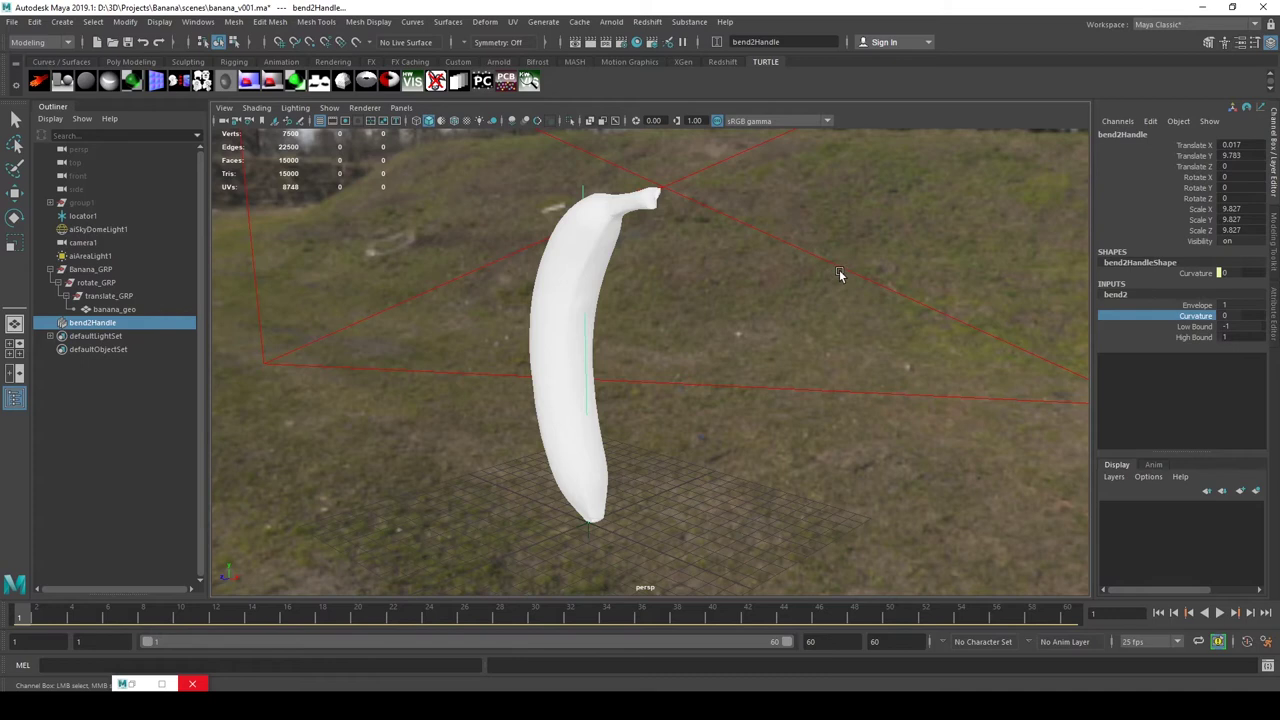
{"action": "middle_click_drag", "start_coordinate": [838, 299], "coordinate": [882, 285]}
{"action": "left_click_drag", "start_coordinate": [815, 284], "coordinate": [777, 294], "text": "alt"}
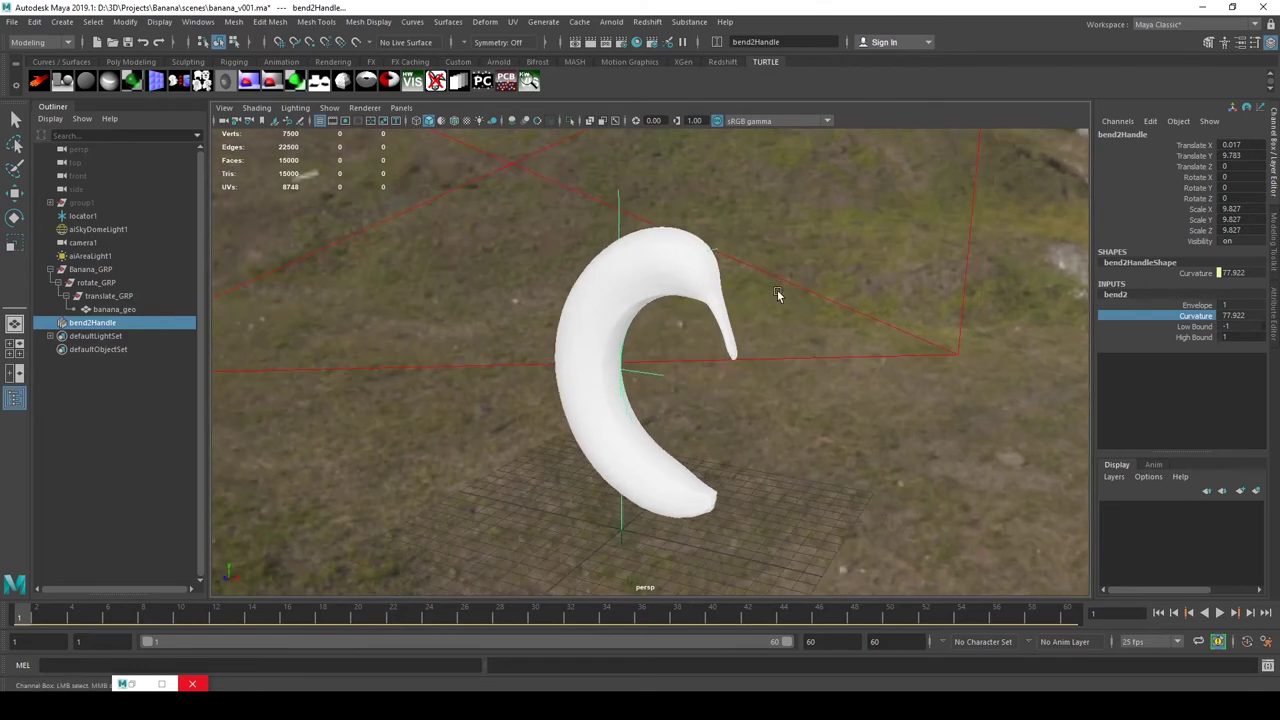
{"action": "key", "text": "ctrl+z"}
{"action": "middle_click_drag", "start_coordinate": [756, 313], "coordinate": [735, 328], "text": "alt"}
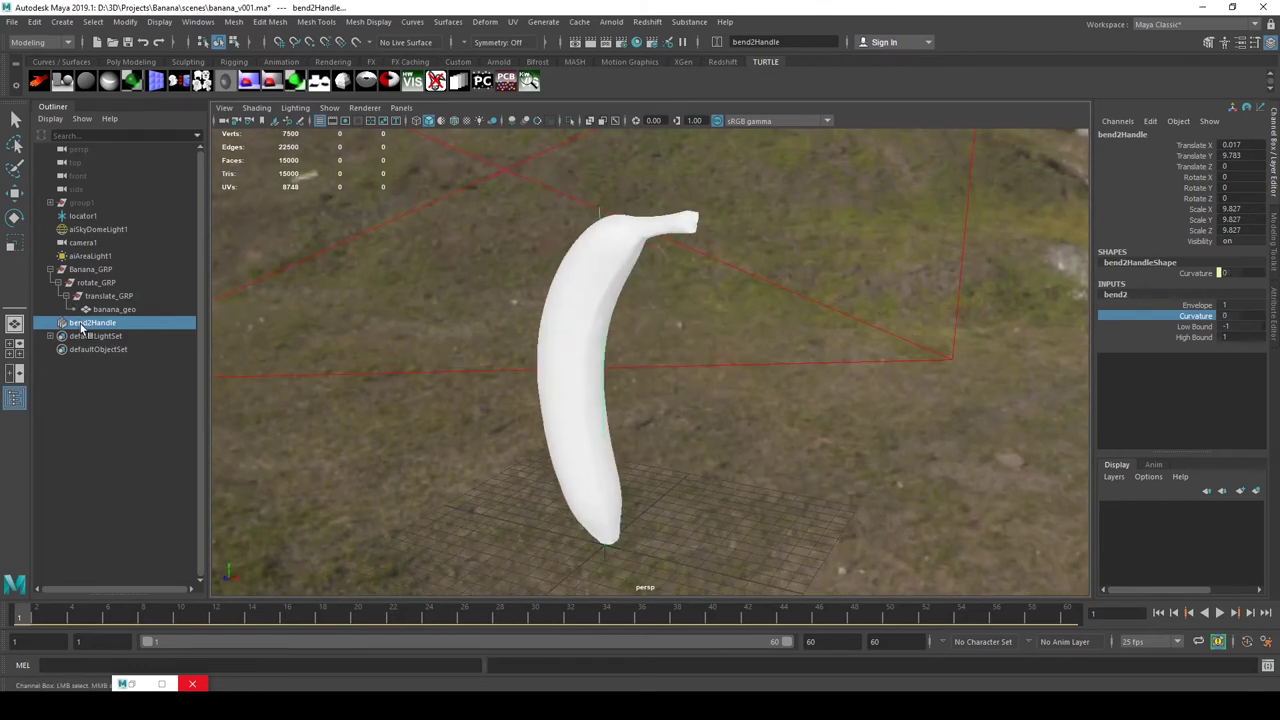
Step: Parent the bend handle under translate_GRP alongside banana_geo and check the hierarchy
{"action": "key", "text": "w"}
{"action": "middle_click_drag", "start_coordinate": [86, 324], "coordinate": [115, 305]}
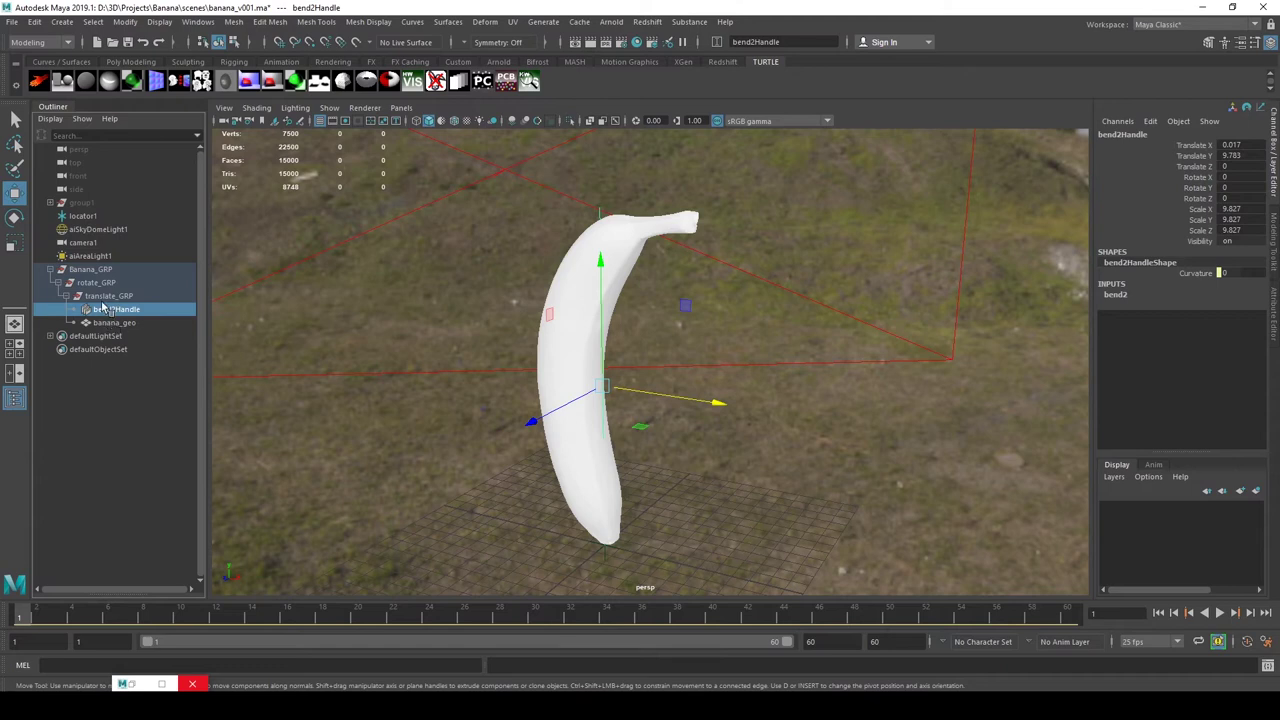
{"action": "left_click", "coordinate": [104, 297]}
{"action": "left_click", "coordinate": [114, 323]}
{"action": "left_click", "coordinate": [111, 309]}
{"action": "left_click", "coordinate": [110, 297]}
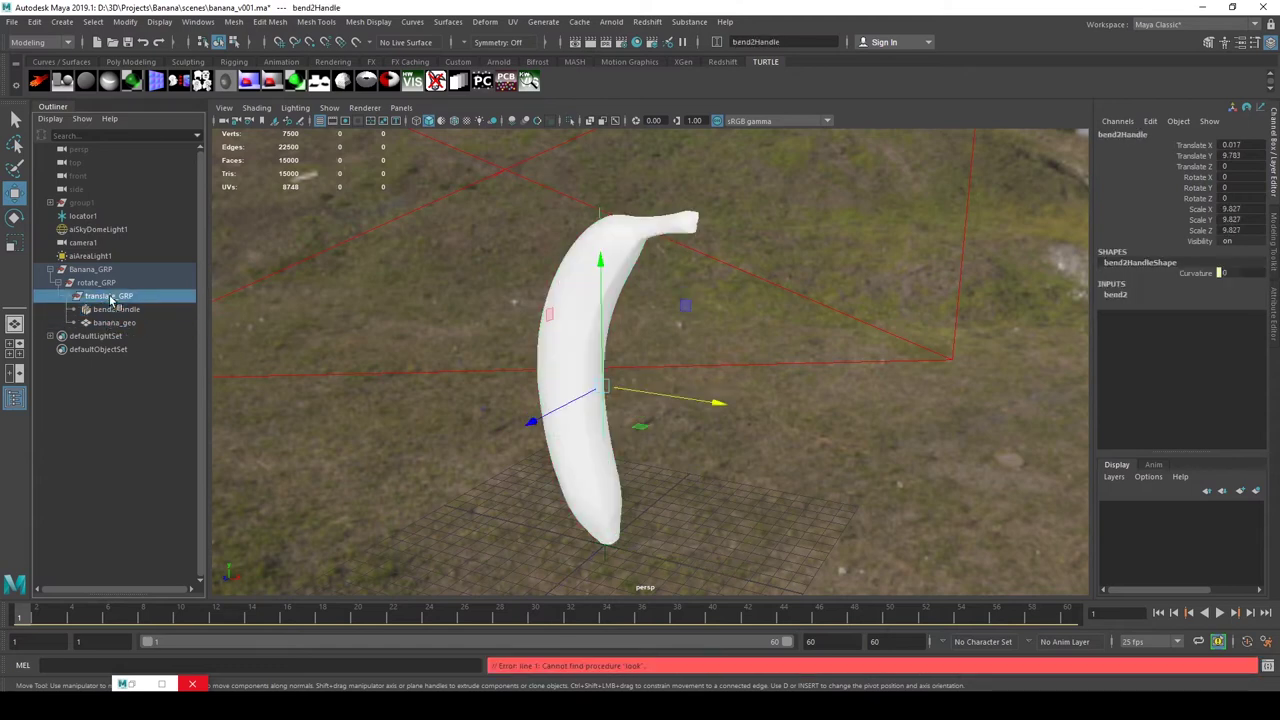
Step: Display the perspective view in wireframe and select the bend handle
{"action": "left_click_drag", "start_coordinate": [599, 380], "coordinate": [700, 255]}
{"action": "key", "text": "4"}
{"action": "left_click", "coordinate": [656, 252]}
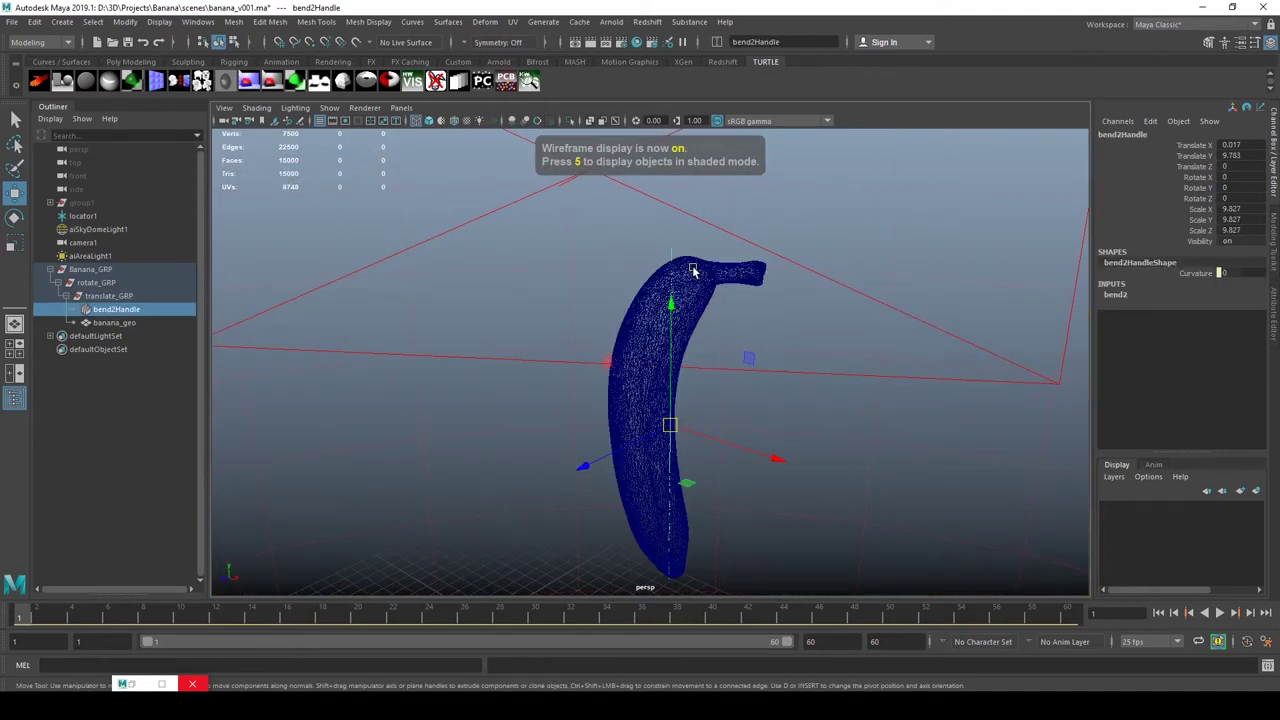
{"action": "left_click_drag", "start_coordinate": [823, 394], "coordinate": [800, 361], "text": "alt"}
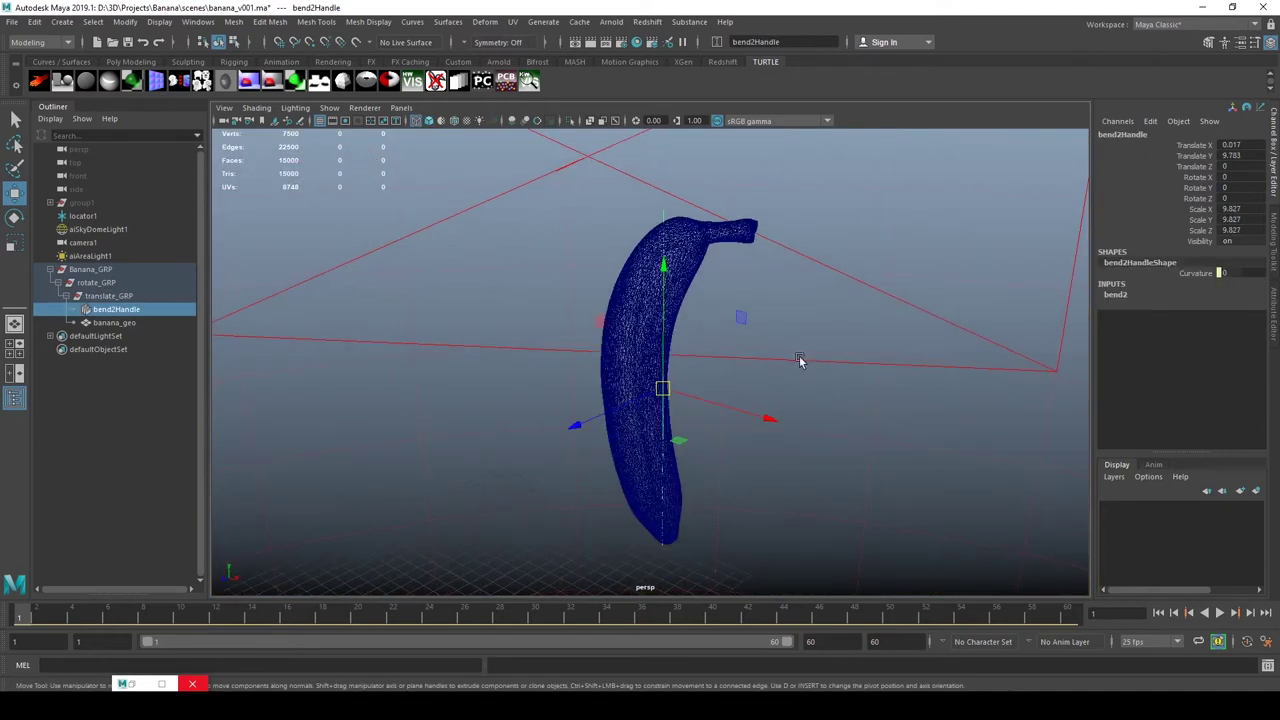
Step: Test-move translate_GRP together with its bend handle, undo the move and reselect translate_GRP
{"action": "left_click", "coordinate": [108, 296]}
{"action": "left_click_drag", "start_coordinate": [660, 388], "coordinate": [948, 378]}
{"action": "key", "text": "ctrl+z"}
{"action": "key", "text": "ctrl+z"}
{"action": "key", "text": "ctrl+z"}
{"action": "left_click", "coordinate": [125, 297]}
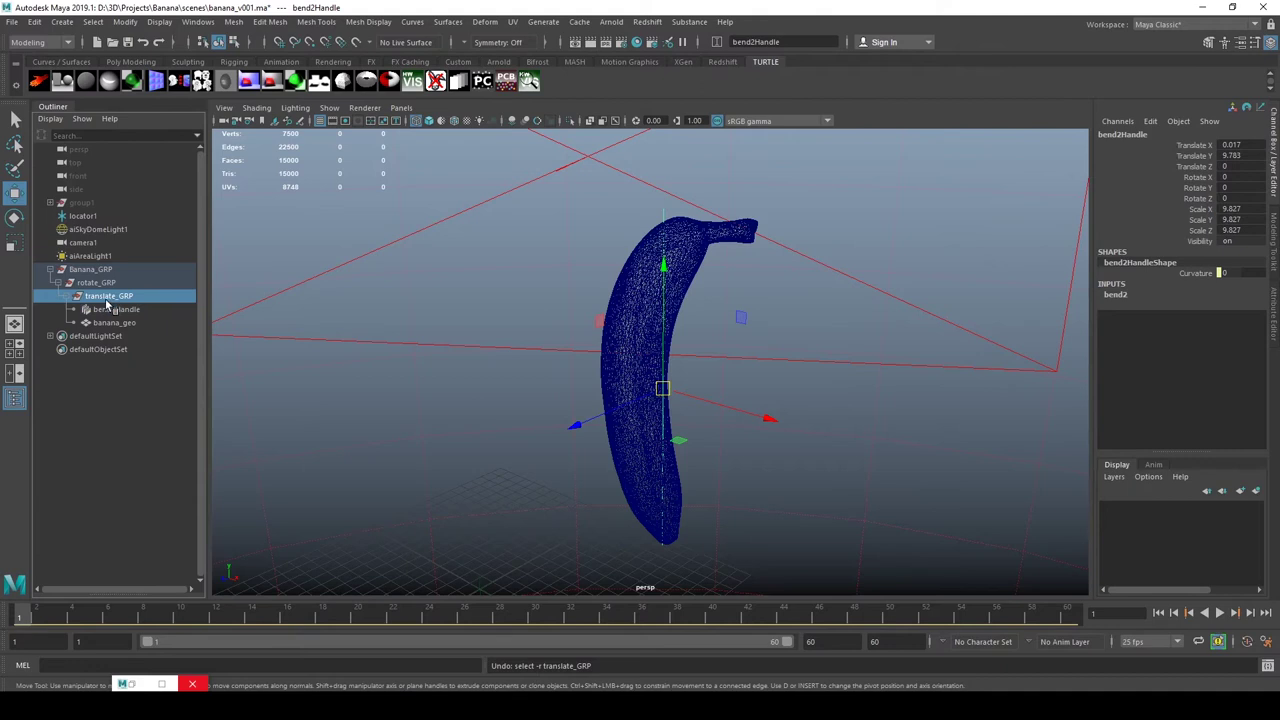
Step: Reset Translate X, Y and Z of translate_GRP to 0
{"action": "mouse_move", "coordinate": [1244, 145]}
{"action": "left_mouse_down"}
{"action": "mouse_move", "coordinate": [1241, 157]}
{"action": "mouse_move", "coordinate": [1247, 146]}
{"action": "left_mouse_up"}
{"action": "left_click", "coordinate": [1240, 148]}
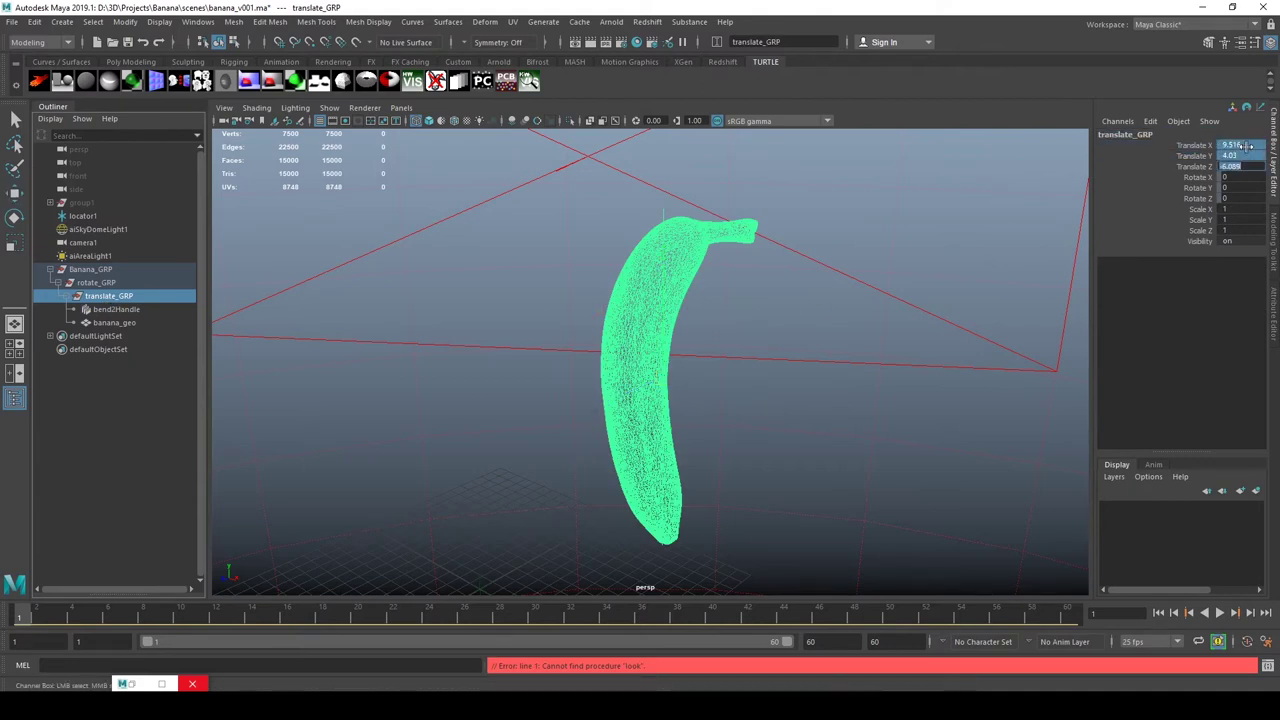
{"action": "key", "text": "Return"}
{"action": "middle_click_drag", "start_coordinate": [873, 272], "coordinate": [968, 209], "text": "alt"}
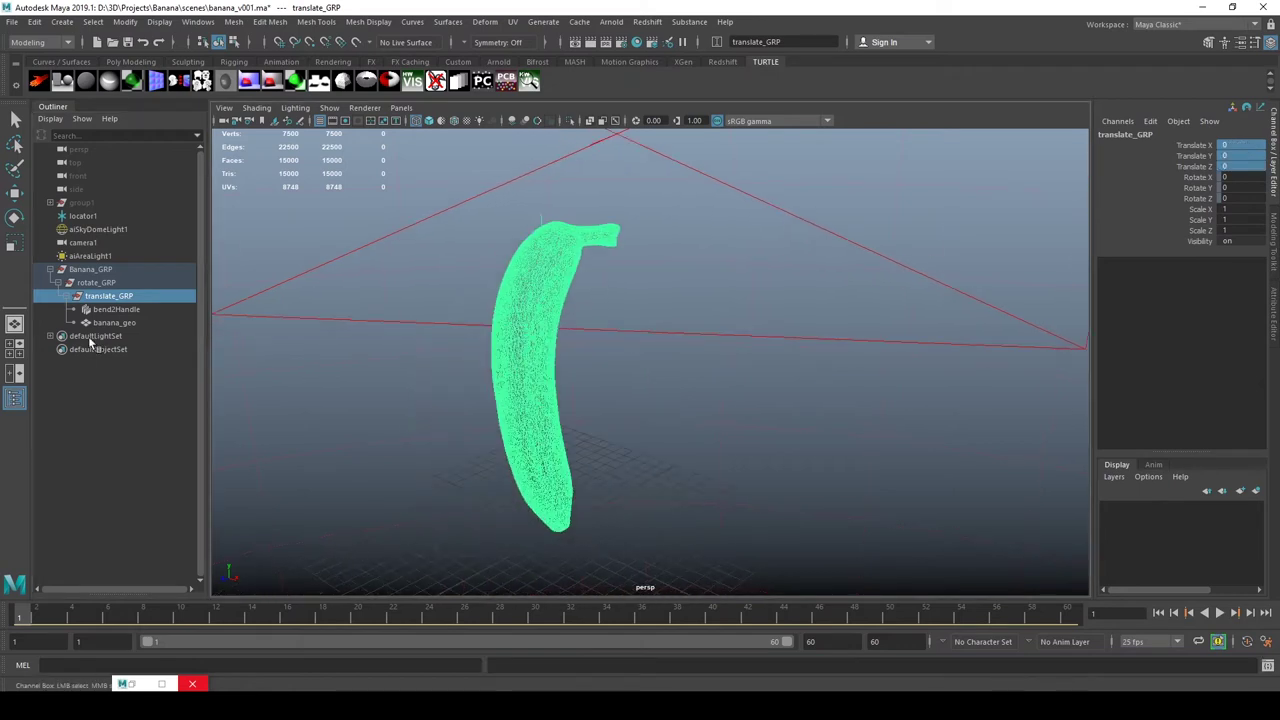
Step: Select banana_geo and switch the perspective view to shaded display
{"action": "left_click", "coordinate": [113, 322]}
{"action": "key", "text": "w"}
{"action": "left_click_drag", "start_coordinate": [548, 350], "coordinate": [643, 359], "text": "alt"}
{"action": "key", "text": "5"}
{"action": "middle_click_drag", "start_coordinate": [711, 367], "coordinate": [752, 350], "text": "alt"}
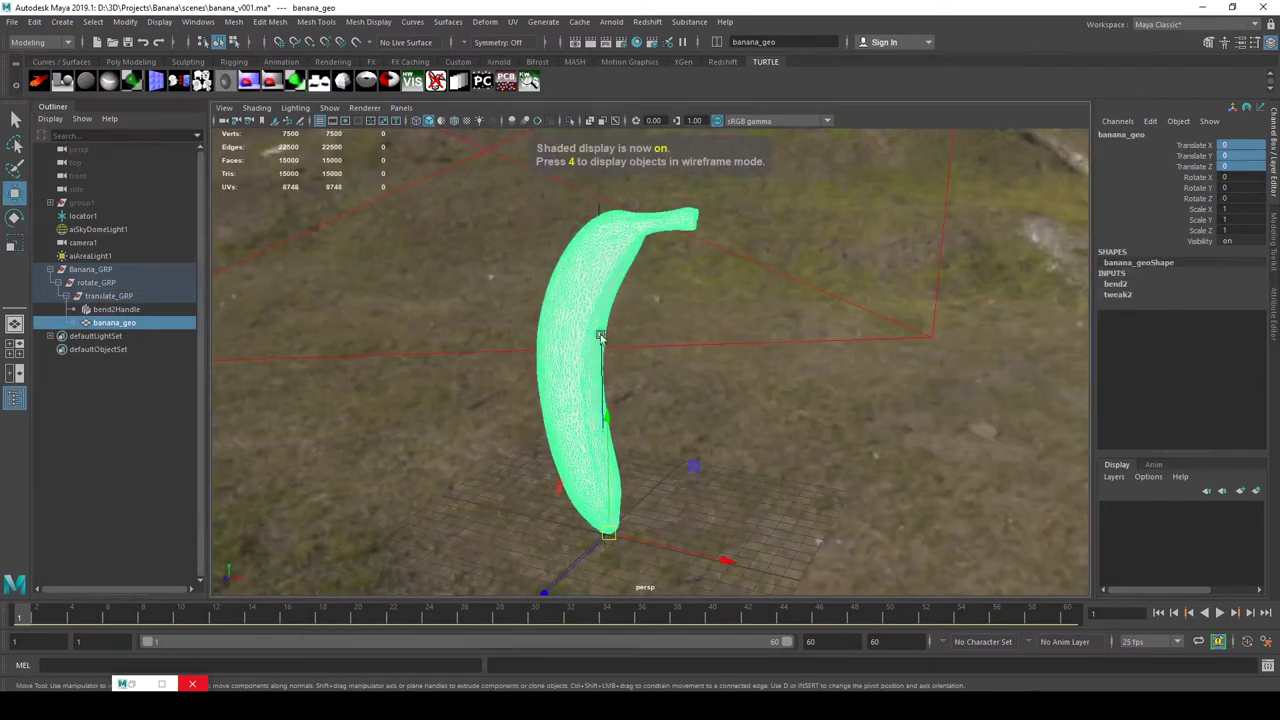
{"action": "left_click_drag", "start_coordinate": [600, 337], "coordinate": [613, 319], "text": "alt"}
{"action": "middle_click_drag", "start_coordinate": [613, 319], "coordinate": [643, 319], "text": "alt"}
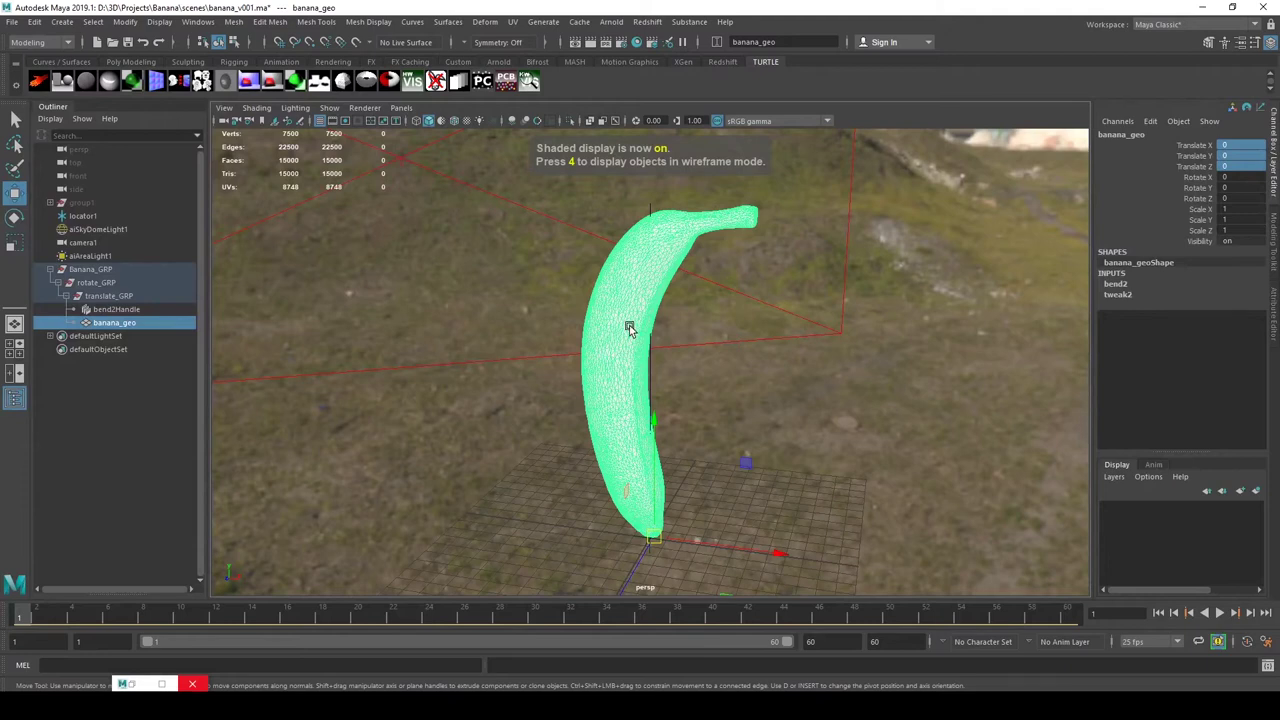
Step: Add a nonlinear Twist deformer to banana_geo and show the twist attributes
{"action": "key", "text": "space"}
{"action": "left_click", "coordinate": [722, 352]}
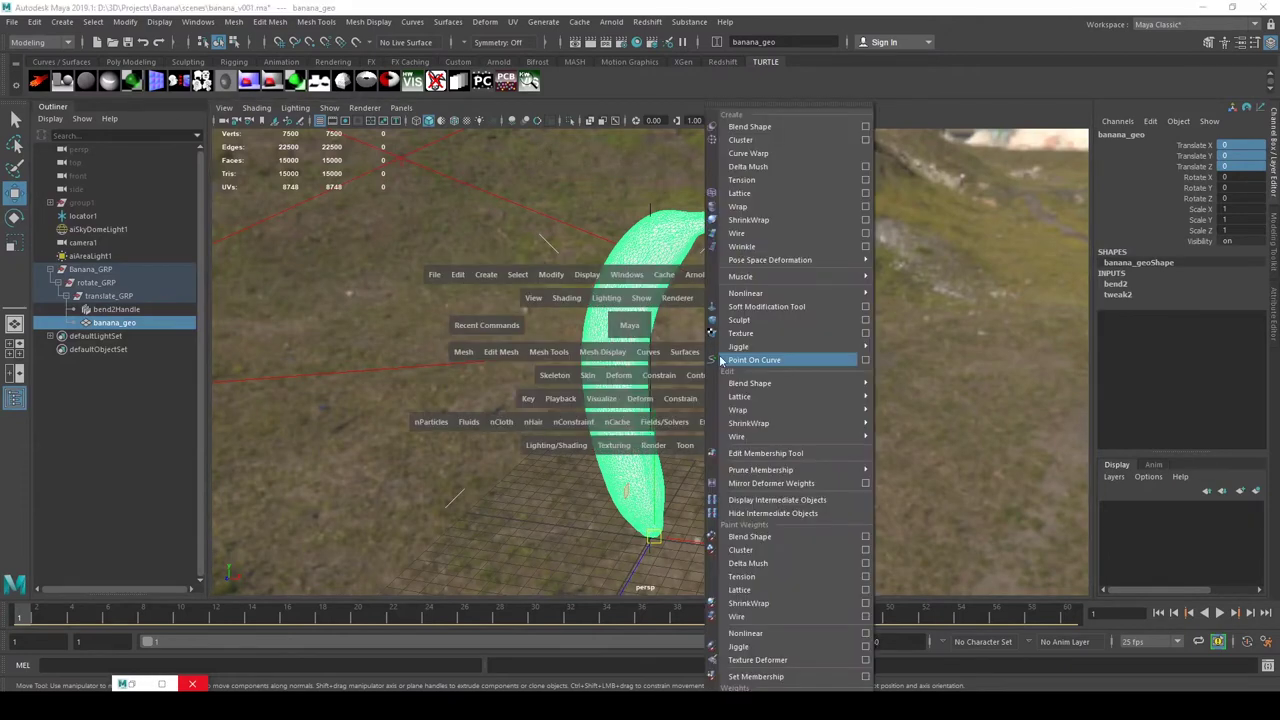
{"action": "mouse_move", "coordinate": [779, 298]}
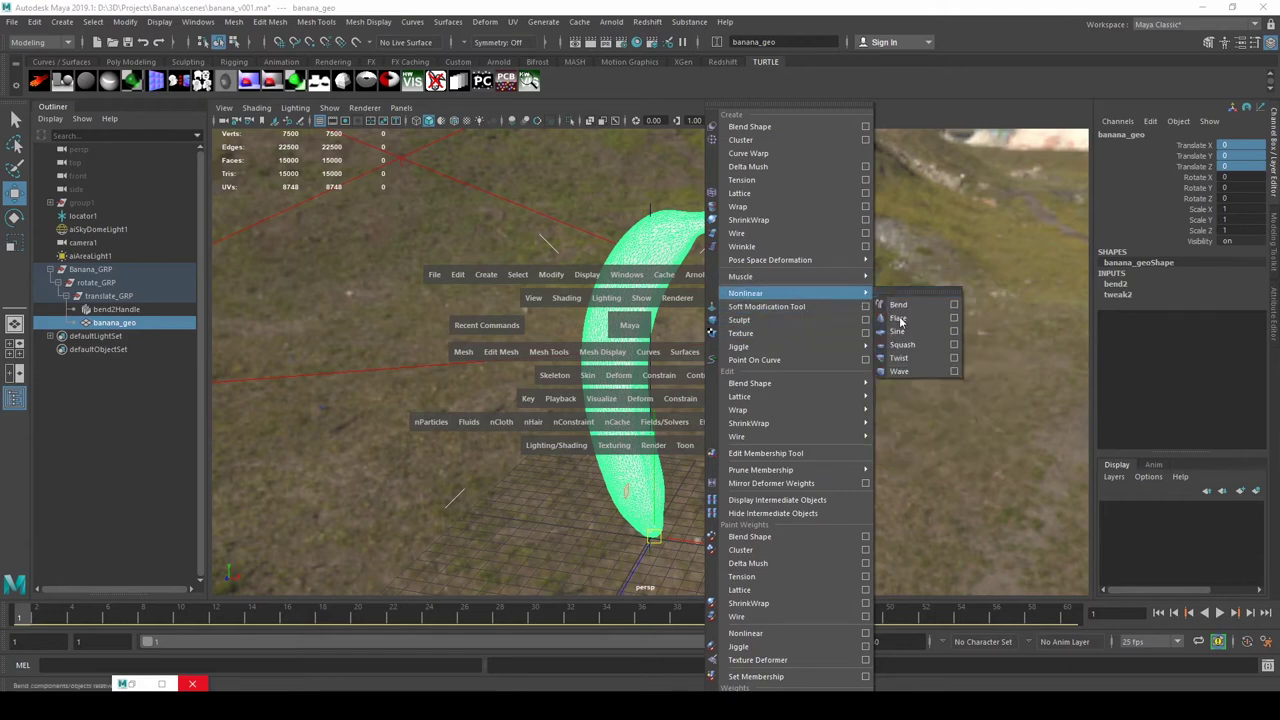
{"action": "left_click", "coordinate": [898, 358]}
{"action": "mouse_move", "coordinate": [797, 302]}
{"action": "left_mouse_down", "text": "alt"}
{"action": "mouse_move", "coordinate": [780, 300]}
{"action": "mouse_move", "coordinate": [807, 275]}
{"action": "mouse_move", "coordinate": [800, 290]}
{"action": "left_mouse_up", "text": "alt"}
{"action": "left_click_drag", "start_coordinate": [688, 272], "coordinate": [1062, 276], "text": "alt"}
{"action": "left_click", "coordinate": [1115, 284]}
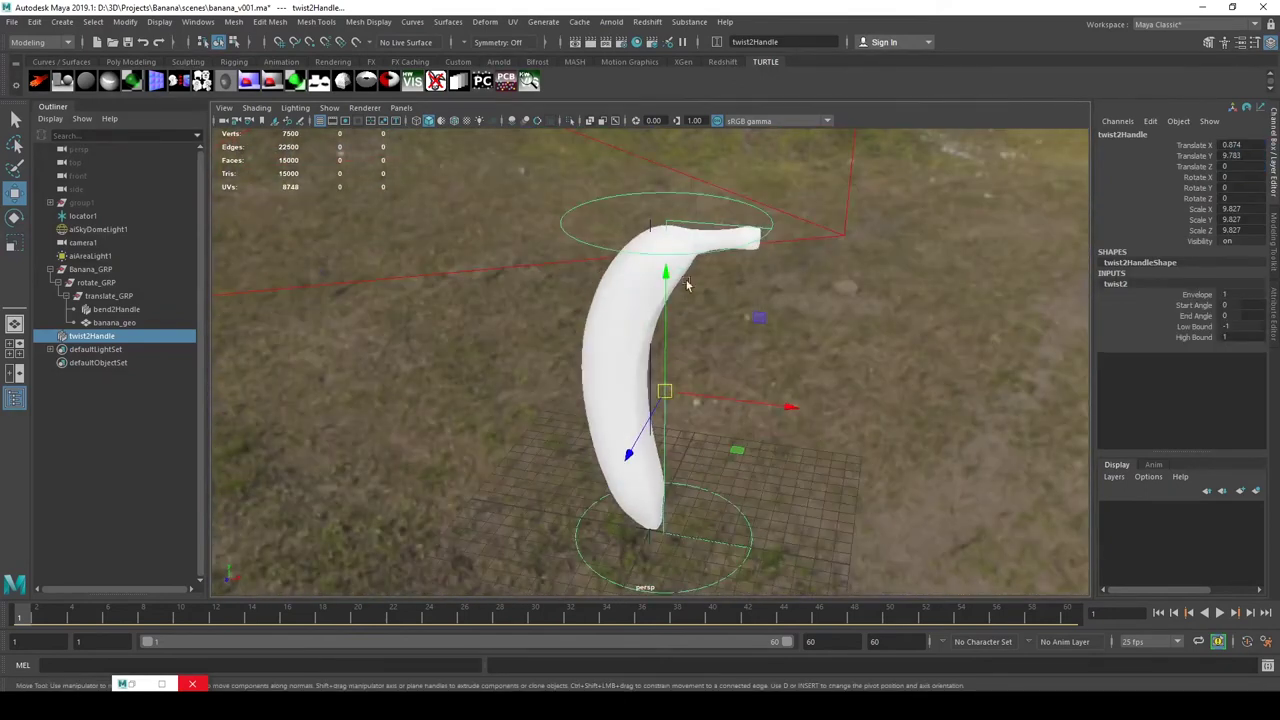
Step: Parent the twist handle under translate_GRP and expand its twist input attributes
{"action": "left_click_drag", "start_coordinate": [490, 292], "coordinate": [518, 296], "text": "alt"}
{"action": "middle_click_drag", "start_coordinate": [87, 342], "coordinate": [112, 318]}
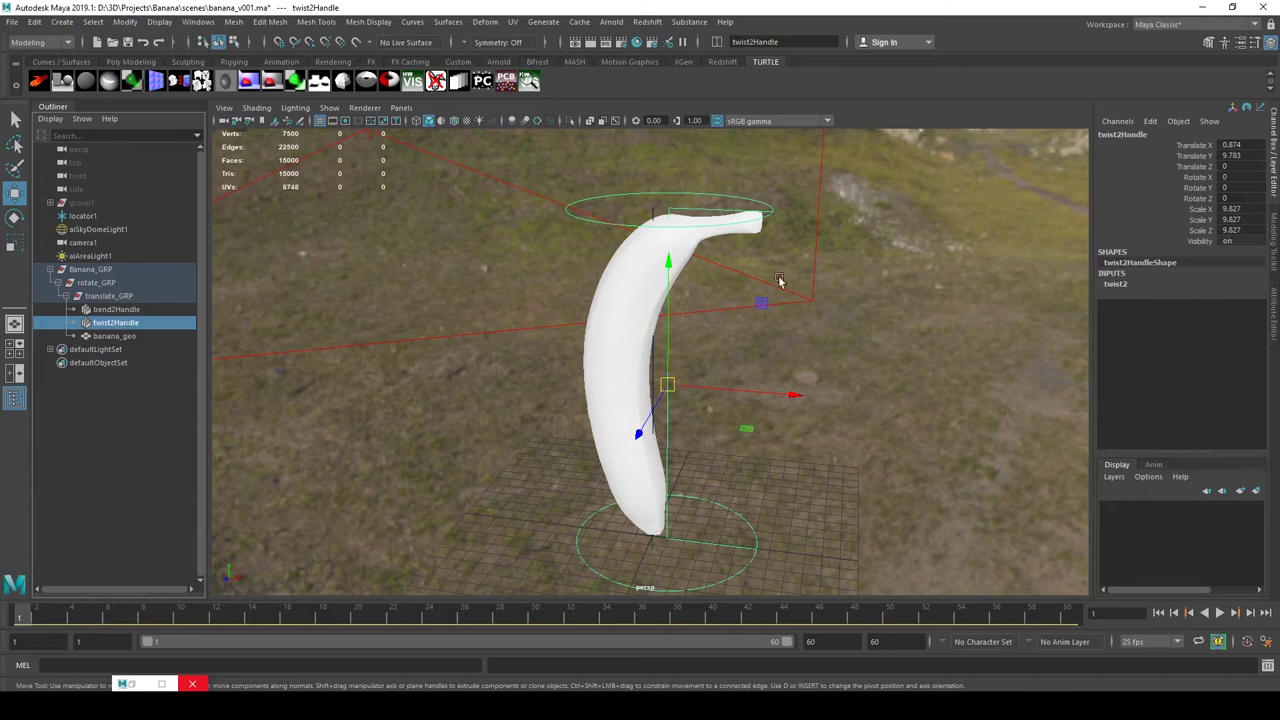
{"action": "left_click_drag", "start_coordinate": [780, 281], "coordinate": [775, 287], "text": "alt"}
{"action": "left_click", "coordinate": [1119, 286]}
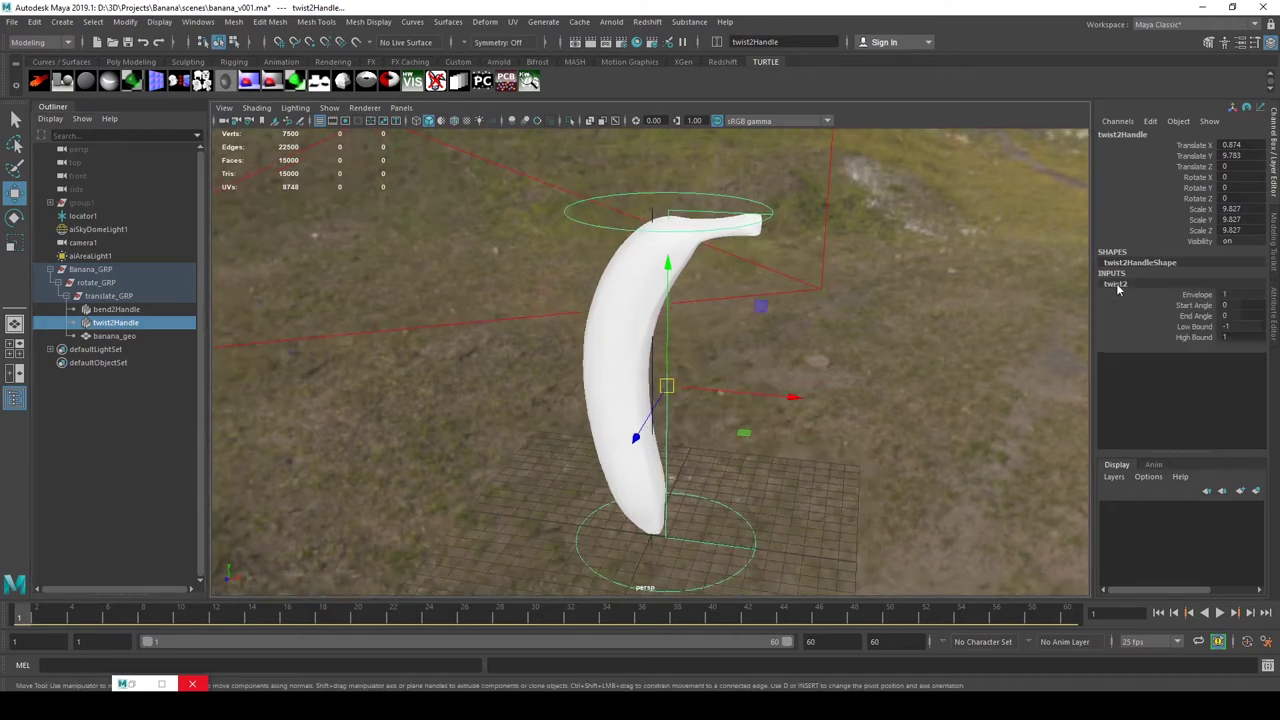
Step: Key the twist deformer's Start Angle at 0 on frame 12
{"action": "left_click", "coordinate": [1195, 306]}
{"action": "left_click", "coordinate": [1196, 316]}
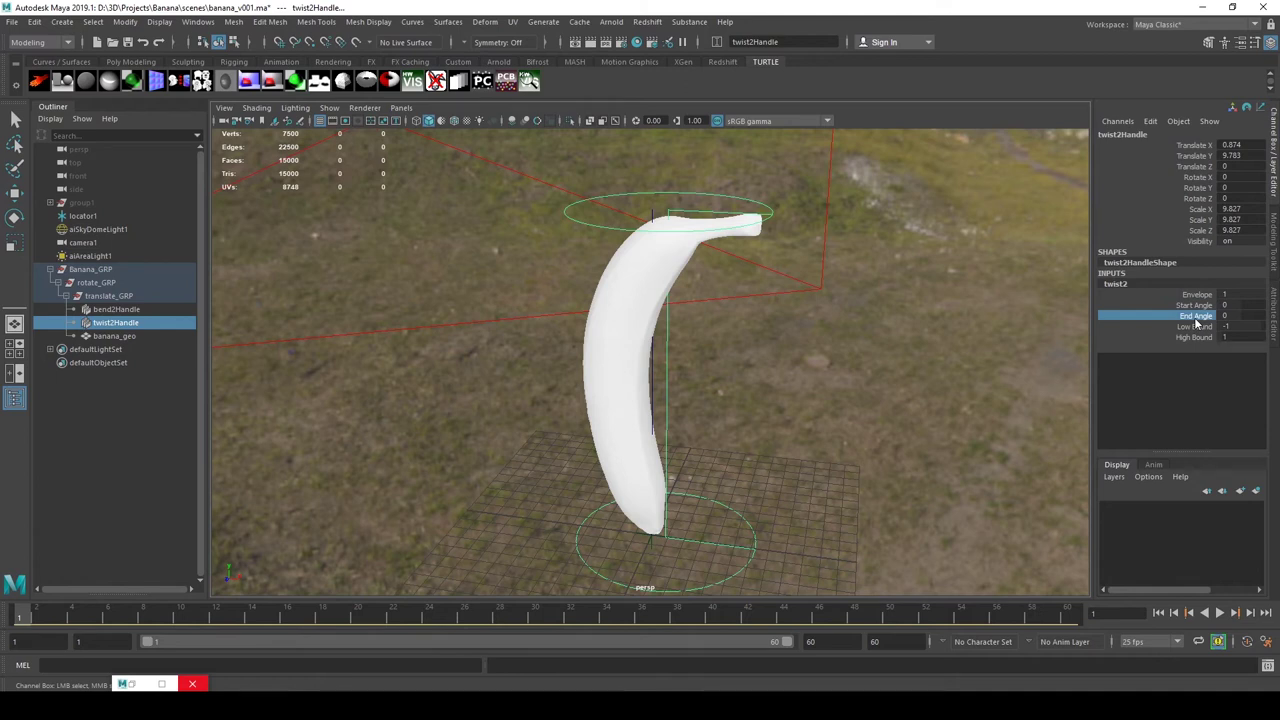
{"action": "left_click_drag", "start_coordinate": [678, 302], "coordinate": [643, 294], "text": "alt"}
{"action": "left_click", "coordinate": [1201, 308]}
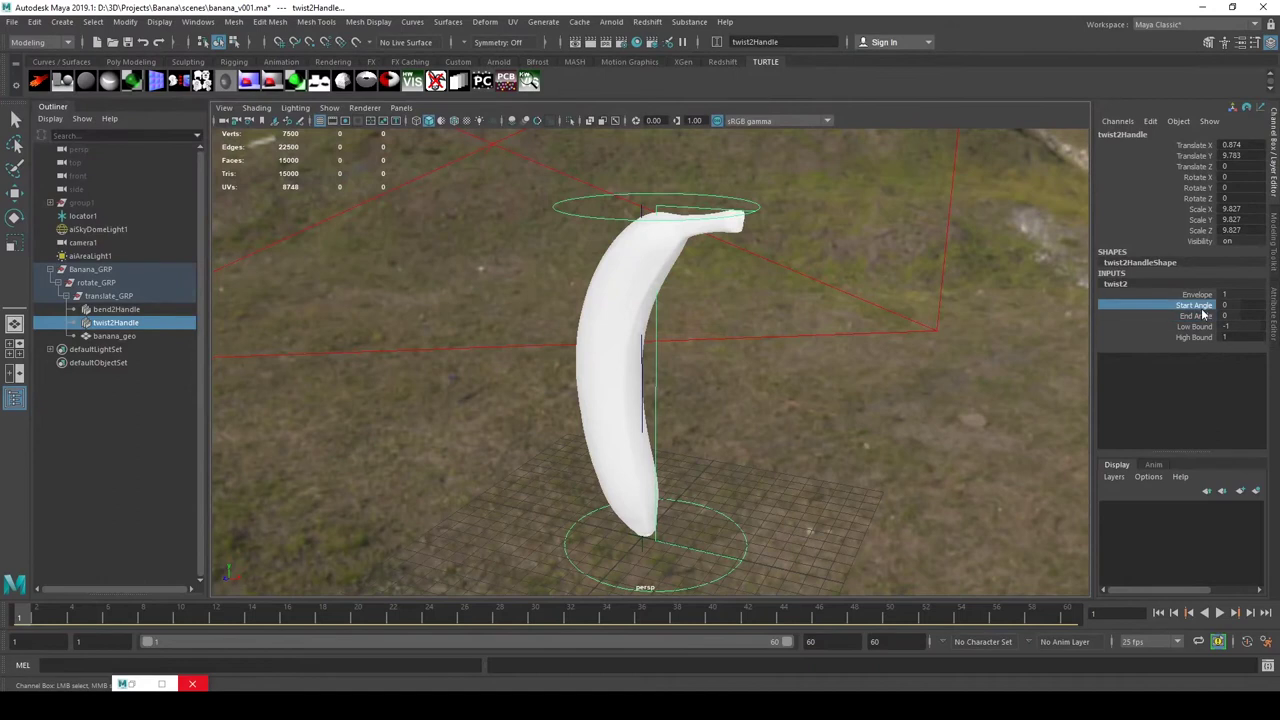
{"action": "left_click", "coordinate": [1202, 316]}
{"action": "left_click", "coordinate": [1193, 307]}
{"action": "left_click_drag", "start_coordinate": [121, 601], "coordinate": [18, 620]}
{"action": "left_click_drag", "start_coordinate": [147, 621], "coordinate": [216, 622]}
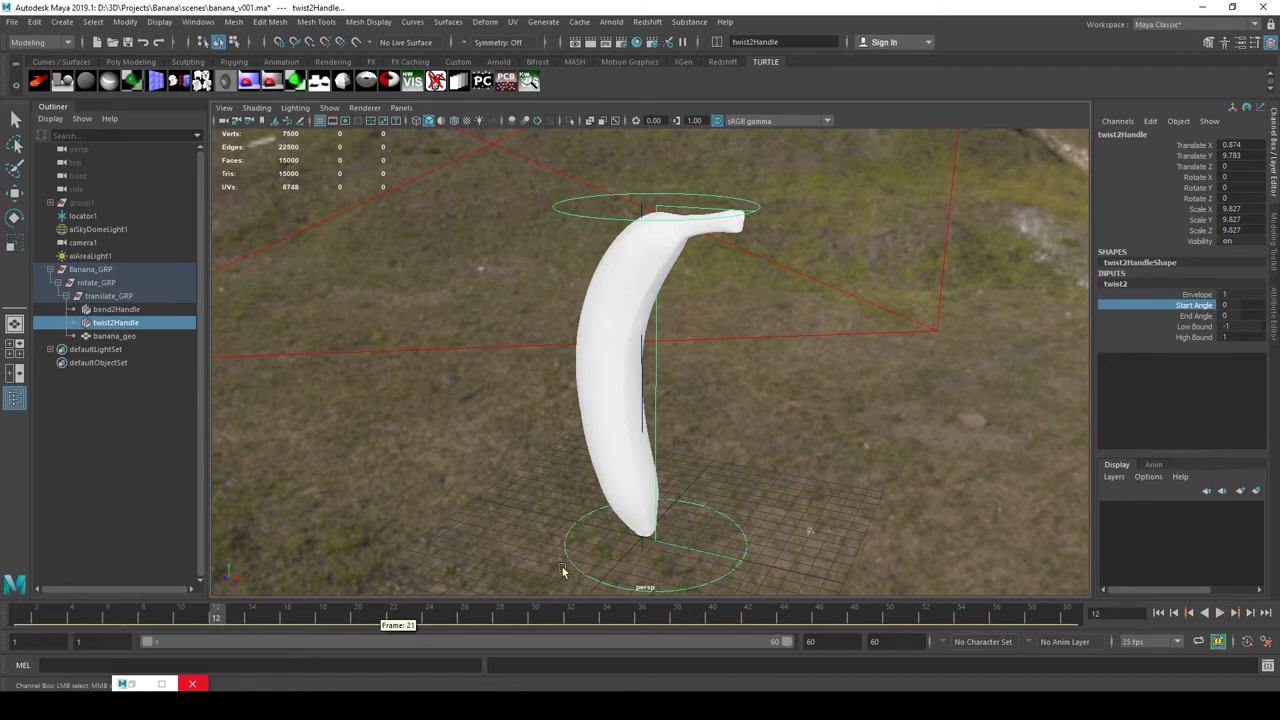
{"action": "right_click", "coordinate": [1199, 311]}
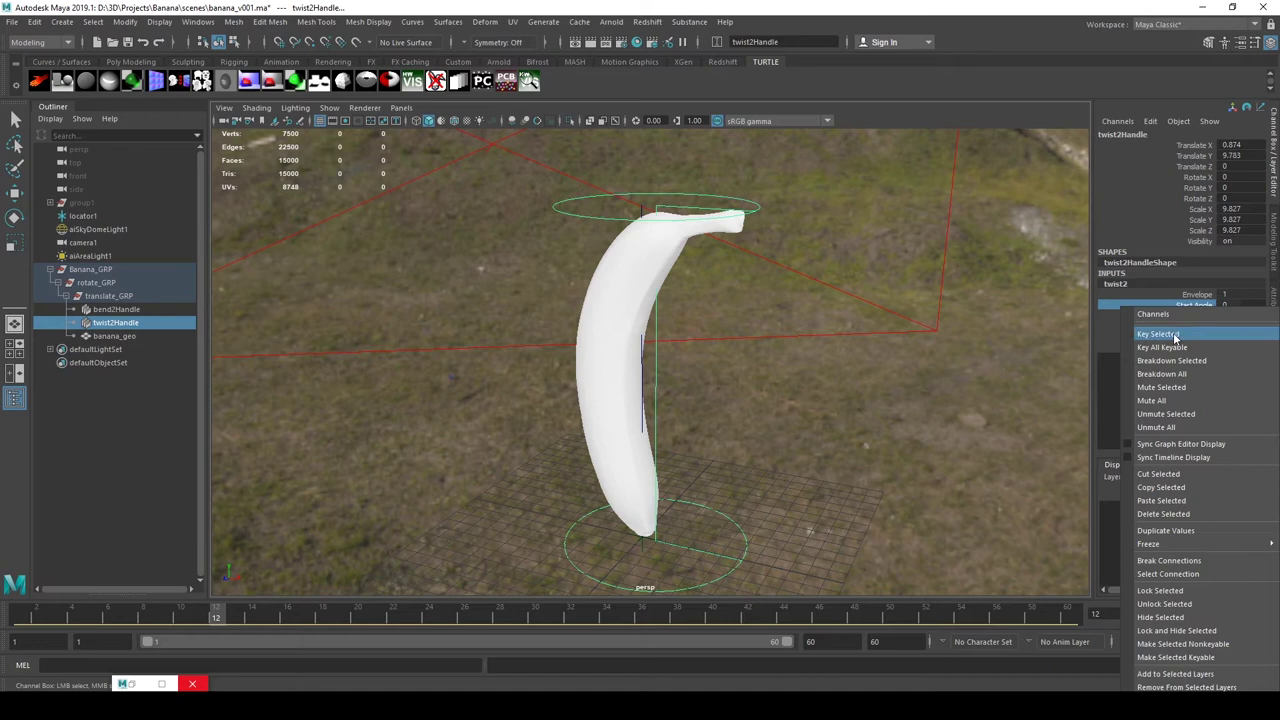
{"action": "left_click", "coordinate": [1174, 336]}
Step: Set the twist's Start Angle to 360 on frame 24 and key it
{"action": "left_click_drag", "start_coordinate": [223, 617], "coordinate": [428, 620]}
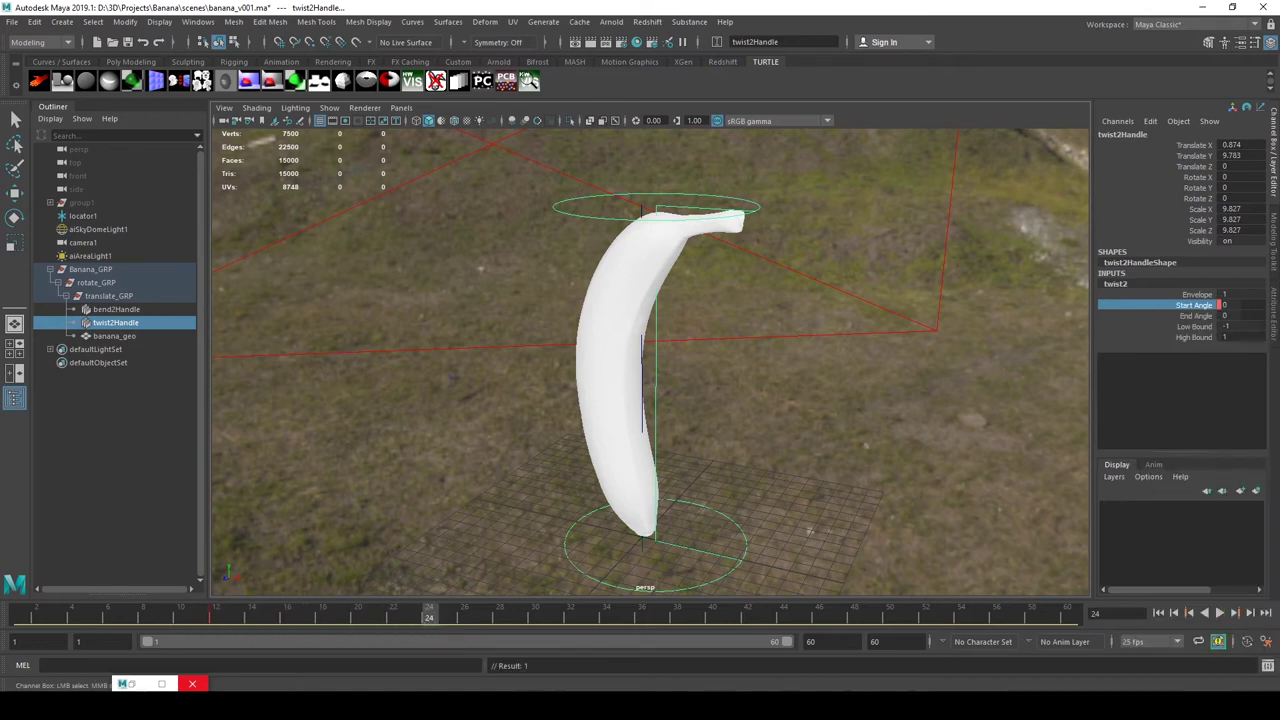
{"action": "double_click", "coordinate": [1252, 305]}
{"action": "type", "text": "360"}
{"action": "key", "text": "Return"}
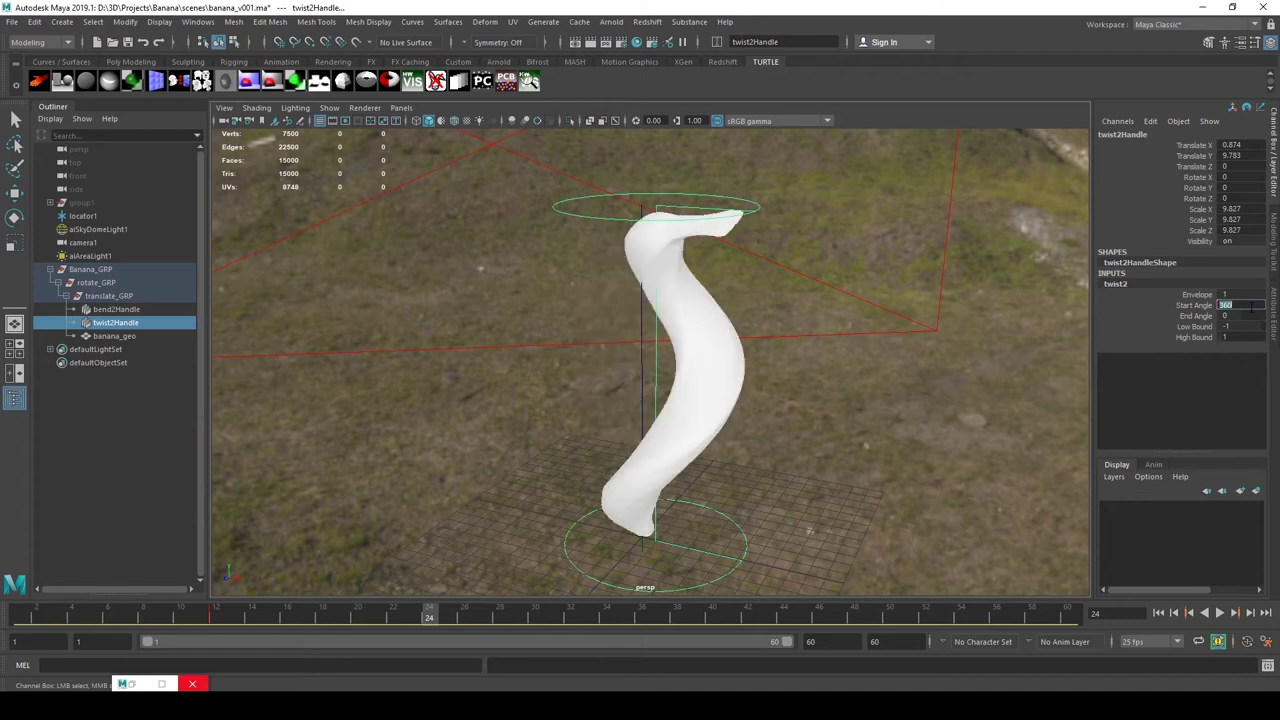
{"action": "right_click", "coordinate": [1217, 311]}
{"action": "left_click", "coordinate": [1207, 316]}
{"action": "left_click_drag", "start_coordinate": [399, 620], "coordinate": [429, 608]}
Step: Key the twist's End Angle at 0 on frame 18
{"action": "left_click_drag", "start_coordinate": [764, 320], "coordinate": [868, 258], "text": "alt"}
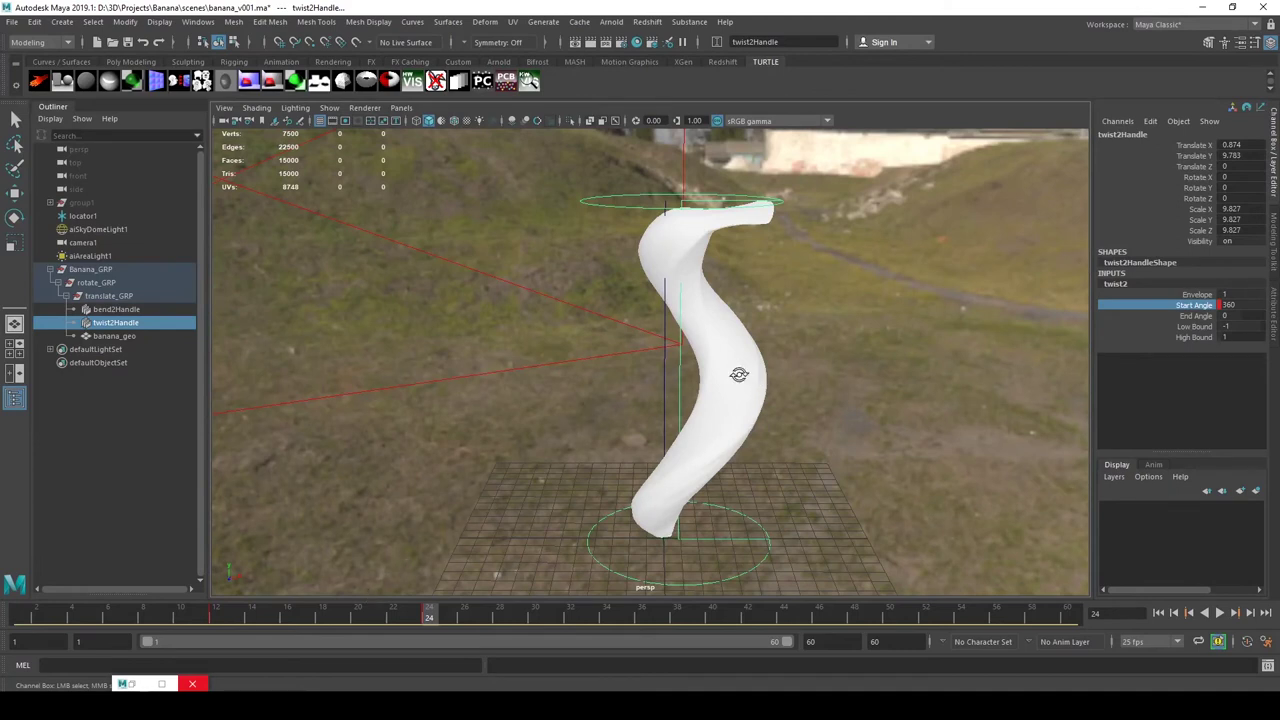
{"action": "left_click_drag", "start_coordinate": [738, 374], "coordinate": [717, 377], "text": "alt"}
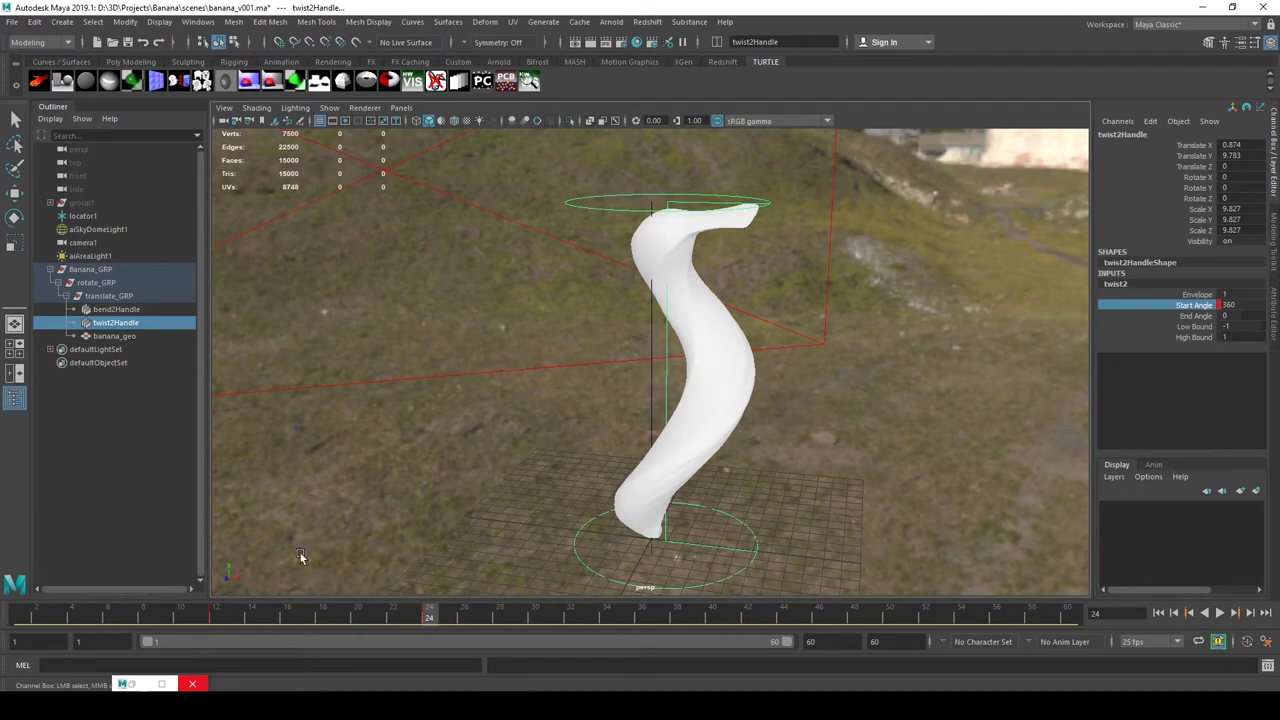
{"action": "left_click_drag", "start_coordinate": [346, 614], "coordinate": [323, 630]}
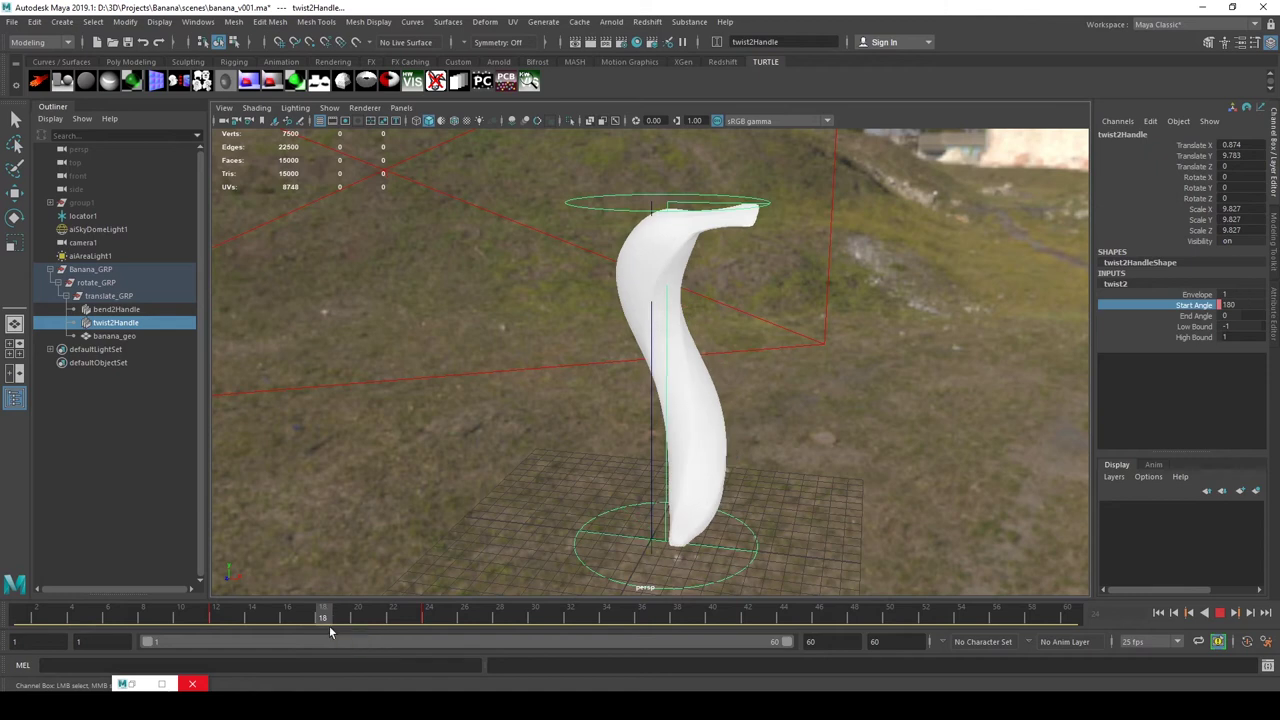
{"action": "left_click", "coordinate": [1210, 316]}
{"action": "right_click", "coordinate": [1208, 318]}
{"action": "left_click", "coordinate": [1205, 343]}
Step: Scrub the timeline between frames 12 and 30 to review how the banana twists
{"action": "left_click_drag", "start_coordinate": [340, 621], "coordinate": [535, 630]}
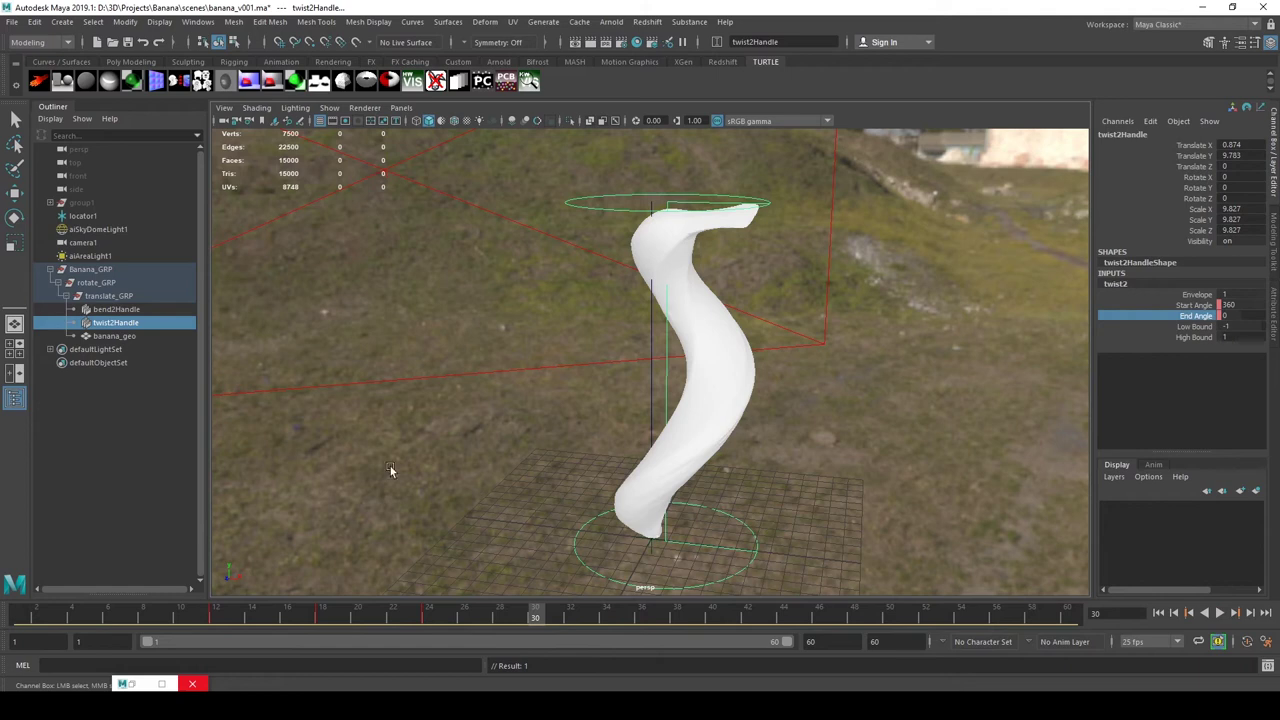
{"action": "left_click", "coordinate": [323, 617]}
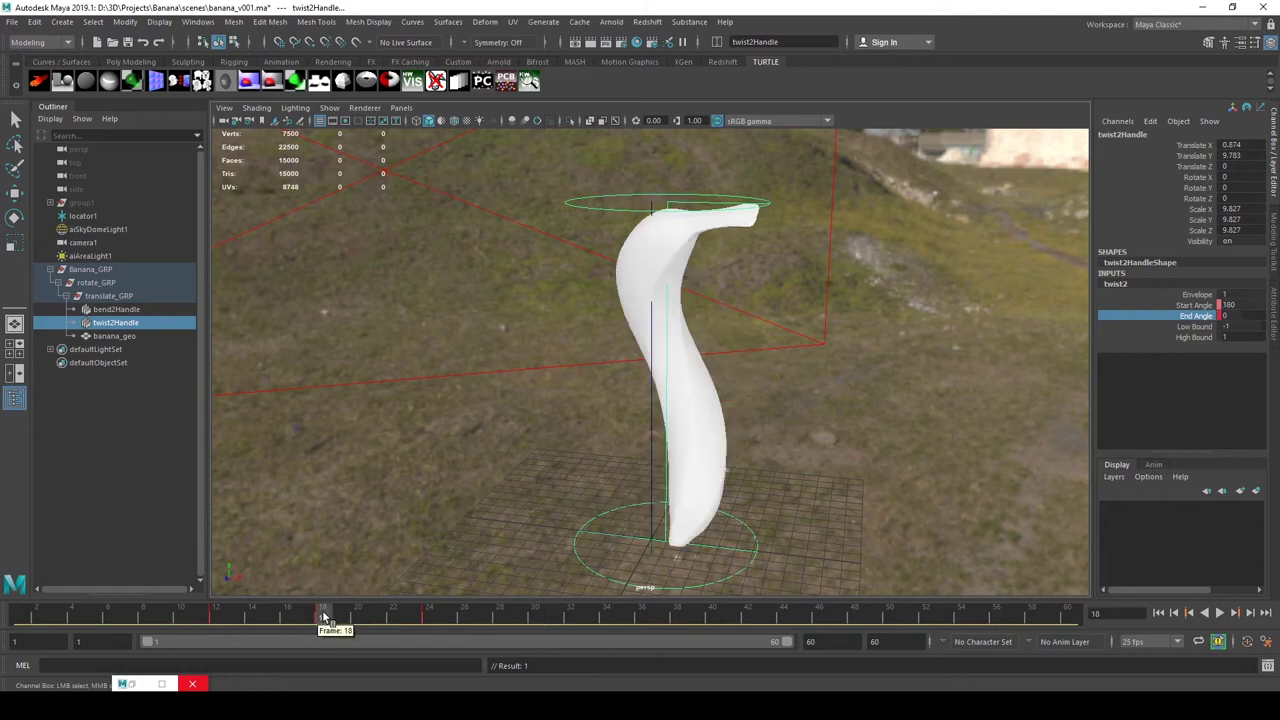
{"action": "left_click", "coordinate": [220, 617]}
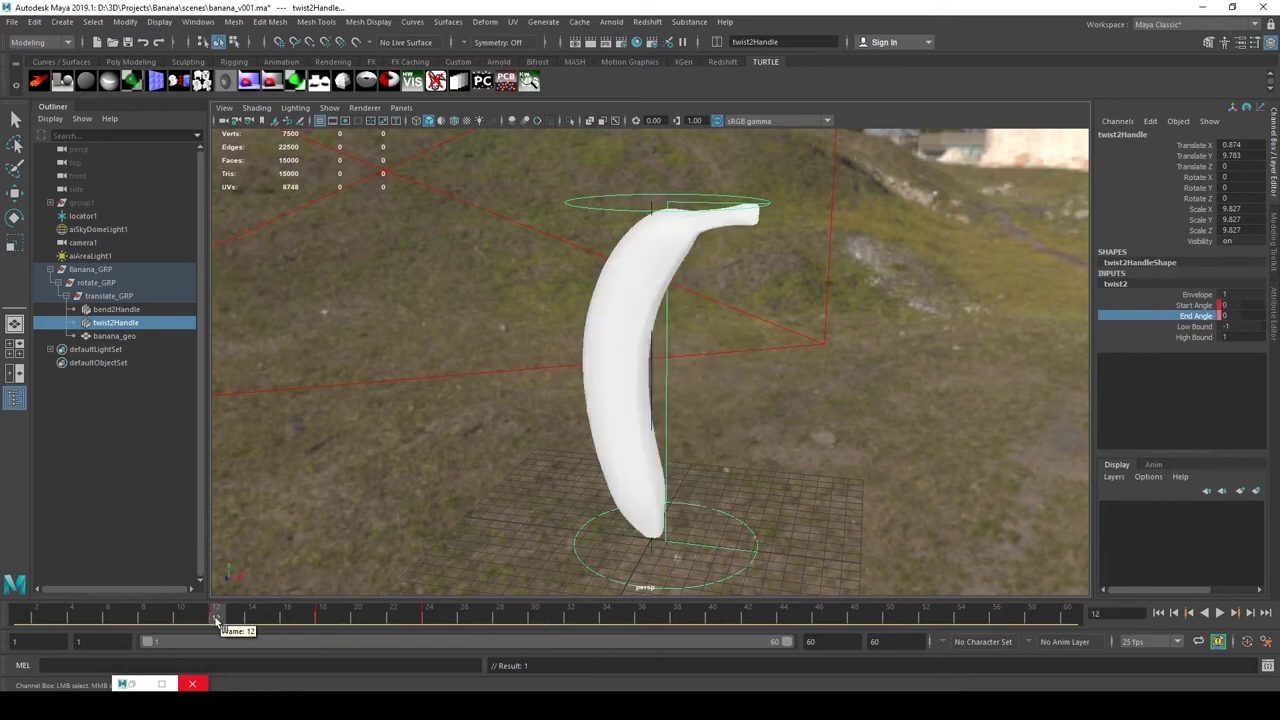
{"action": "left_click_drag", "start_coordinate": [216, 620], "coordinate": [430, 622]}
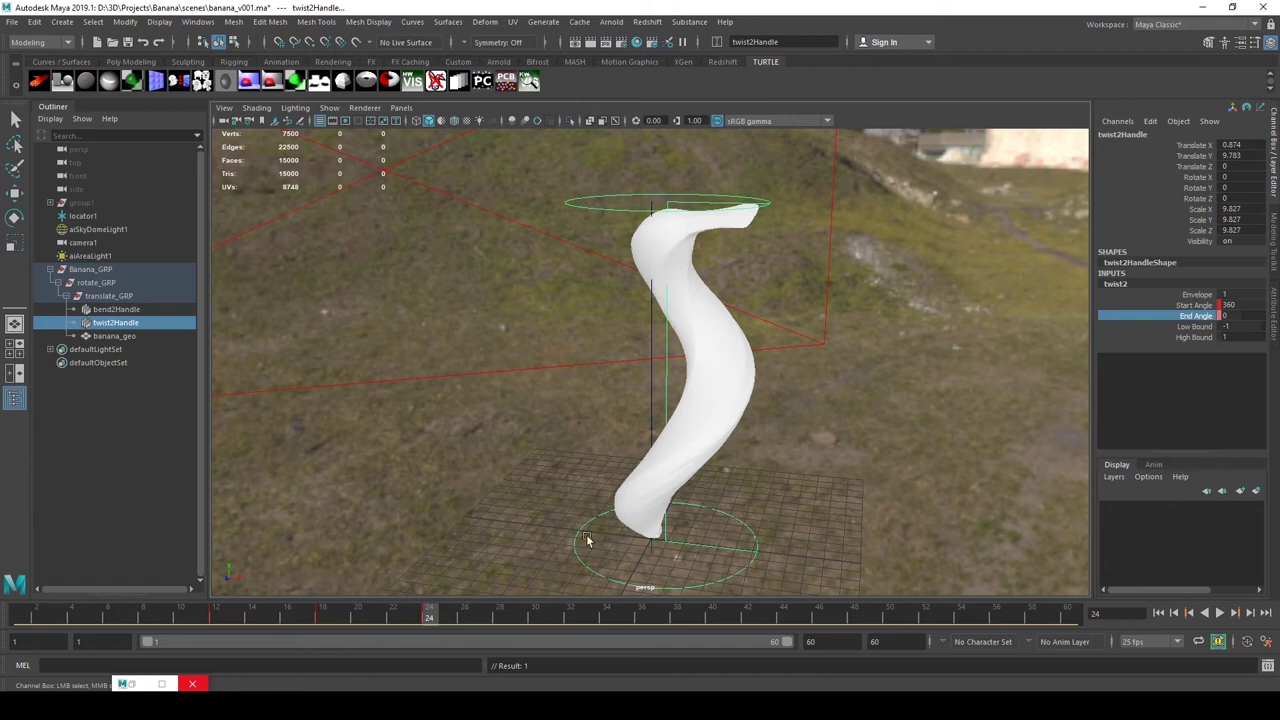
{"action": "left_click_drag", "start_coordinate": [350, 613], "coordinate": [322, 613]}
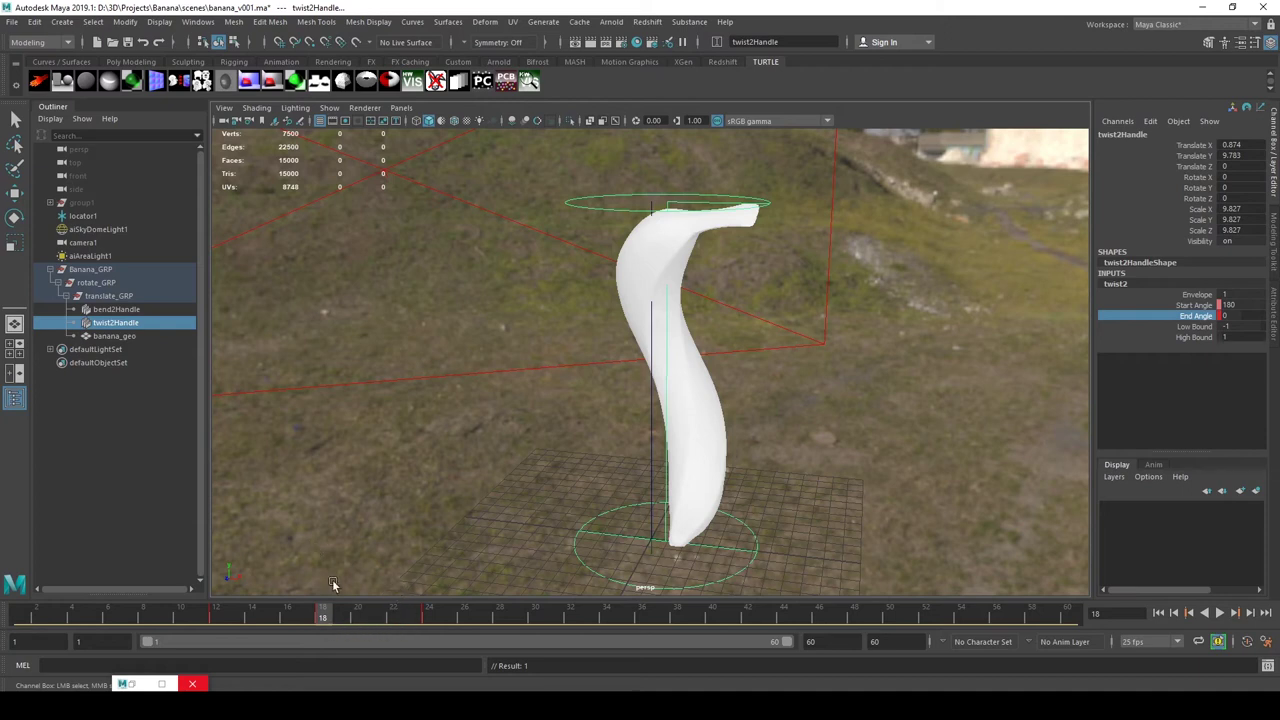
{"action": "left_click", "coordinate": [216, 615]}
{"action": "left_click_drag", "start_coordinate": [229, 625], "coordinate": [325, 622]}
Step: Set the twist's End Angle to 360 on frame 28 and key it
{"action": "left_click_drag", "start_coordinate": [357, 612], "coordinate": [500, 622]}
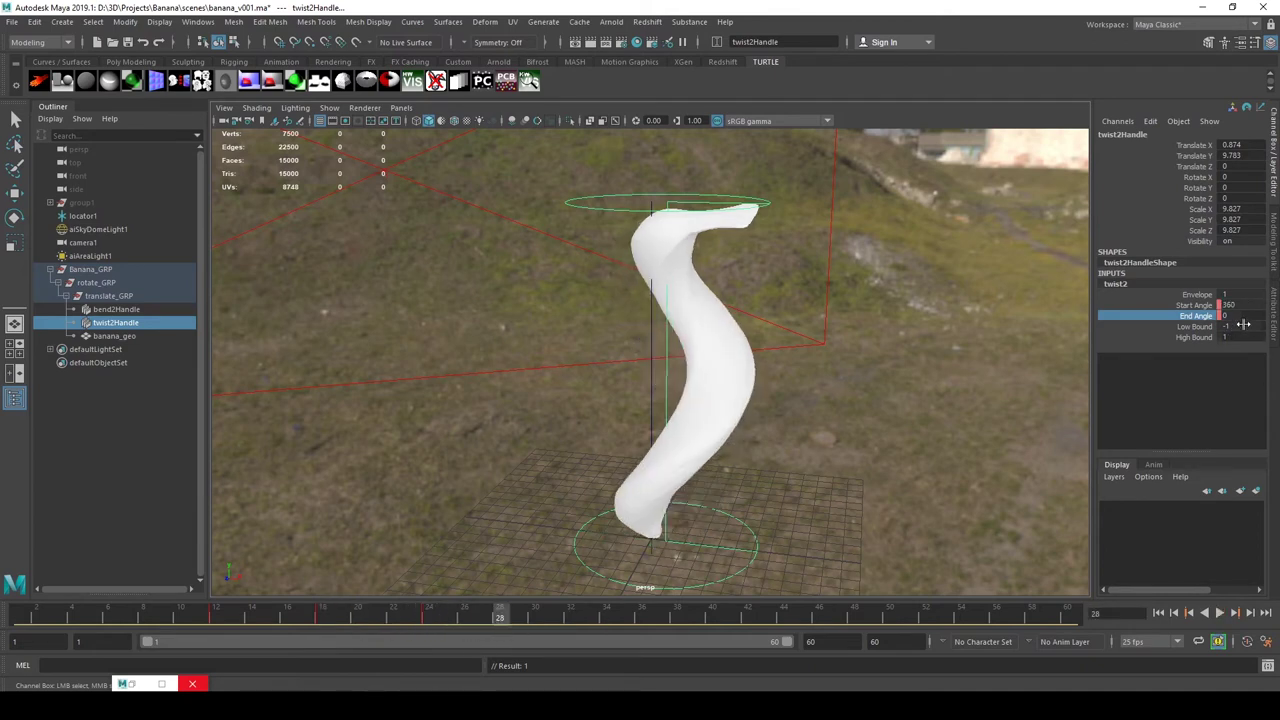
{"action": "left_click", "coordinate": [1245, 316]}
{"action": "type", "text": "3"}
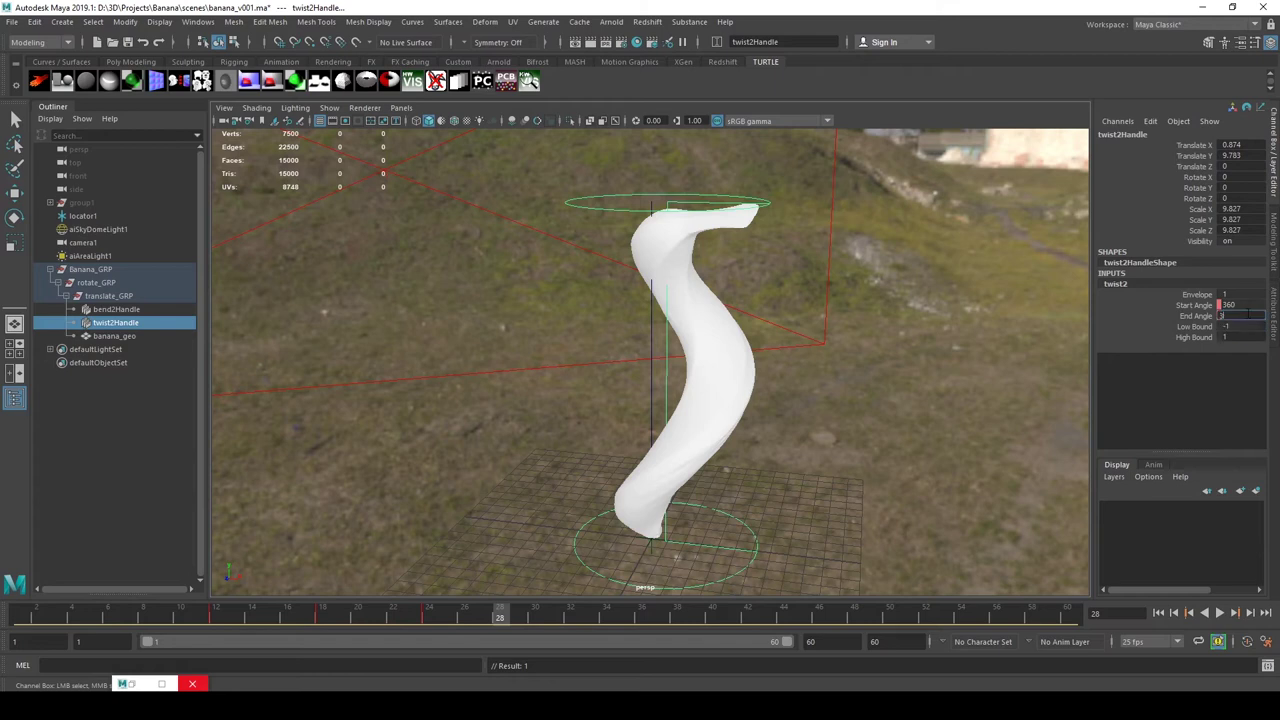
{"action": "type", "text": "60"}
{"action": "key", "text": "Return"}
{"action": "right_click", "coordinate": [1196, 316]}
{"action": "left_click", "coordinate": [1186, 341]}
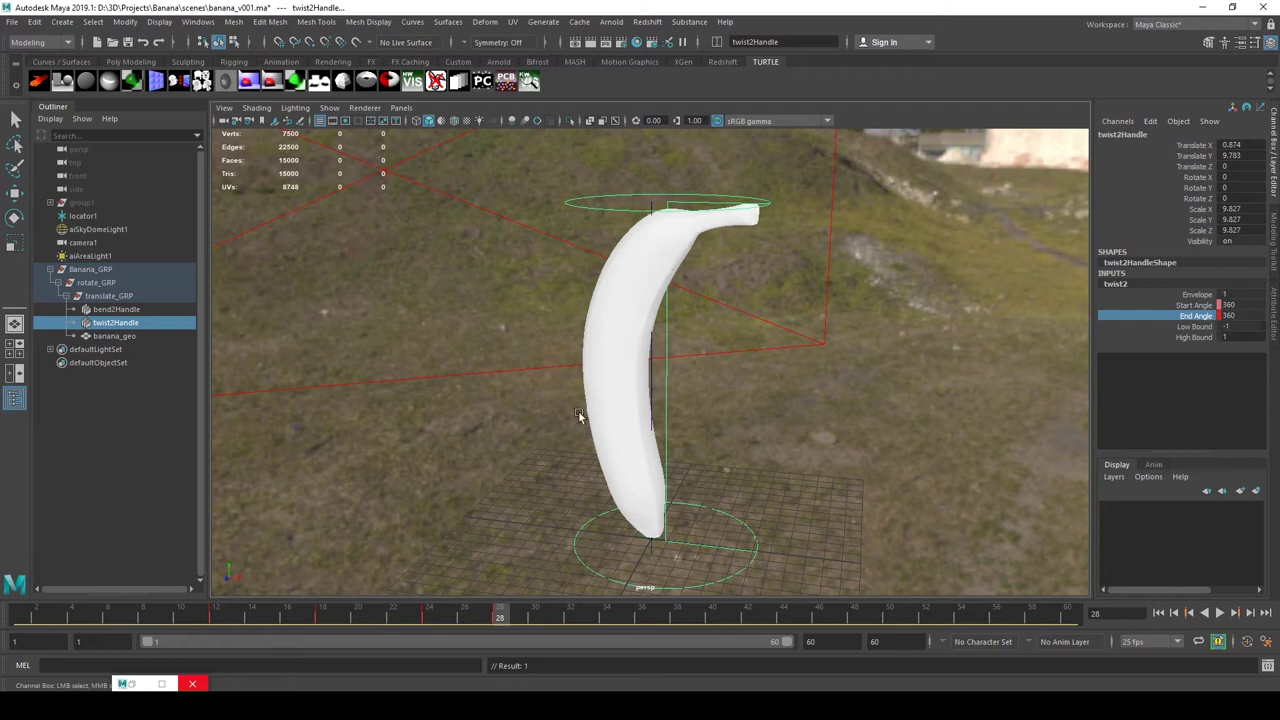
Step: Scrub and play back the twist animation, and return to frame 12
{"action": "left_click_drag", "start_coordinate": [709, 399], "coordinate": [665, 330], "text": "alt"}
{"action": "left_click", "coordinate": [488, 617]}
{"action": "left_click_drag", "start_coordinate": [490, 617], "coordinate": [375, 612]}
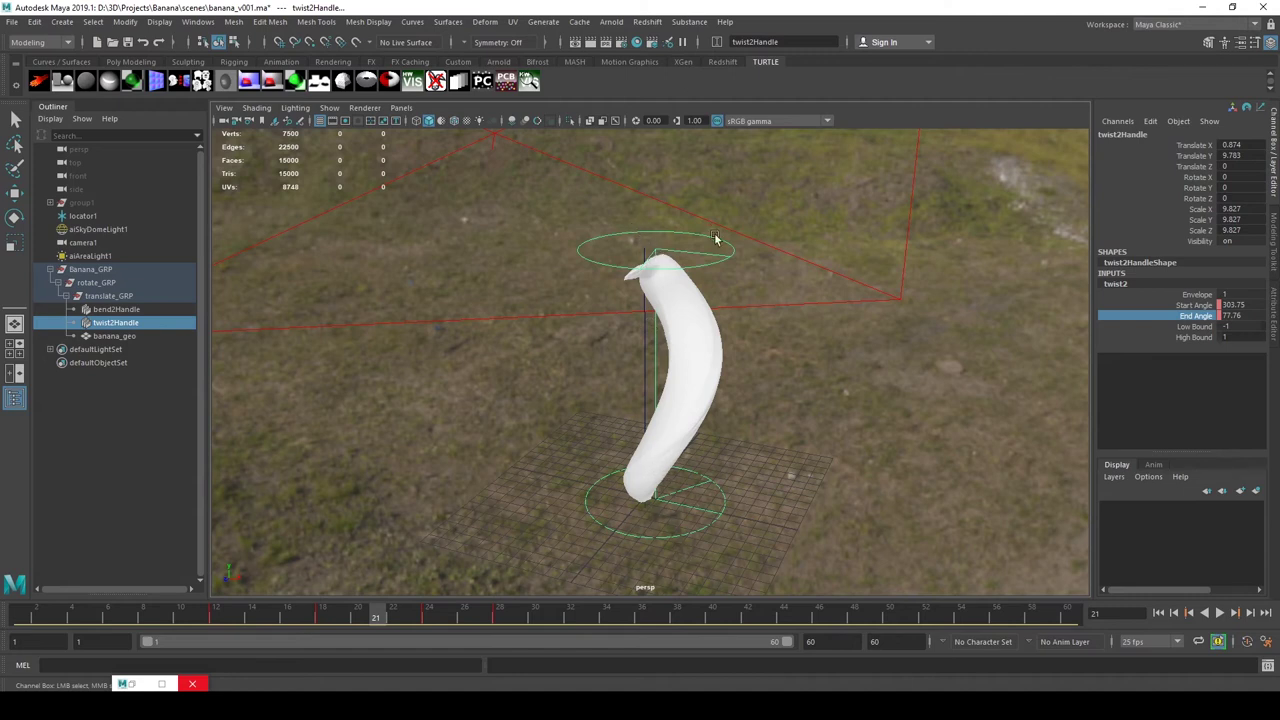
{"action": "key", "text": "alt+v"}
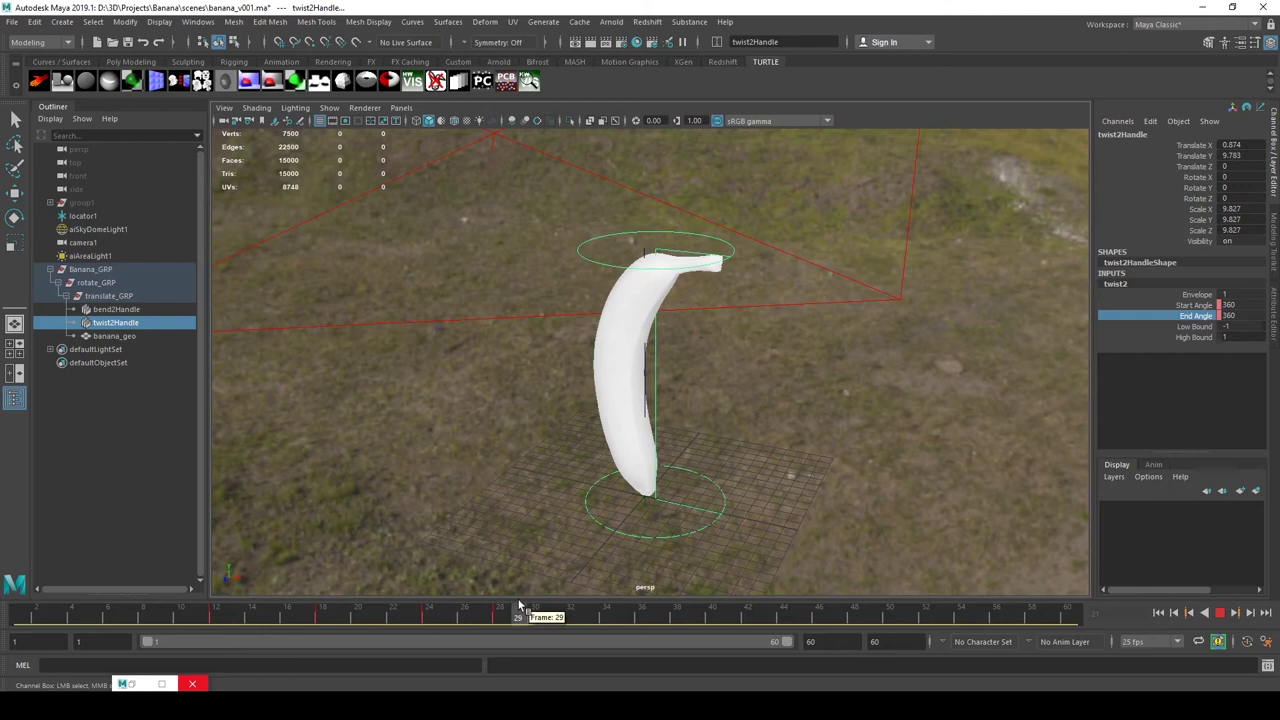
{"action": "left_click", "coordinate": [215, 604]}
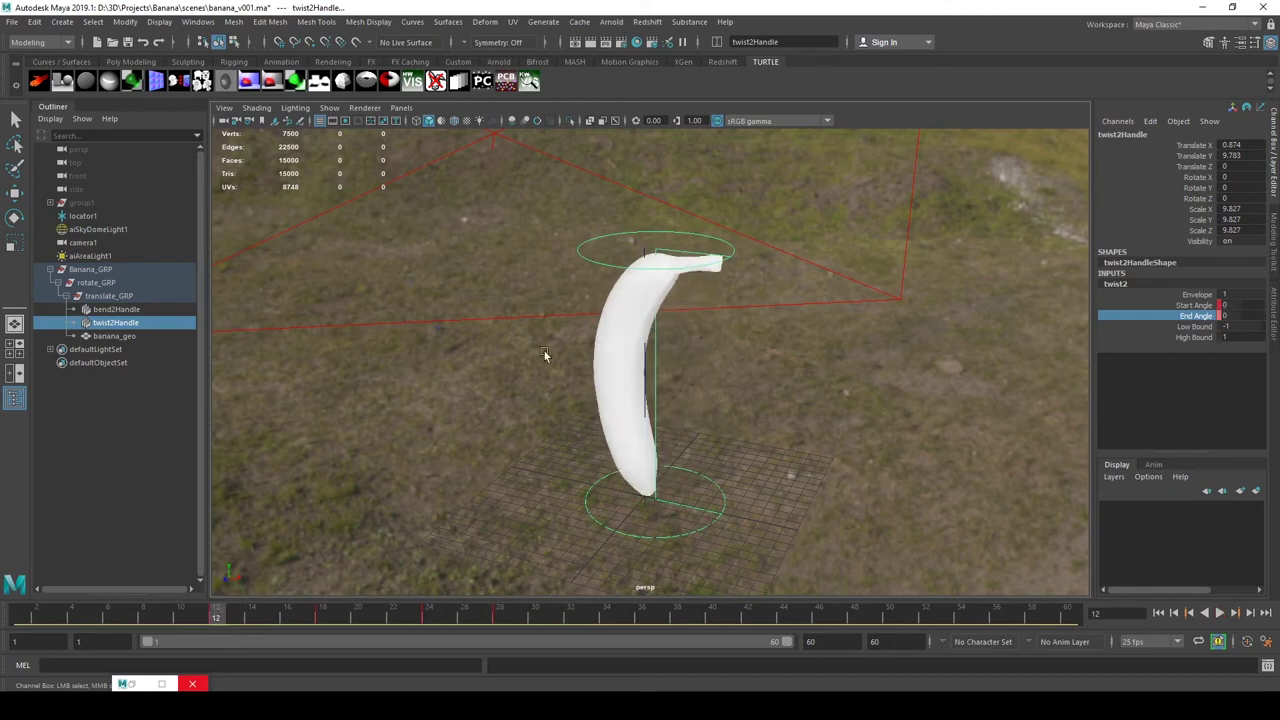
Step: Add a jiggle deformer to banana_geo
{"action": "left_click", "coordinate": [587, 328]}
{"action": "left_click", "coordinate": [627, 330]}
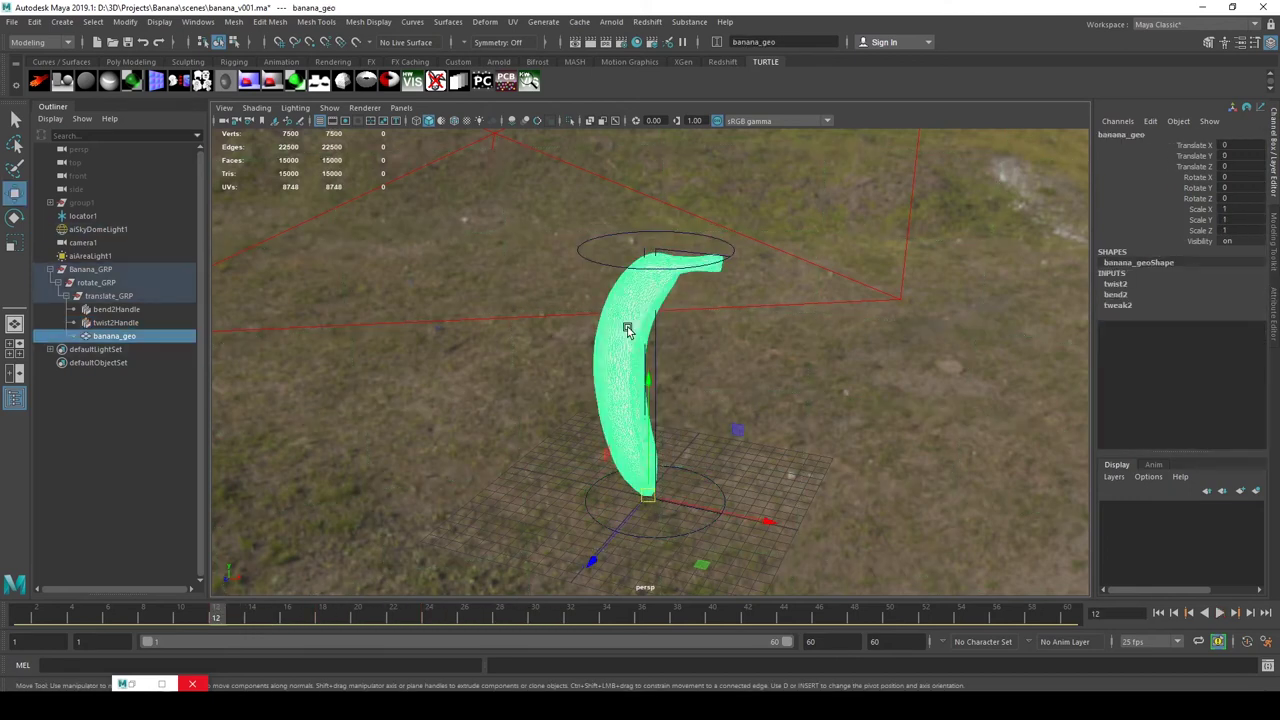
{"action": "scroll", "coordinate": [629, 328], "scroll_direction": "up", "scroll_amount": 3}
{"action": "middle_click_drag", "start_coordinate": [660, 258], "coordinate": [668, 277], "text": "alt"}
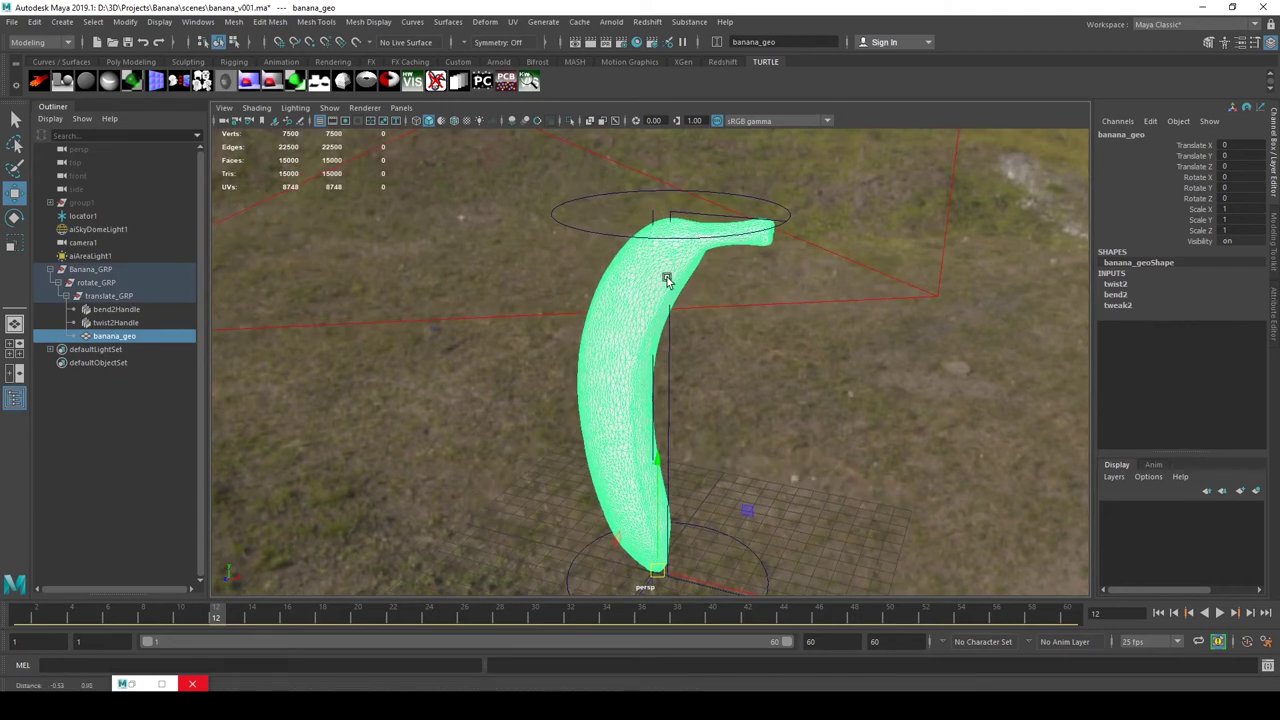
{"action": "left_click_drag", "start_coordinate": [663, 291], "coordinate": [660, 287], "text": "alt"}
{"action": "scroll", "coordinate": [660, 288], "scroll_direction": "up", "scroll_amount": 2}
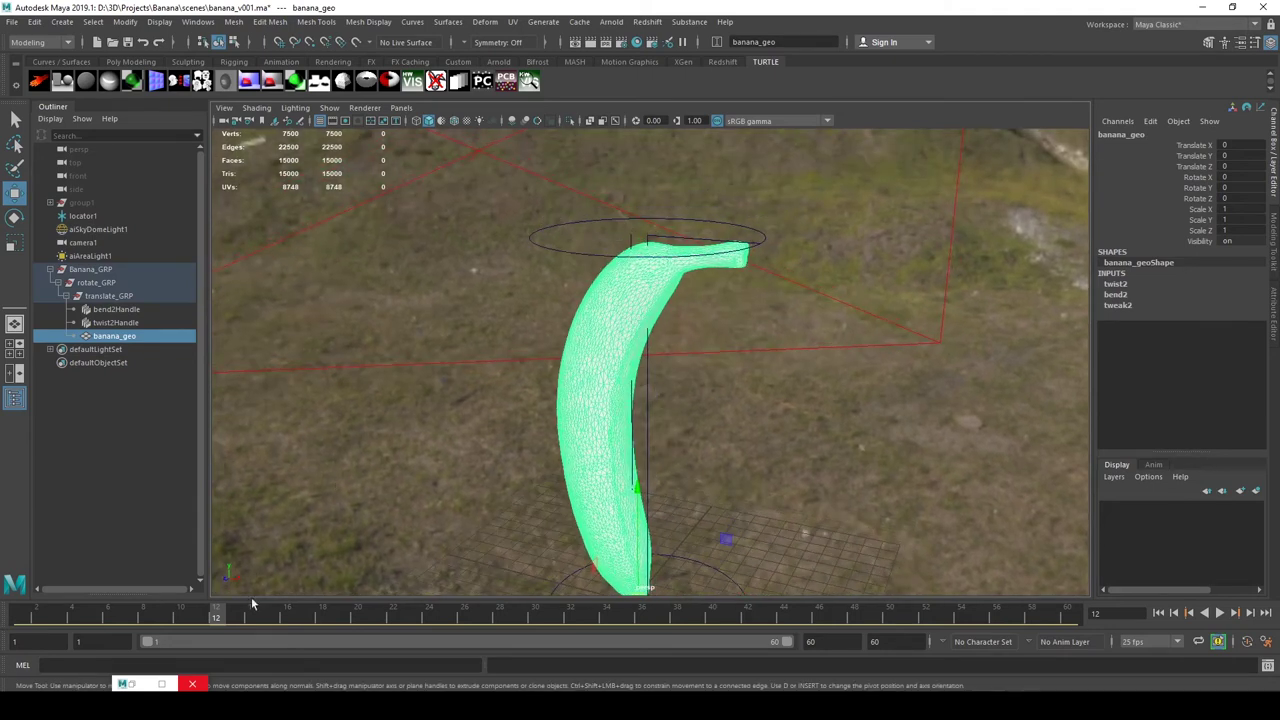
{"action": "key", "text": "space"}
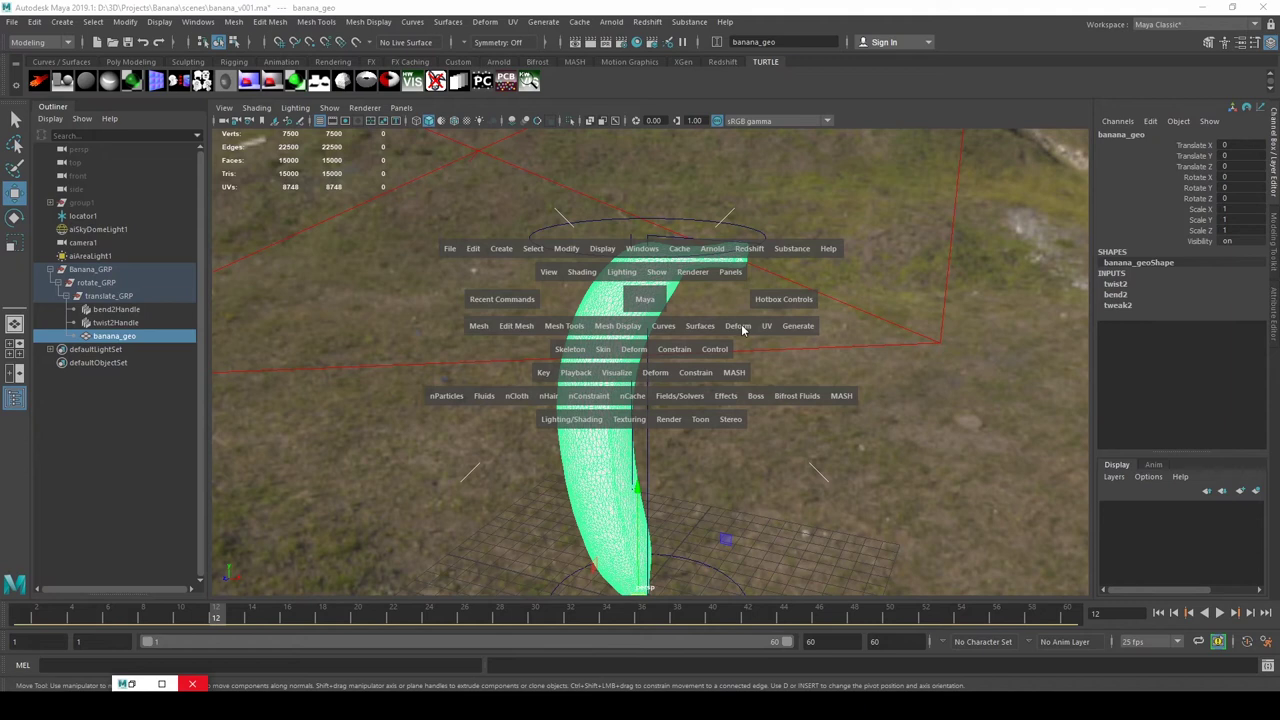
{"action": "left_click", "coordinate": [737, 326]}
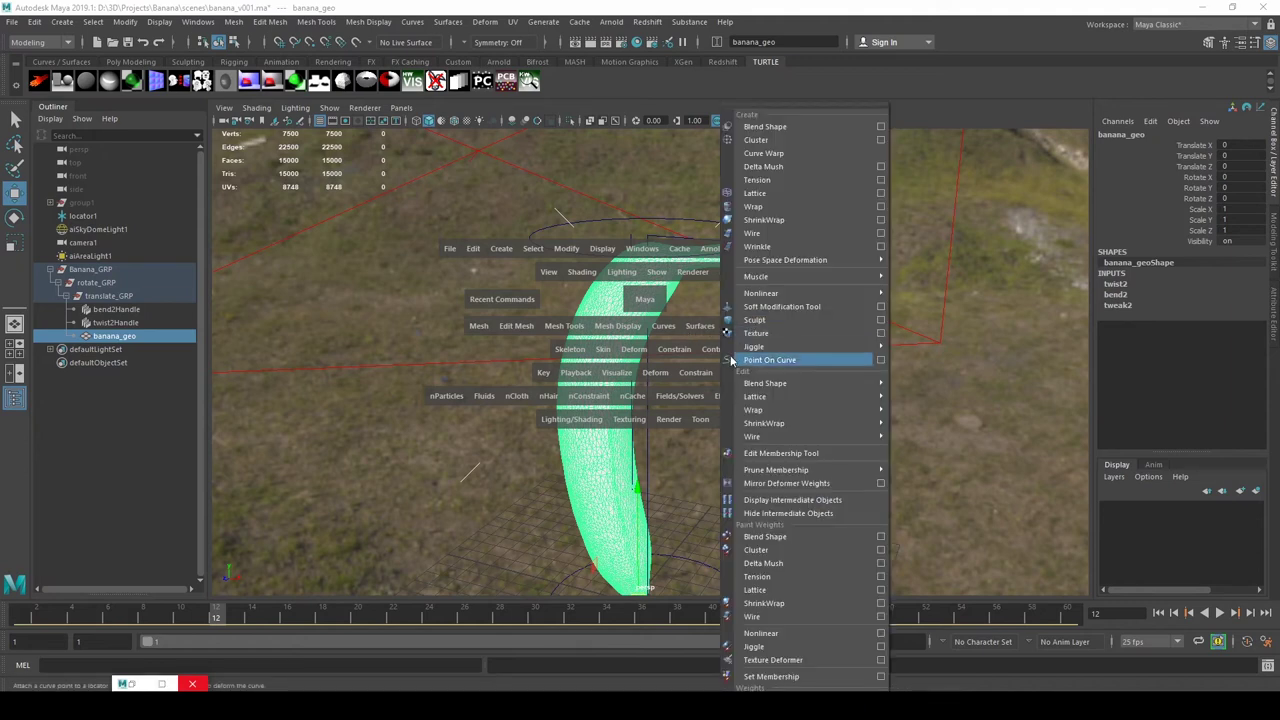
{"action": "mouse_move", "coordinate": [833, 350]}
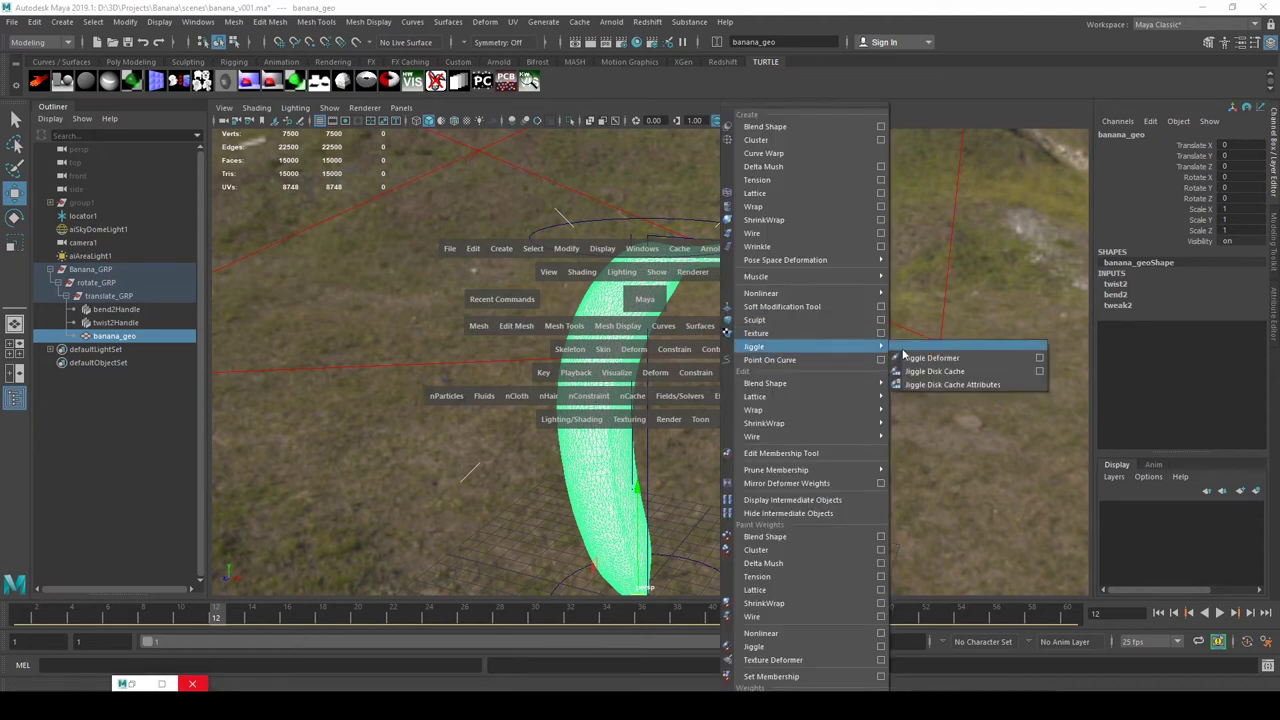
{"action": "left_click", "coordinate": [930, 370]}
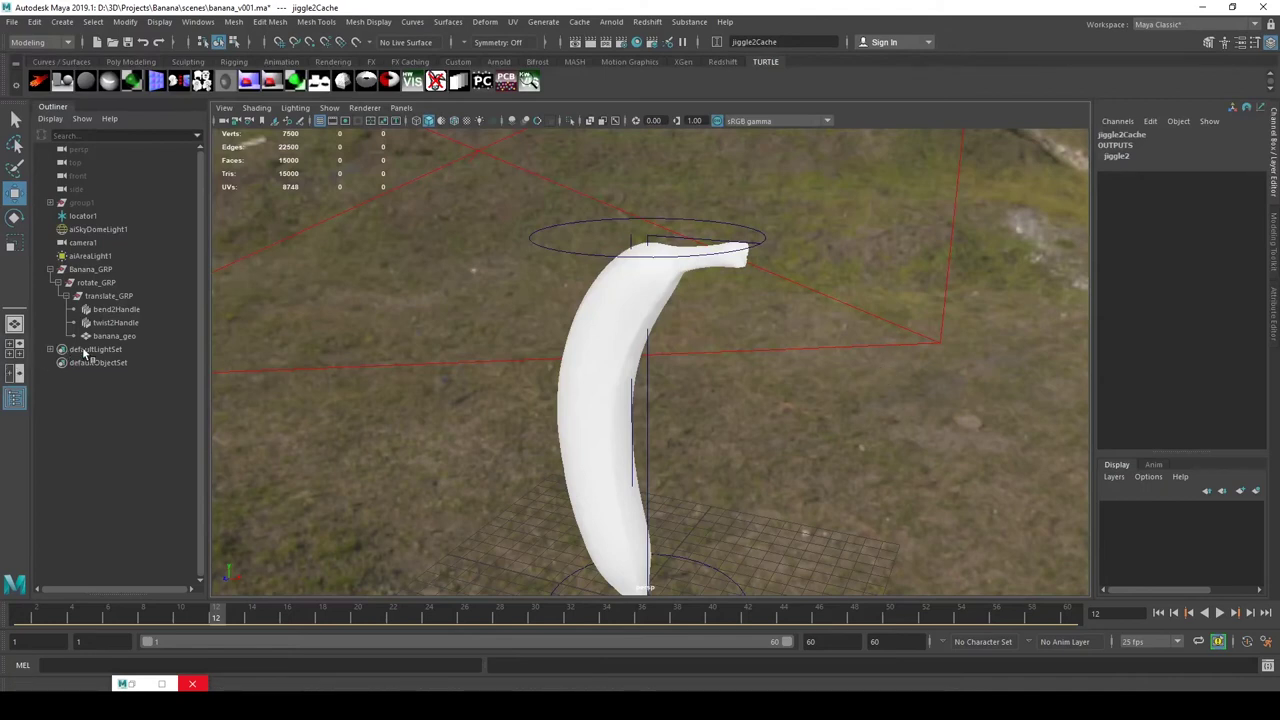
Step: Select banana_geo again and show the jiggle2 deformer's settings in the Attribute Editor
{"action": "left_click", "coordinate": [638, 338]}
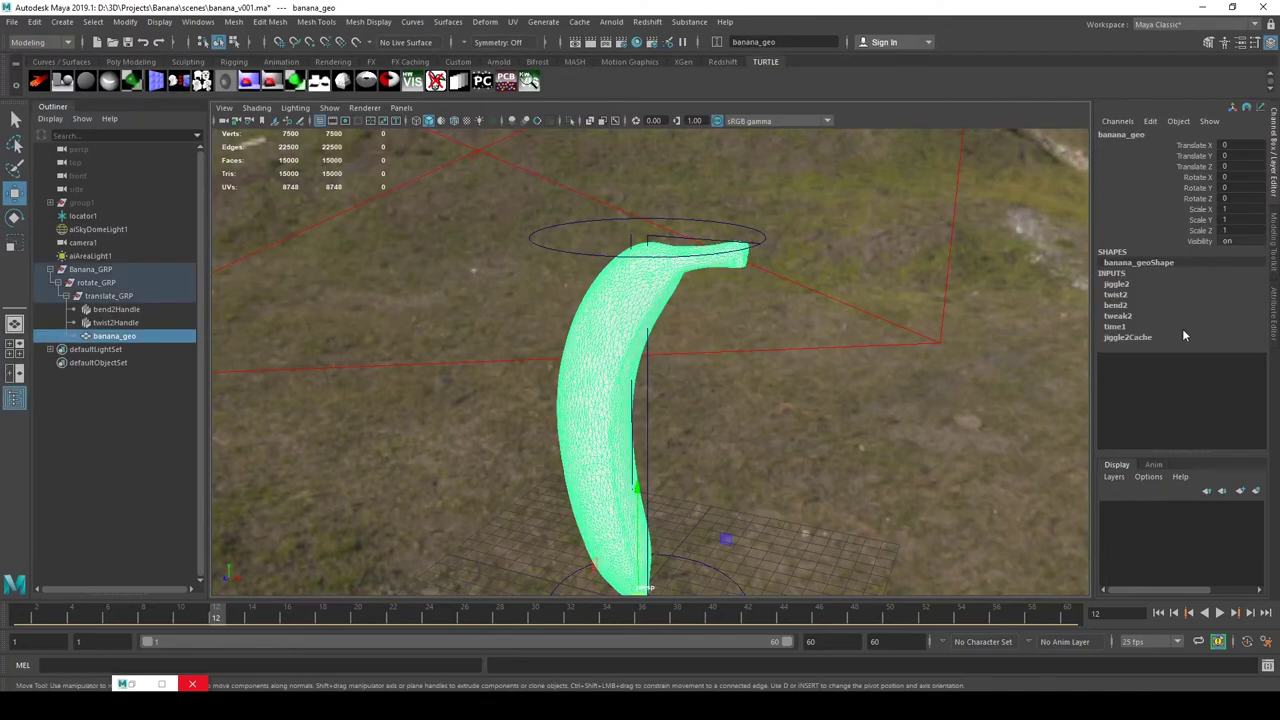
{"action": "left_click", "coordinate": [1117, 285]}
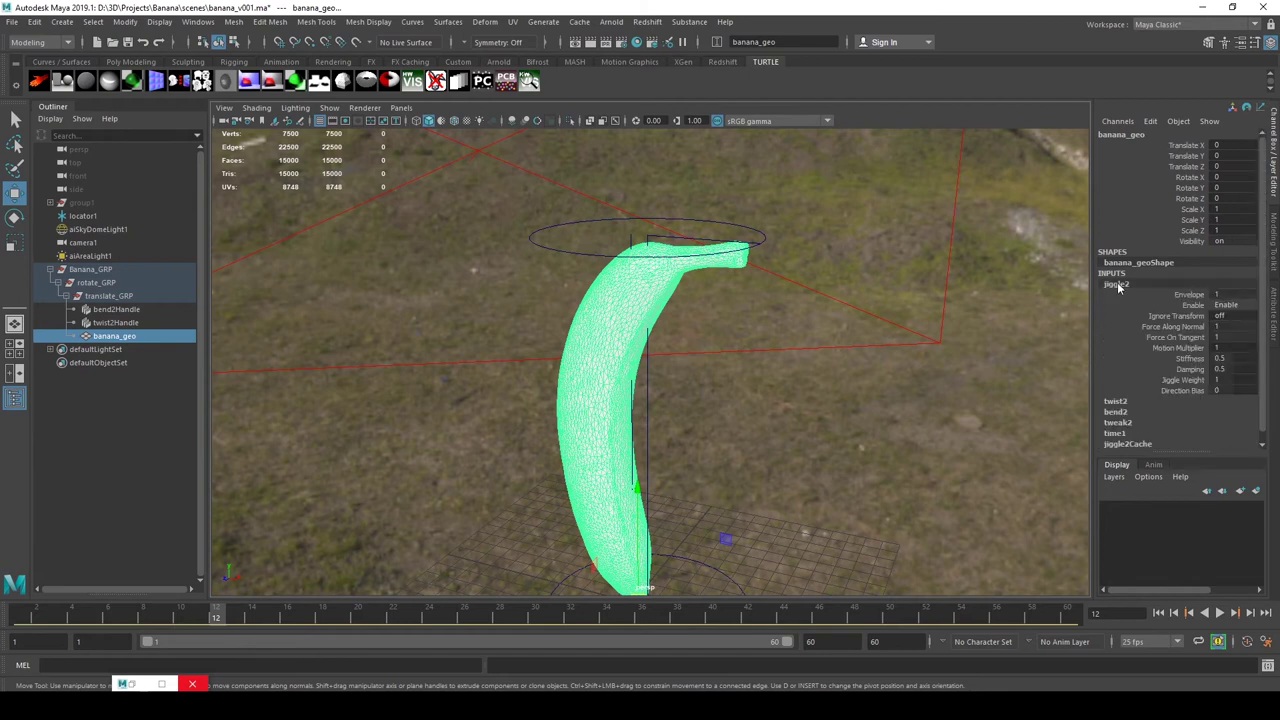
{"action": "left_click", "coordinate": [1276, 322]}
{"action": "left_click", "coordinate": [1229, 132]}
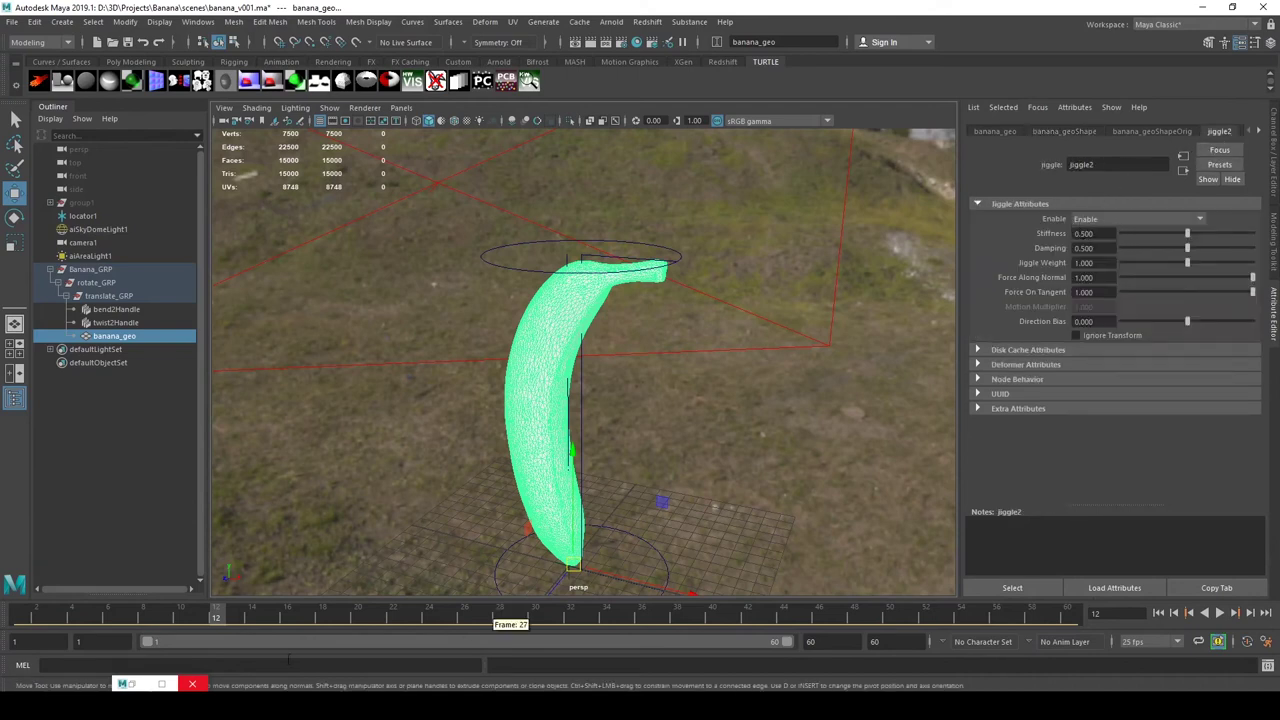
Step: Play the animation from frame 1 to check the jiggle, stop it, and scrub back to frame 11
{"action": "left_click_drag", "start_coordinate": [241, 626], "coordinate": [4, 621]}
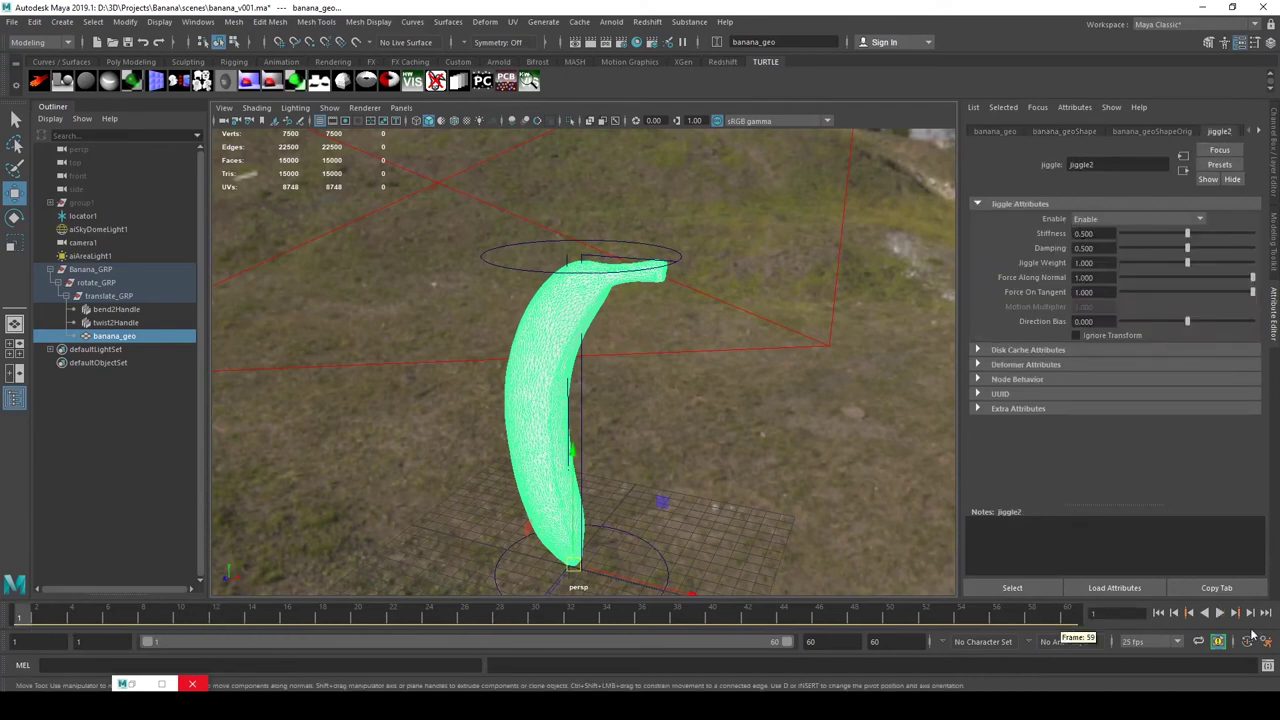
{"action": "left_click", "coordinate": [1219, 613]}
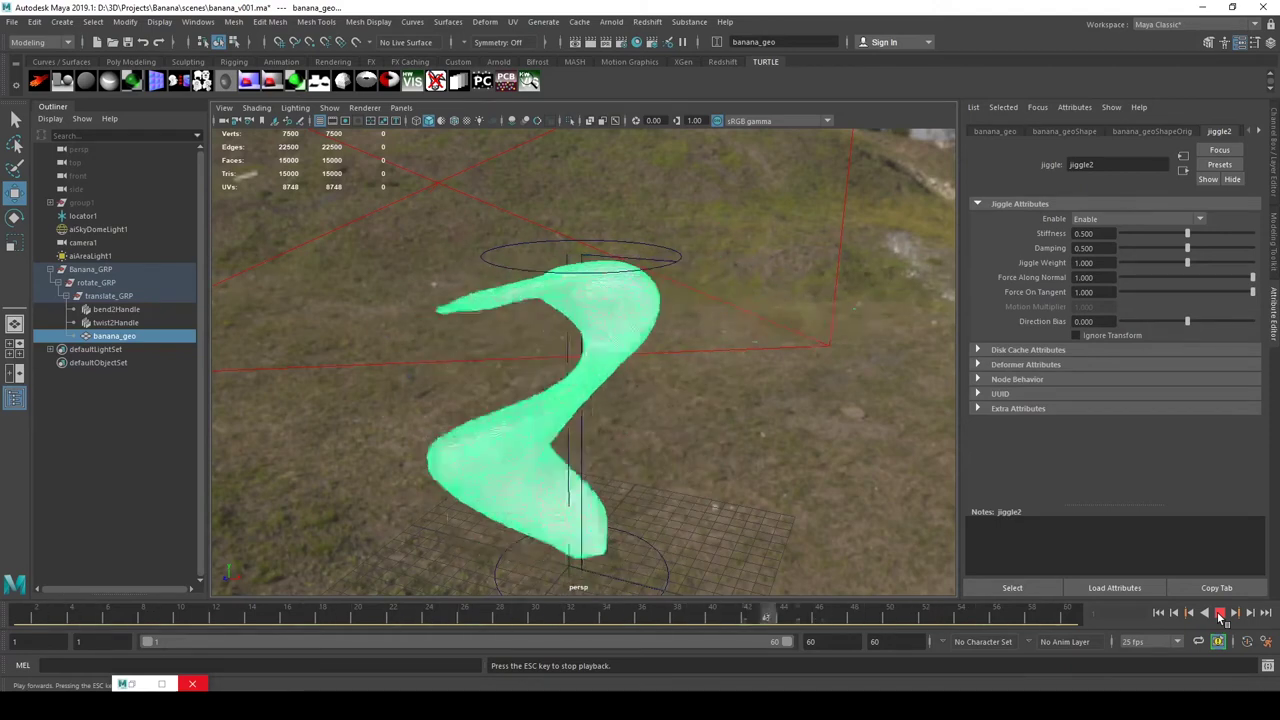
{"action": "left_click", "coordinate": [1221, 613]}
{"action": "left_click", "coordinate": [386, 617]}
{"action": "left_click_drag", "start_coordinate": [386, 617], "coordinate": [198, 617]}
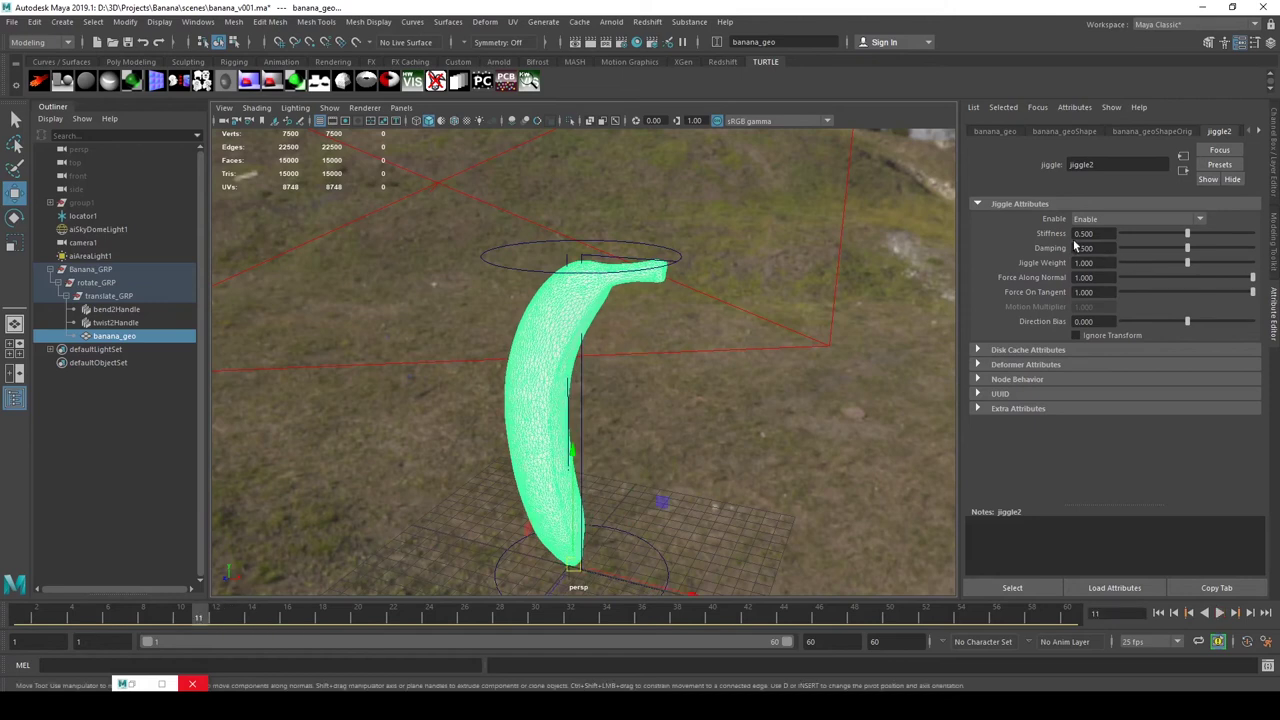
Step: Set jiggle2's Jiggle Weight to 0.6 and play the animation from the first frame
{"action": "type", "text": "0.6"}
{"action": "key", "text": "Return"}
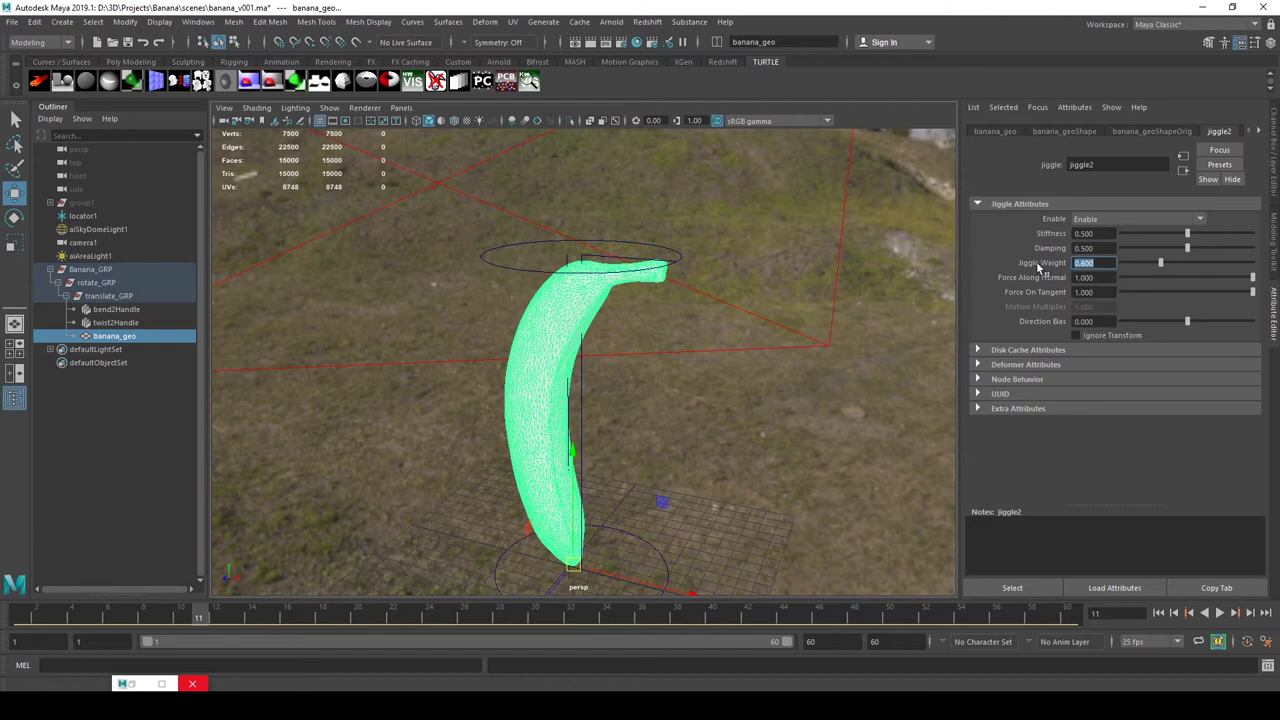
{"action": "left_click", "coordinate": [1158, 614]}
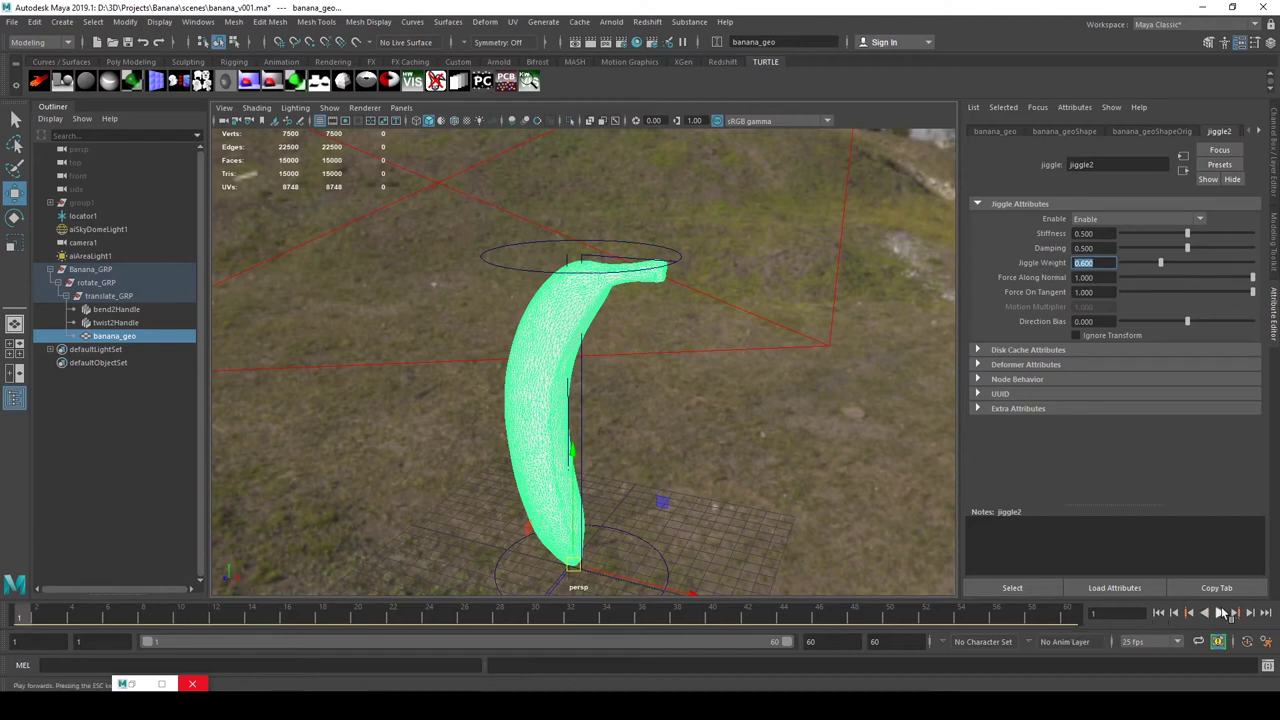
{"action": "left_click", "coordinate": [1222, 613]}
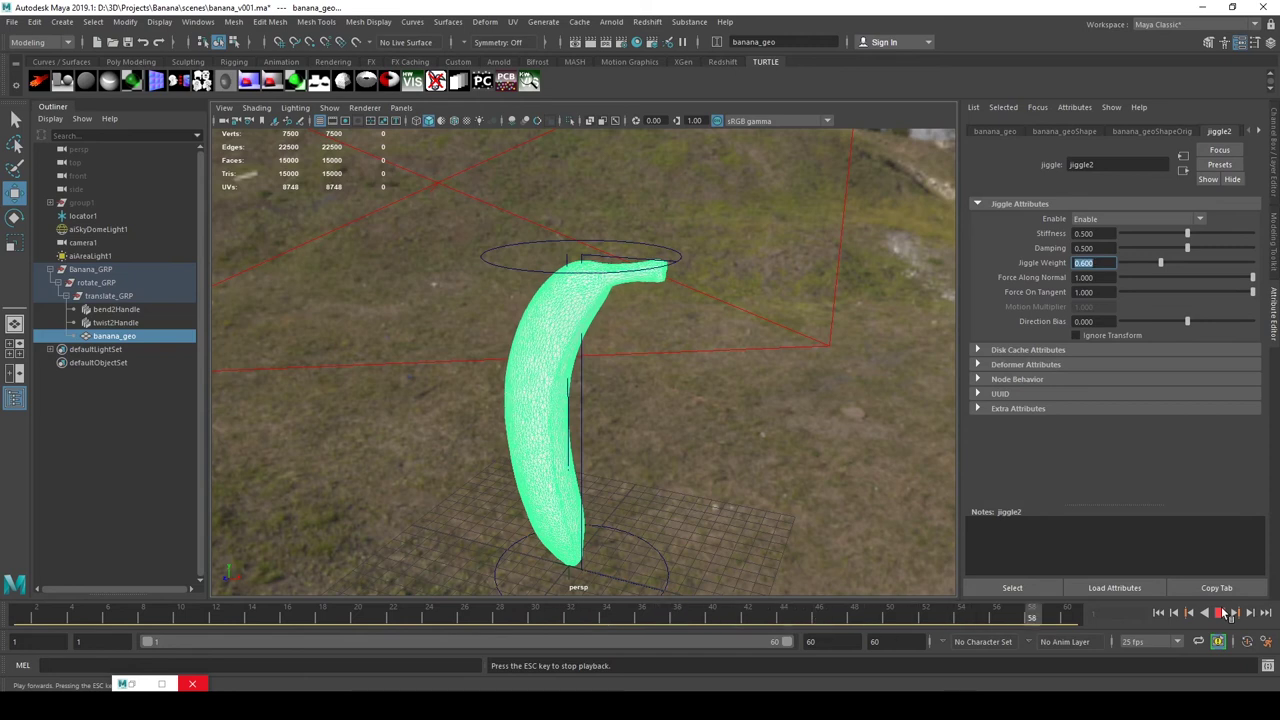
Step: Examine the banana's stem up close during playback to judge the jiggle motion
{"action": "scroll", "coordinate": [640, 296], "scroll_direction": "up", "scroll_amount": 5}
{"action": "scroll", "coordinate": [640, 300], "scroll_direction": "down", "scroll_amount": 2}
{"action": "scroll", "coordinate": [640, 297], "scroll_direction": "up", "scroll_amount": 2}
{"action": "middle_click_drag", "start_coordinate": [656, 255], "coordinate": [611, 373], "text": "alt"}
{"action": "scroll", "coordinate": [611, 373], "scroll_direction": "down", "scroll_amount": 2}
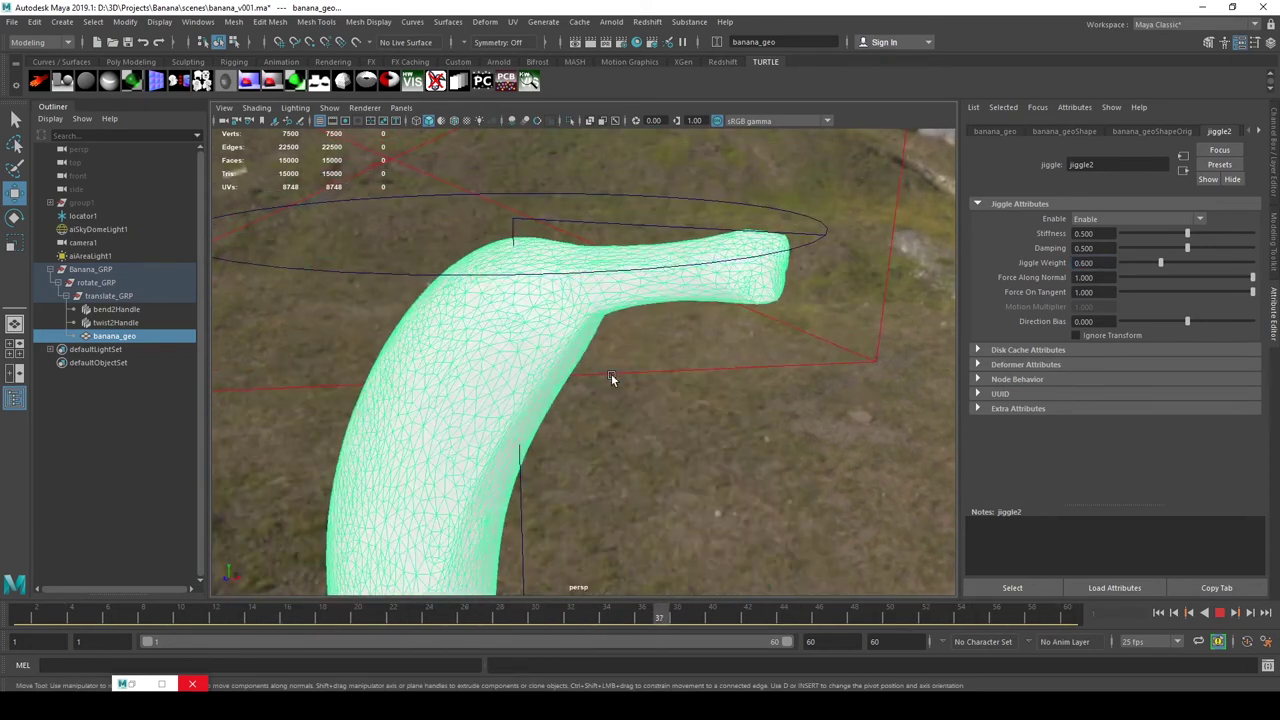
{"action": "scroll", "coordinate": [681, 322], "scroll_direction": "down", "scroll_amount": 2}
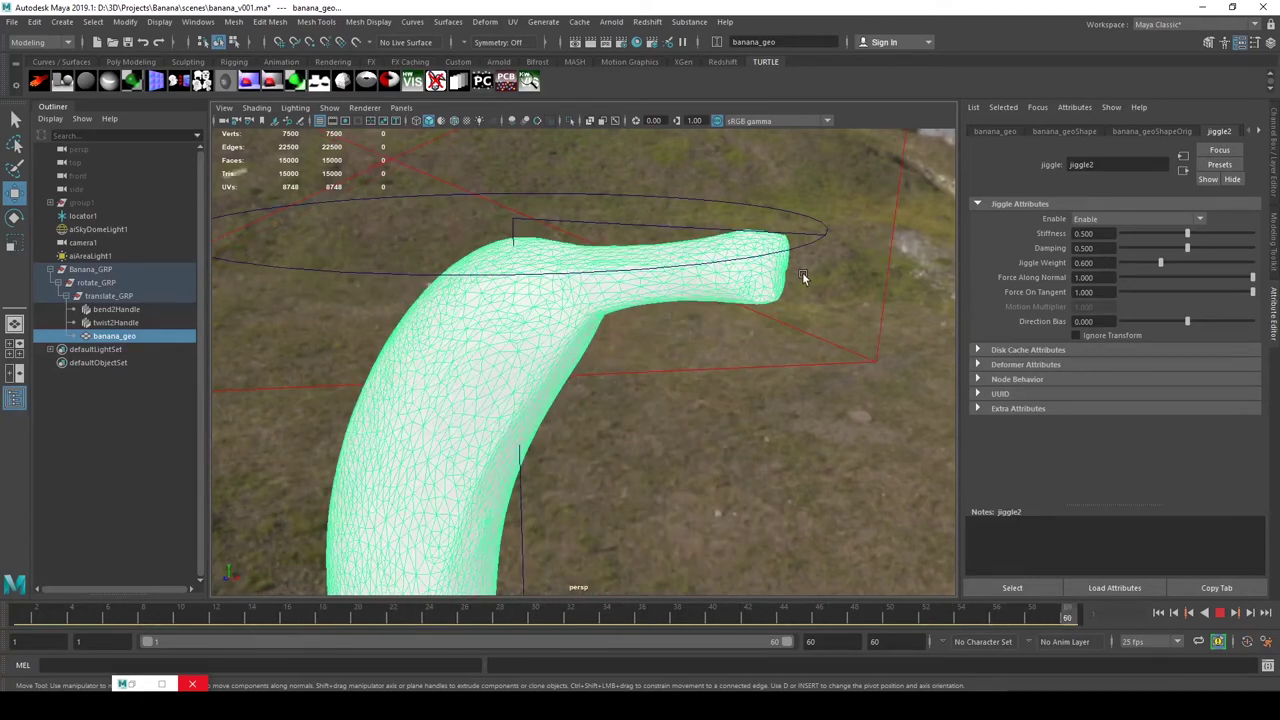
{"action": "left_click_drag", "start_coordinate": [803, 277], "coordinate": [791, 278], "text": "alt"}
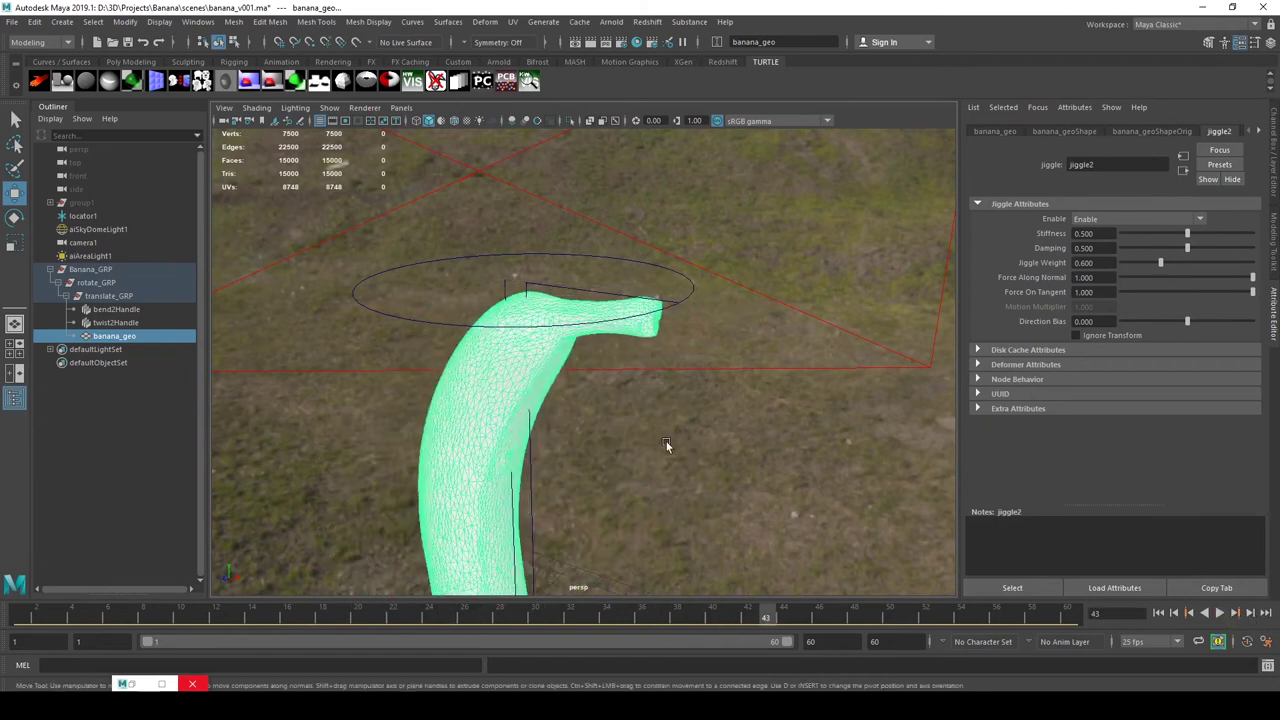
{"action": "key", "text": "space"}
{"action": "left_click", "coordinate": [822, 471]}
{"action": "left_click", "coordinate": [763, 469]}
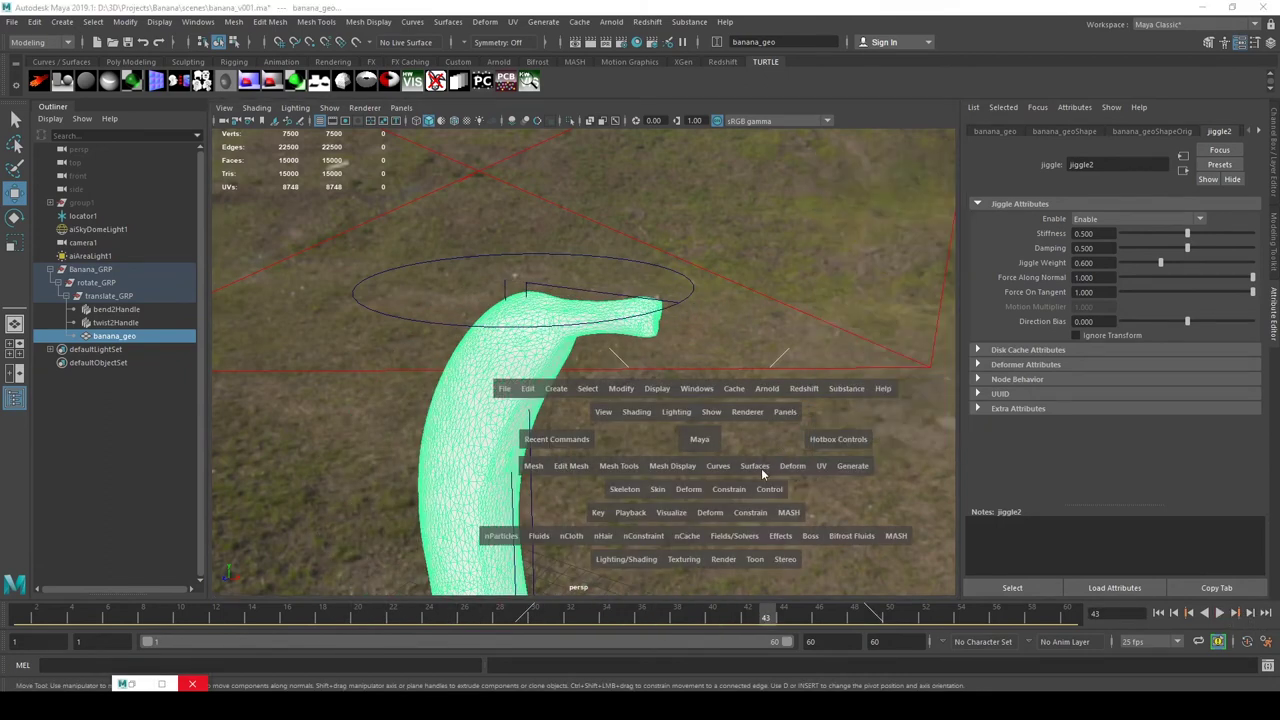
{"action": "left_click", "coordinate": [821, 469]}
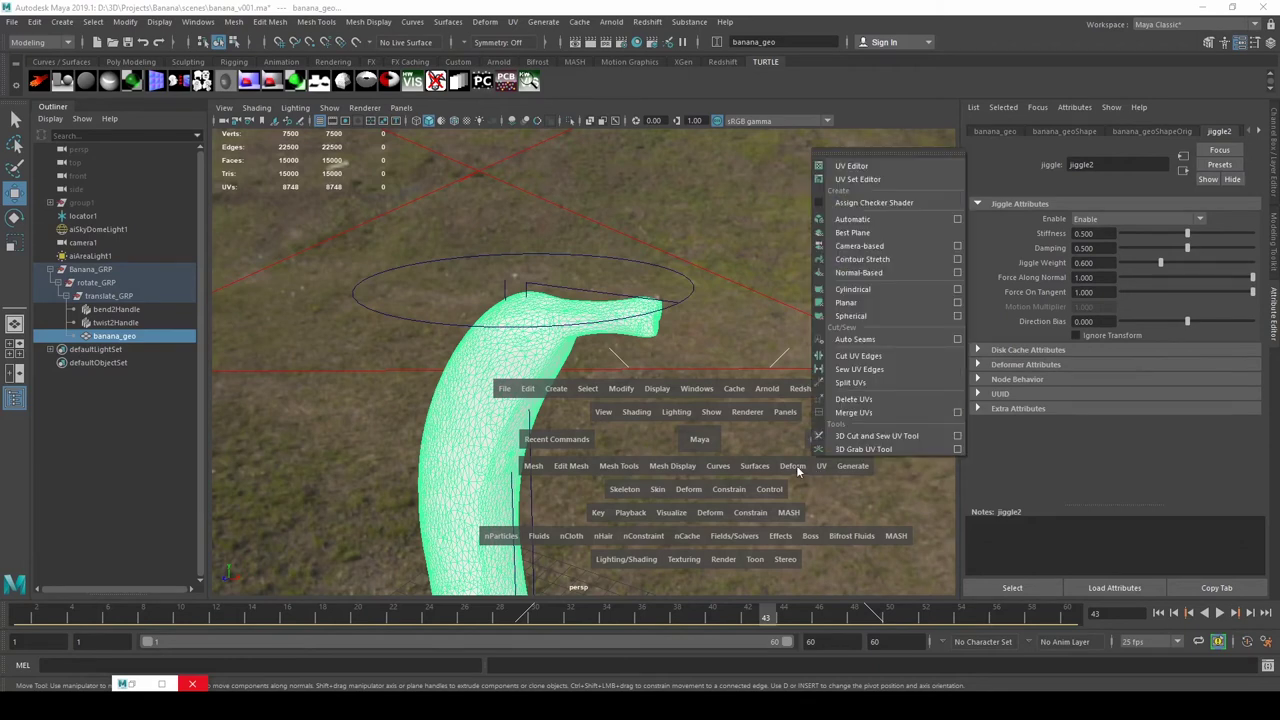
{"action": "left_click", "coordinate": [797, 470]}
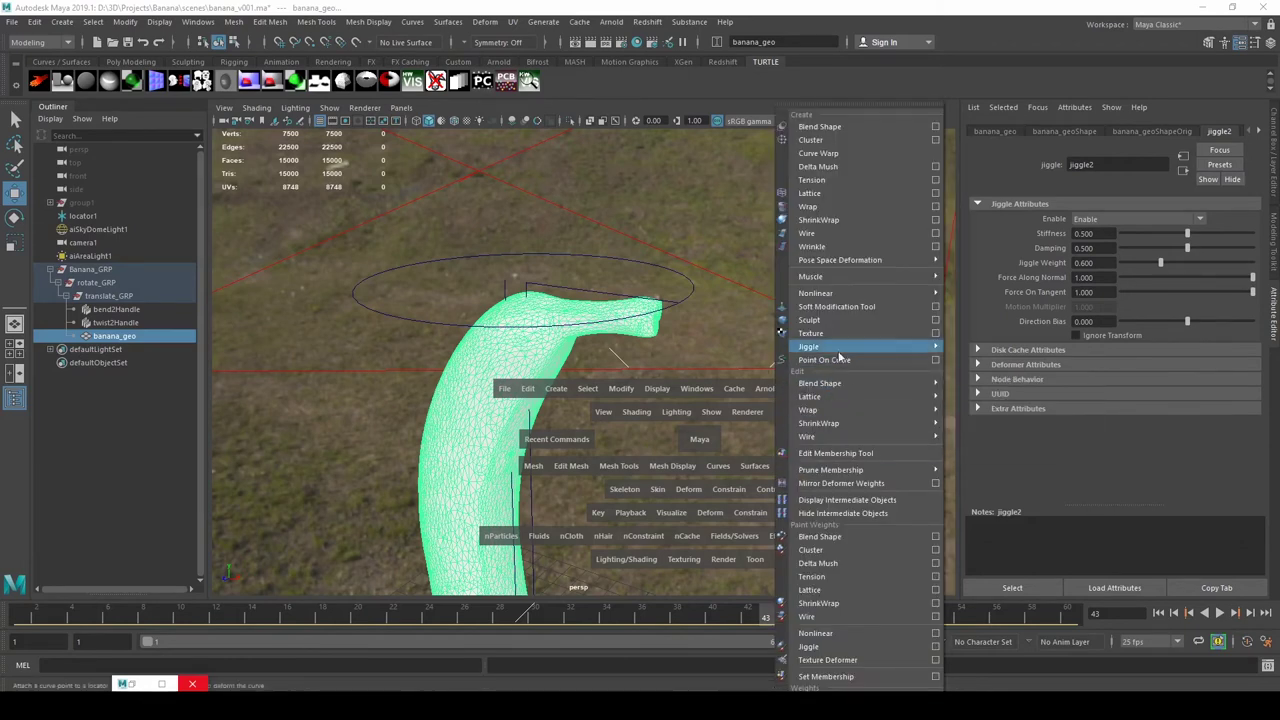
{"action": "mouse_move", "coordinate": [866, 297]}
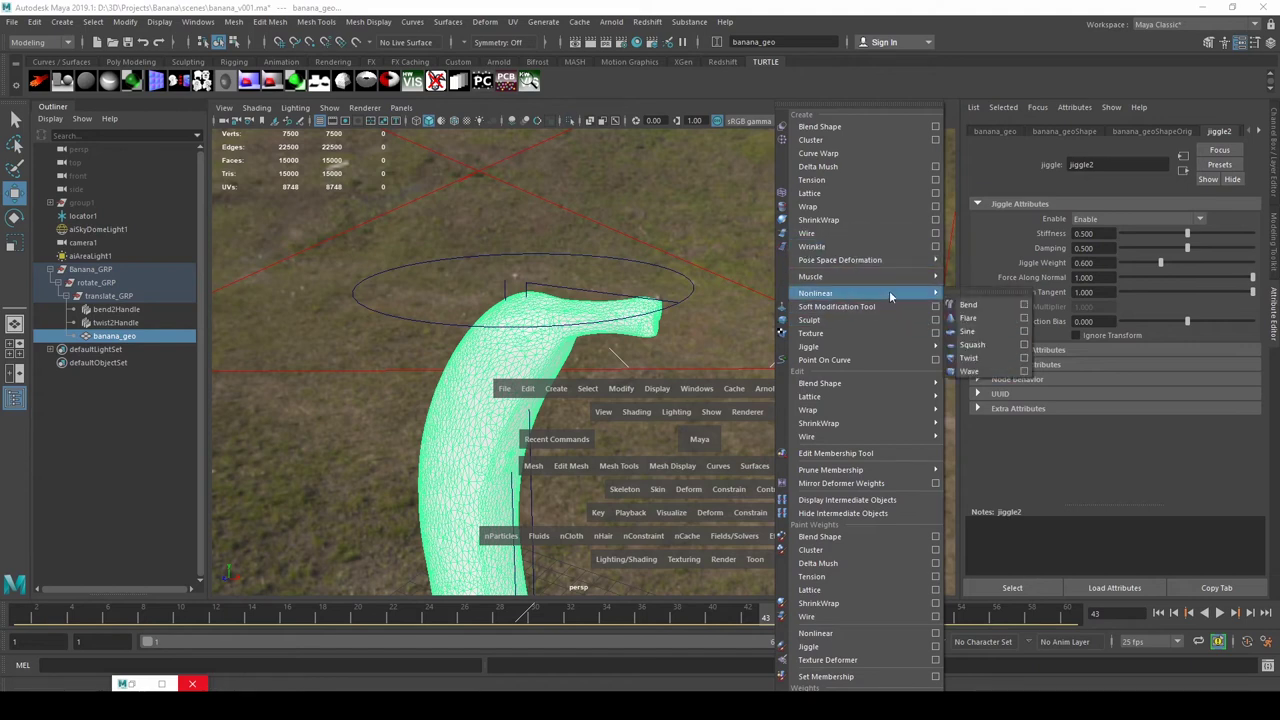
{"action": "left_click", "coordinate": [367, 155]}
Step: Replay the twist with jiggle and check the banana at single frames such as 25 and 38 from several angles
{"action": "scroll", "coordinate": [575, 348], "scroll_direction": "down", "scroll_amount": 4}
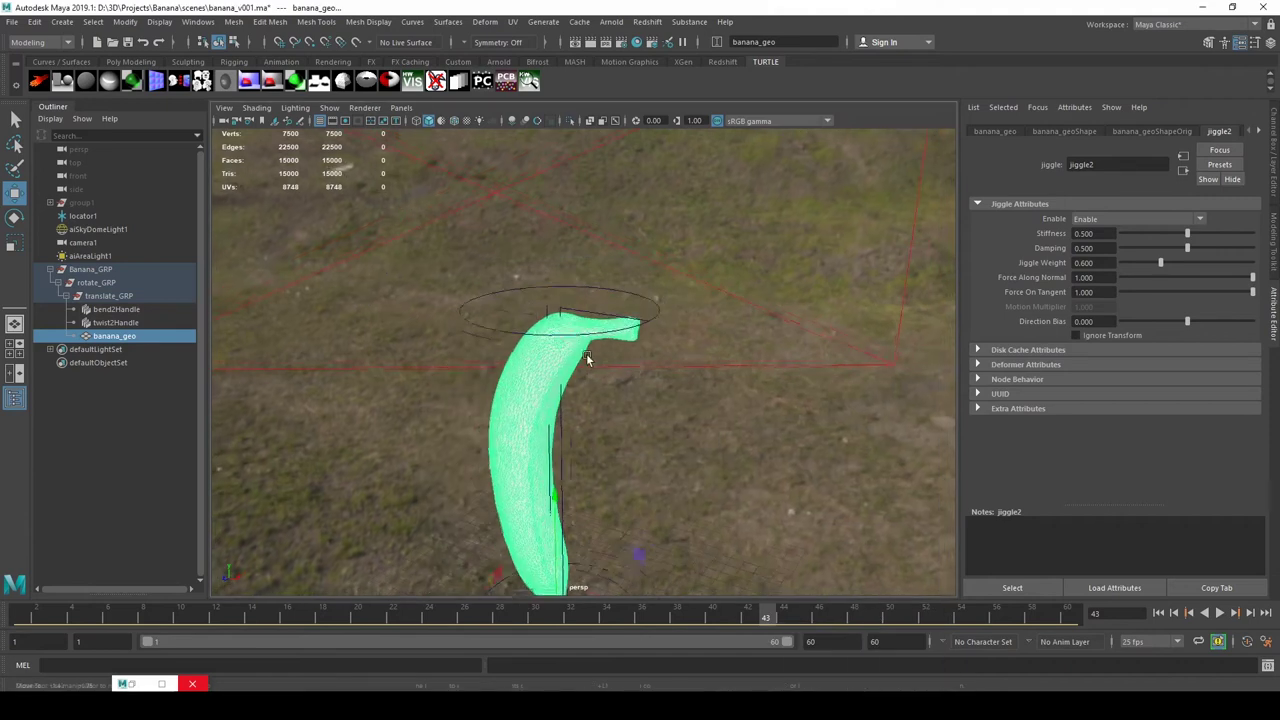
{"action": "scroll", "coordinate": [586, 352], "scroll_direction": "up", "scroll_amount": 2}
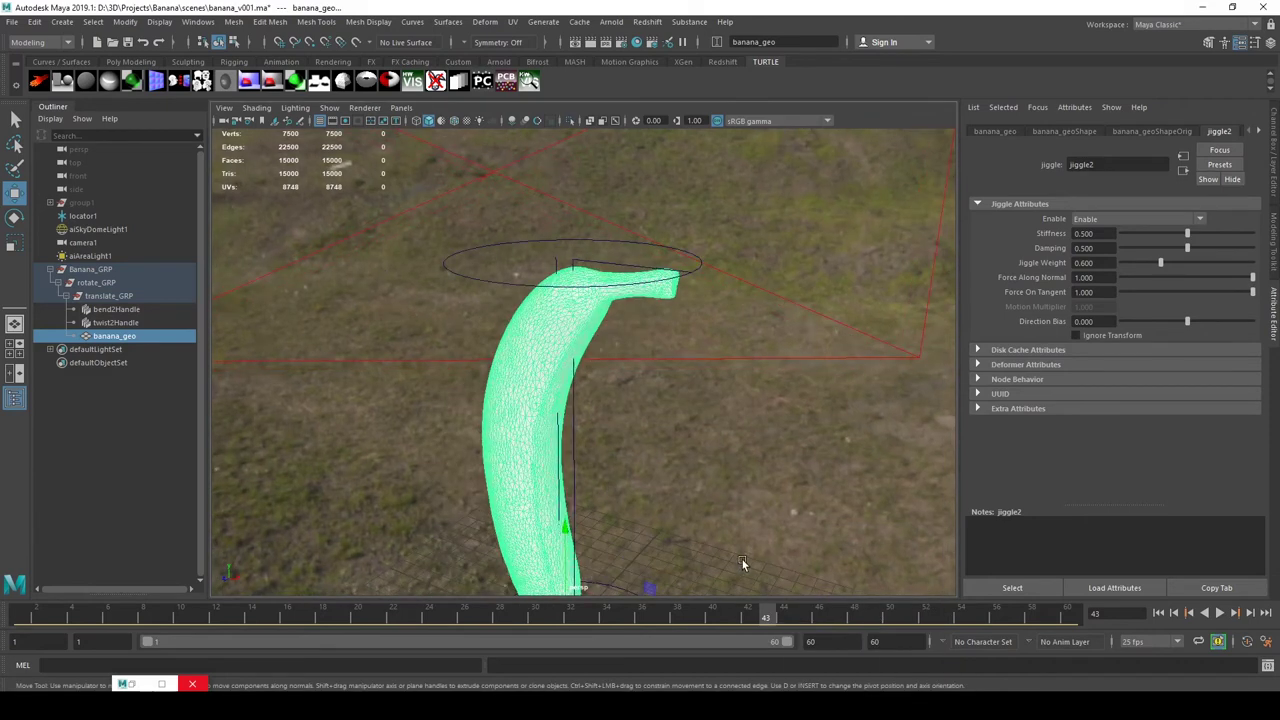
{"action": "key", "text": "alt+v"}
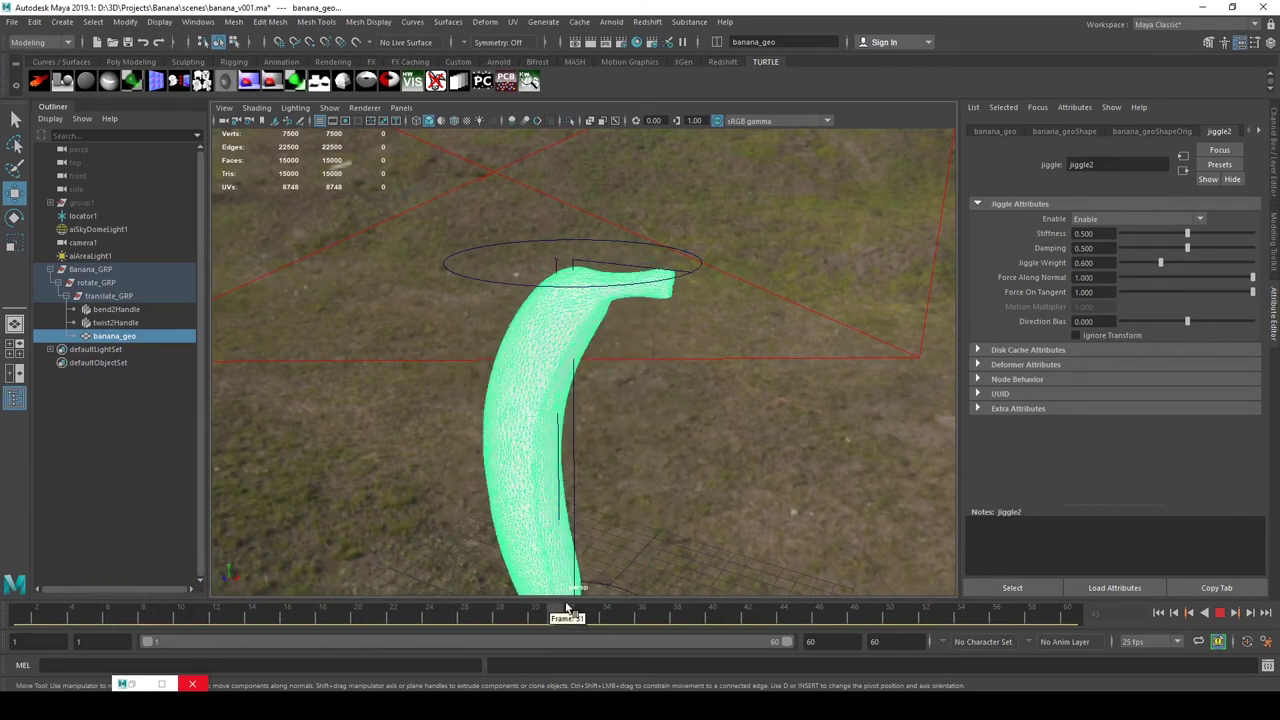
{"action": "left_click", "coordinate": [446, 607]}
{"action": "left_click_drag", "start_coordinate": [630, 380], "coordinate": [529, 458], "text": "alt"}
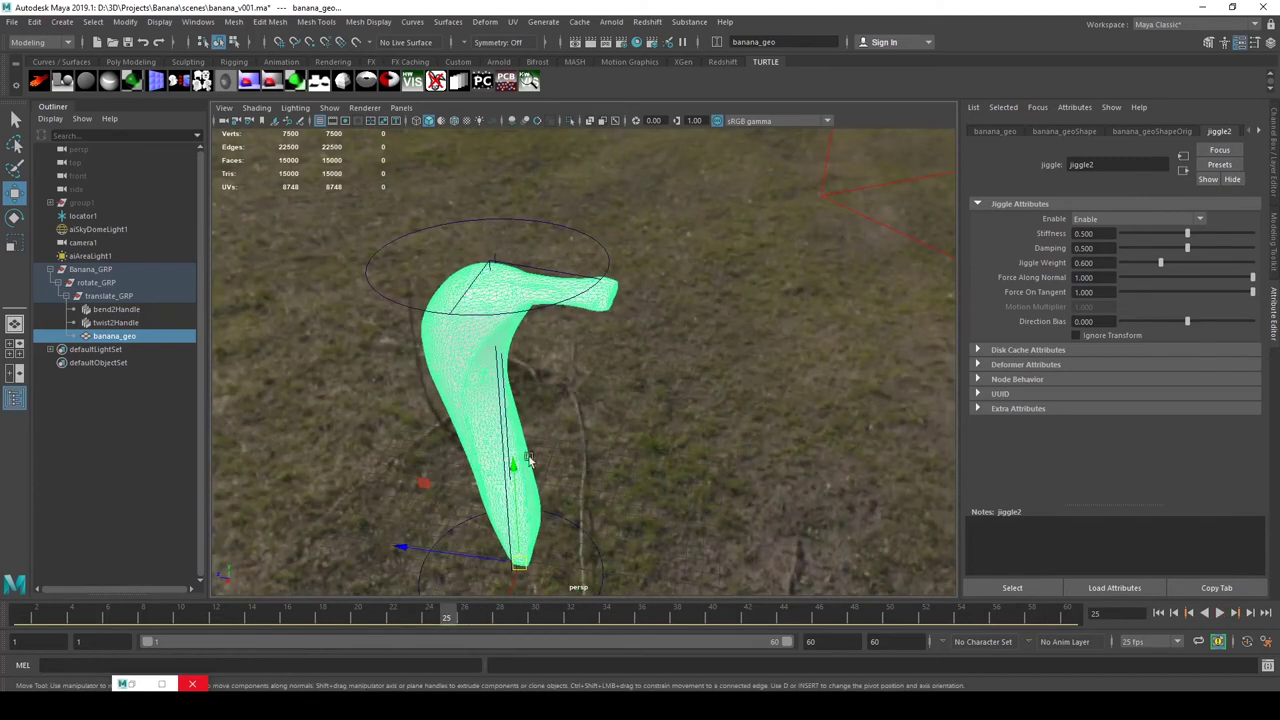
{"action": "left_click", "coordinate": [480, 616]}
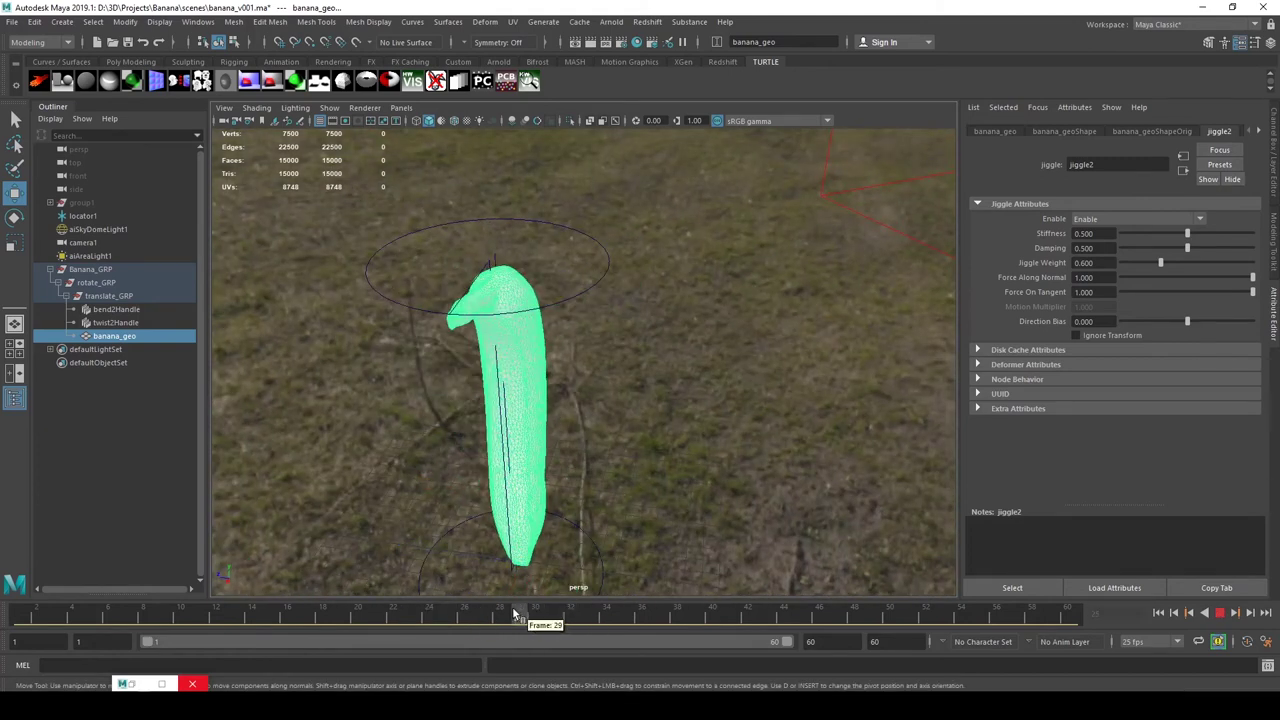
{"action": "key", "text": "alt+v"}
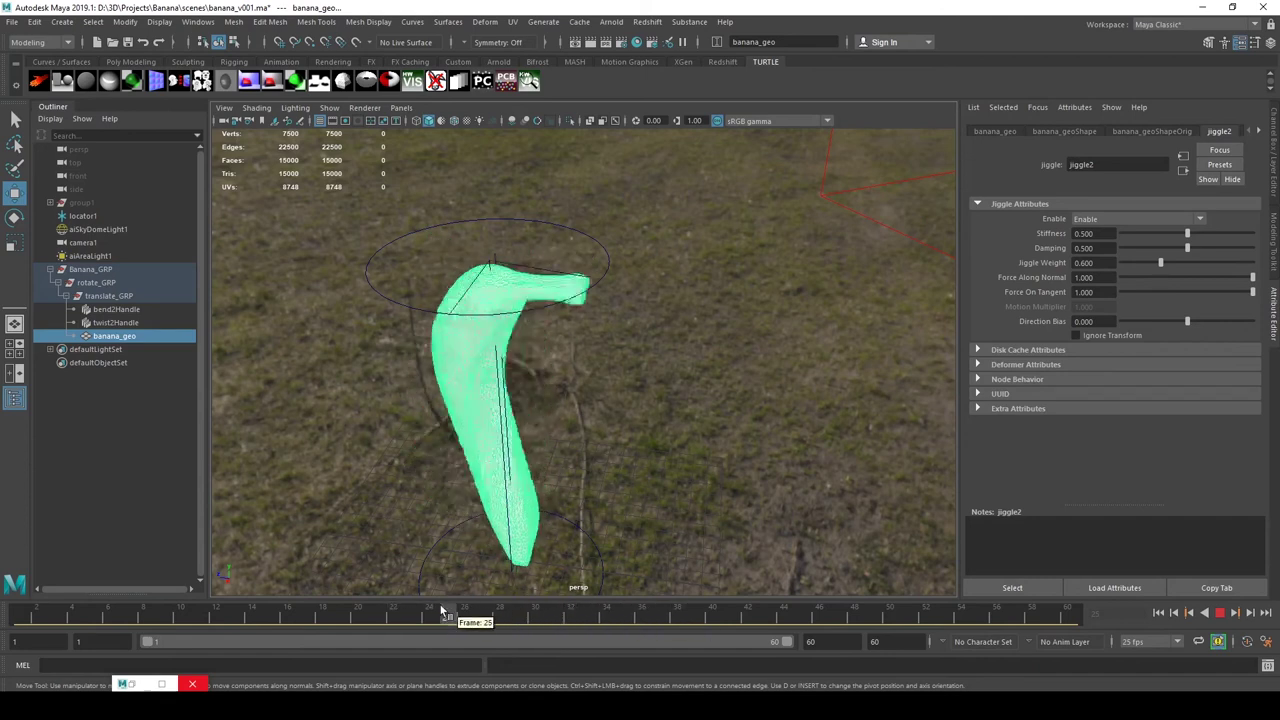
{"action": "left_click", "coordinate": [676, 605]}
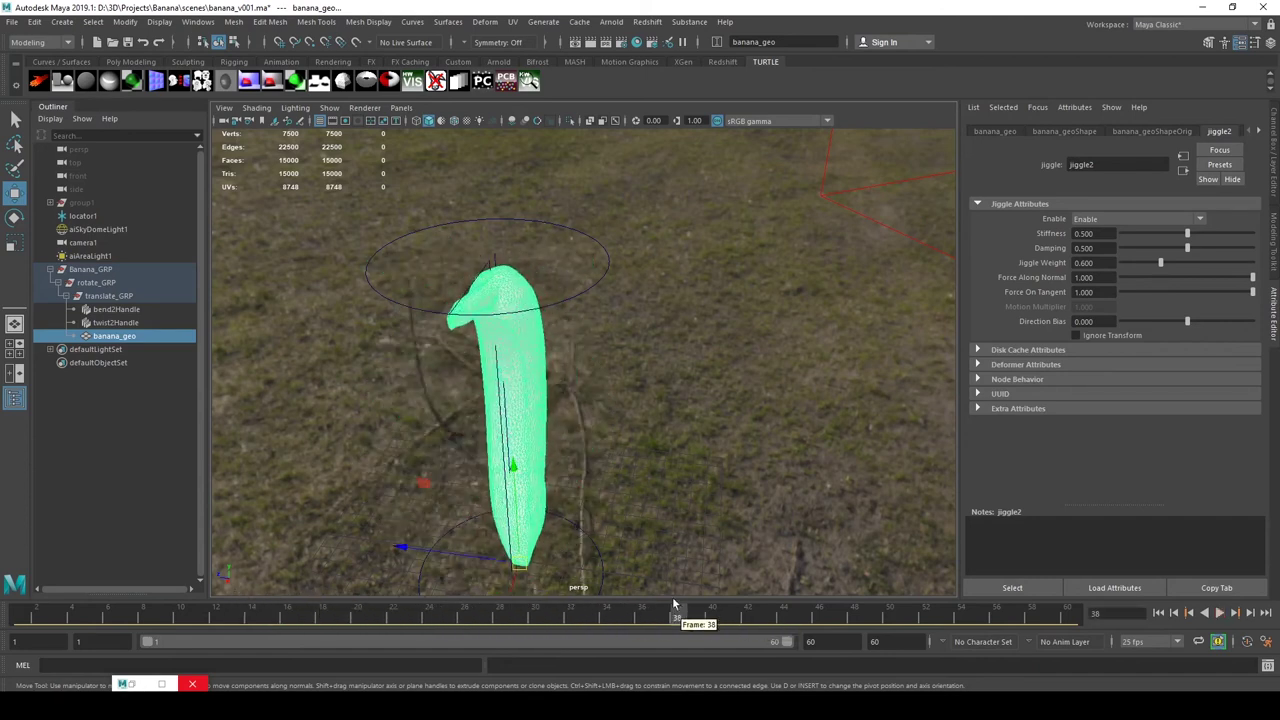
{"action": "left_click_drag", "start_coordinate": [590, 490], "coordinate": [654, 466], "text": "alt"}
{"action": "right_click_drag", "start_coordinate": [654, 466], "coordinate": [662, 421], "text": "alt"}
{"action": "middle_click_drag", "start_coordinate": [662, 421], "coordinate": [769, 410], "text": "alt"}
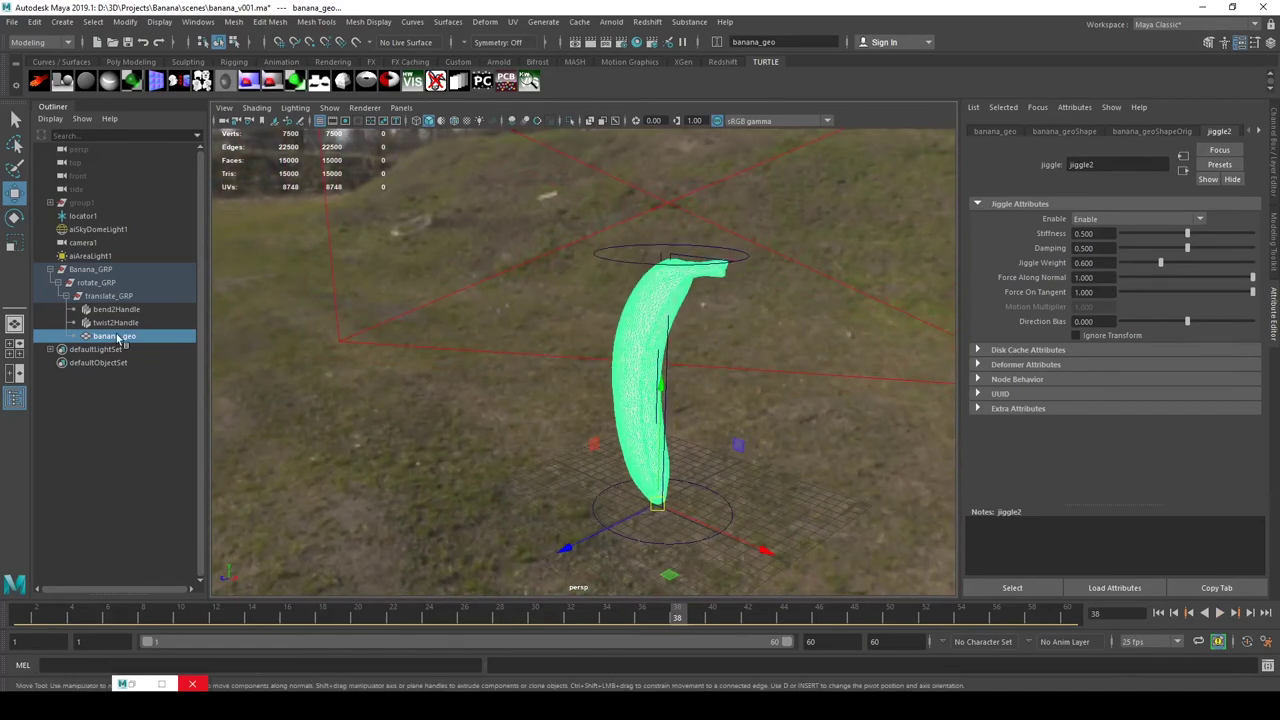
Step: Select translate_GRP and return the timeline to frame 1
{"action": "left_click", "coordinate": [115, 310]}
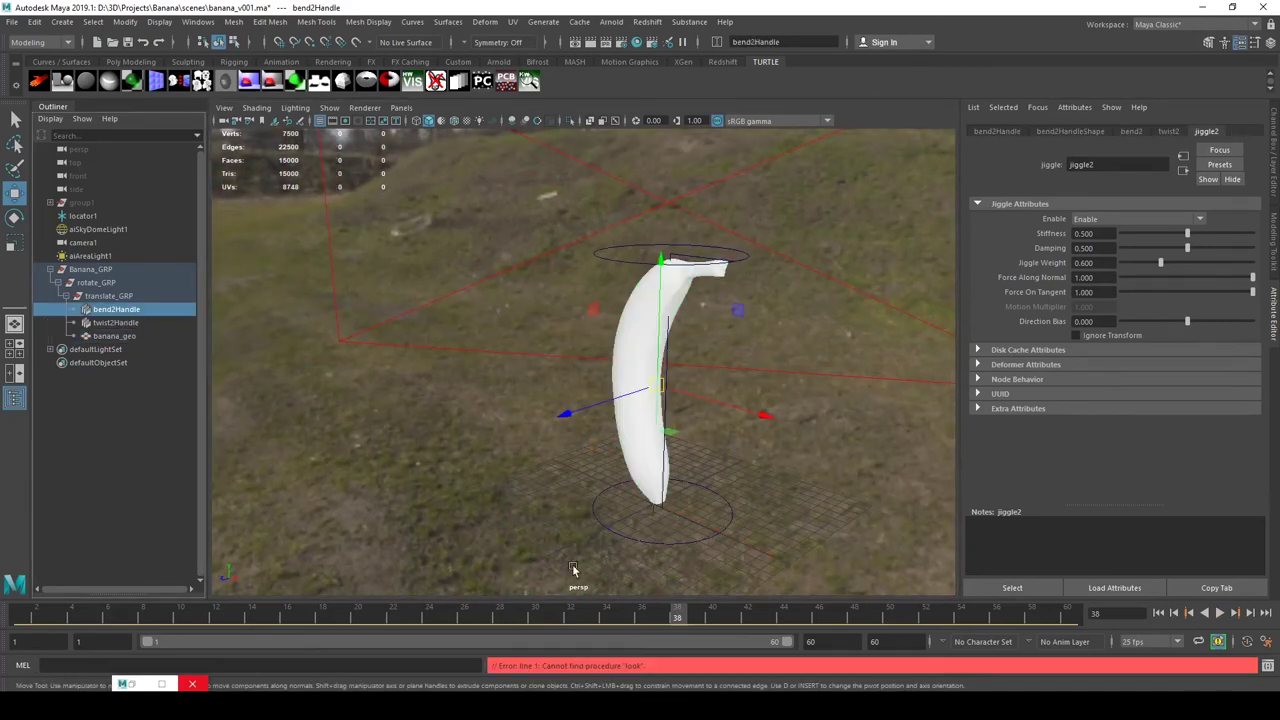
{"action": "left_click_drag", "start_coordinate": [498, 620], "coordinate": [320, 614]}
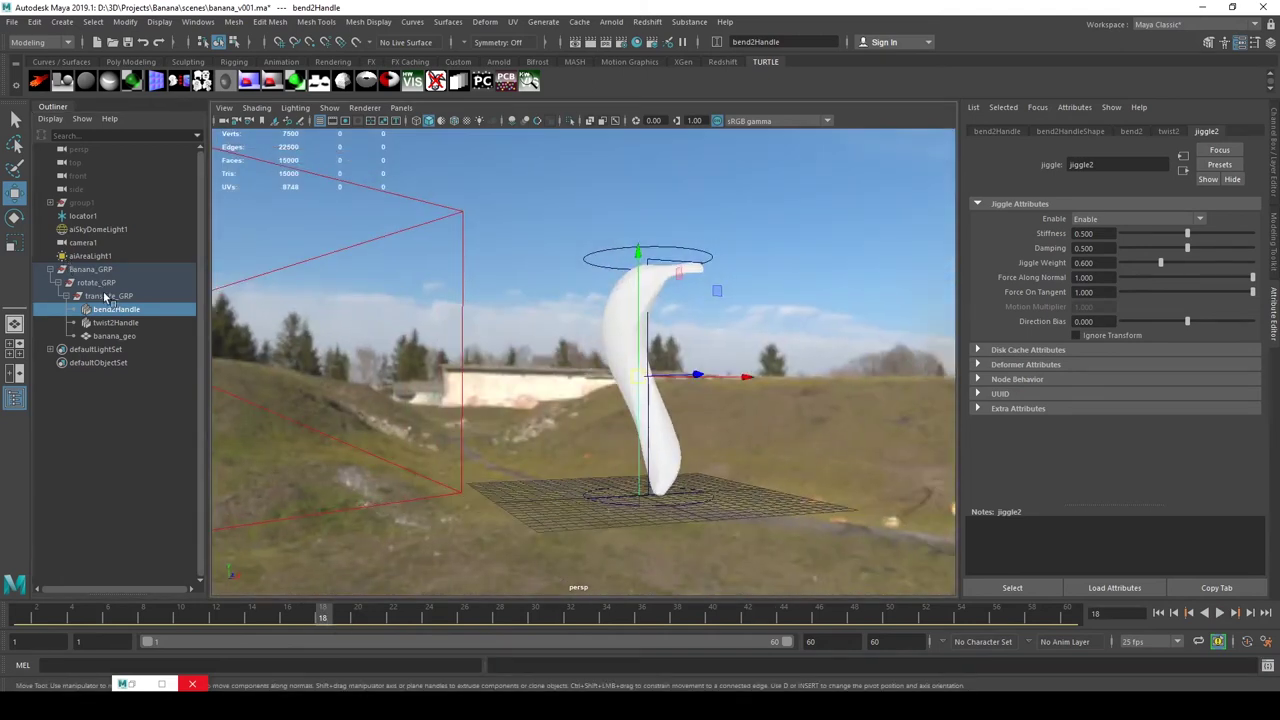
{"action": "left_click", "coordinate": [106, 297]}
{"action": "left_click_drag", "start_coordinate": [555, 403], "coordinate": [683, 355], "text": "alt"}
{"action": "left_click_drag", "start_coordinate": [200, 610], "coordinate": [5, 609]}
{"action": "left_click_drag", "start_coordinate": [681, 362], "coordinate": [561, 360], "text": "alt"}
{"action": "middle_click_drag", "start_coordinate": [561, 360], "coordinate": [567, 345], "text": "alt"}
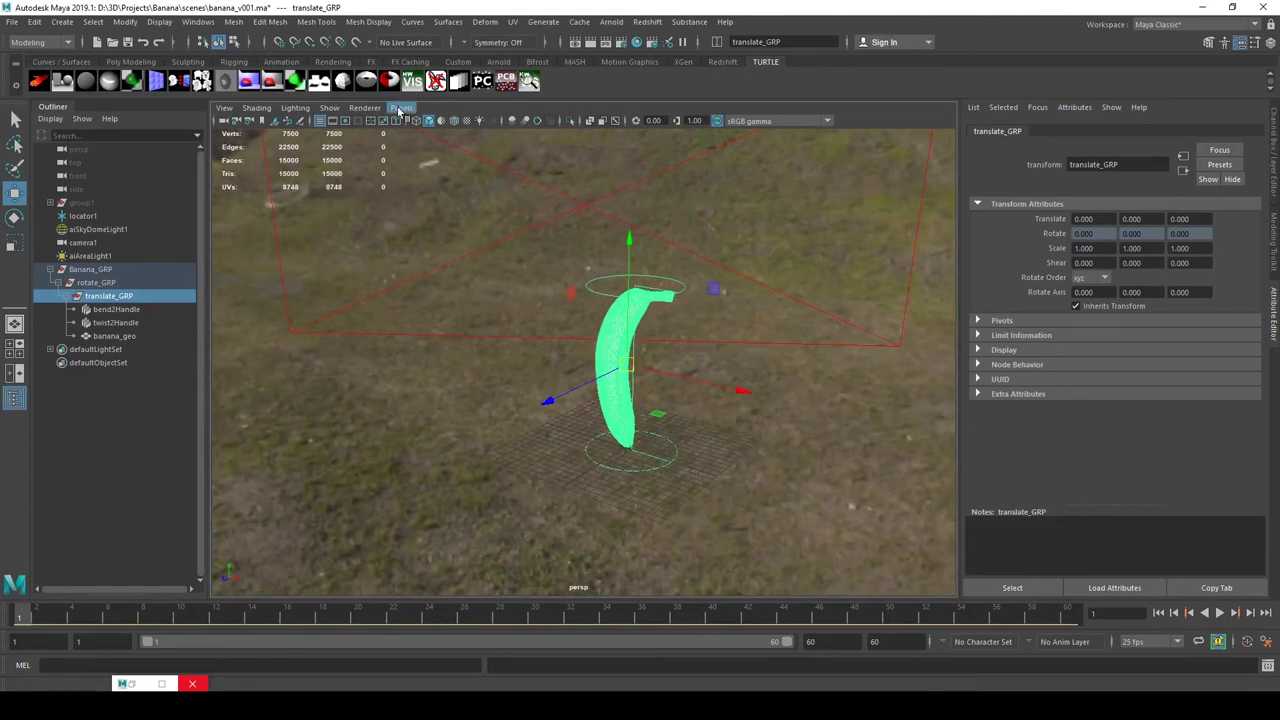
Step: Switch the viewport from the perspective view to look through camera1
{"action": "left_click", "coordinate": [400, 108]}
{"action": "mouse_move", "coordinate": [440, 123]}
{"action": "left_click", "coordinate": [580, 131]}
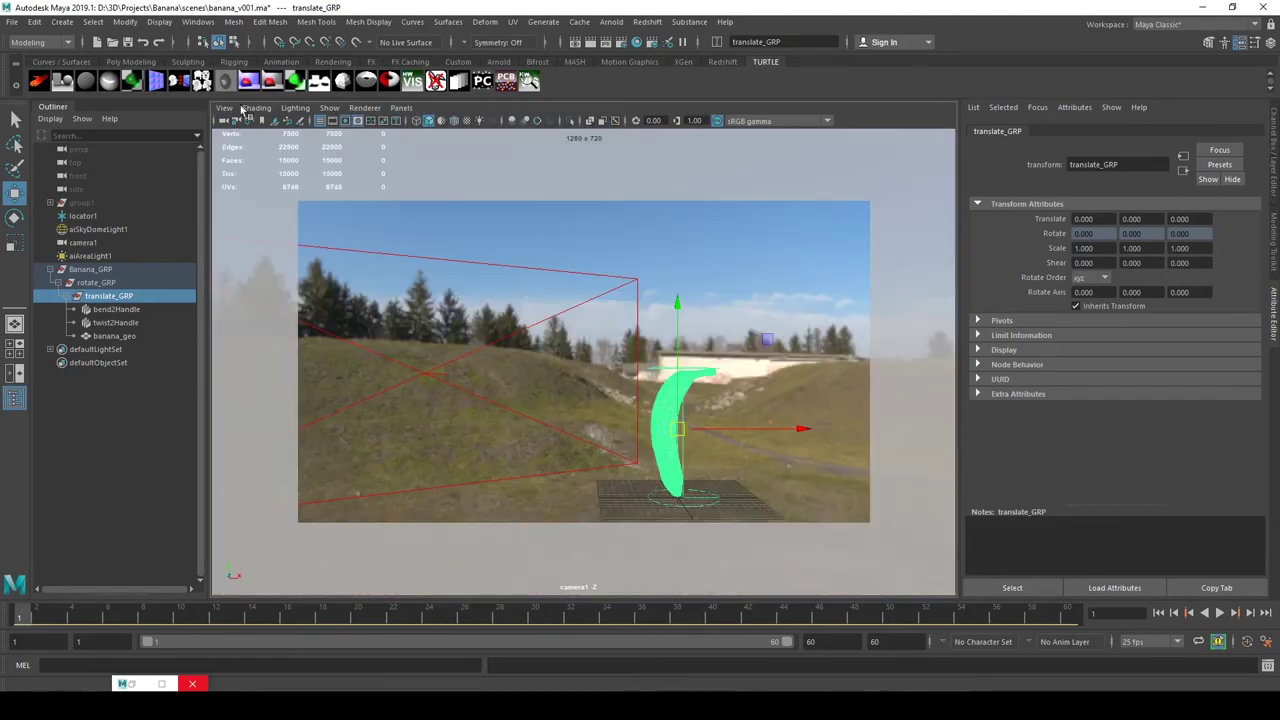
{"action": "left_click", "coordinate": [400, 108]}
{"action": "mouse_move", "coordinate": [440, 121]}
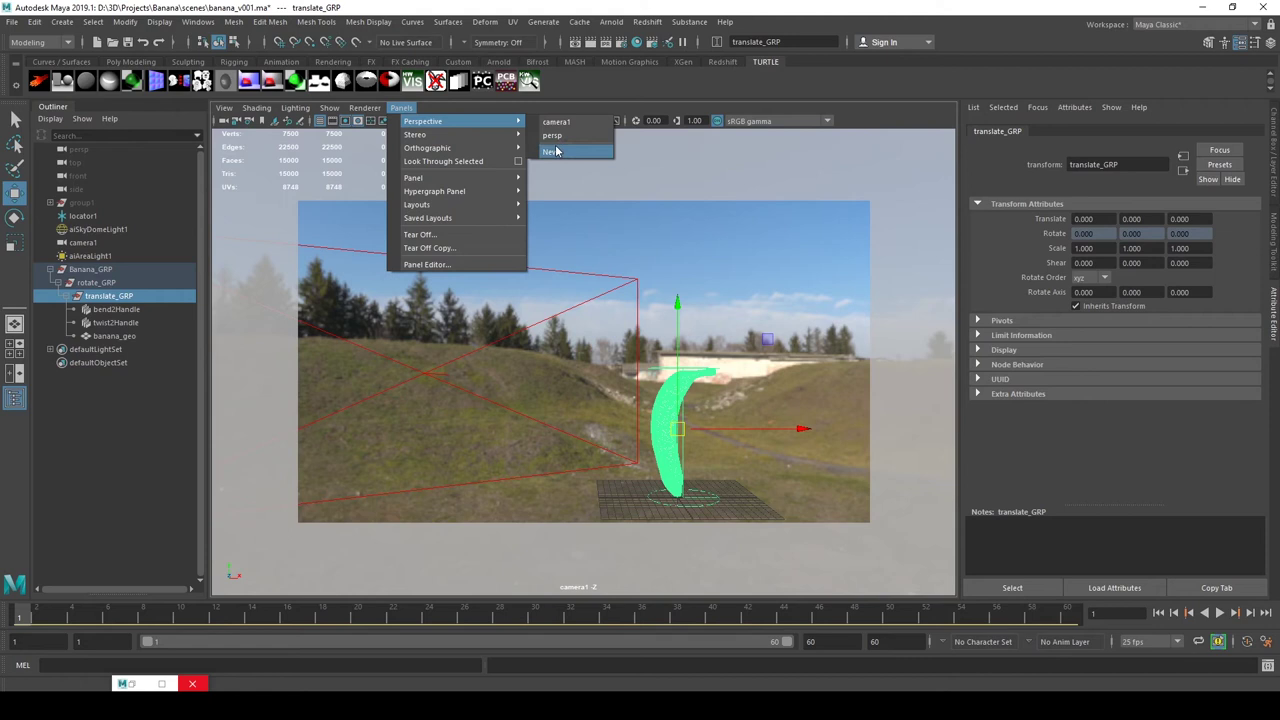
{"action": "left_click", "coordinate": [880, 360]}
{"action": "key", "text": "ctrl+z"}
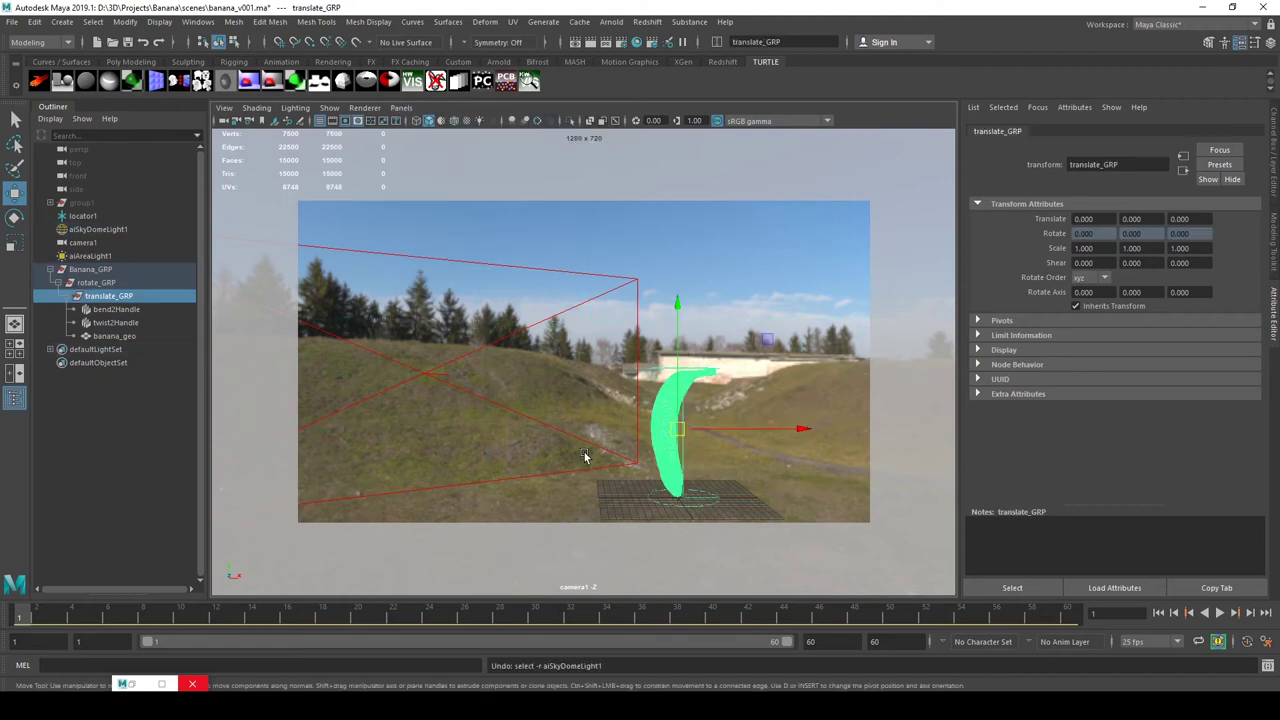
Step: Key the translation of translate_GRP at frame 24 with all three values at 0
{"action": "left_click", "coordinate": [107, 309]}
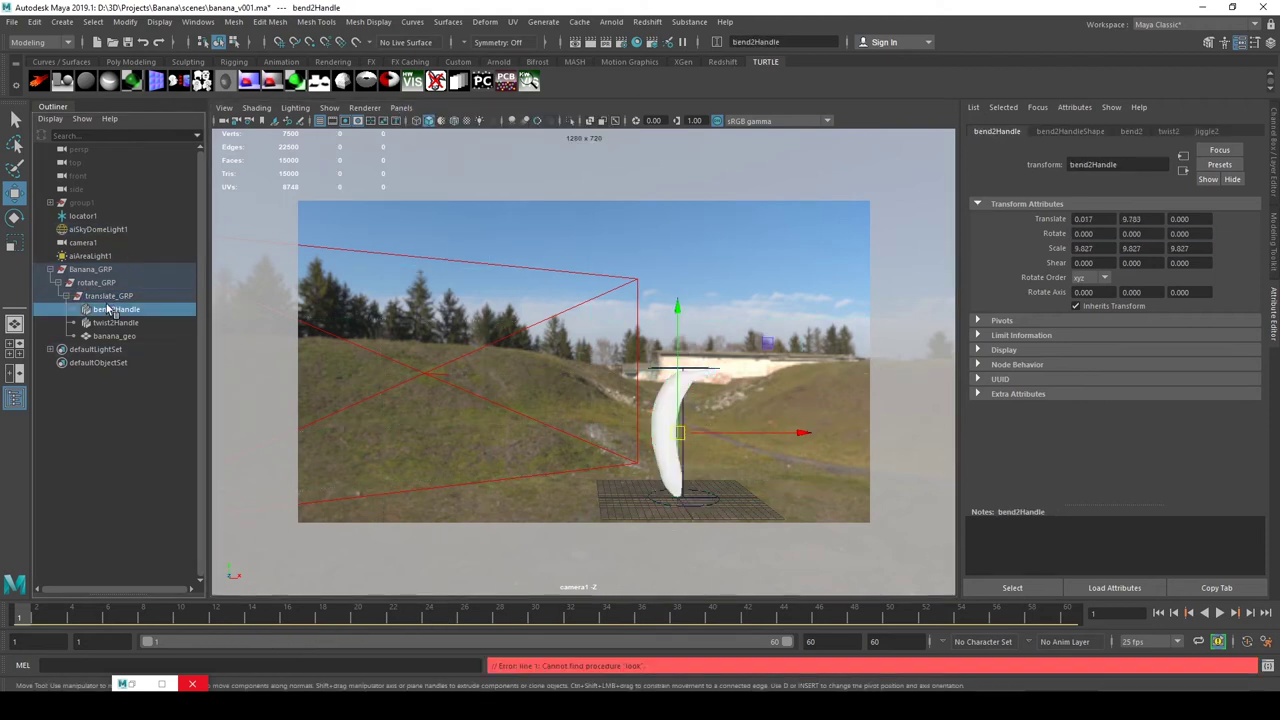
{"action": "left_click", "coordinate": [104, 283]}
{"action": "key", "text": "alt+v"}
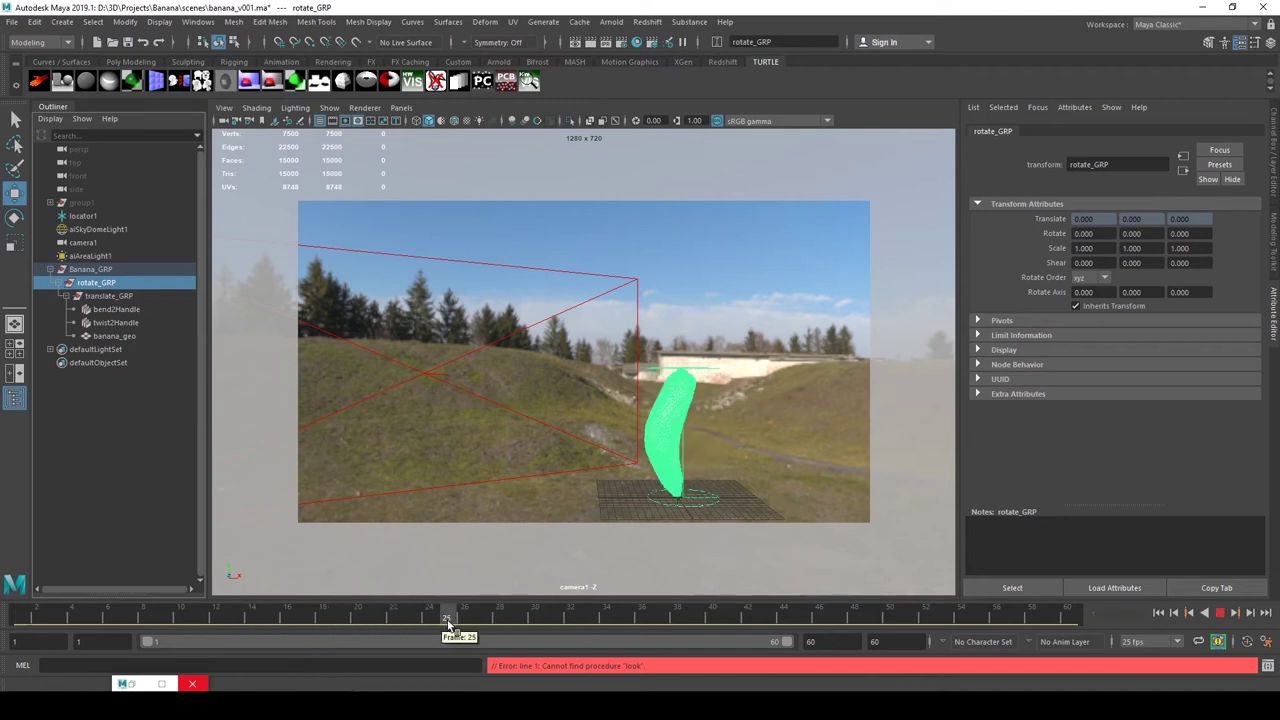
{"action": "left_click_drag", "start_coordinate": [433, 628], "coordinate": [434, 627]}
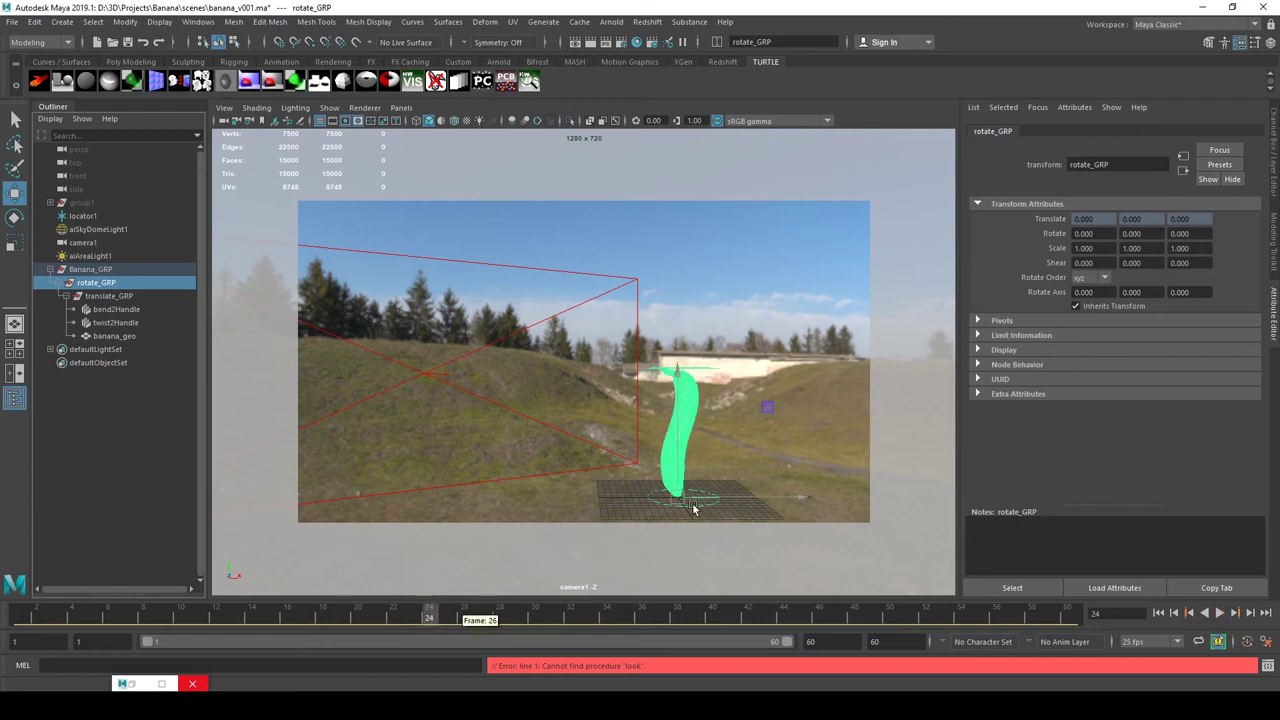
{"action": "left_click", "coordinate": [108, 296]}
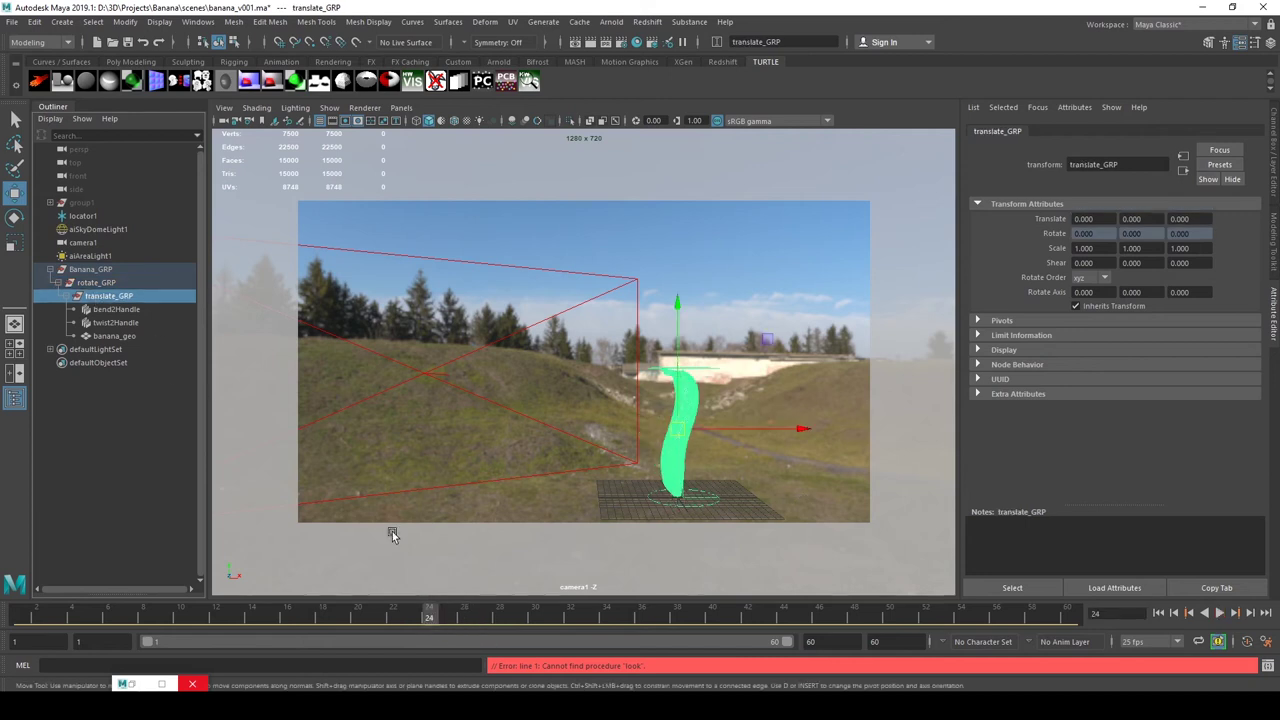
{"action": "key", "text": "shift+w"}
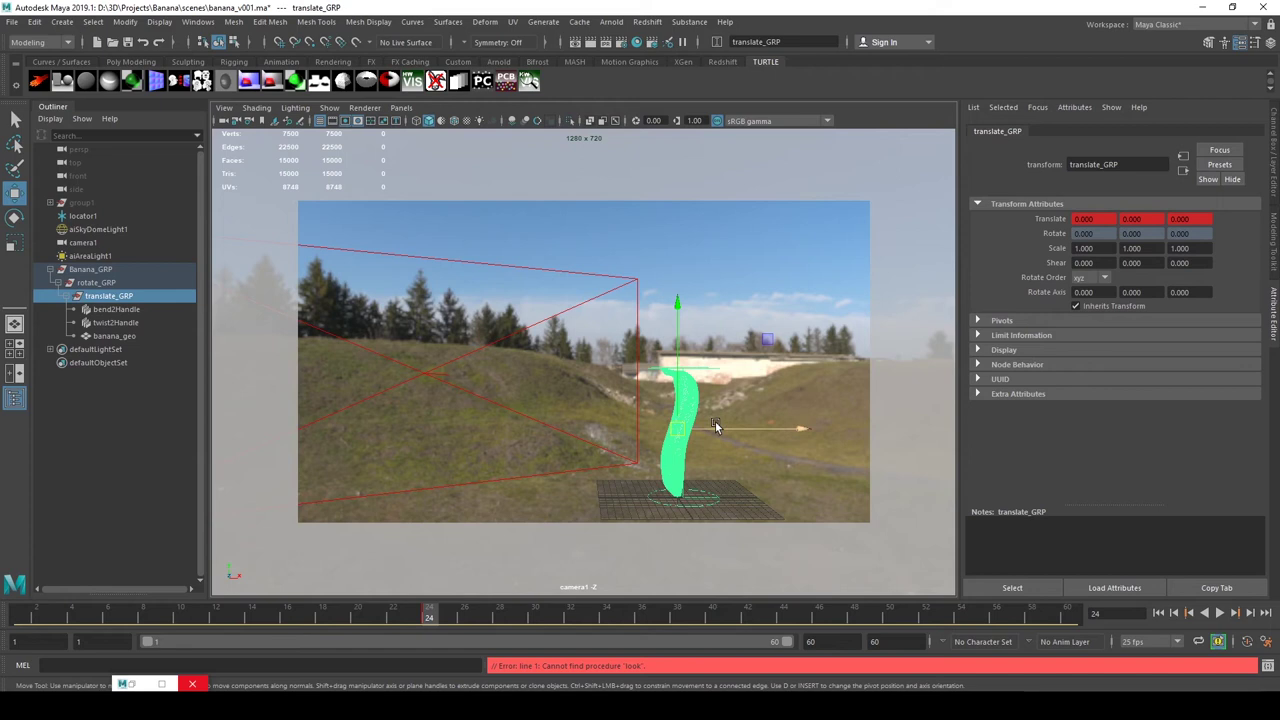
Step: Move translate_GRP to about X -18.1, Y 16.4 at frame 12 and key its translation
{"action": "left_click_drag", "start_coordinate": [395, 619], "coordinate": [215, 616]}
{"action": "left_click_drag", "start_coordinate": [683, 333], "coordinate": [669, 213]}
{"action": "left_click_drag", "start_coordinate": [805, 322], "coordinate": [686, 325]}
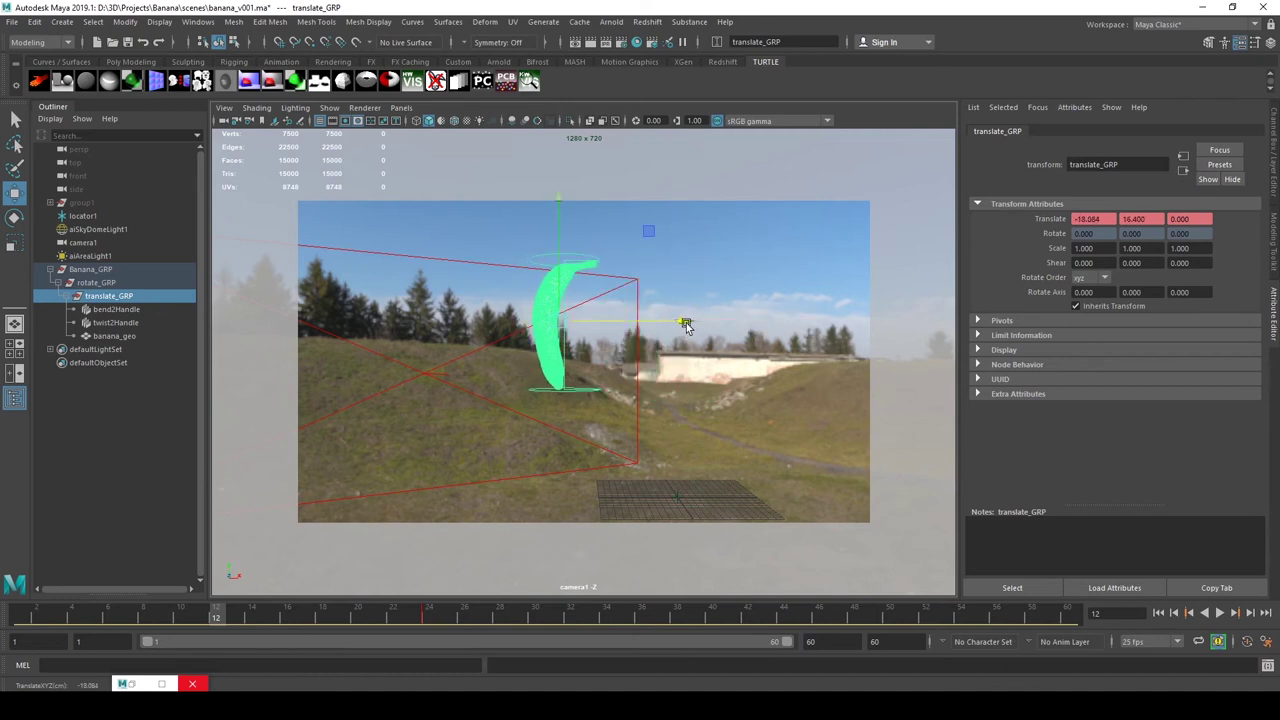
{"action": "key", "text": "shift+w"}
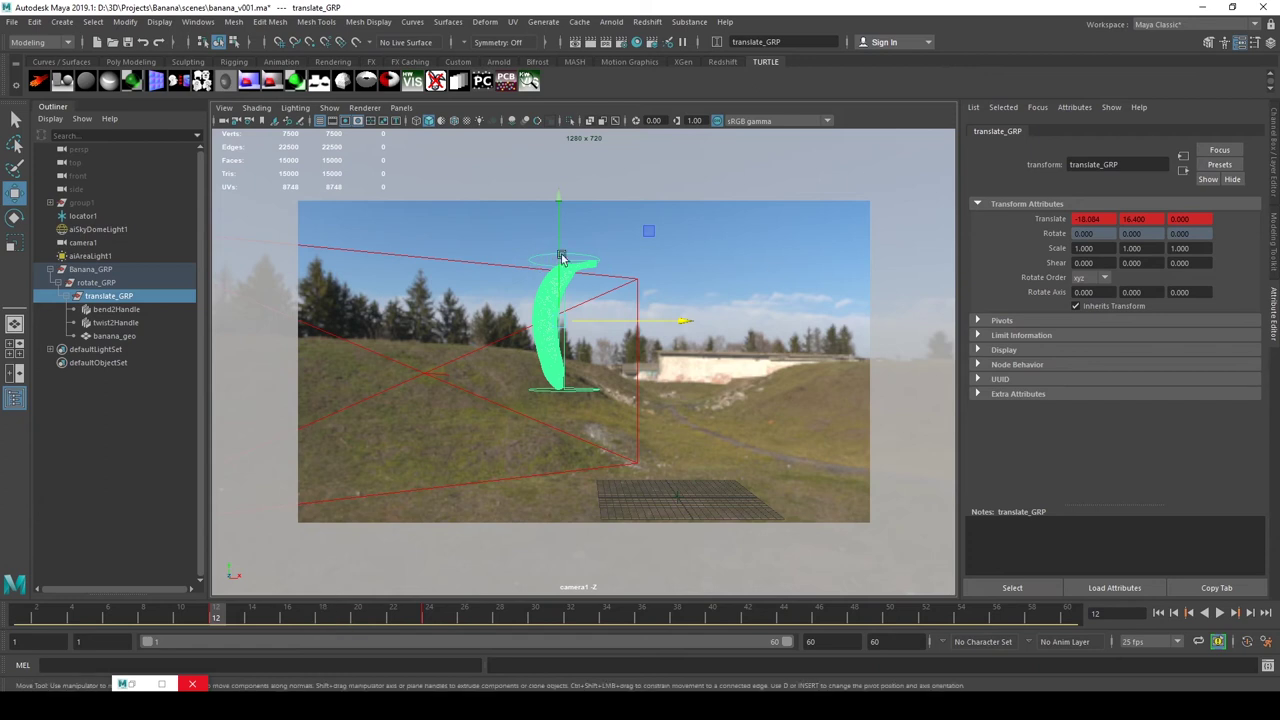
Step: Key translate_GRP's translation at frame 1 with Y at 0 and X at about -38.8
{"action": "left_click_drag", "start_coordinate": [218, 614], "coordinate": [18, 614]}
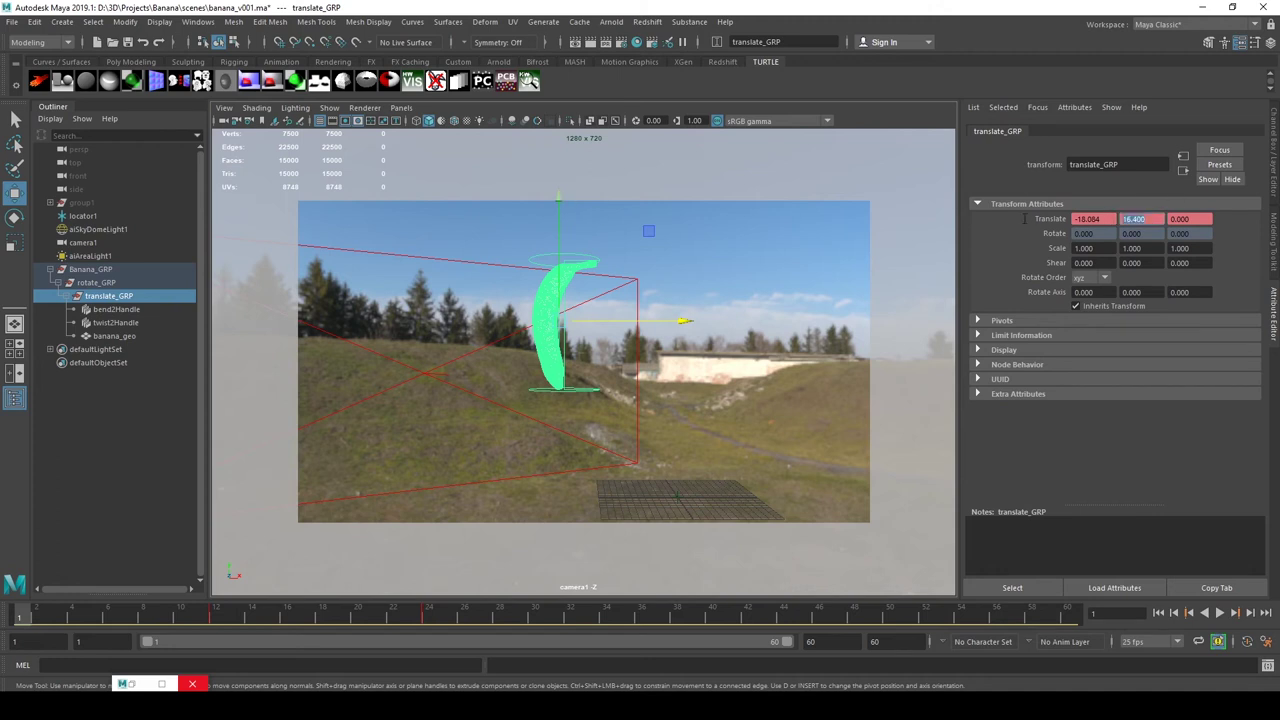
{"action": "type", "text": "0"}
{"action": "key", "text": "Return"}
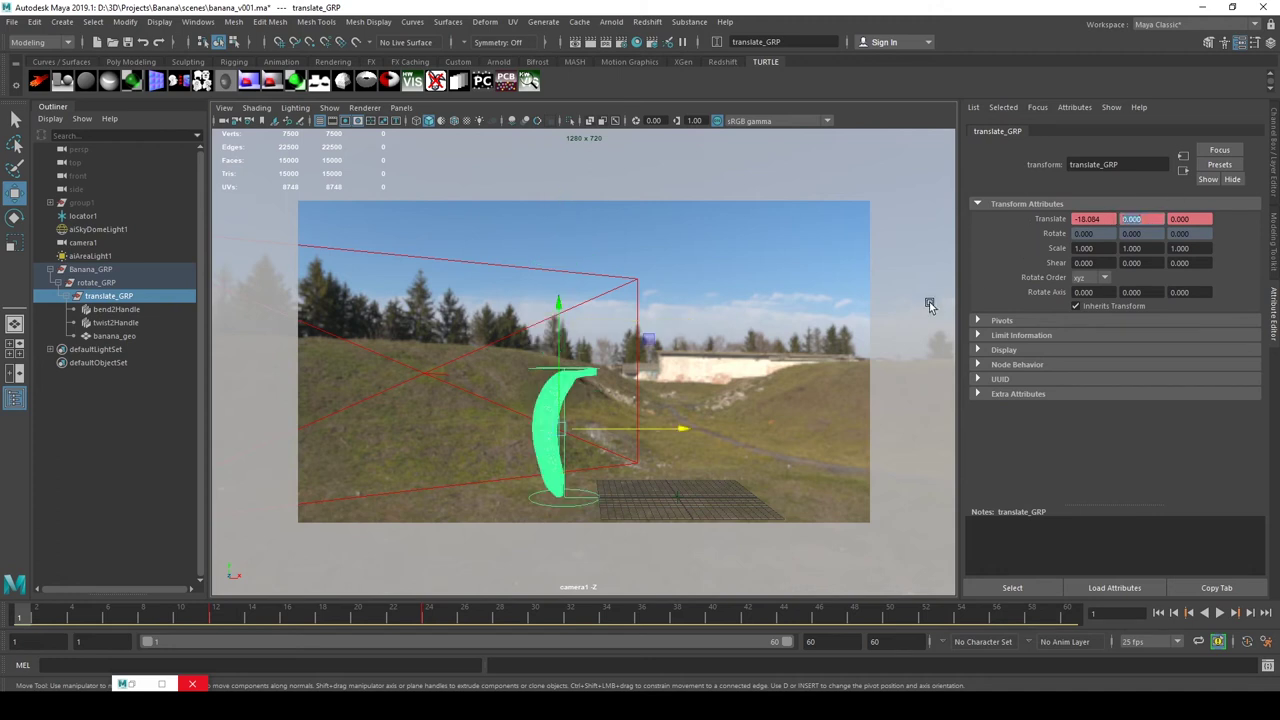
{"action": "left_click_drag", "start_coordinate": [679, 430], "coordinate": [549, 429]}
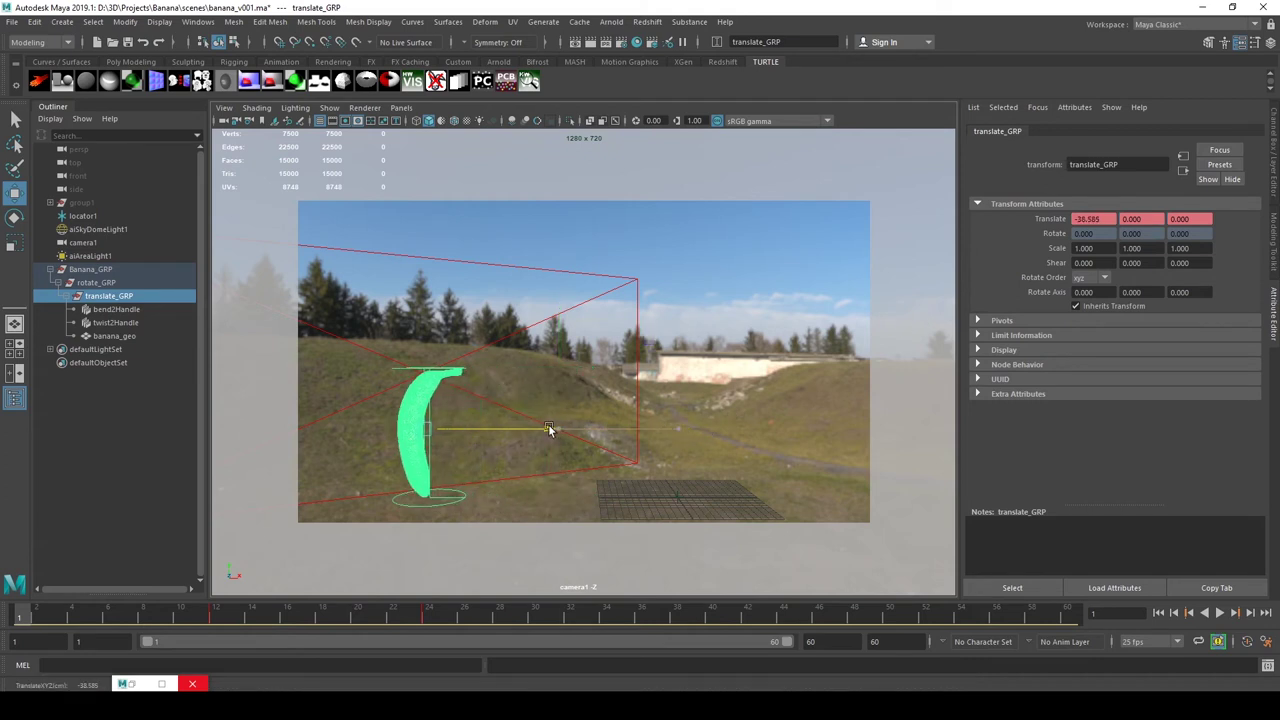
{"action": "key", "text": "shift+w"}
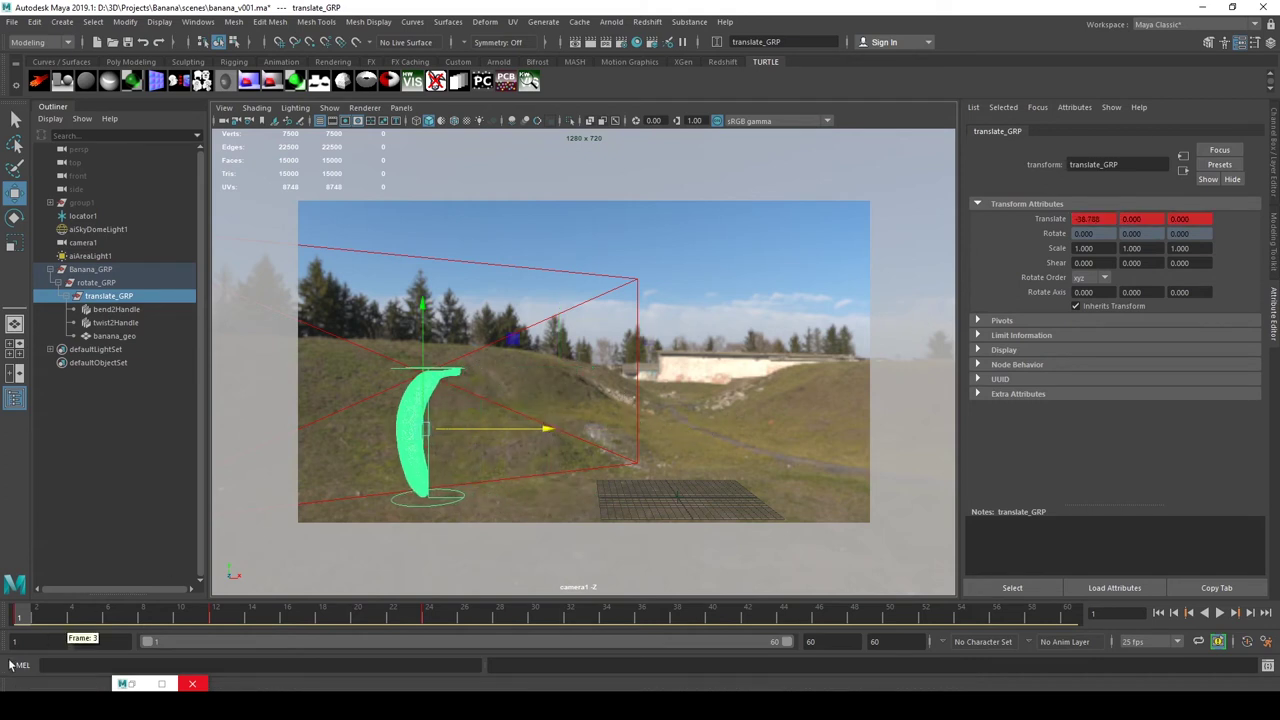
Step: Preview the jump, shift the frame 1 start position of translate_GRP to about X -31.6 and update its key
{"action": "left_click_drag", "start_coordinate": [18, 620], "coordinate": [12, 569]}
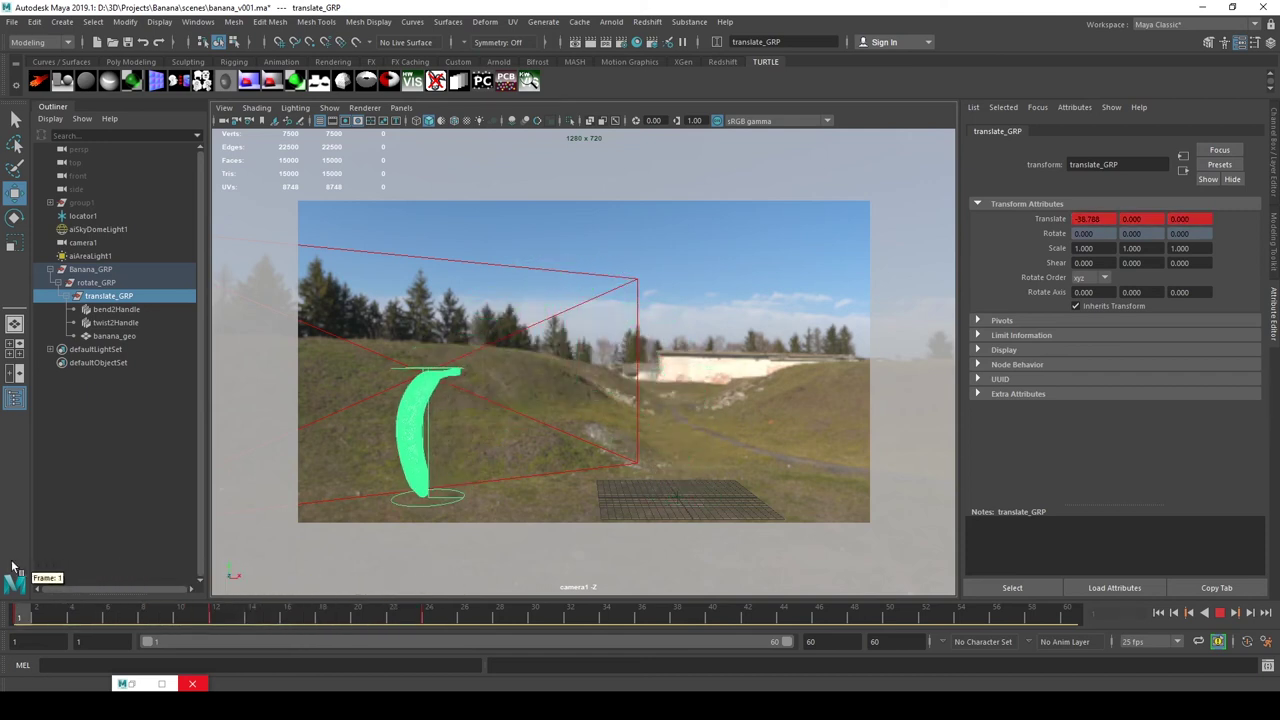
{"action": "left_click_drag", "start_coordinate": [537, 424], "coordinate": [595, 429]}
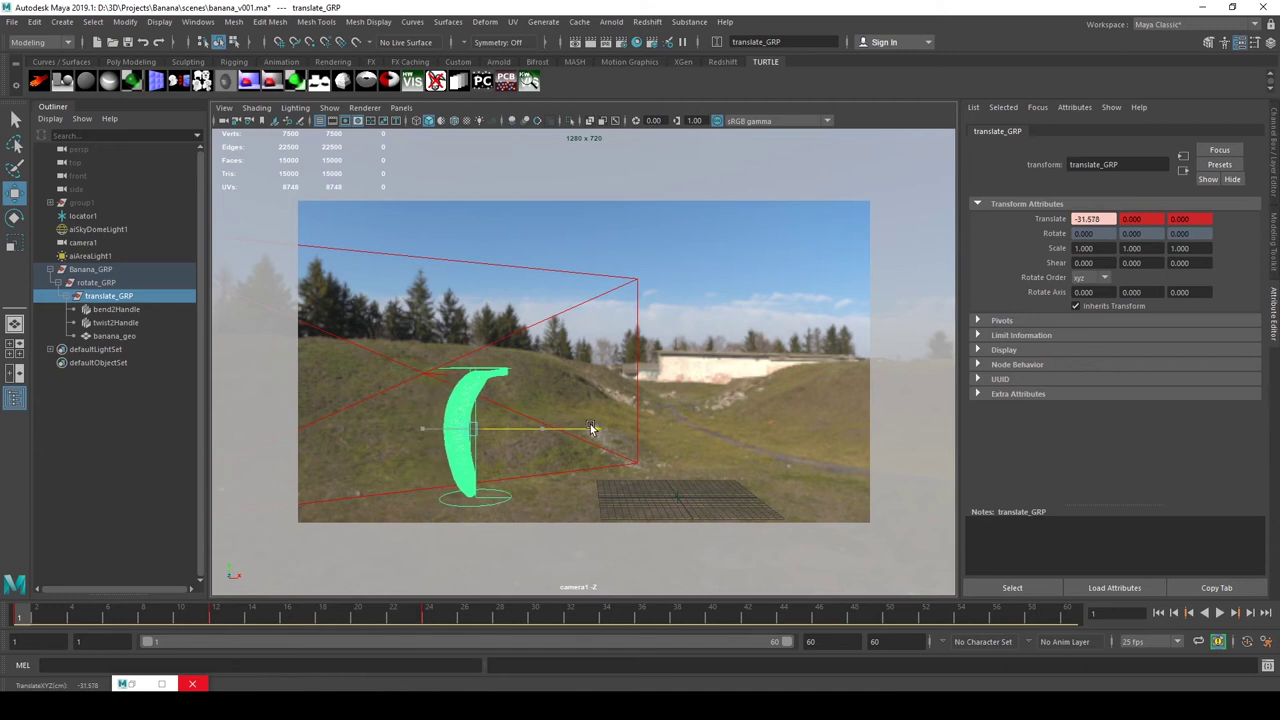
{"action": "left_click_drag", "start_coordinate": [80, 618], "coordinate": [2, 557]}
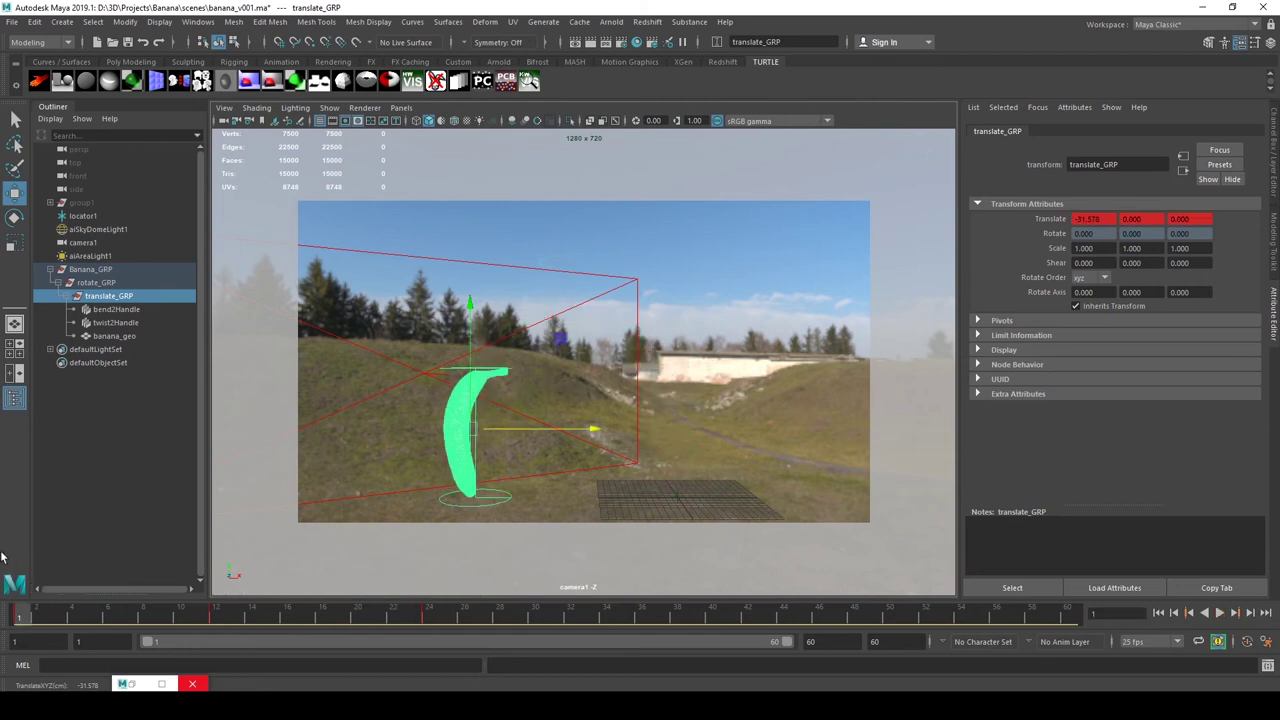
Step: Select bend2Handle and make the Curvature of its bend2 input the active channel
{"action": "left_click", "coordinate": [124, 310]}
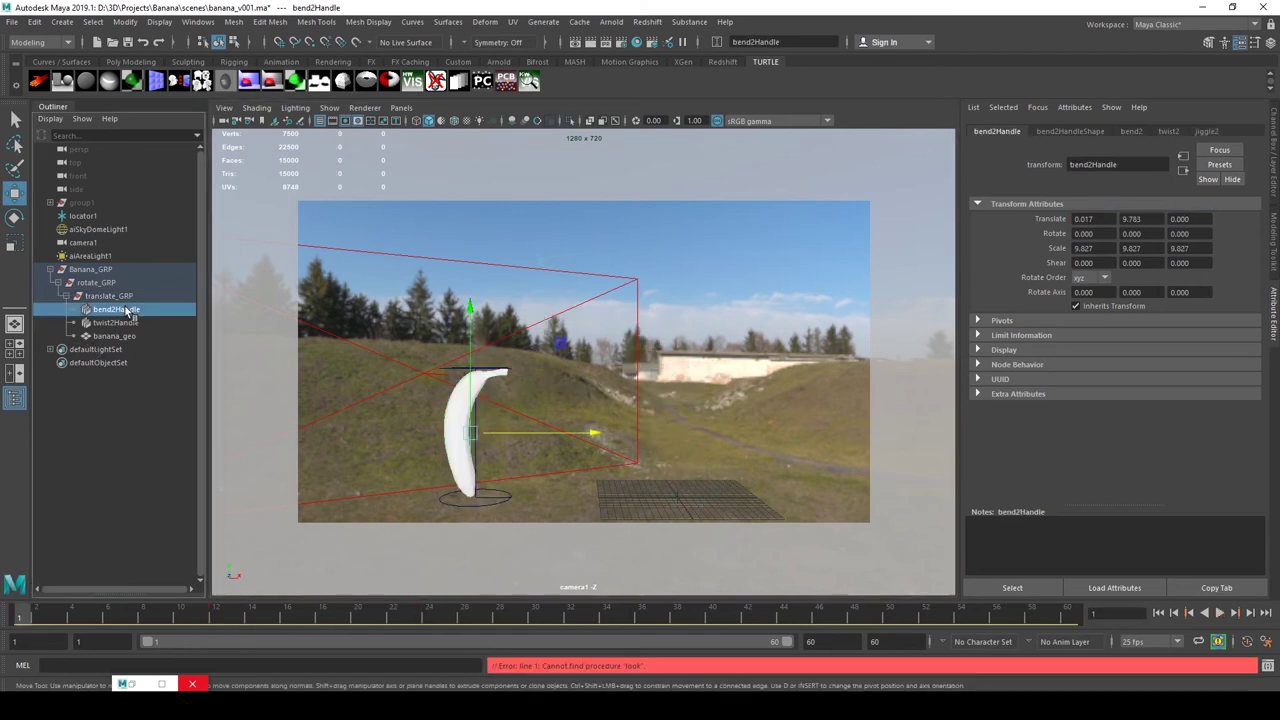
{"action": "left_click", "coordinate": [1070, 131]}
{"action": "left_click", "coordinate": [1131, 131]}
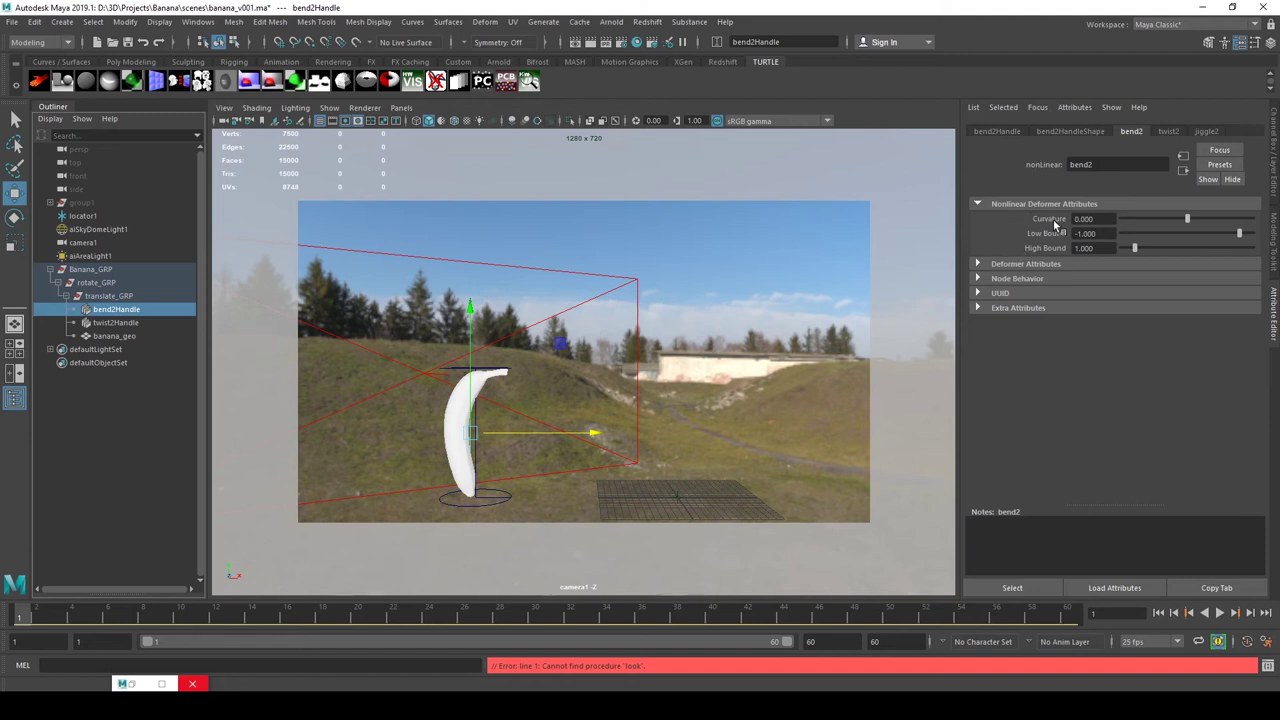
{"action": "left_click", "coordinate": [1274, 174]}
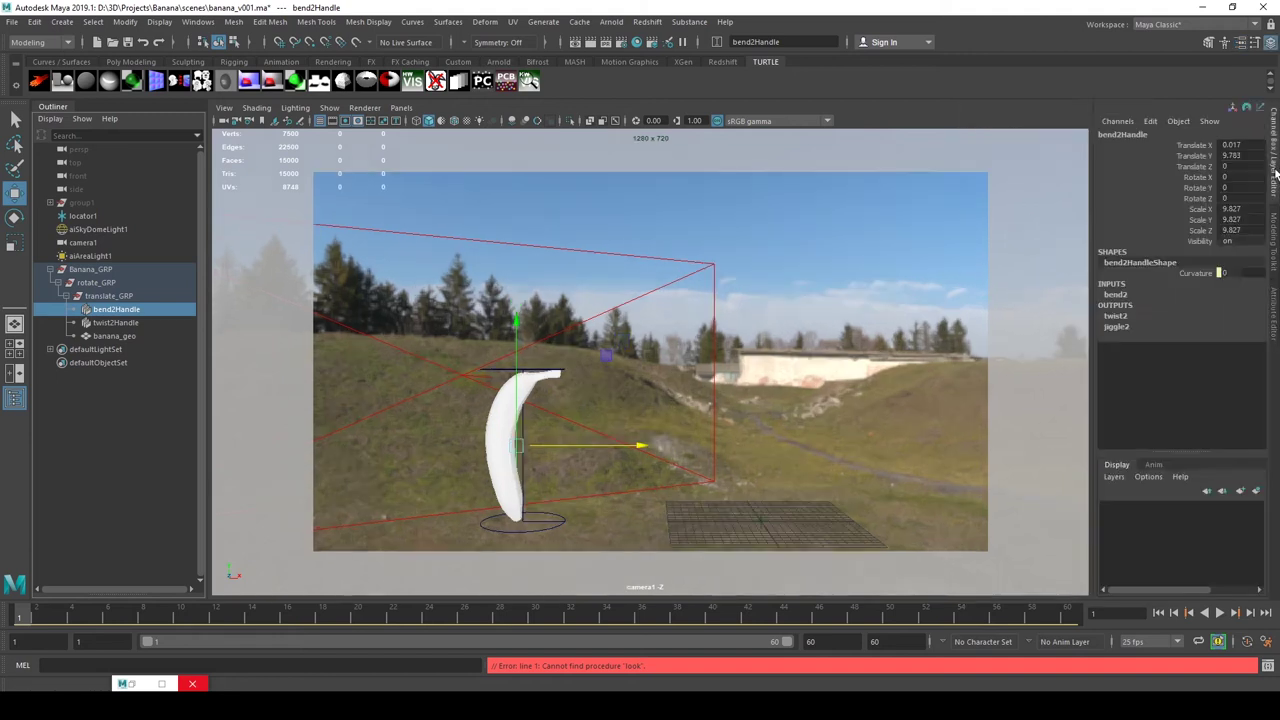
{"action": "left_click", "coordinate": [1115, 294]}
{"action": "left_click", "coordinate": [1196, 315]}
Step: Try bending the banana with different bend2 Curvature values at frame 1 and undo each test
{"action": "middle_click_drag", "start_coordinate": [643, 322], "coordinate": [676, 318]}
{"action": "key", "text": "ctrl+z"}
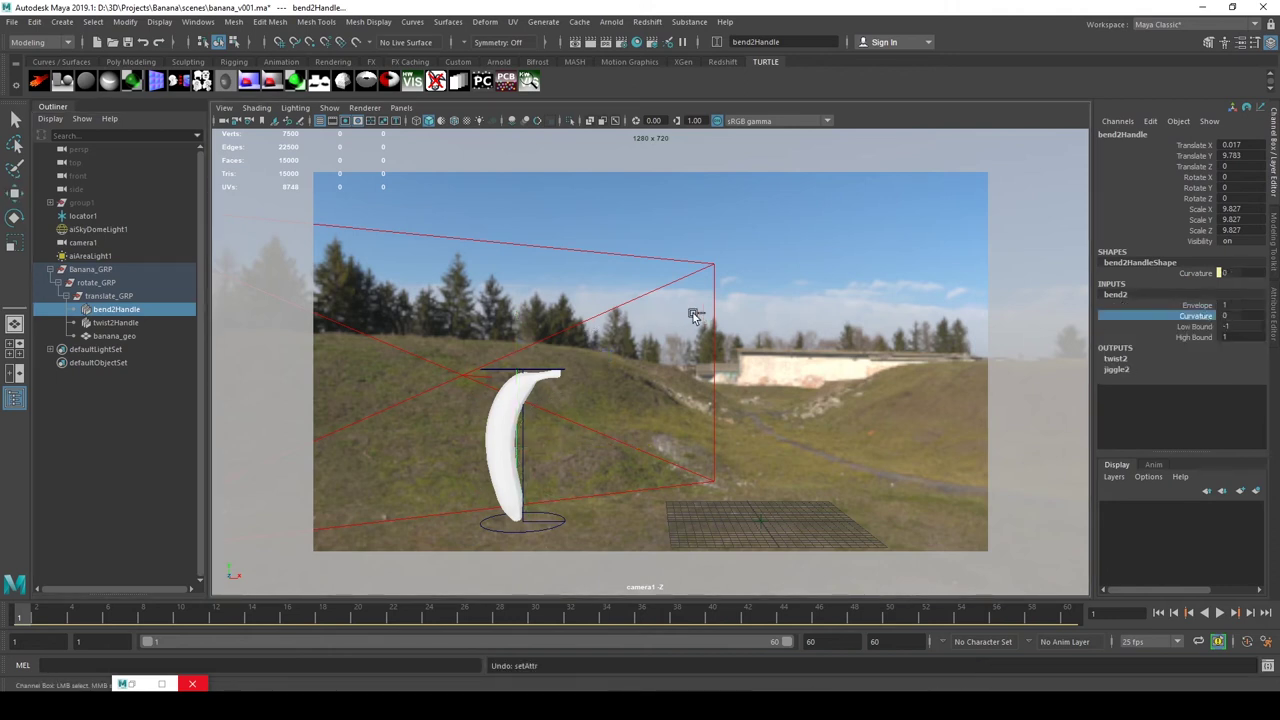
{"action": "left_click", "coordinate": [136, 327]}
{"action": "key", "text": "w"}
{"action": "left_click", "coordinate": [136, 311]}
{"action": "middle_click_drag", "start_coordinate": [619, 347], "coordinate": [587, 345]}
{"action": "key", "text": "ctrl+z"}
{"action": "left_click", "coordinate": [1124, 300]}
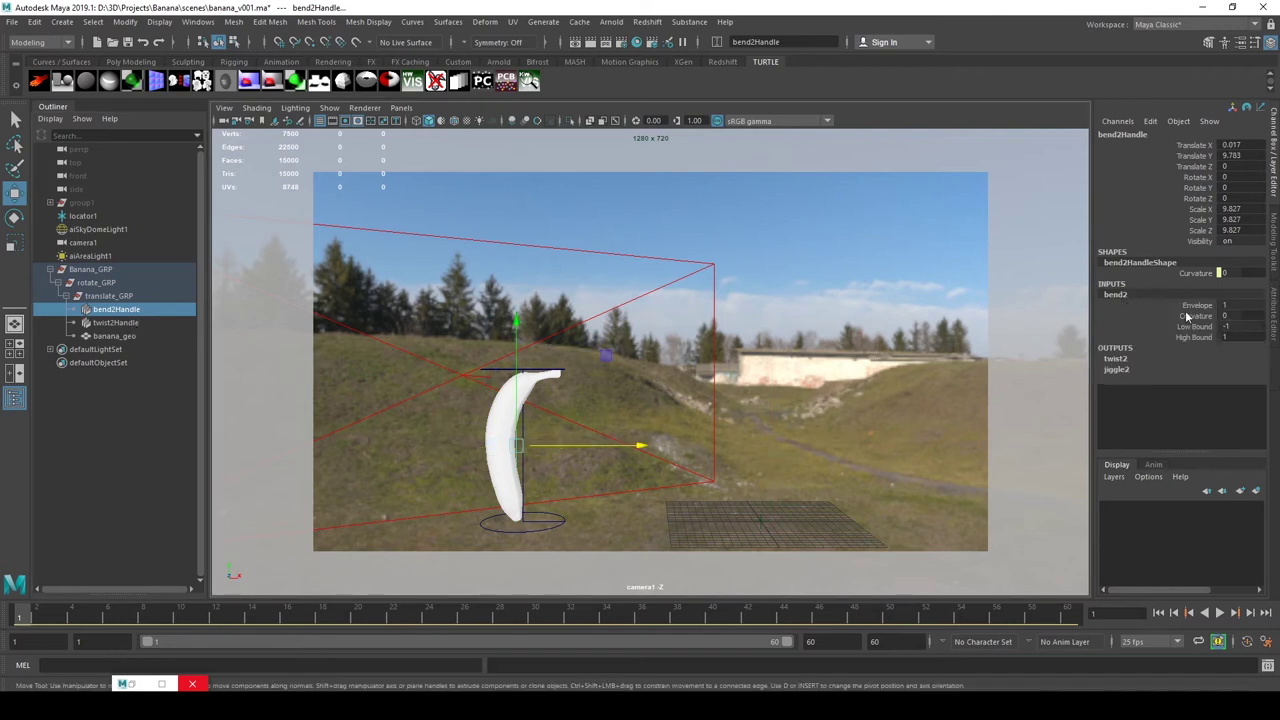
{"action": "left_click", "coordinate": [1195, 315]}
{"action": "middle_click_drag", "start_coordinate": [741, 322], "coordinate": [825, 332]}
{"action": "key", "text": "ctrl+z"}
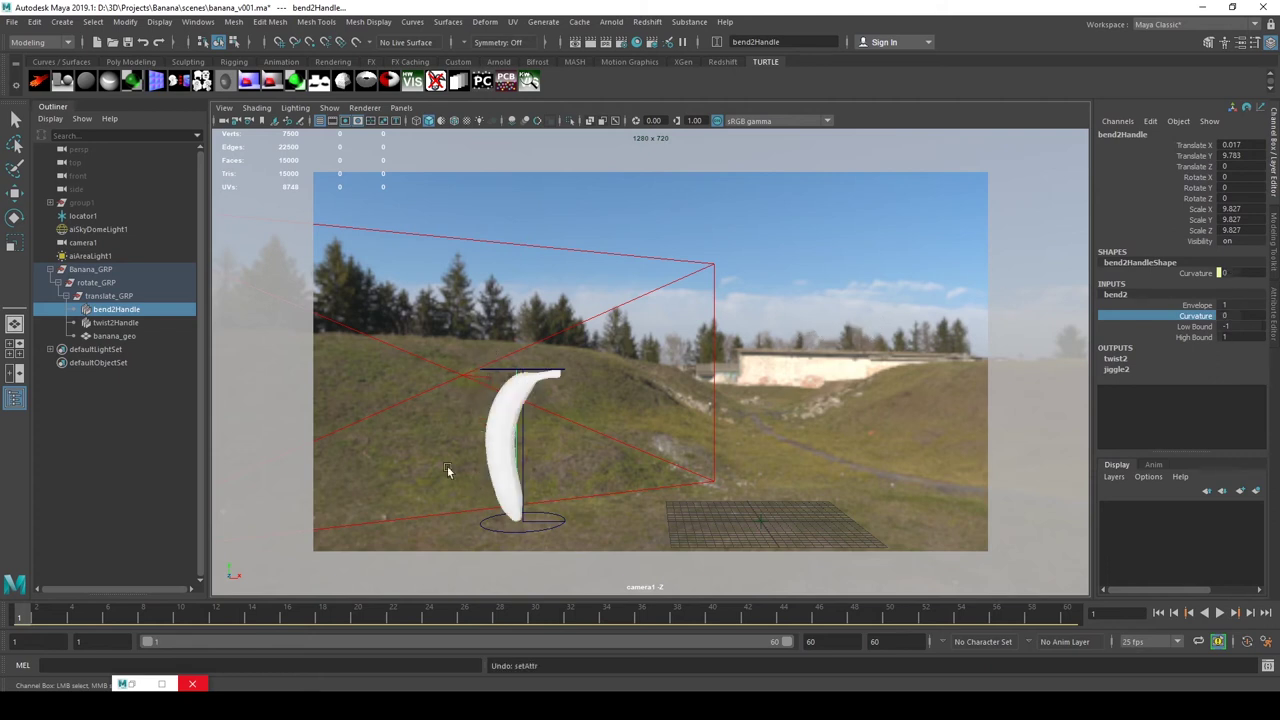
{"action": "middle_click_drag", "start_coordinate": [644, 452], "coordinate": [696, 433]}
{"action": "key", "text": "ctrl+z"}
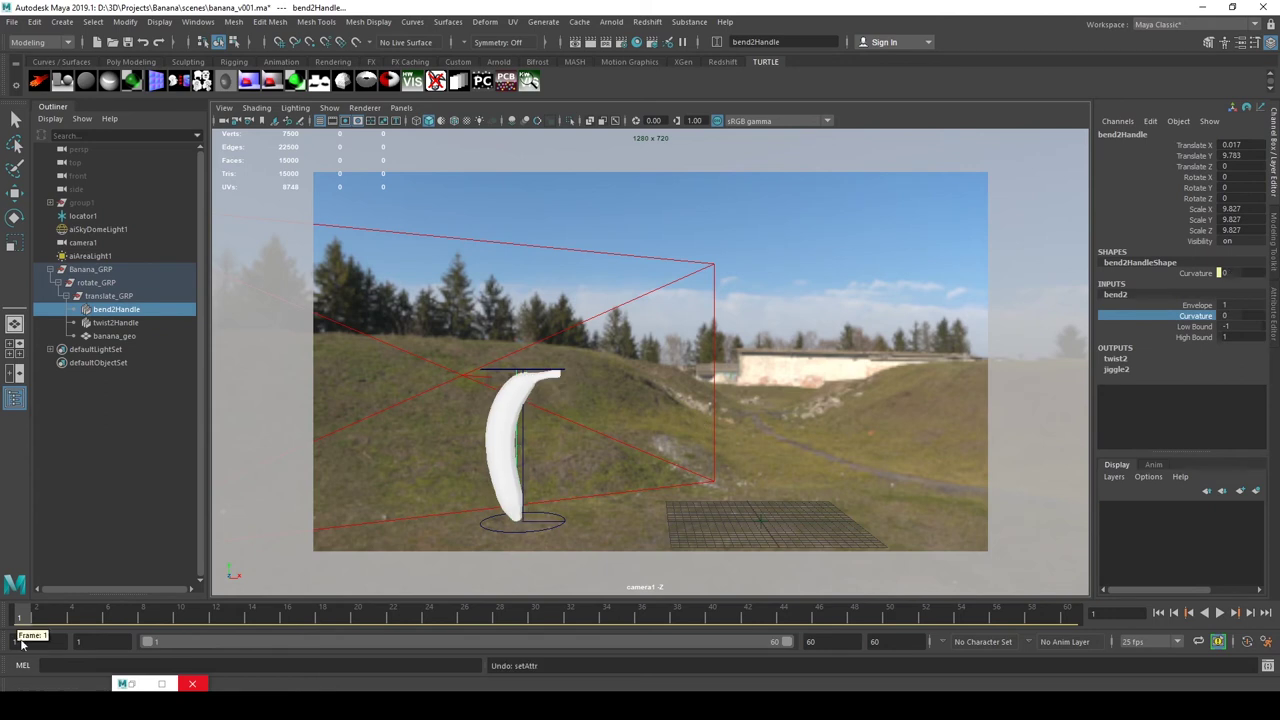
Step: Key bend2's Curvature at 0 on frame 1 and at about -73.3 on frame 12
{"action": "right_click", "coordinate": [1206, 320]}
{"action": "left_click", "coordinate": [1205, 340]}
{"action": "left_click", "coordinate": [113, 618]}
{"action": "left_click_drag", "start_coordinate": [113, 618], "coordinate": [216, 619]}
{"action": "middle_click_drag", "start_coordinate": [850, 292], "coordinate": [819, 295]}
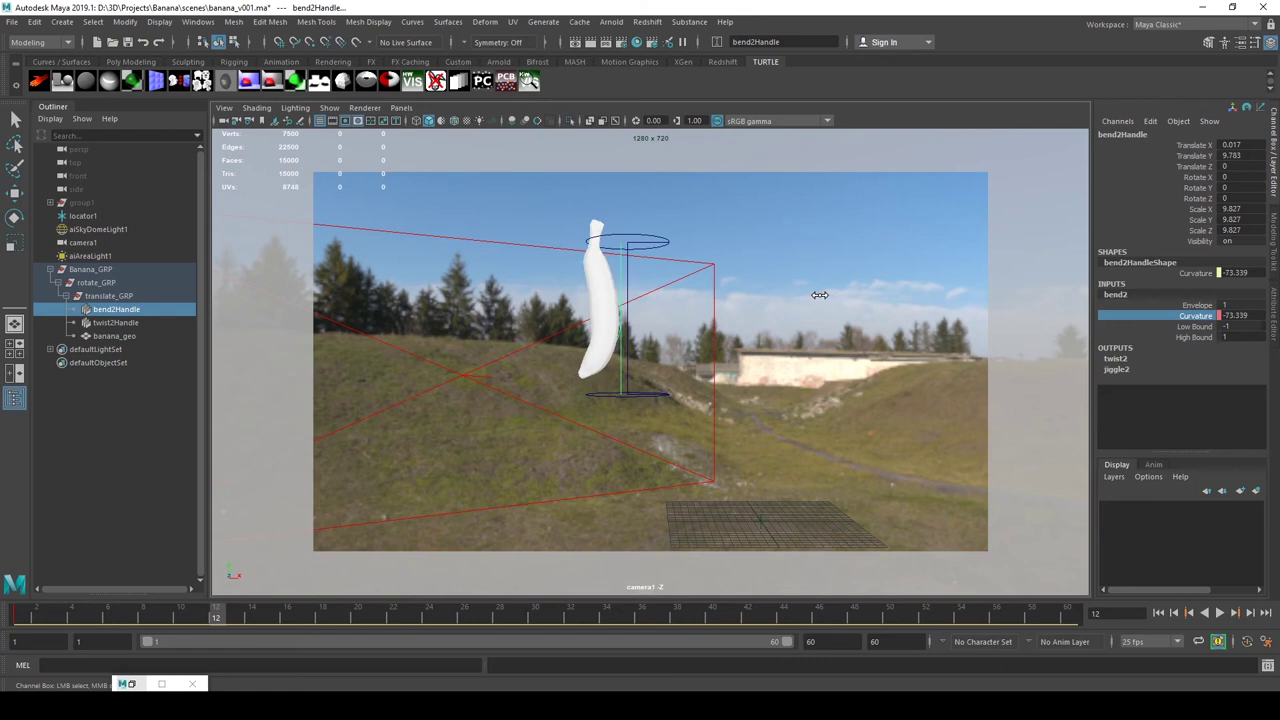
{"action": "right_click", "coordinate": [1206, 322]}
{"action": "left_click", "coordinate": [1204, 345]}
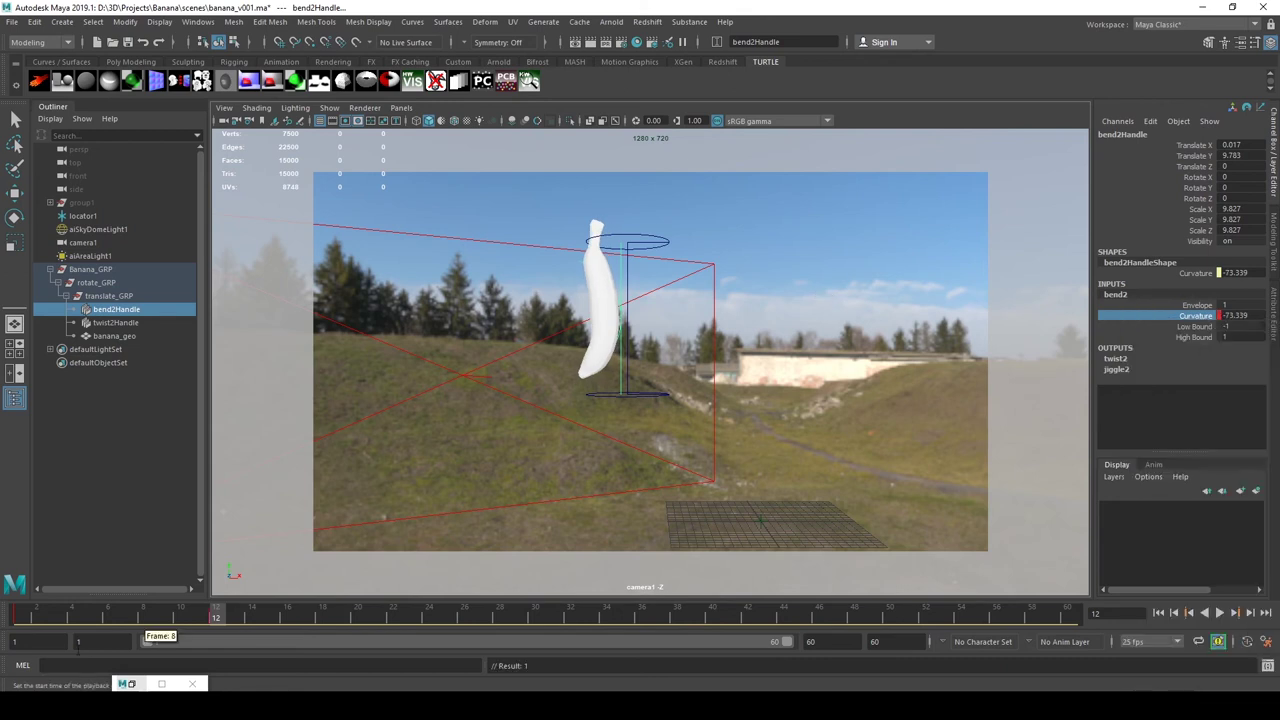
Step: Set bend2's Curvature to 0 at frame 24, key it, and preview the bending jump
{"action": "left_click_drag", "start_coordinate": [323, 608], "coordinate": [430, 622]}
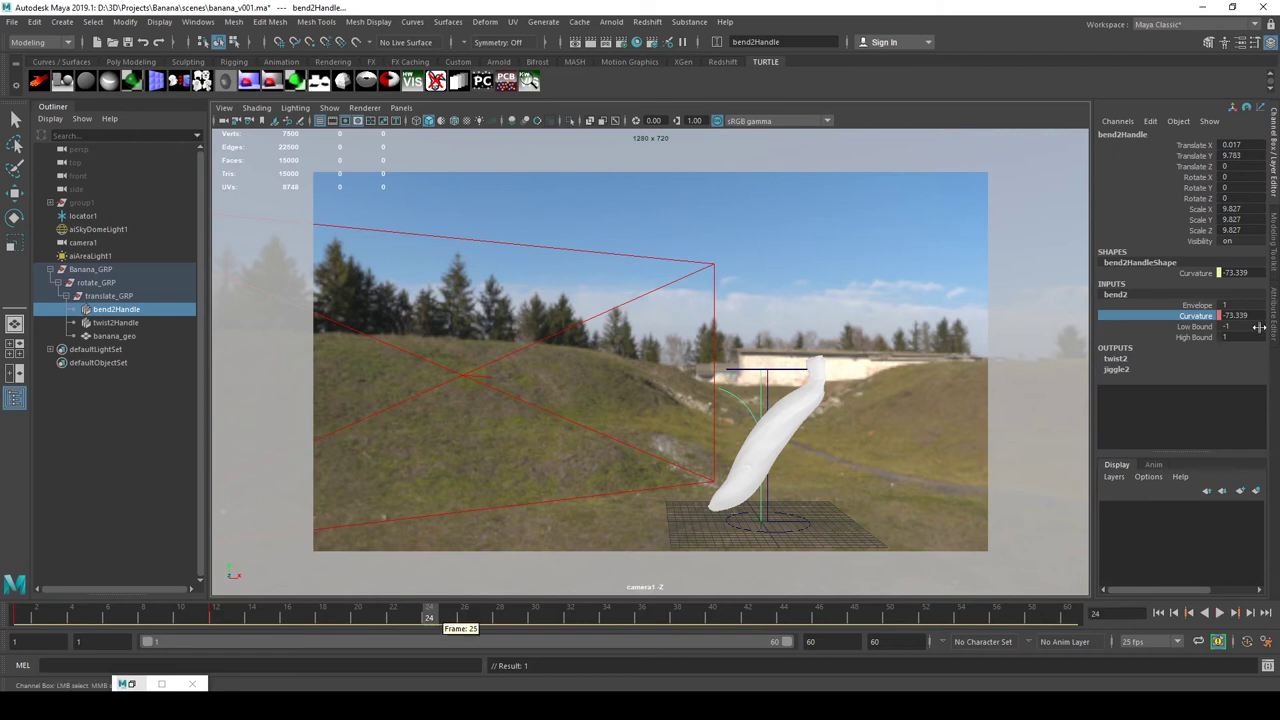
{"action": "double_click", "coordinate": [1240, 315]}
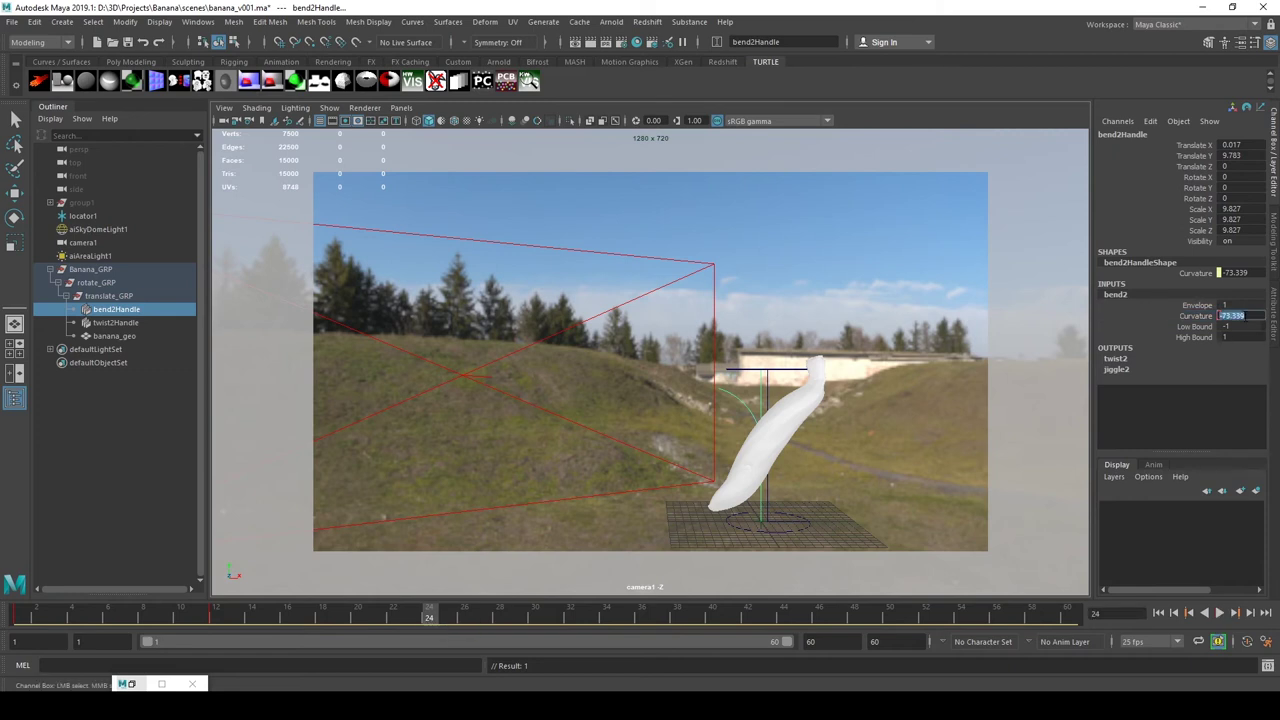
{"action": "type", "text": "0"}
{"action": "key", "text": "Return"}
{"action": "right_click", "coordinate": [1200, 316]}
{"action": "left_click", "coordinate": [1197, 335]}
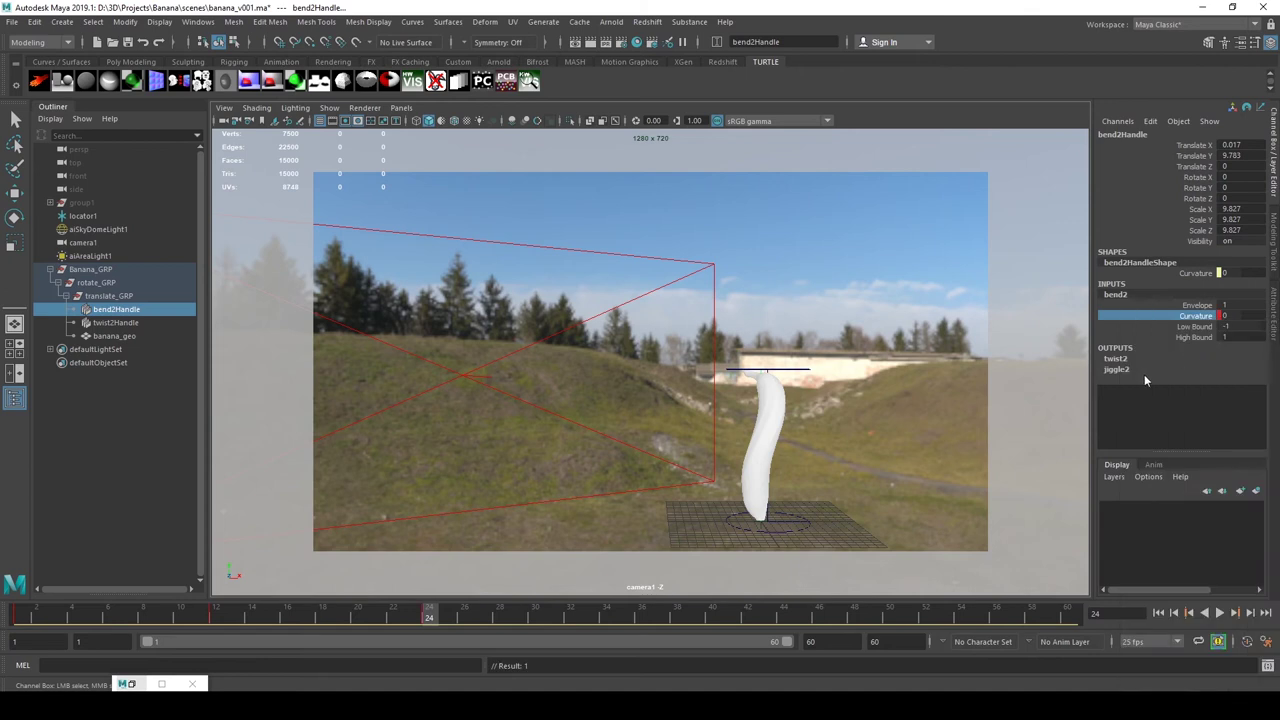
{"action": "left_click_drag", "start_coordinate": [418, 620], "coordinate": [187, 617]}
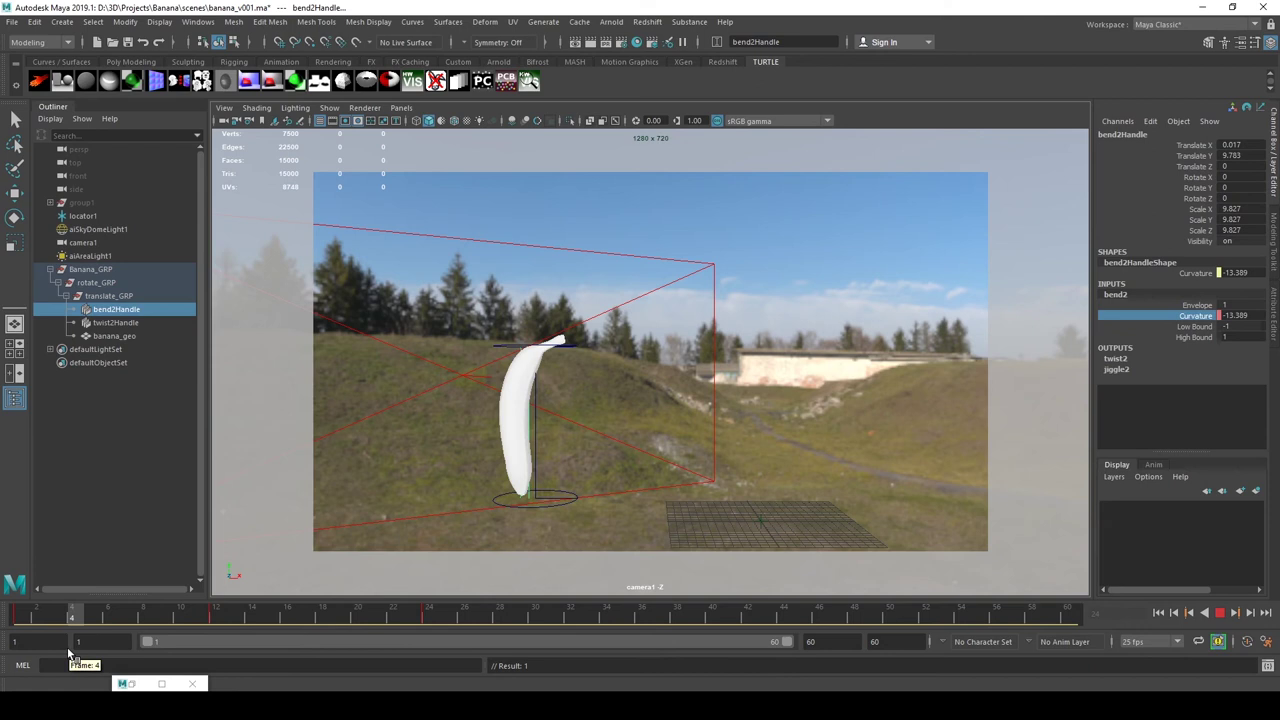
{"action": "left_click_drag", "start_coordinate": [10, 650], "coordinate": [45, 628]}
{"action": "left_click_drag", "start_coordinate": [206, 628], "coordinate": [4, 603]}
Step: Switch the viewport to the perspective camera, select banana_geo and frame it up close
{"action": "left_click", "coordinate": [401, 107]}
{"action": "mouse_move", "coordinate": [414, 123]}
{"action": "left_click", "coordinate": [565, 124]}
{"action": "left_click_drag", "start_coordinate": [870, 397], "coordinate": [800, 420], "text": "alt"}
{"action": "left_click", "coordinate": [490, 280]}
{"action": "key", "text": "w"}
{"action": "key", "text": "f"}
{"action": "scroll", "coordinate": [500, 303], "scroll_direction": "down", "scroll_amount": 5}
{"action": "left_click_drag", "start_coordinate": [500, 303], "coordinate": [595, 312], "text": "alt"}
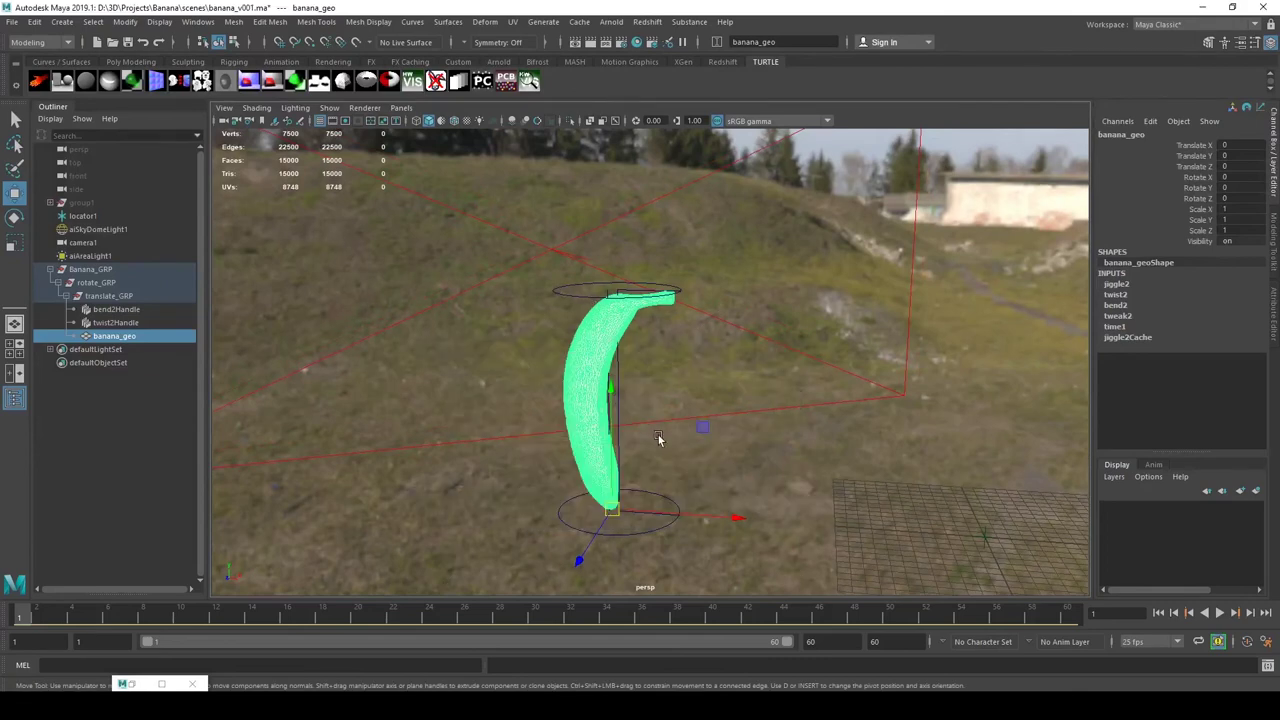
Step: Play the animation in the perspective view to judge the jump and bend, keeping banana_geo selected
{"action": "key", "text": "space"}
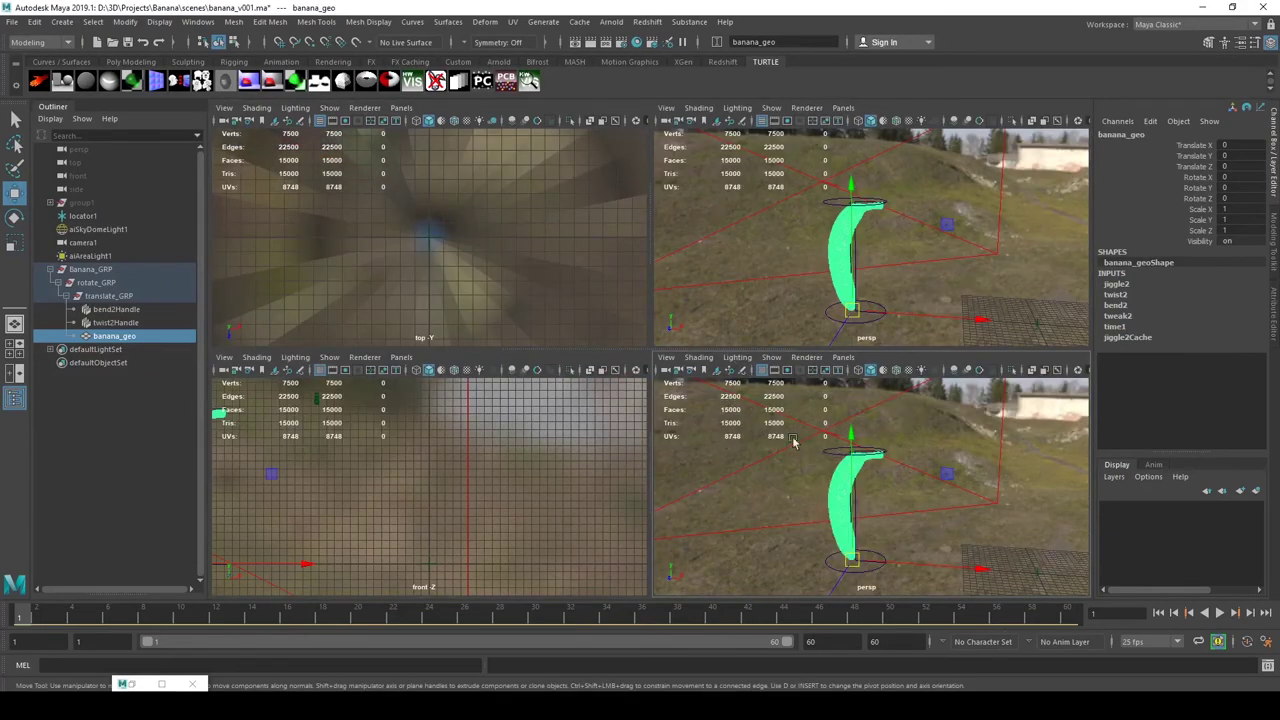
{"action": "key", "text": "space"}
{"action": "left_click", "coordinate": [1219, 612]}
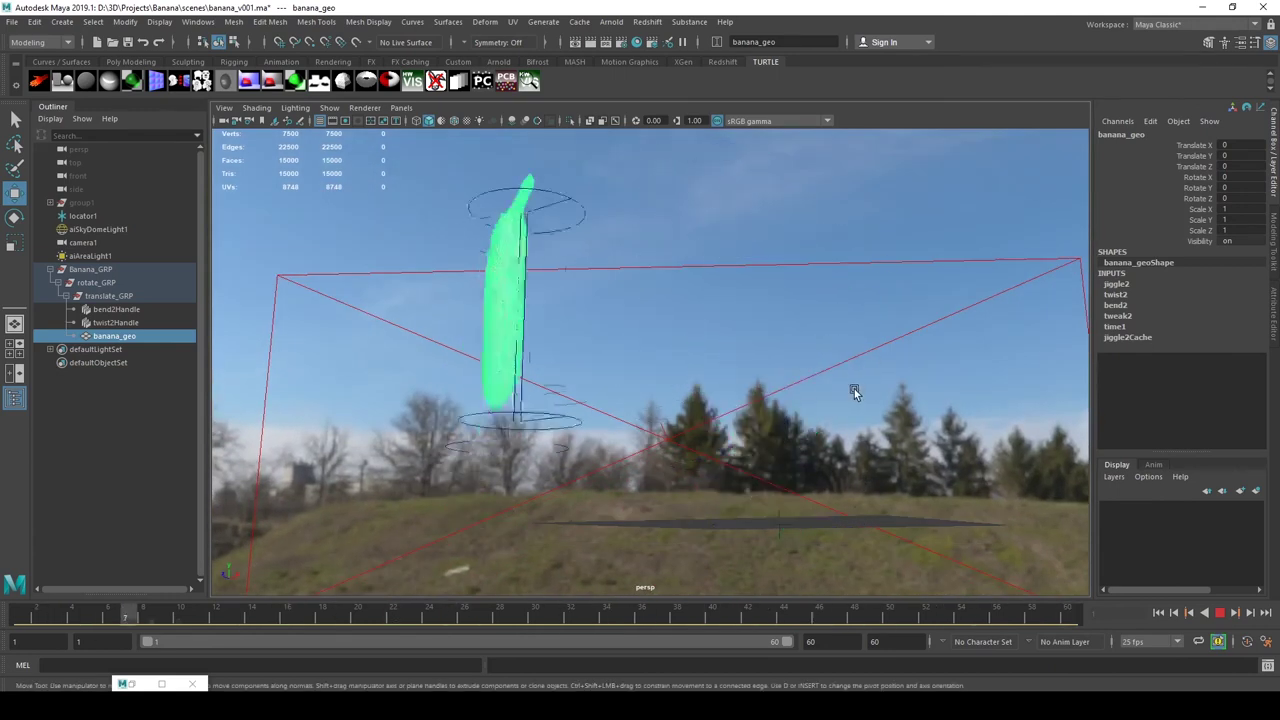
{"action": "left_click", "coordinate": [1215, 613]}
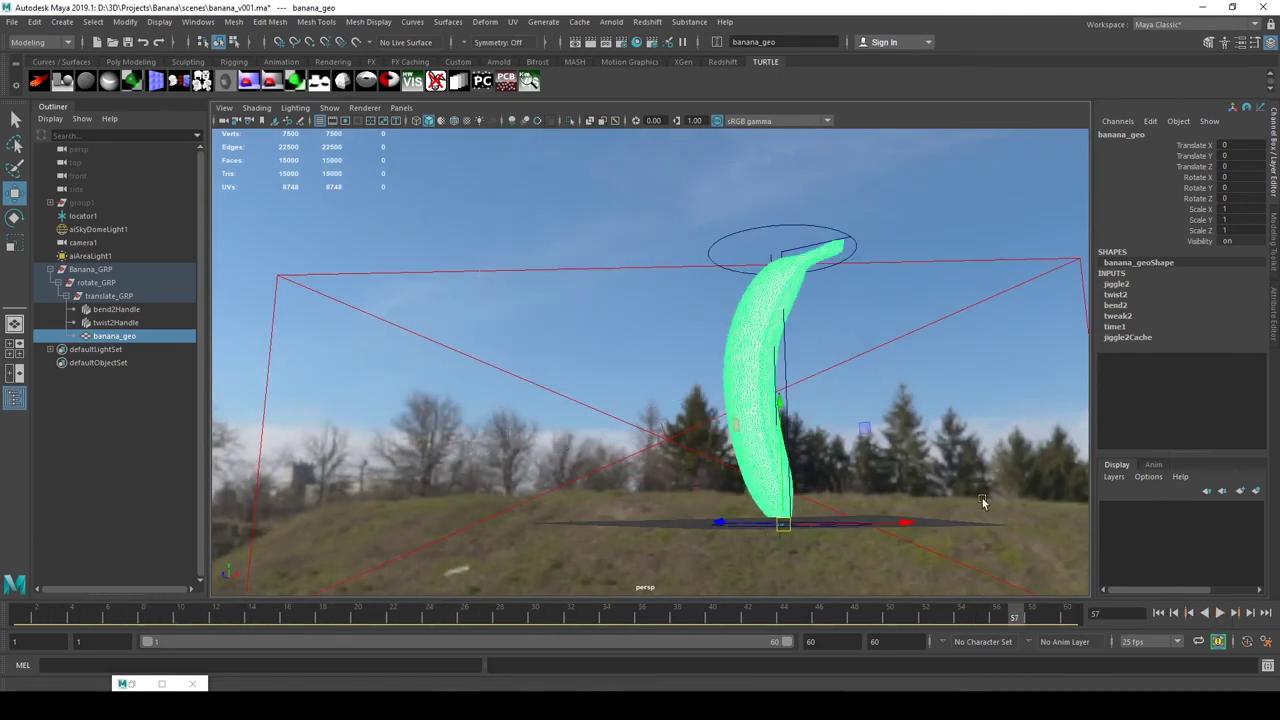
{"action": "left_click_drag", "start_coordinate": [667, 174], "coordinate": [716, 240], "text": "alt"}
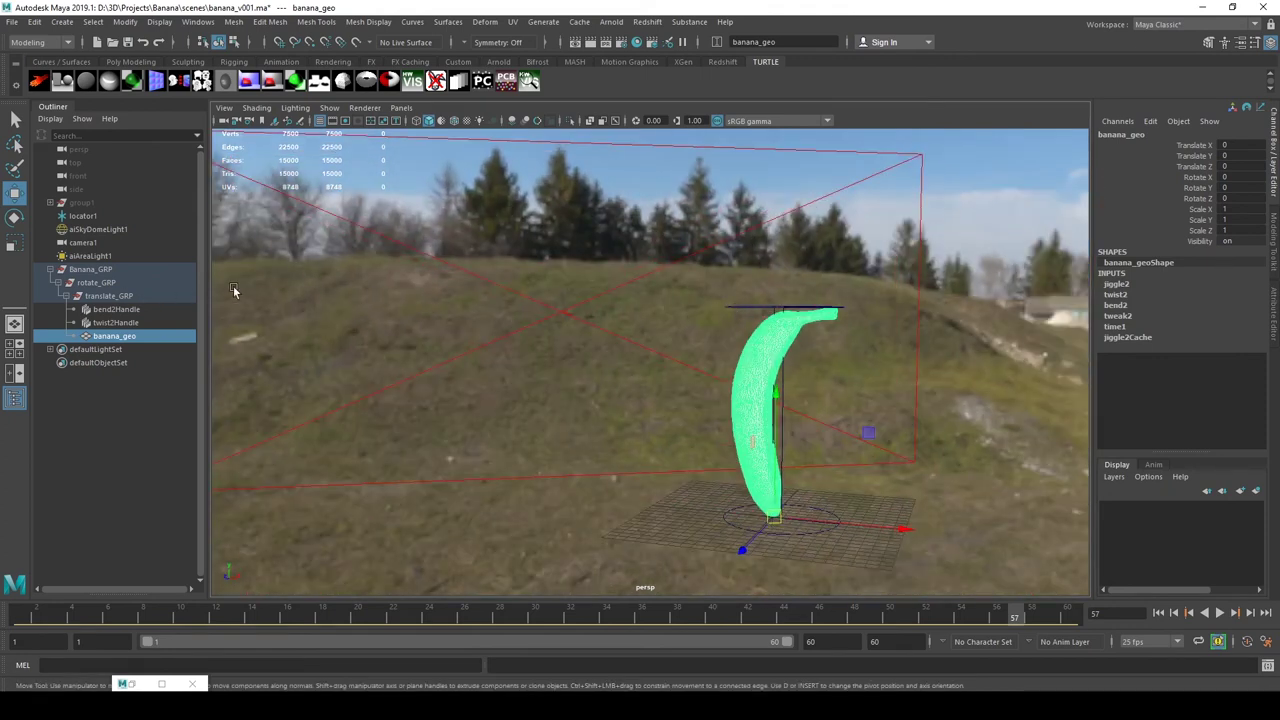
{"action": "left_click", "coordinate": [138, 325]}
{"action": "left_click", "coordinate": [120, 338]}
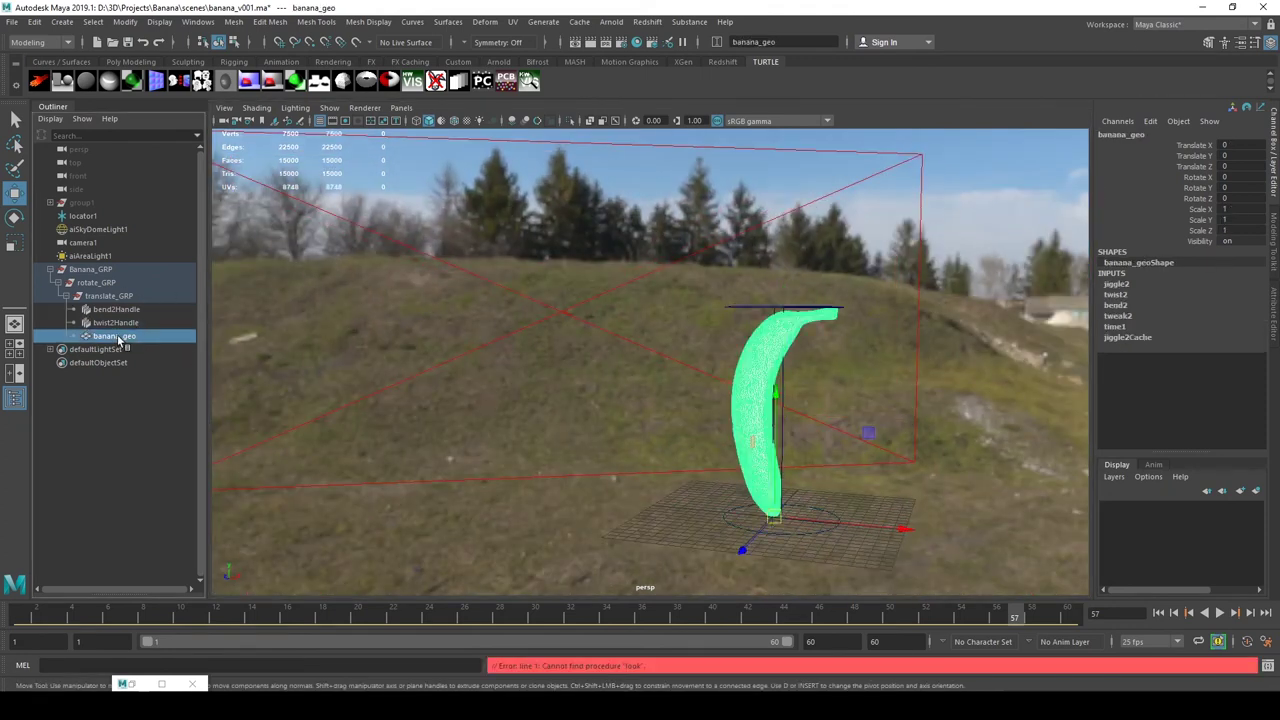
Step: Select twist2Handle and banana_geo alternately to compare them, finishing with banana_geo selected
{"action": "left_click", "coordinate": [122, 323]}
{"action": "left_click", "coordinate": [112, 336]}
{"action": "left_click", "coordinate": [116, 323]}
{"action": "left_click", "coordinate": [112, 336]}
{"action": "left_click", "coordinate": [110, 323]}
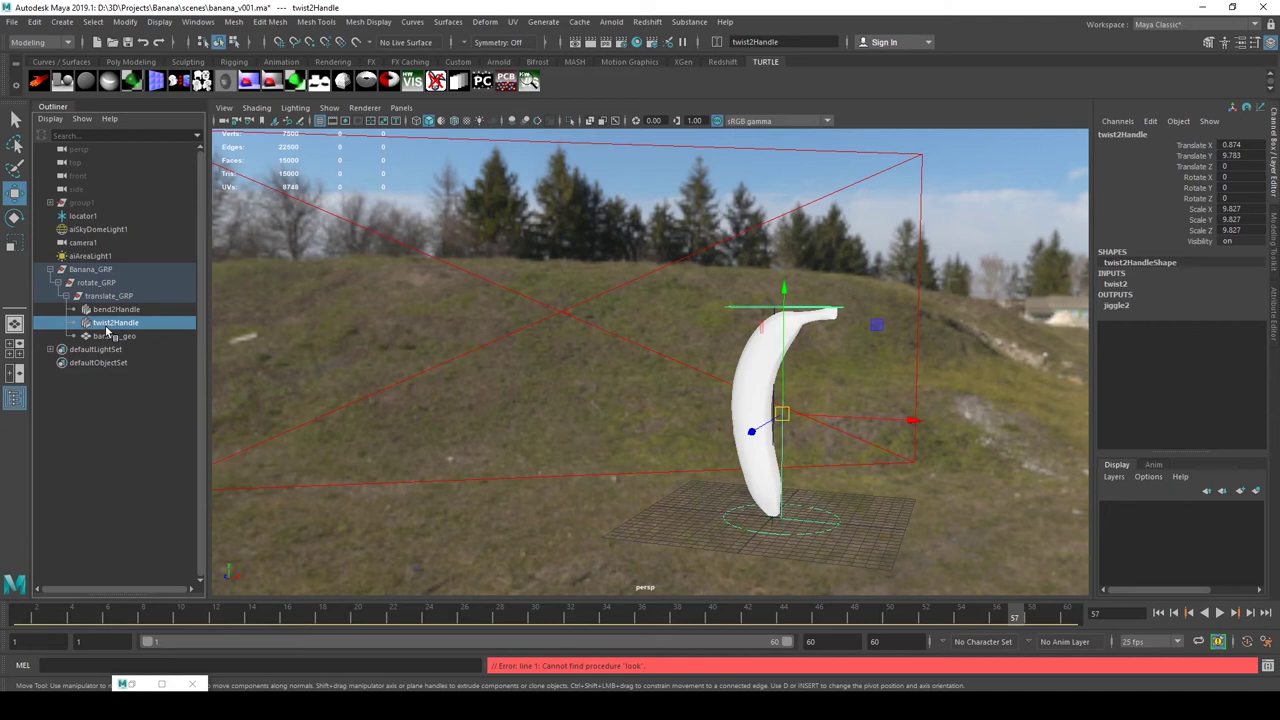
{"action": "left_click", "coordinate": [740, 392]}
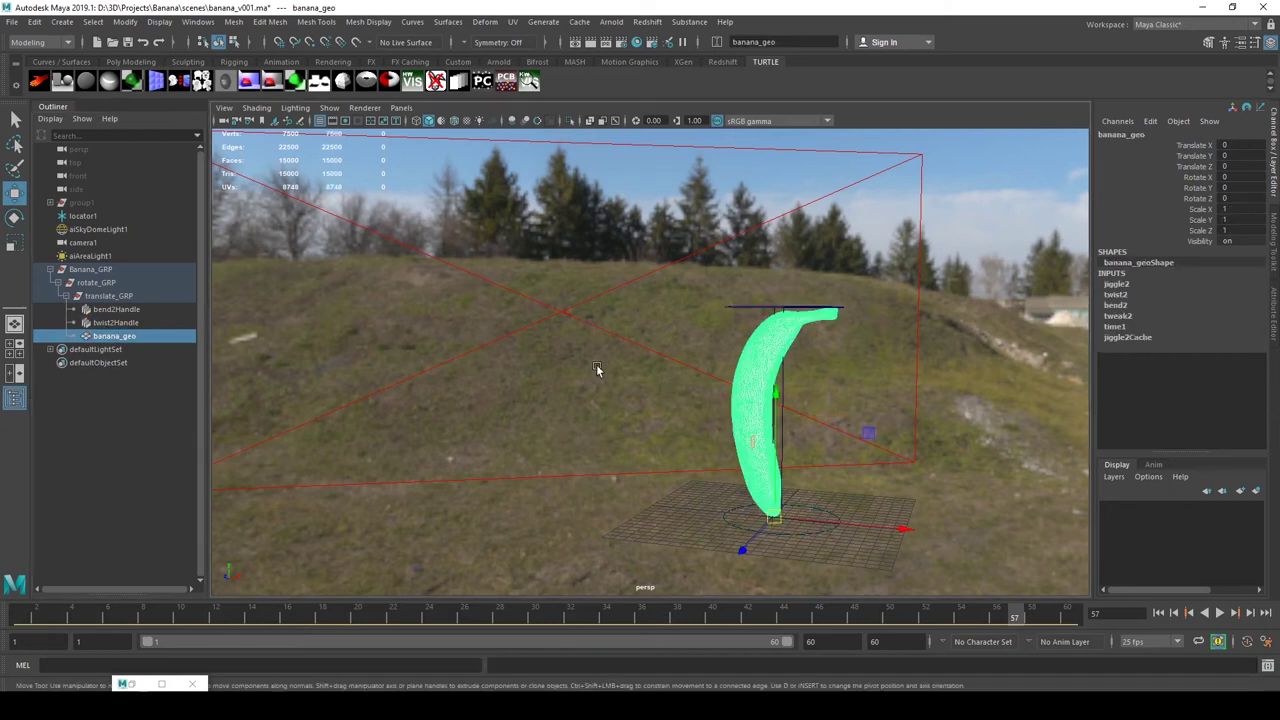
{"action": "left_click_drag", "start_coordinate": [617, 370], "coordinate": [720, 370], "text": "alt"}
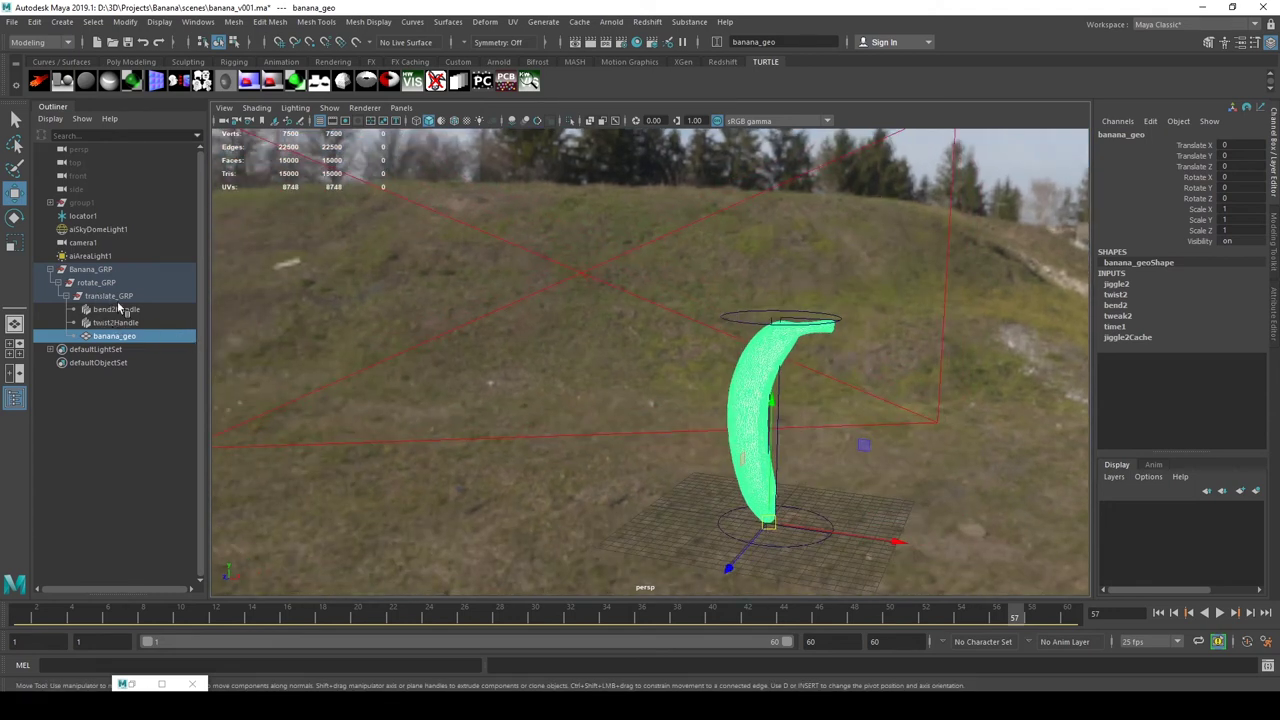
Step: Locate the Non-Deformer History option among the delete-by-type commands for banana_geo
{"action": "key", "text": "space"}
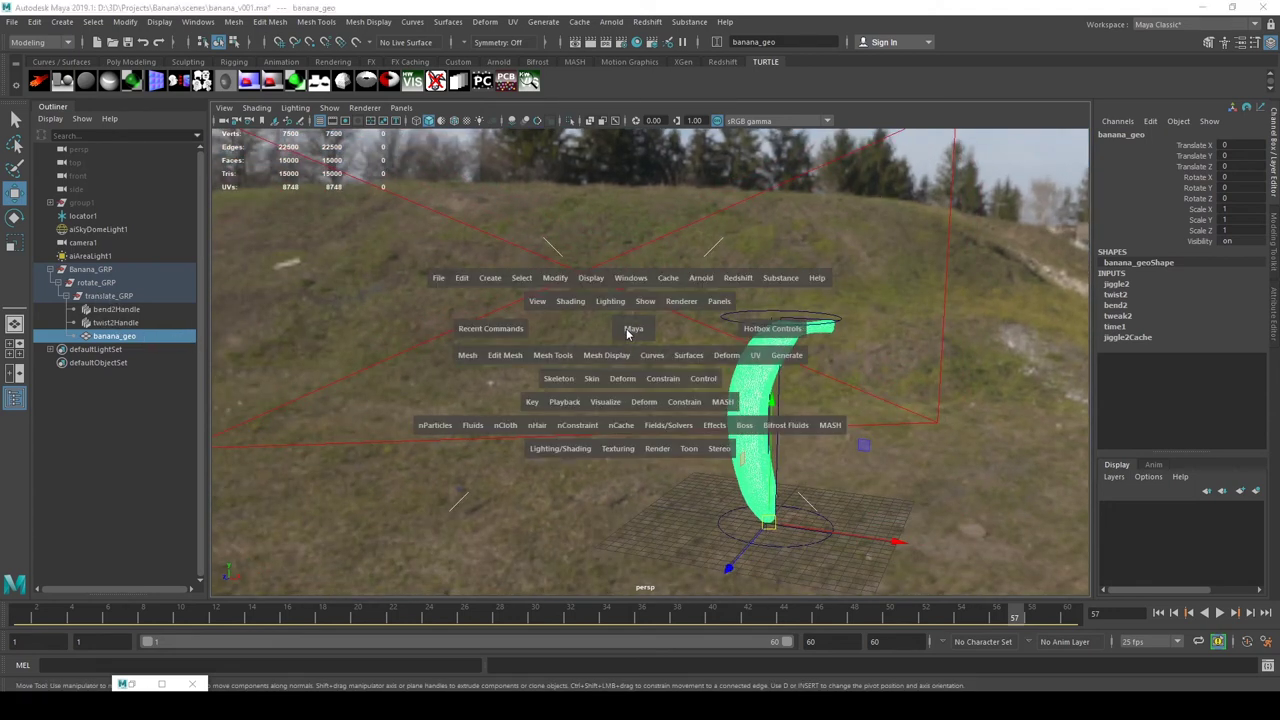
{"action": "left_click", "coordinate": [461, 279]}
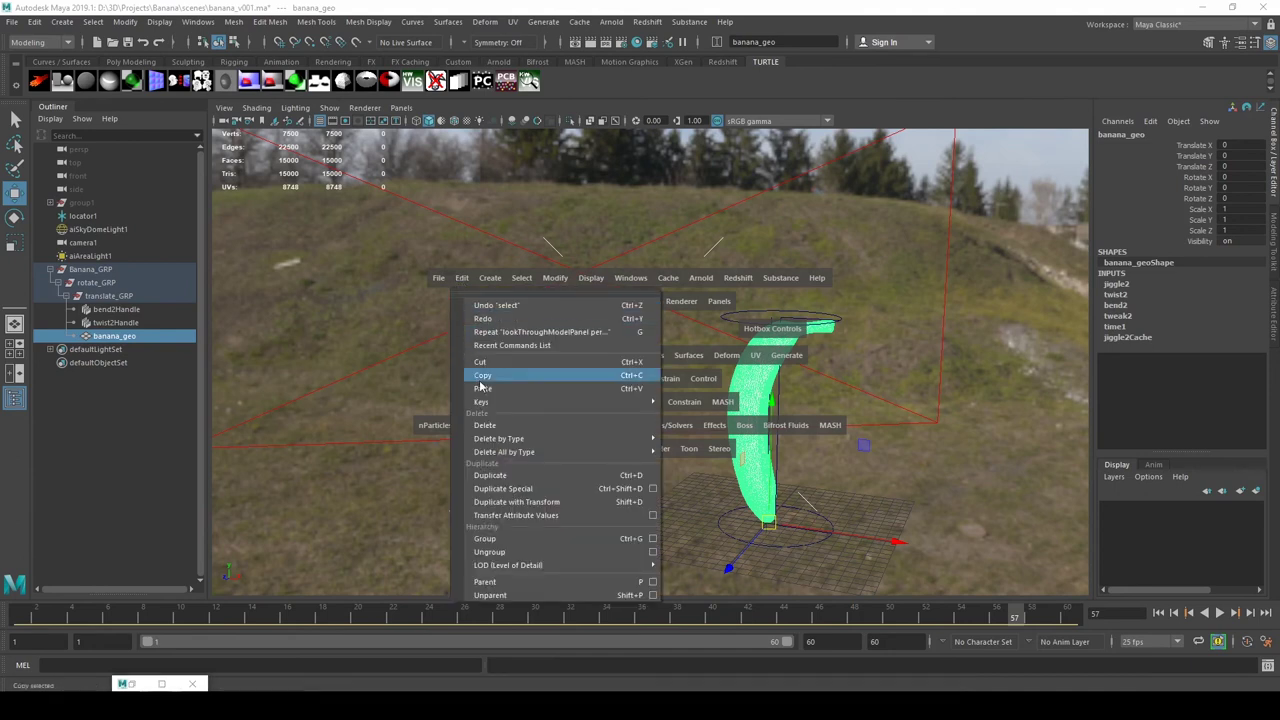
{"action": "mouse_move", "coordinate": [490, 404]}
{"action": "mouse_move", "coordinate": [480, 457]}
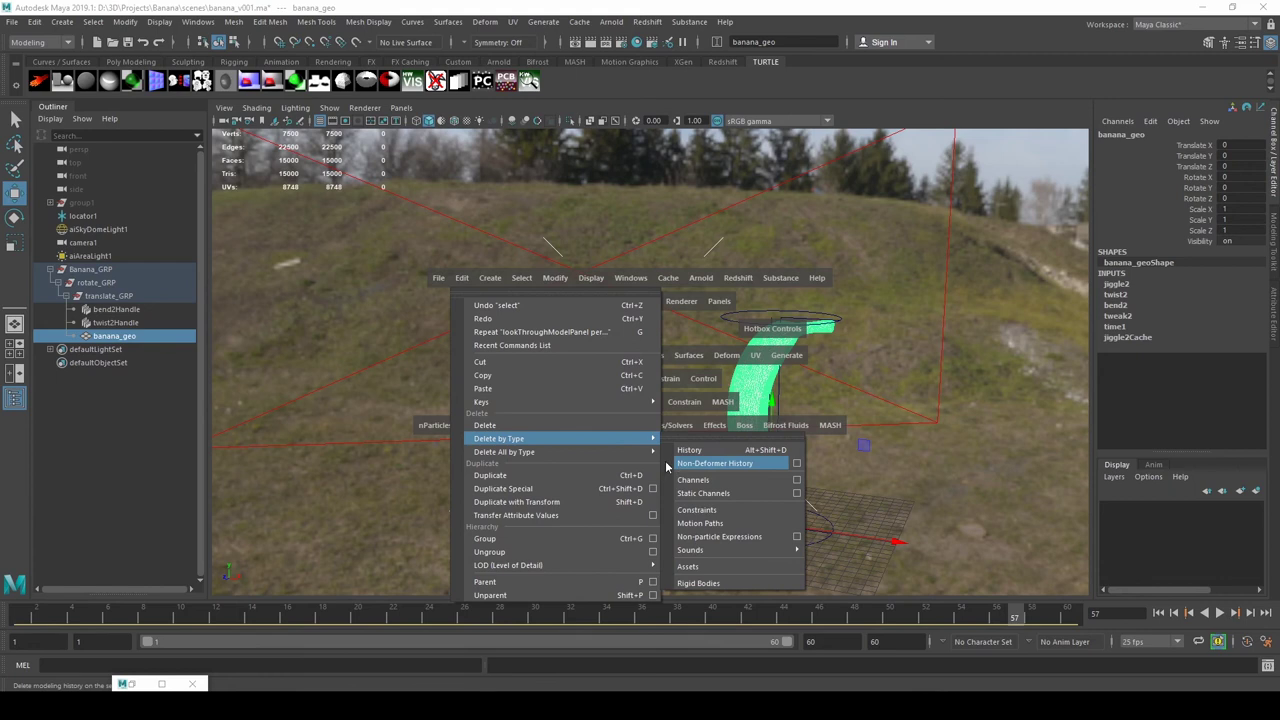
{"action": "left_click", "coordinate": [717, 467]}
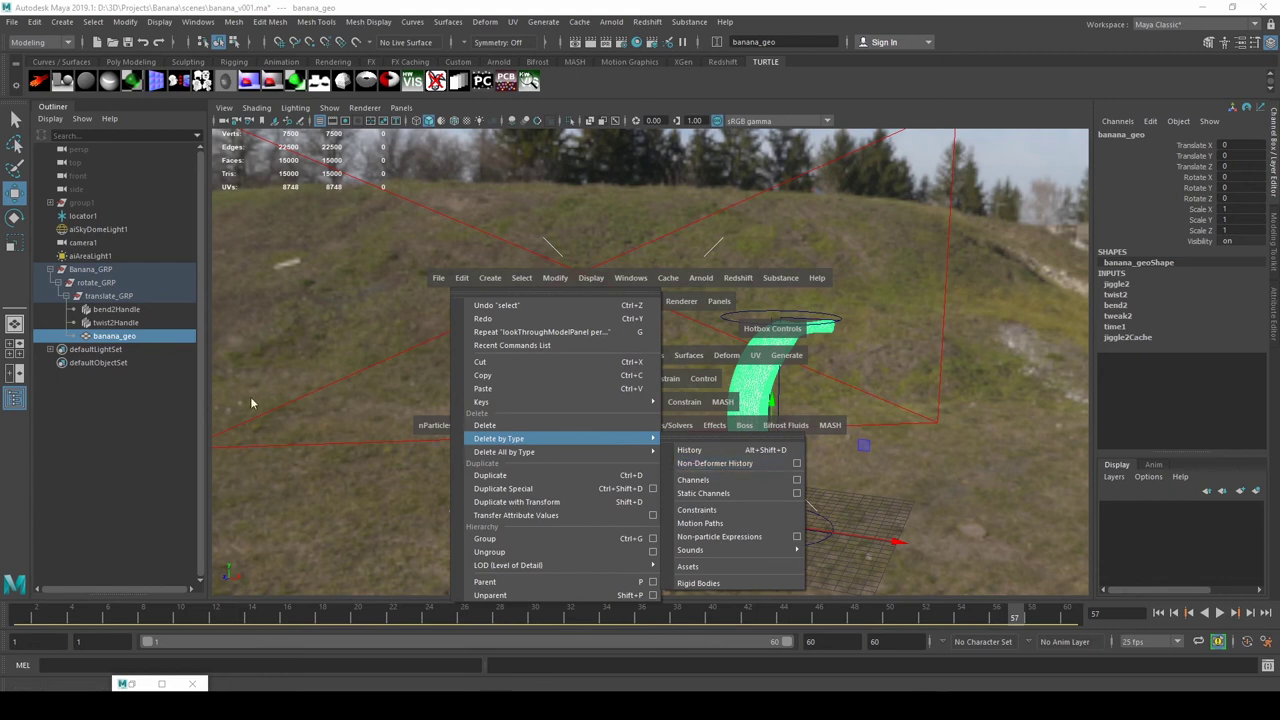
{"action": "left_click_drag", "start_coordinate": [490, 322], "coordinate": [658, 361], "text": "alt"}
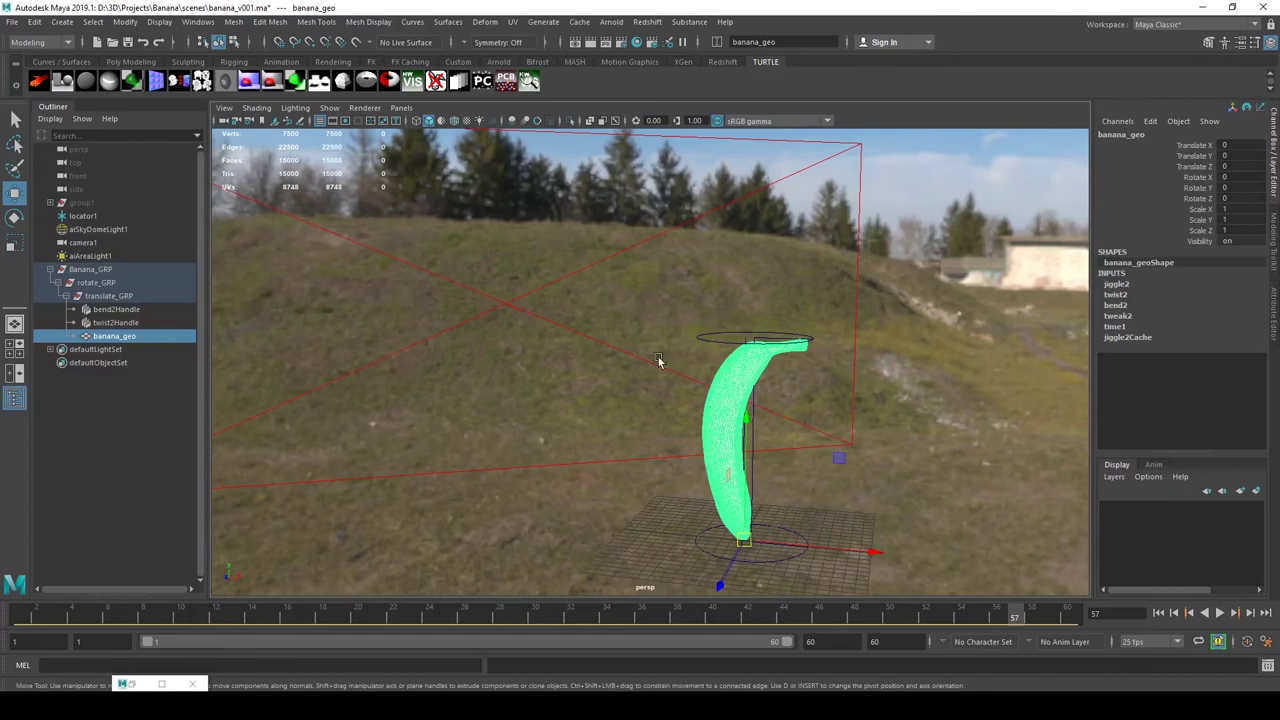
Step: Assign the existing Banana_MAT material to banana_geo
{"action": "right_click", "coordinate": [742, 340]}
{"action": "mouse_move", "coordinate": [745, 690]}
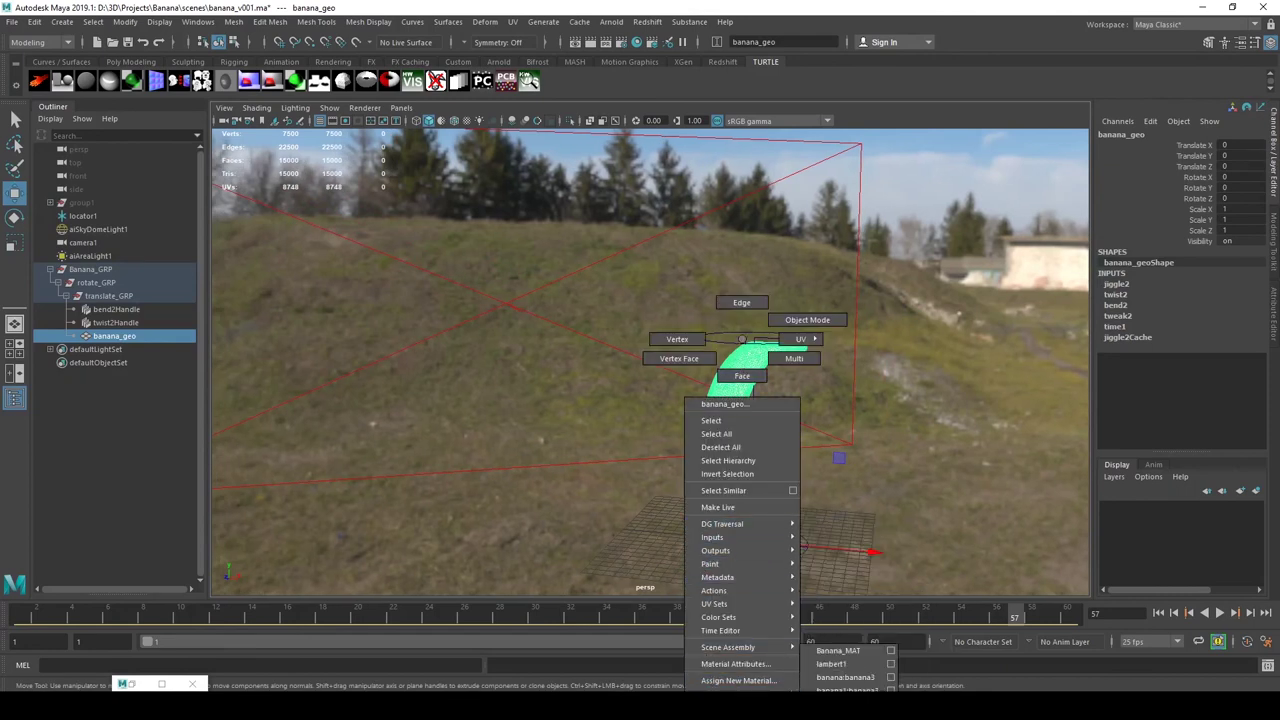
{"action": "left_click", "coordinate": [852, 653]}
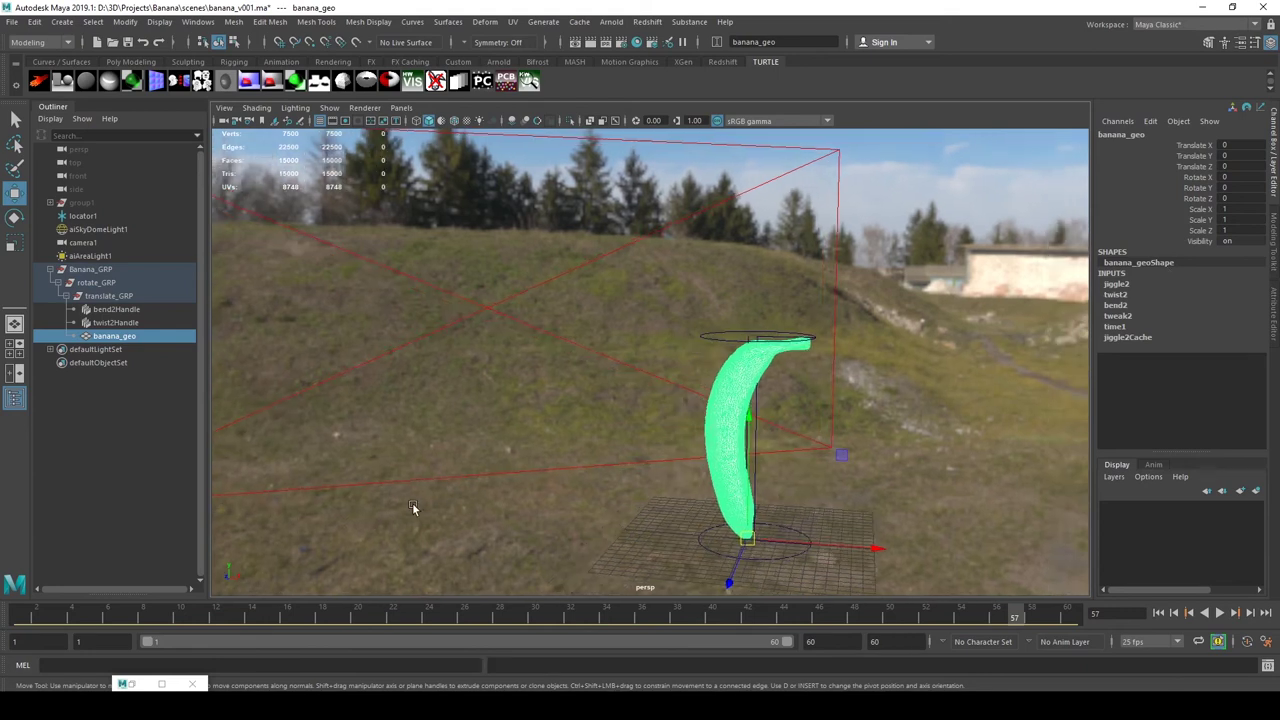
Step: Look through camera1, play the animation and set the timeline to frame 1
{"action": "left_click", "coordinate": [400, 107]}
{"action": "mouse_move", "coordinate": [470, 121]}
{"action": "left_click", "coordinate": [570, 128]}
{"action": "key", "text": "alt+v"}
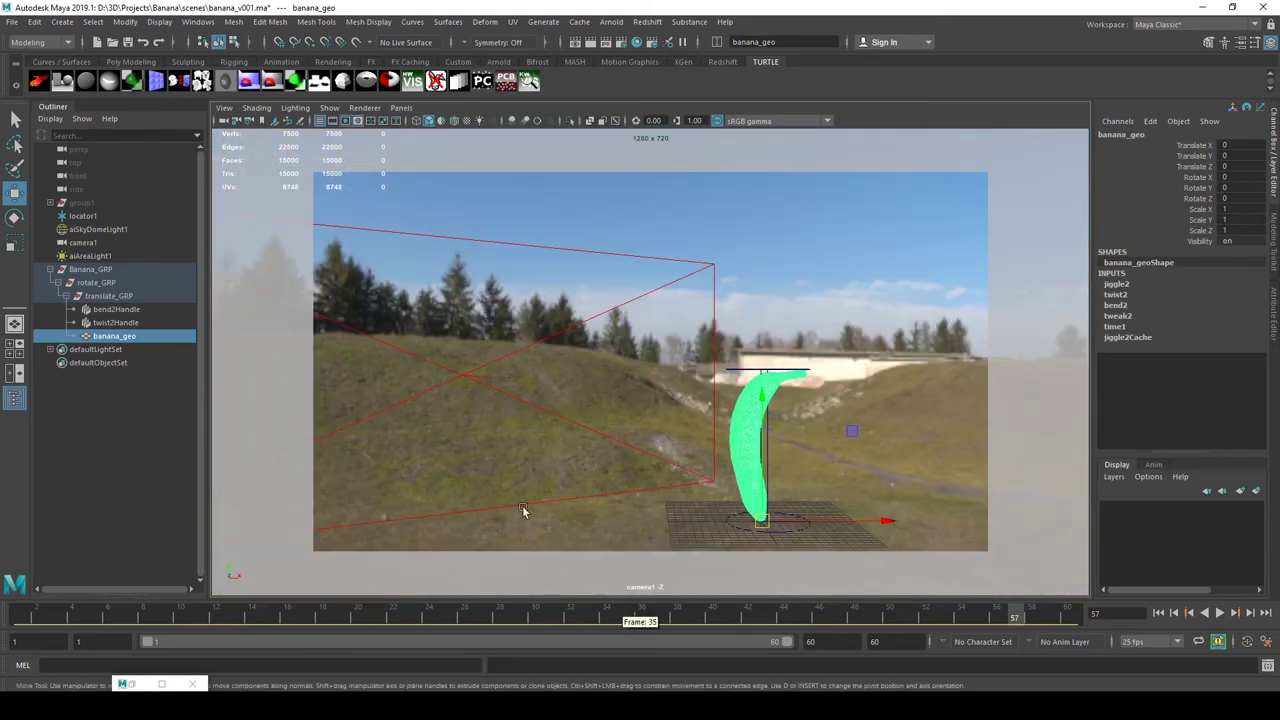
{"action": "left_click_drag", "start_coordinate": [600, 620], "coordinate": [4, 577]}
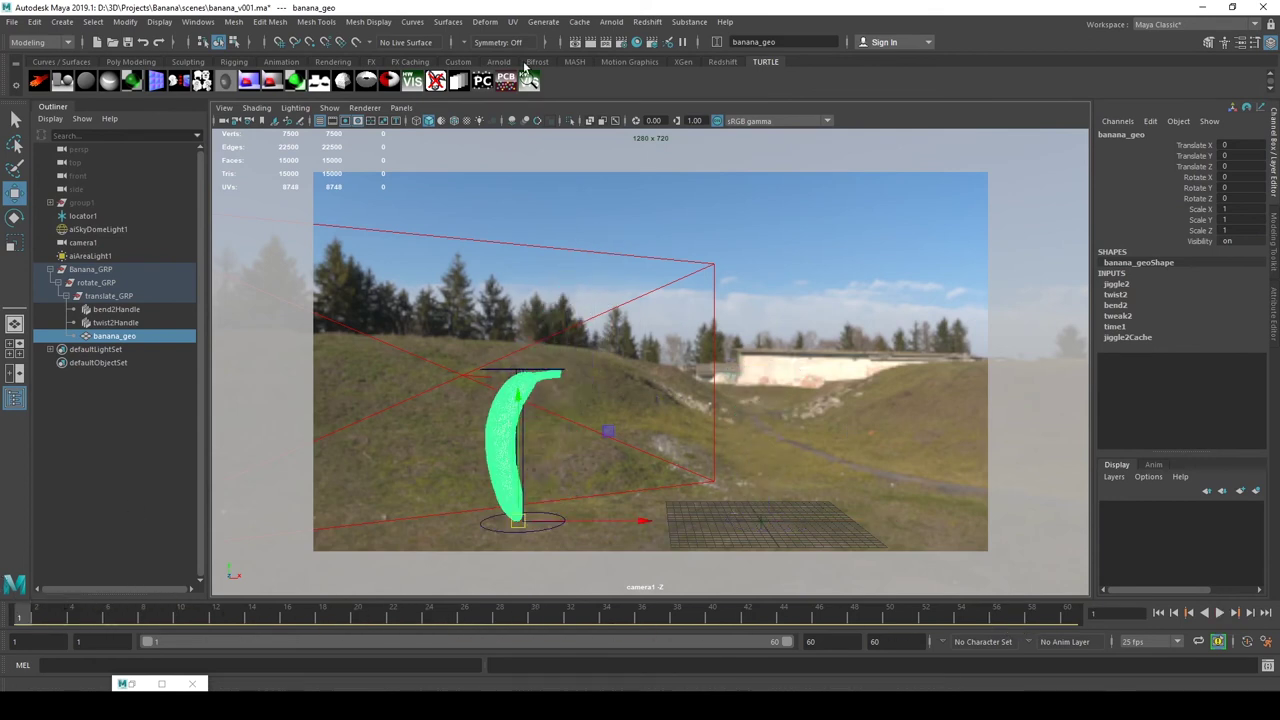
Step: Render frame 1 in Arnold RenderView and reframe the image so the whole banana is in view
{"action": "left_click", "coordinate": [609, 23]}
{"action": "left_click", "coordinate": [637, 48]}
{"action": "left_click", "coordinate": [636, 43]}
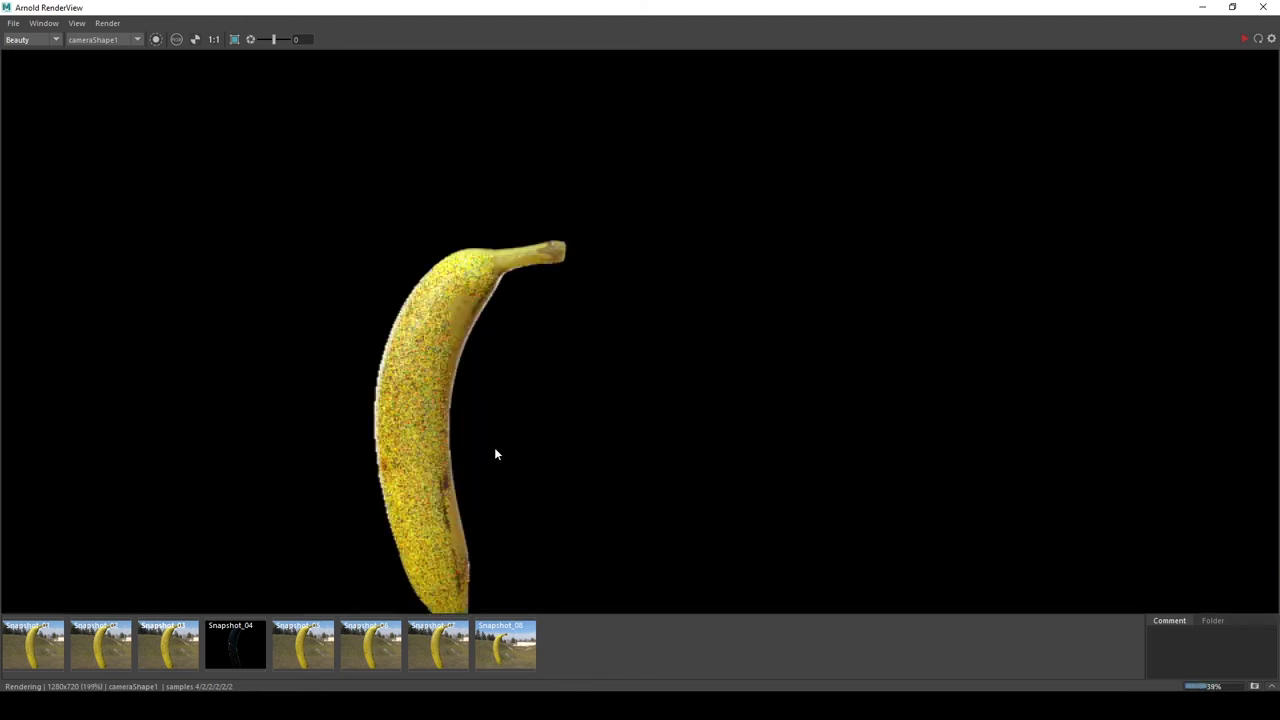
{"action": "middle_click_drag", "start_coordinate": [500, 448], "coordinate": [560, 382]}
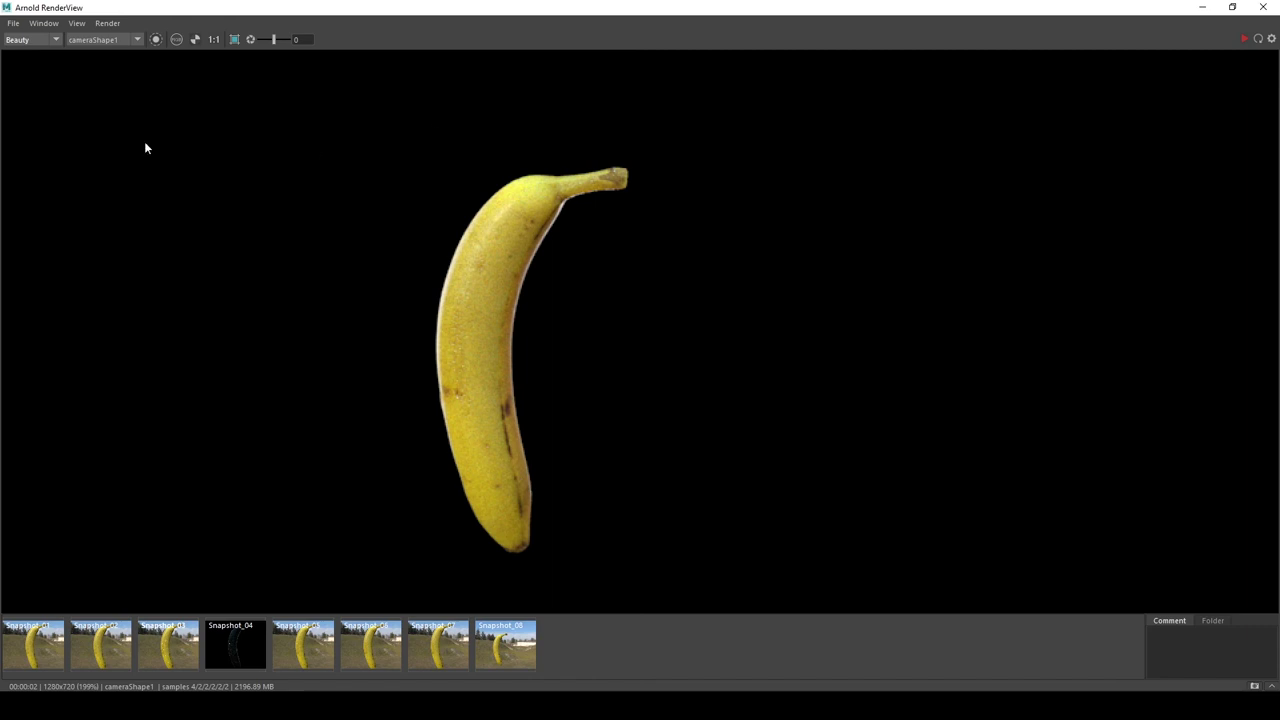
Step: Compare the sss and specular passes with Beauty, and store a snapshot of the Beauty render
{"action": "left_click", "coordinate": [42, 40]}
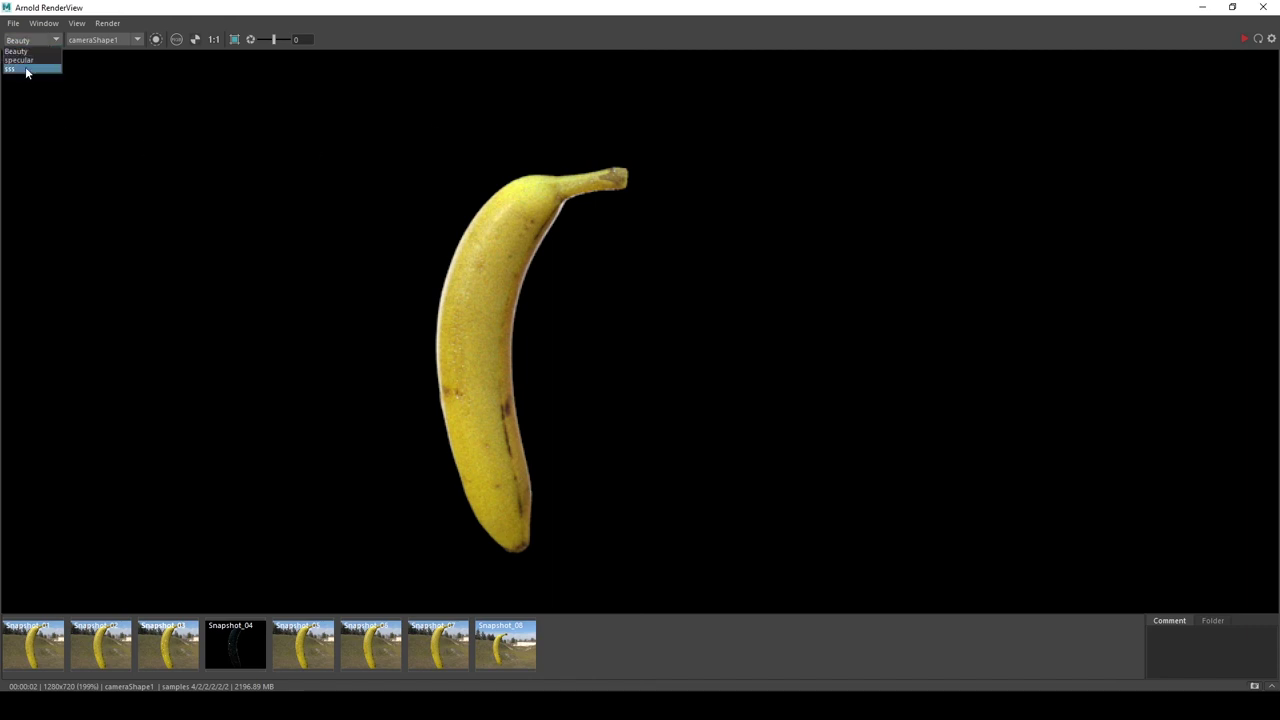
{"action": "left_click", "coordinate": [24, 66]}
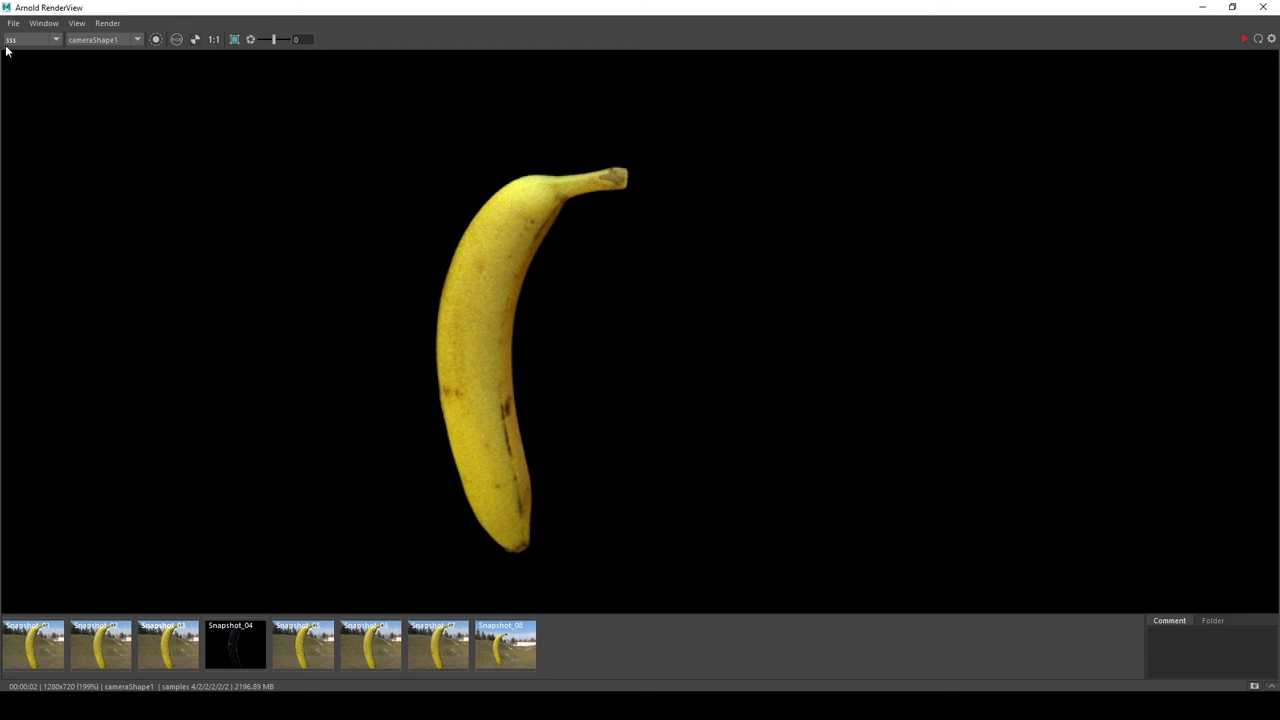
{"action": "left_click", "coordinate": [58, 39]}
{"action": "left_click", "coordinate": [26, 70]}
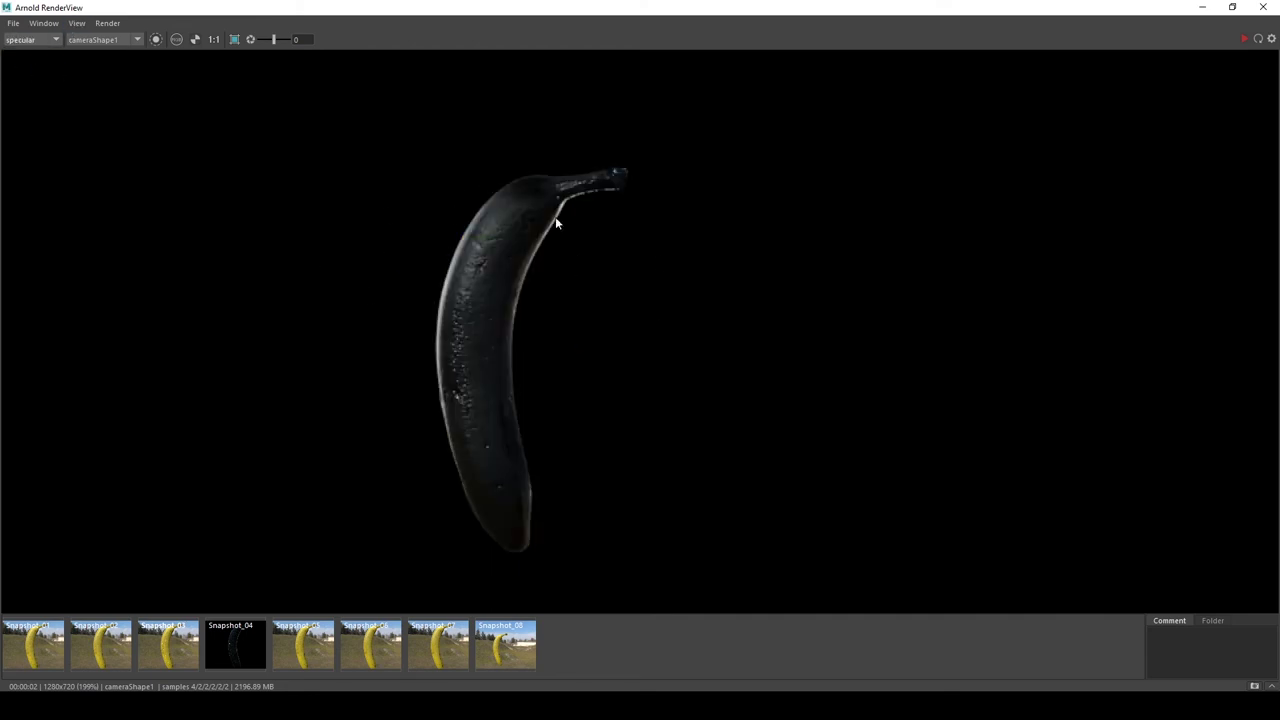
{"action": "left_click", "coordinate": [33, 43]}
{"action": "left_click", "coordinate": [24, 48]}
{"action": "left_click", "coordinate": [25, 41]}
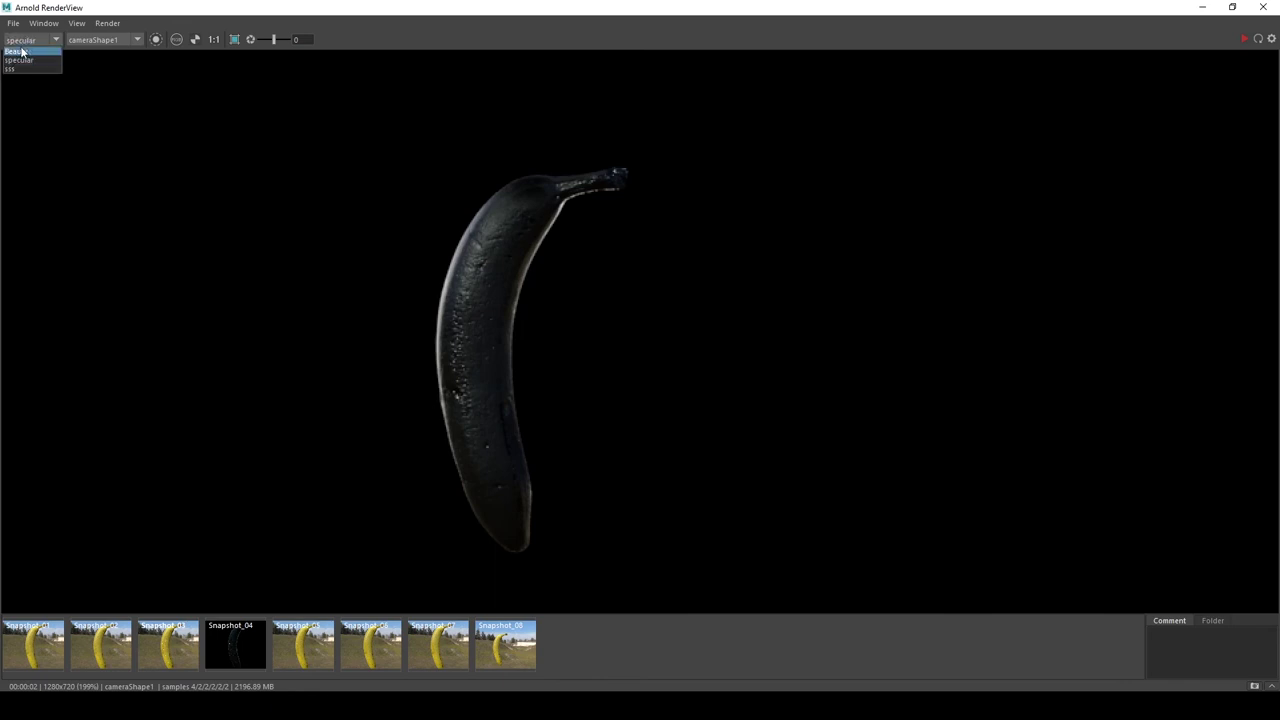
{"action": "left_click", "coordinate": [22, 51]}
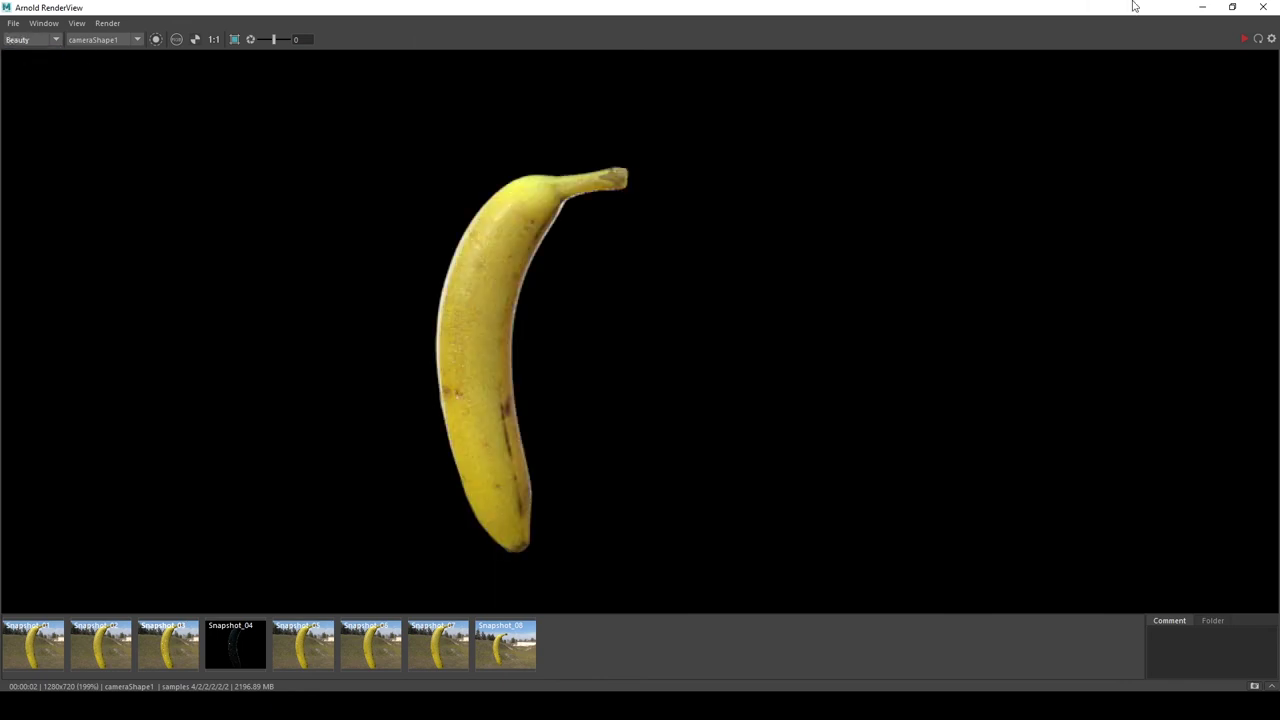
{"action": "left_click", "coordinate": [1254, 687]}
{"action": "left_click", "coordinate": [1201, 8]}
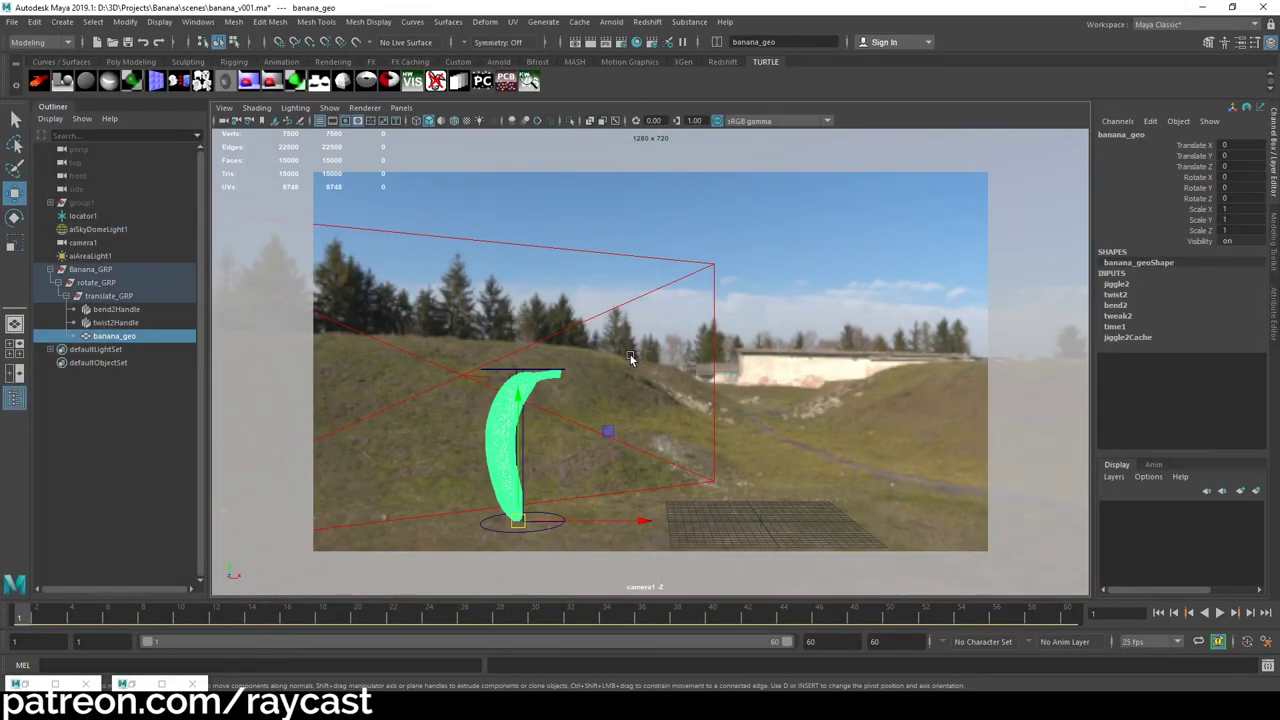
Step: Open Hypershade and enlarge its window to fill the screen
{"action": "key", "text": "space"}
{"action": "left_click", "coordinate": [652, 301]}
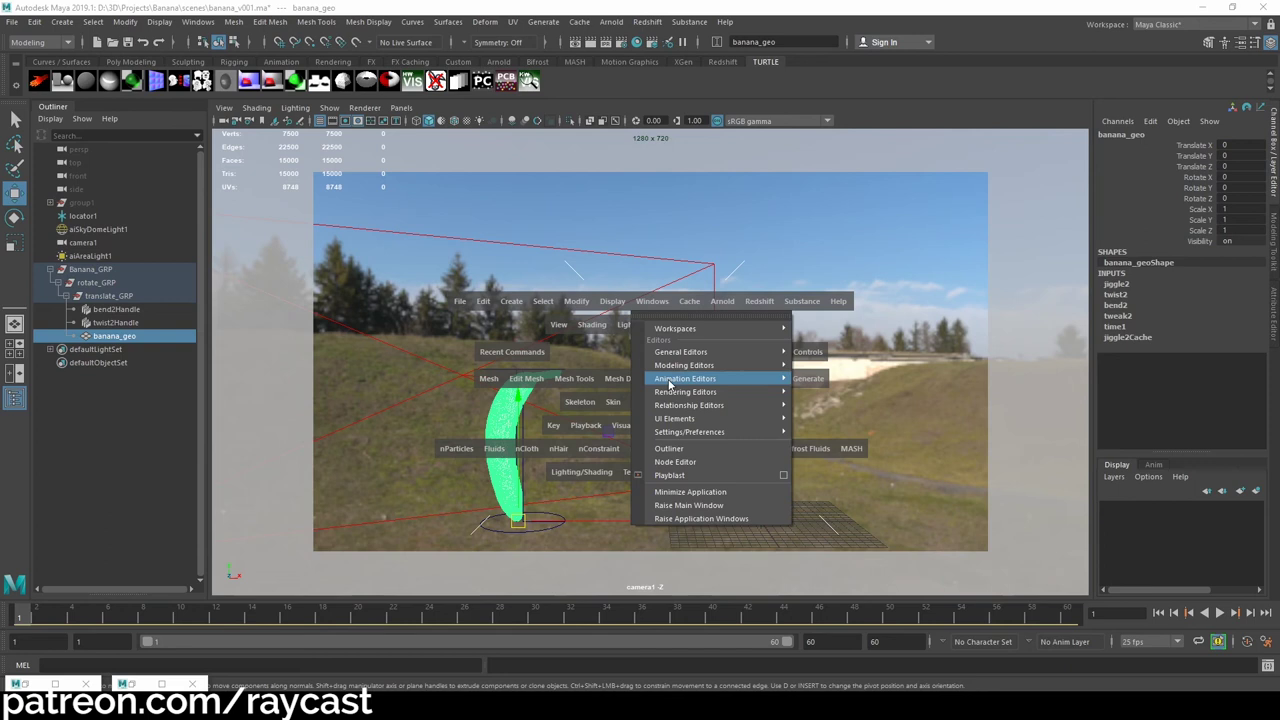
{"action": "mouse_move", "coordinate": [741, 384]}
{"action": "mouse_move", "coordinate": [736, 416]}
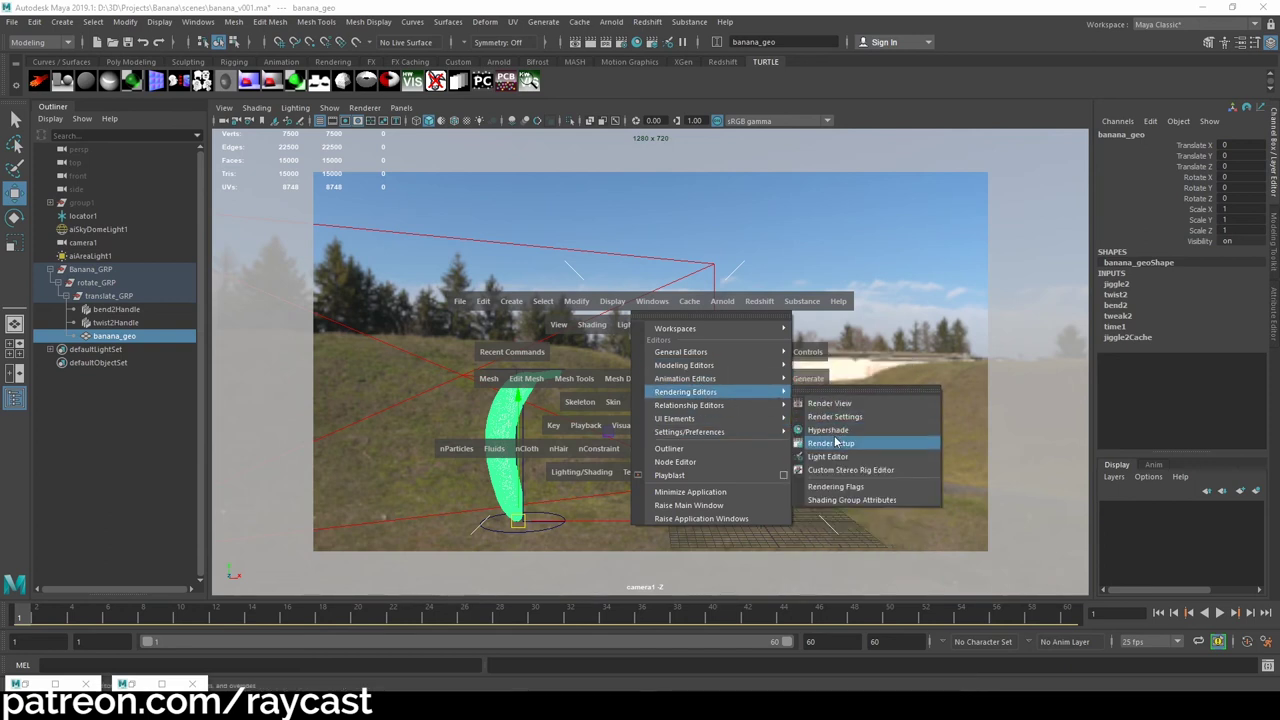
{"action": "left_click", "coordinate": [830, 430]}
{"action": "double_click", "coordinate": [682, 248]}
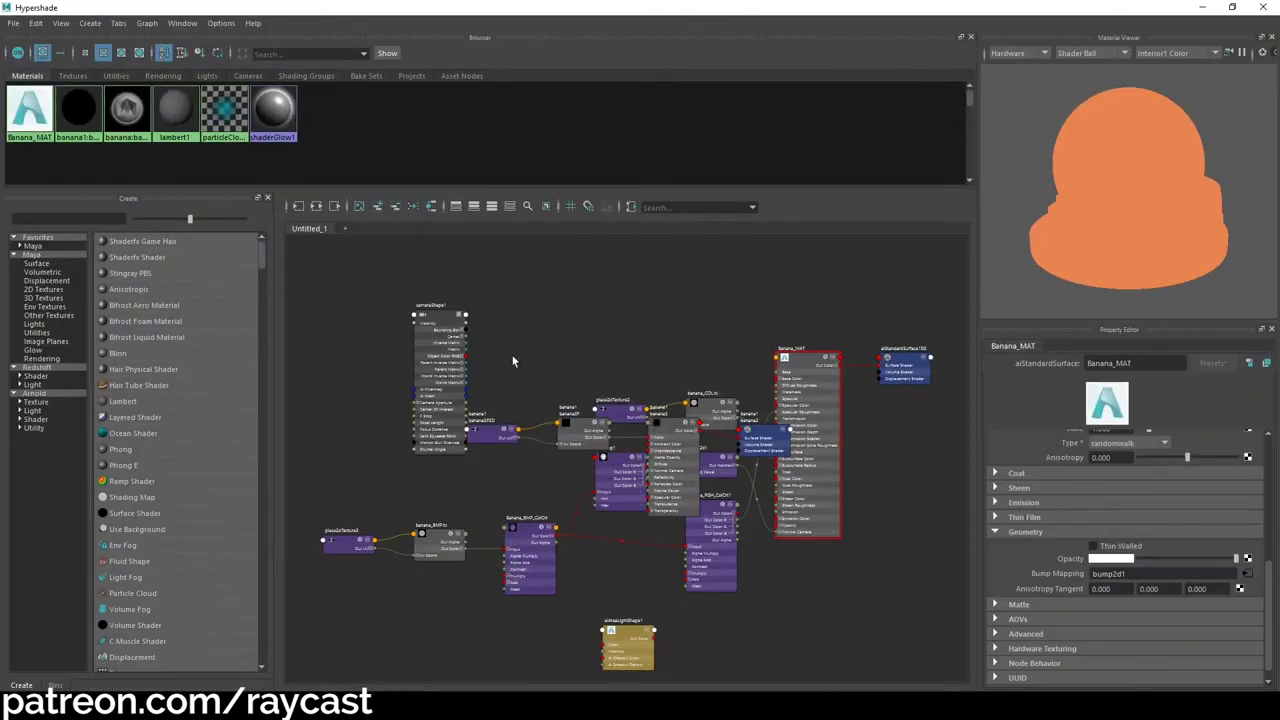
Step: Graph the input and output connections of Banana_MAT in the Hypershade work area
{"action": "scroll", "coordinate": [590, 346], "scroll_direction": "down", "scroll_amount": 3}
{"action": "left_click", "coordinate": [48, 110]}
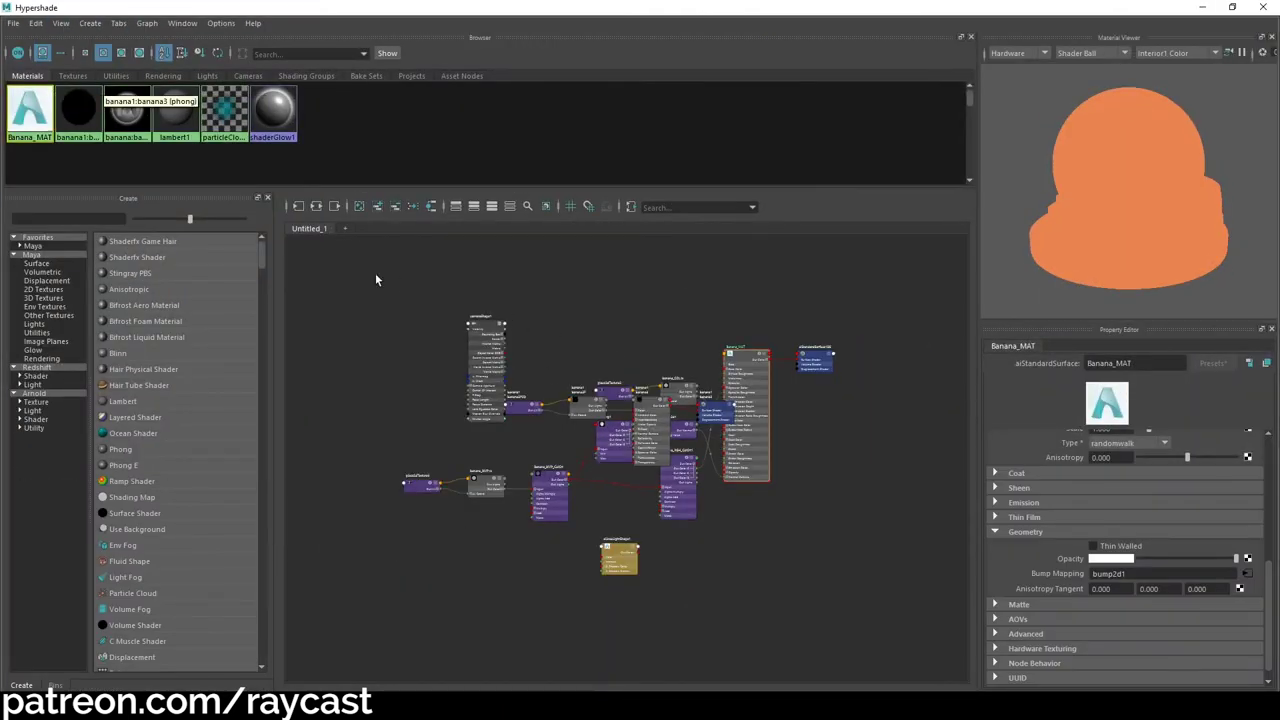
{"action": "left_click", "coordinate": [317, 209]}
{"action": "scroll", "coordinate": [622, 363], "scroll_direction": "up", "scroll_amount": 4}
{"action": "scroll", "coordinate": [621, 350], "scroll_direction": "down", "scroll_amount": 2}
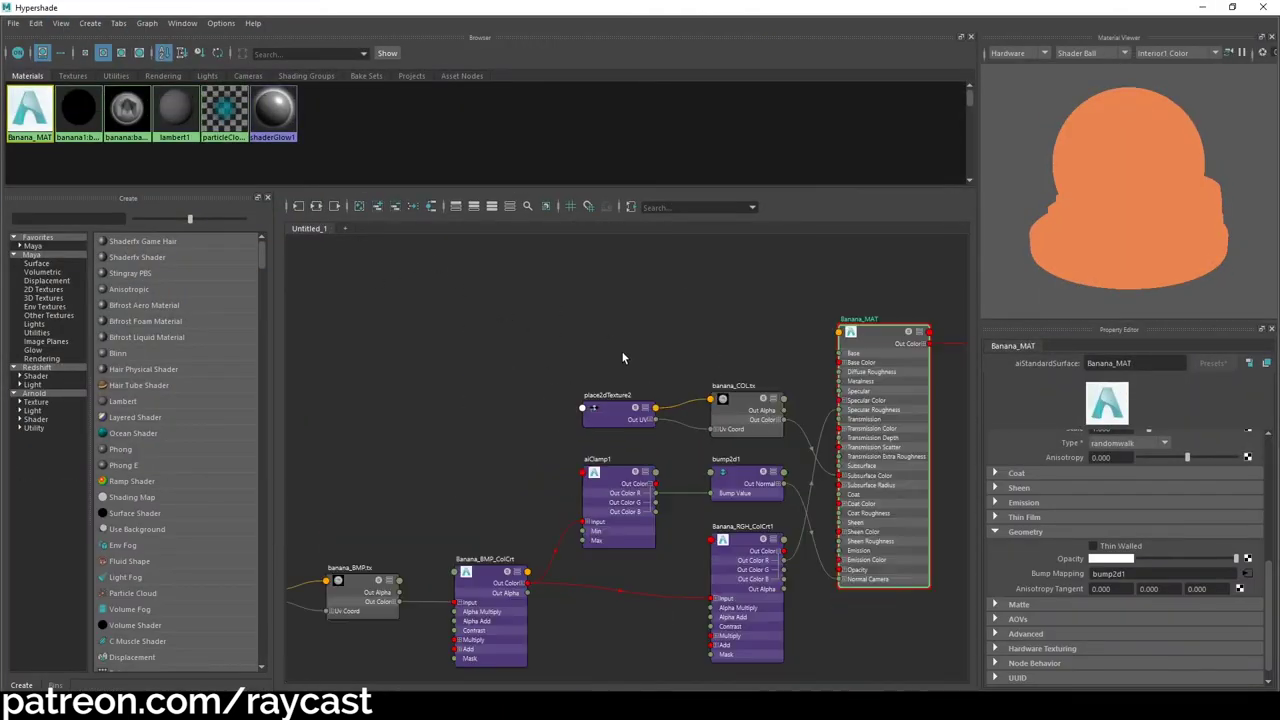
{"action": "middle_click_drag", "start_coordinate": [621, 350], "coordinate": [486, 323], "text": "alt"}
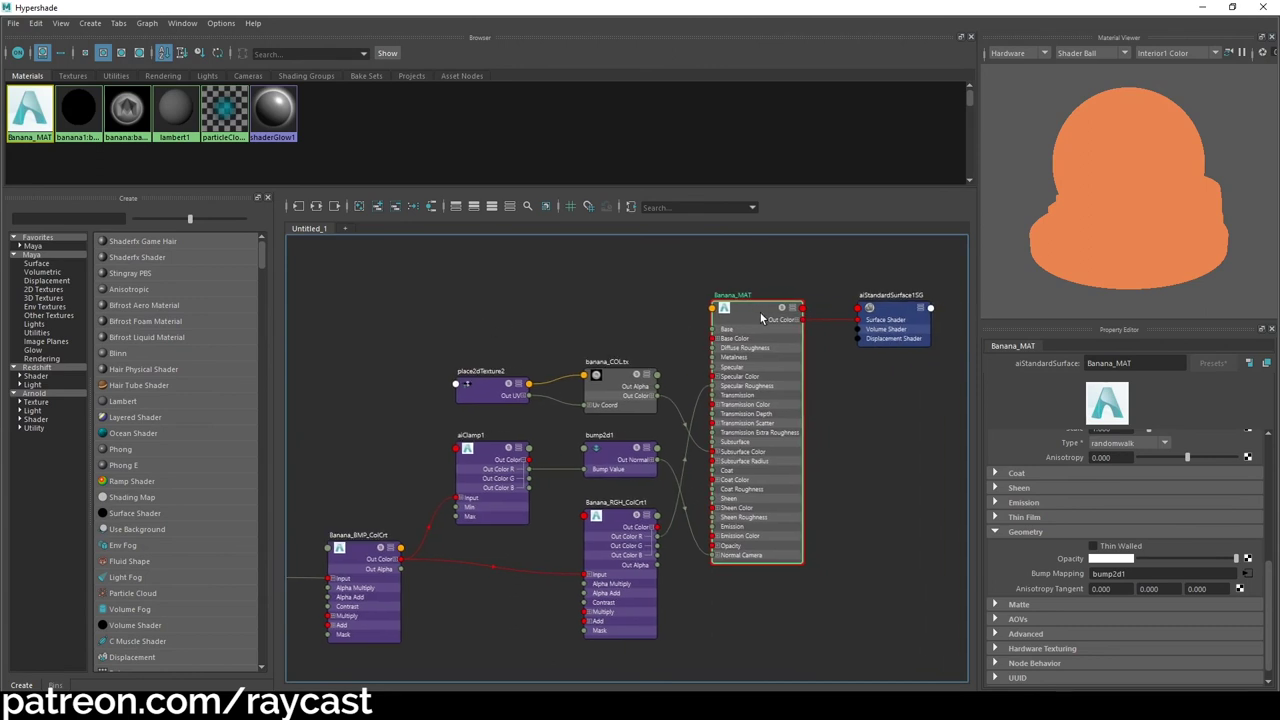
Step: Shift the Banana_MAT node slightly away from its textures and select Banana_BMP_ColCrt to review its color correction
{"action": "left_click_drag", "start_coordinate": [760, 313], "coordinate": [777, 314]}
{"action": "scroll", "coordinate": [600, 317], "scroll_direction": "up", "scroll_amount": 3}
{"action": "scroll", "coordinate": [600, 318], "scroll_direction": "down", "scroll_amount": 3}
{"action": "middle_click_drag", "start_coordinate": [601, 320], "coordinate": [604, 335], "text": "alt"}
{"action": "left_click_drag", "start_coordinate": [377, 326], "coordinate": [666, 416]}
{"action": "middle_click_drag", "start_coordinate": [585, 333], "coordinate": [697, 246], "text": "alt"}
{"action": "left_click", "coordinate": [505, 472]}
{"action": "middle_click_drag", "start_coordinate": [507, 391], "coordinate": [422, 418], "text": "alt"}
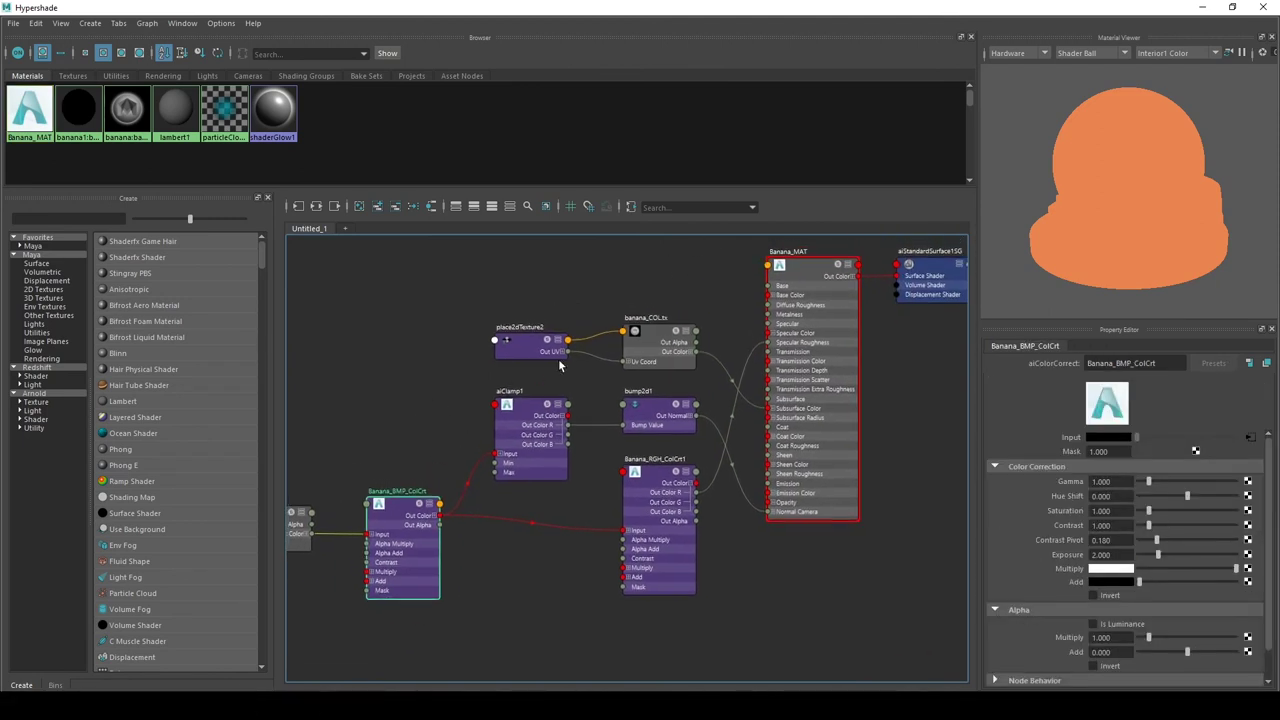
Step: Inspect the banana_COL.tx texture node and its connection to Banana_MAT's Subsurface Color, checking the material's subsurface settings
{"action": "left_click", "coordinate": [655, 345]}
{"action": "key", "text": "f"}
{"action": "key", "text": "a"}
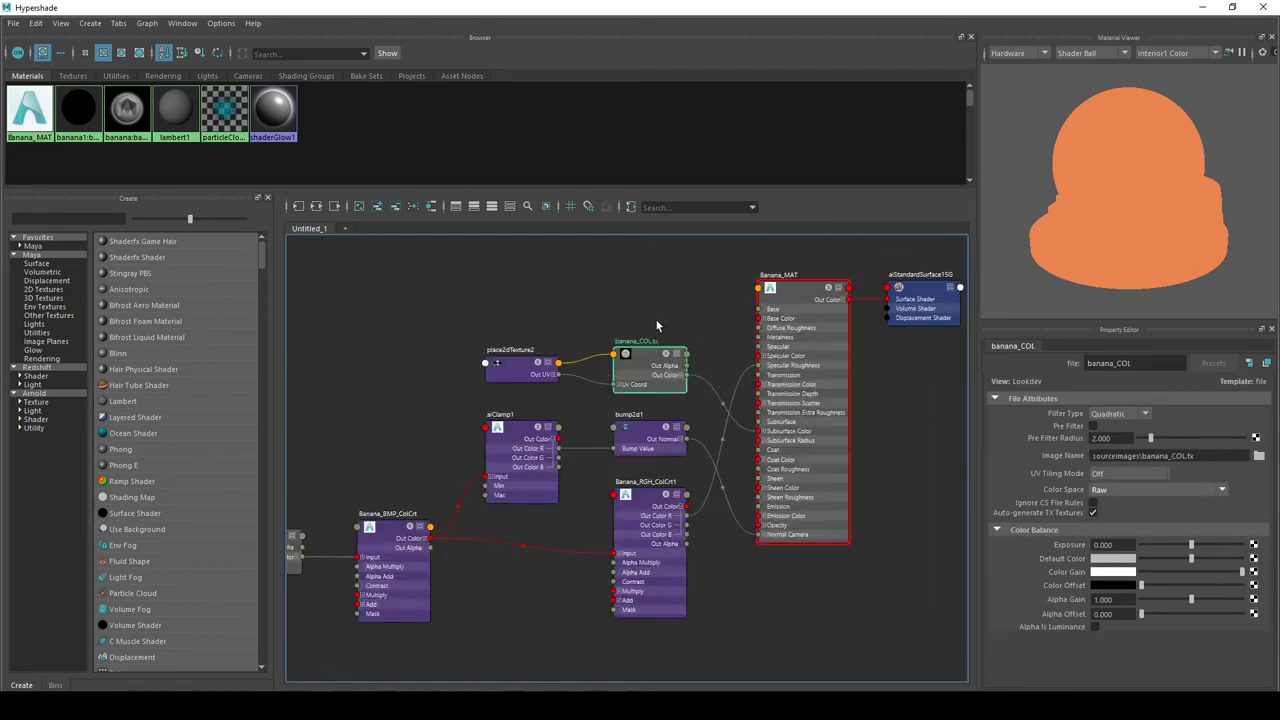
{"action": "scroll", "coordinate": [657, 372], "scroll_direction": "up", "scroll_amount": 3}
{"action": "left_click", "coordinate": [822, 288]}
{"action": "scroll", "coordinate": [1025, 543], "scroll_direction": "up", "scroll_amount": 2}
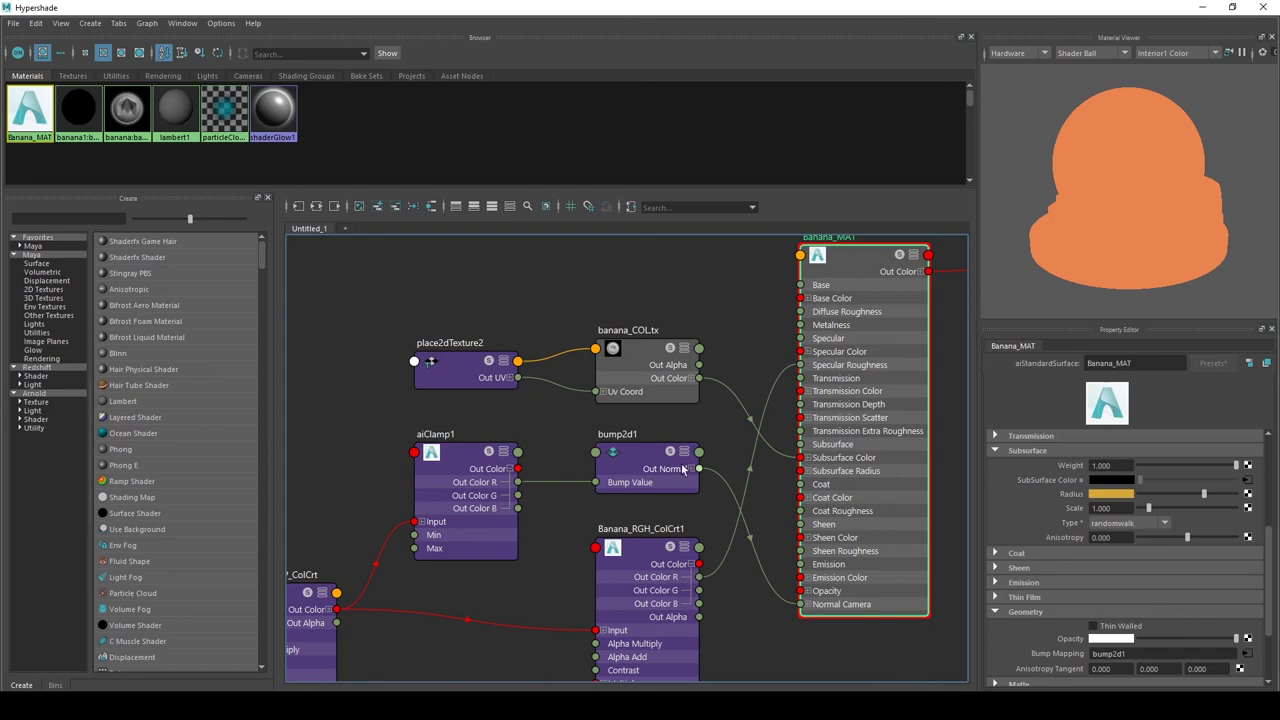
Step: Trace the bump branch through bump2d1 and aiClamp1 back to Banana_BMP_ColCrt and examine that node's settings
{"action": "middle_click_drag", "start_coordinate": [717, 434], "coordinate": [675, 398]}
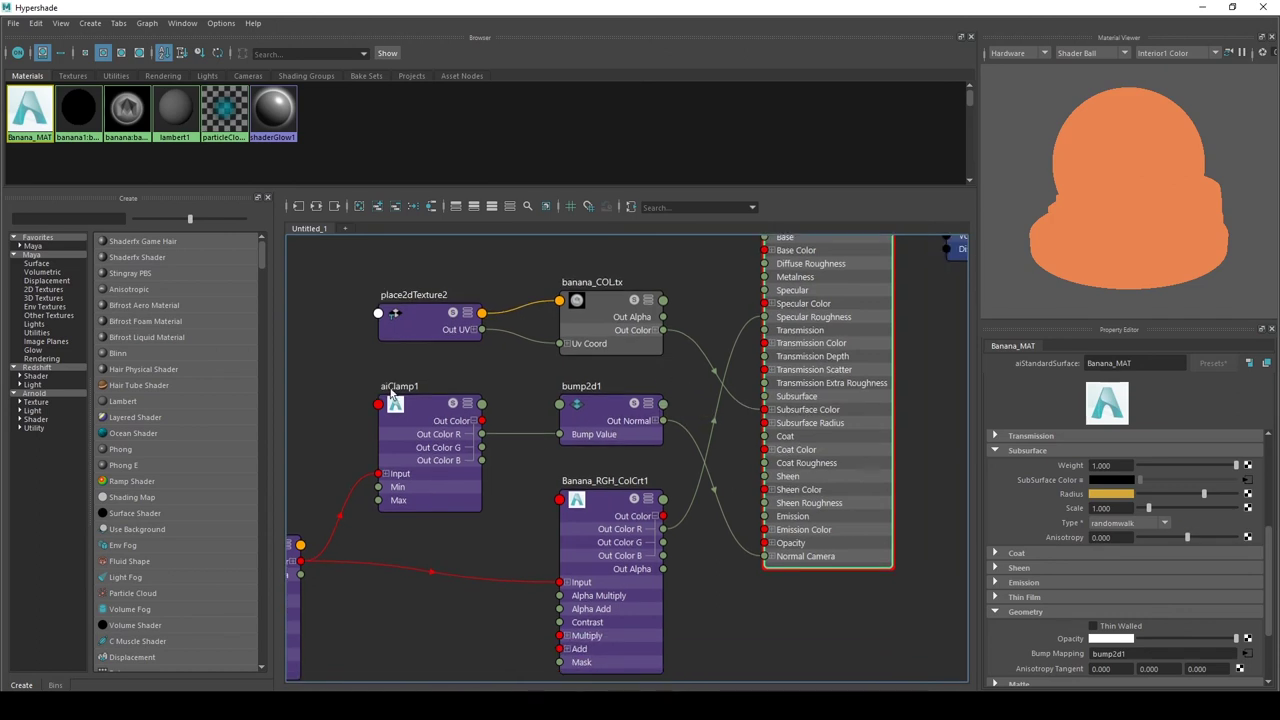
{"action": "middle_click_drag", "start_coordinate": [280, 472], "coordinate": [515, 460]}
{"action": "left_click", "coordinate": [494, 514]}
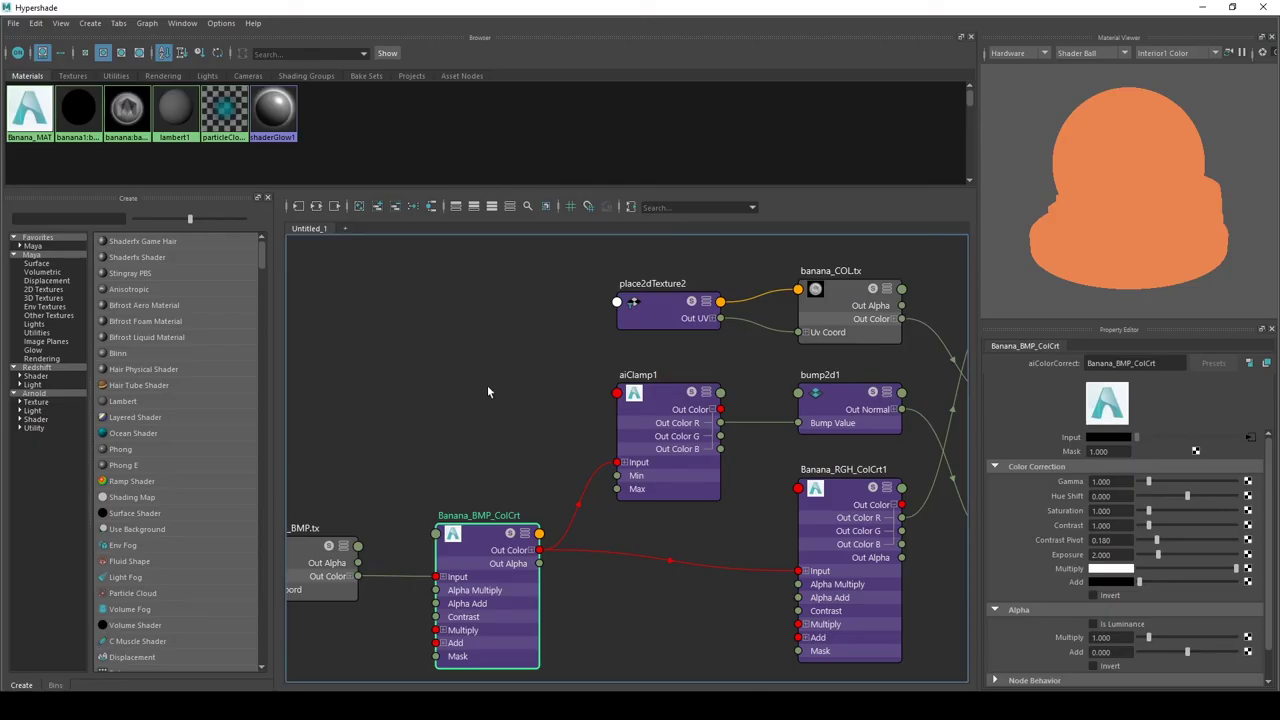
{"action": "scroll", "coordinate": [487, 392], "scroll_direction": "down", "scroll_amount": 2}
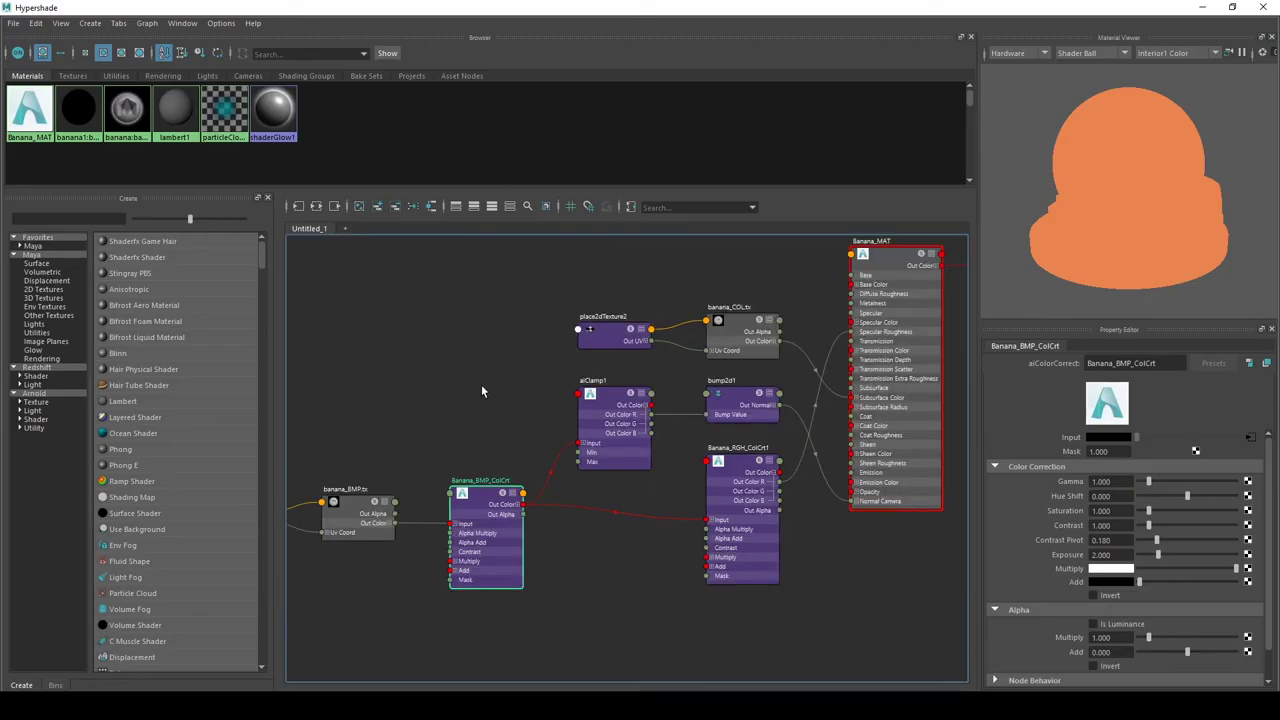
Step: Reposition Banana_RGH_ColCrt1 slightly and inspect its connection to Banana_MAT's Specular Roughness
{"action": "middle_click_drag", "start_coordinate": [512, 445], "coordinate": [558, 459], "text": "alt"}
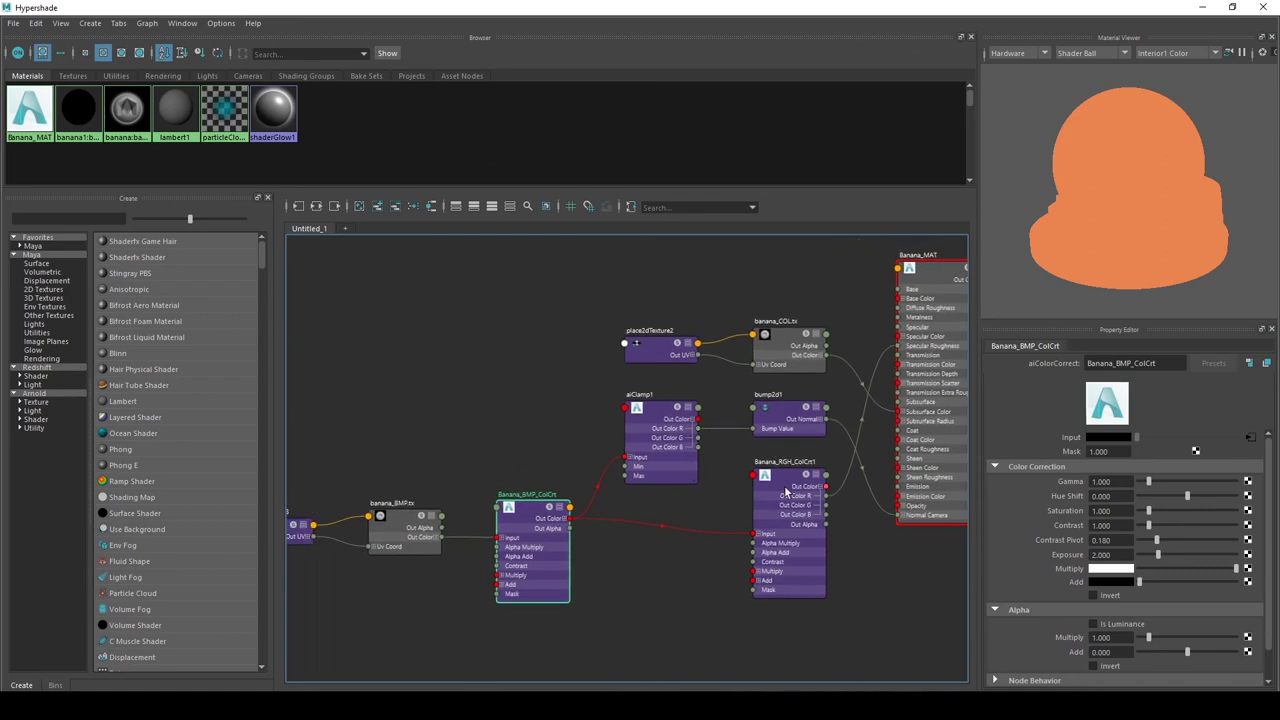
{"action": "left_click_drag", "start_coordinate": [780, 486], "coordinate": [763, 501]}
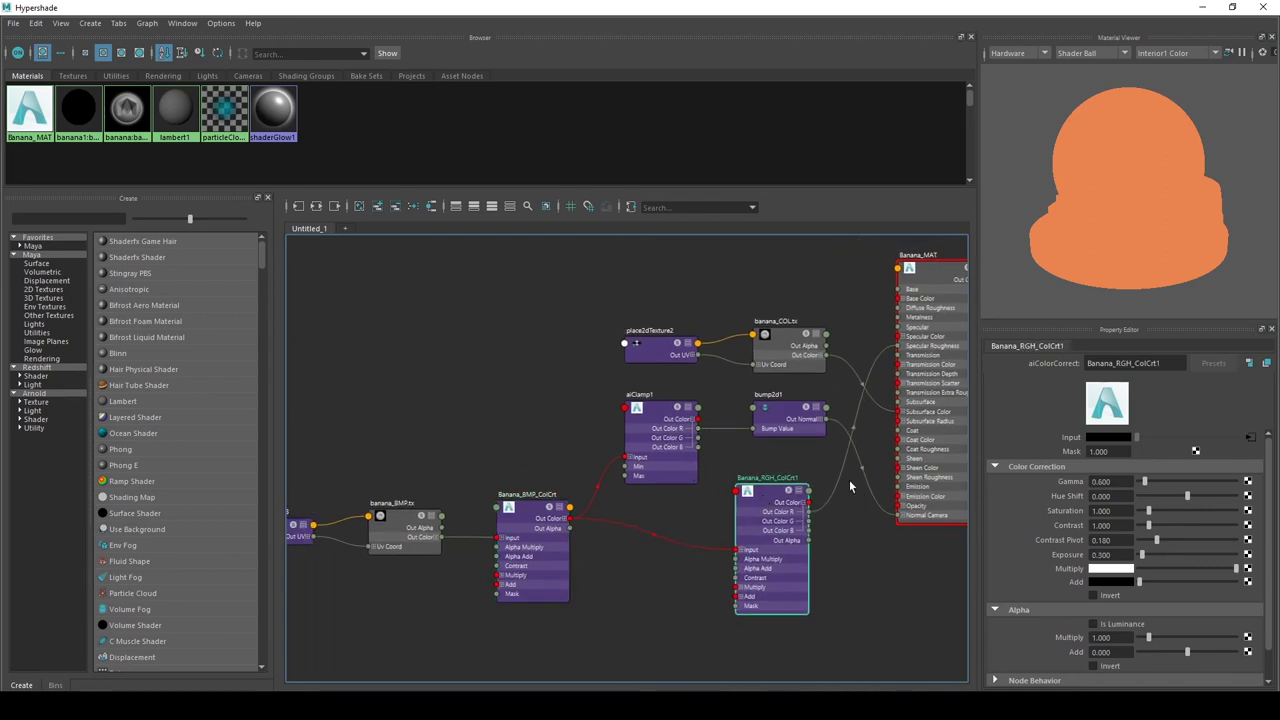
{"action": "scroll", "coordinate": [908, 355], "scroll_direction": "up", "scroll_amount": 4}
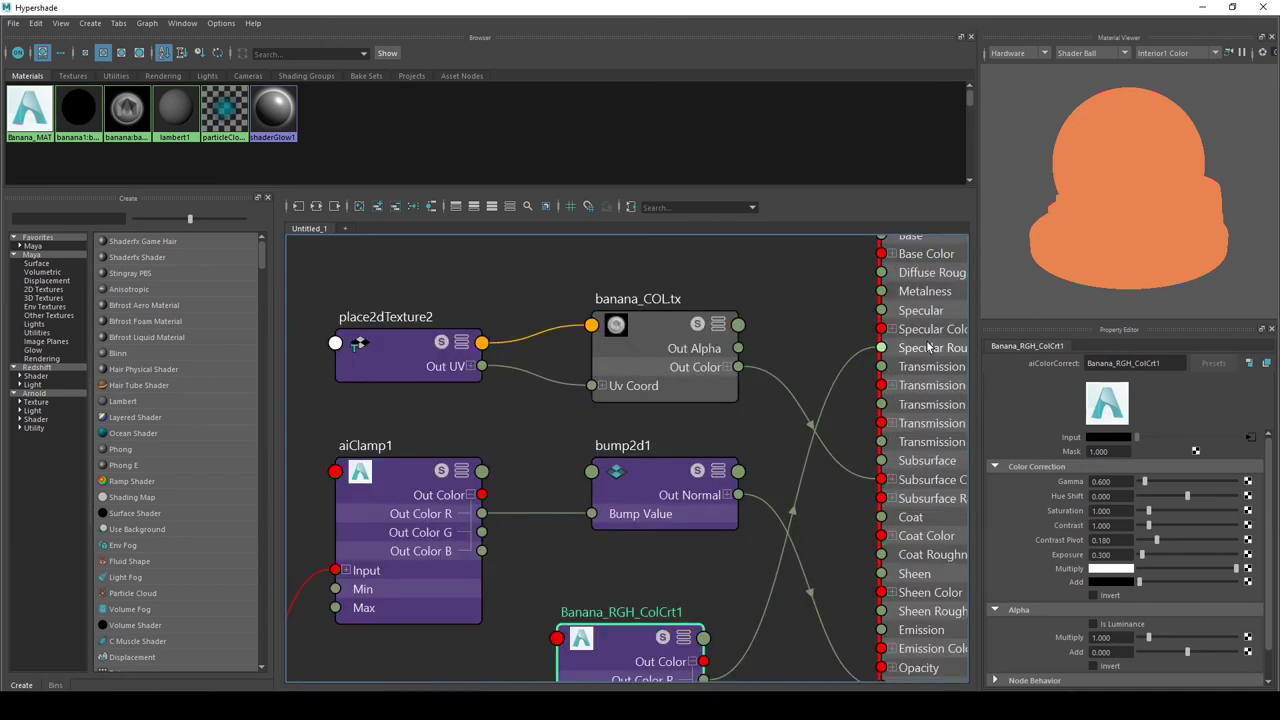
Step: Frame the shader network and select the aiClamp1 node to inspect its clamp mode and Min and Max settings
{"action": "scroll", "coordinate": [690, 343], "scroll_direction": "down", "scroll_amount": 4}
{"action": "middle_click_drag", "start_coordinate": [690, 343], "coordinate": [732, 329], "text": "alt"}
{"action": "scroll", "coordinate": [579, 419], "scroll_direction": "up", "scroll_amount": 2}
{"action": "scroll", "coordinate": [581, 420], "scroll_direction": "down", "scroll_amount": 2}
{"action": "middle_click_drag", "start_coordinate": [660, 436], "coordinate": [654, 450], "text": "alt"}
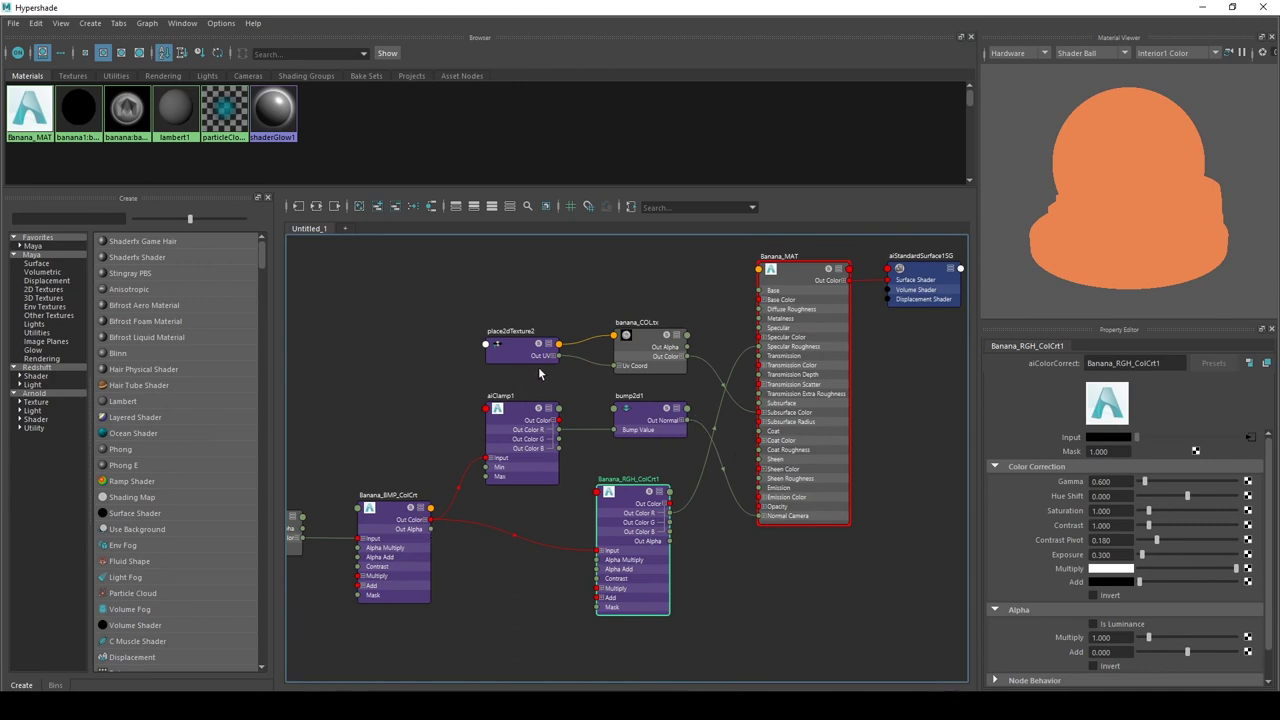
{"action": "left_click", "coordinate": [499, 471]}
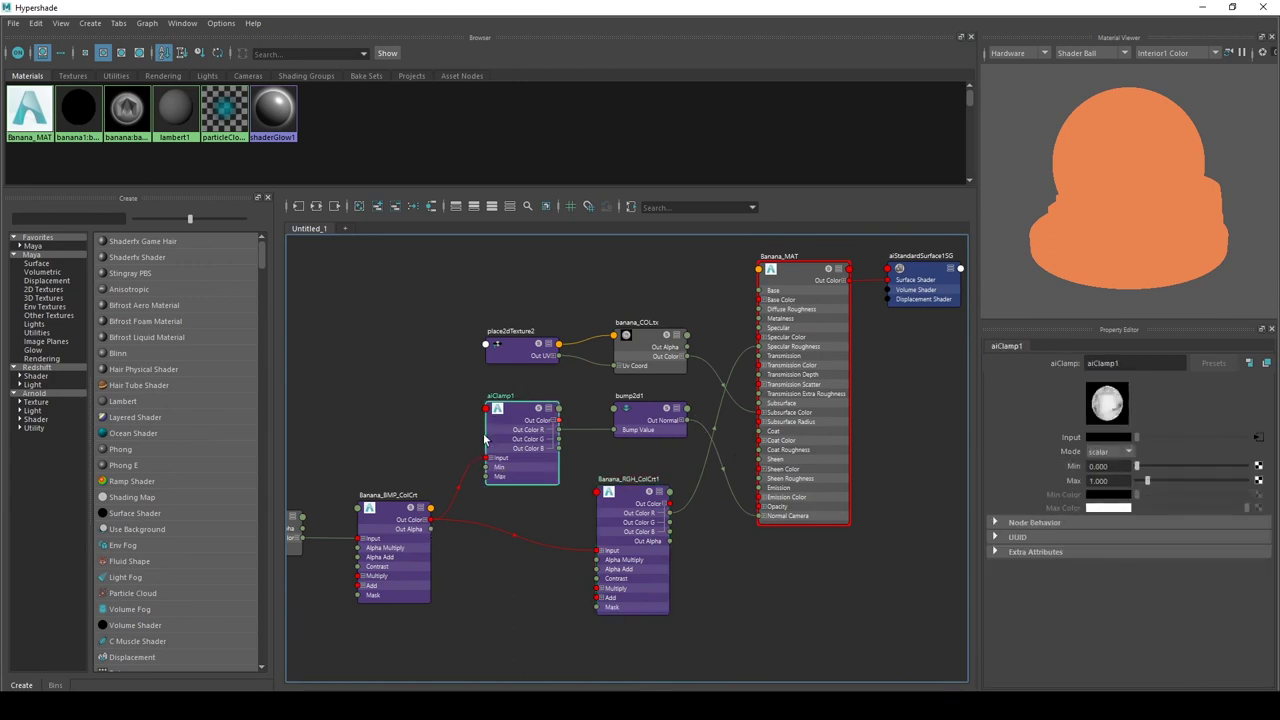
{"action": "left_click_drag", "start_coordinate": [1141, 367], "coordinate": [1080, 363]}
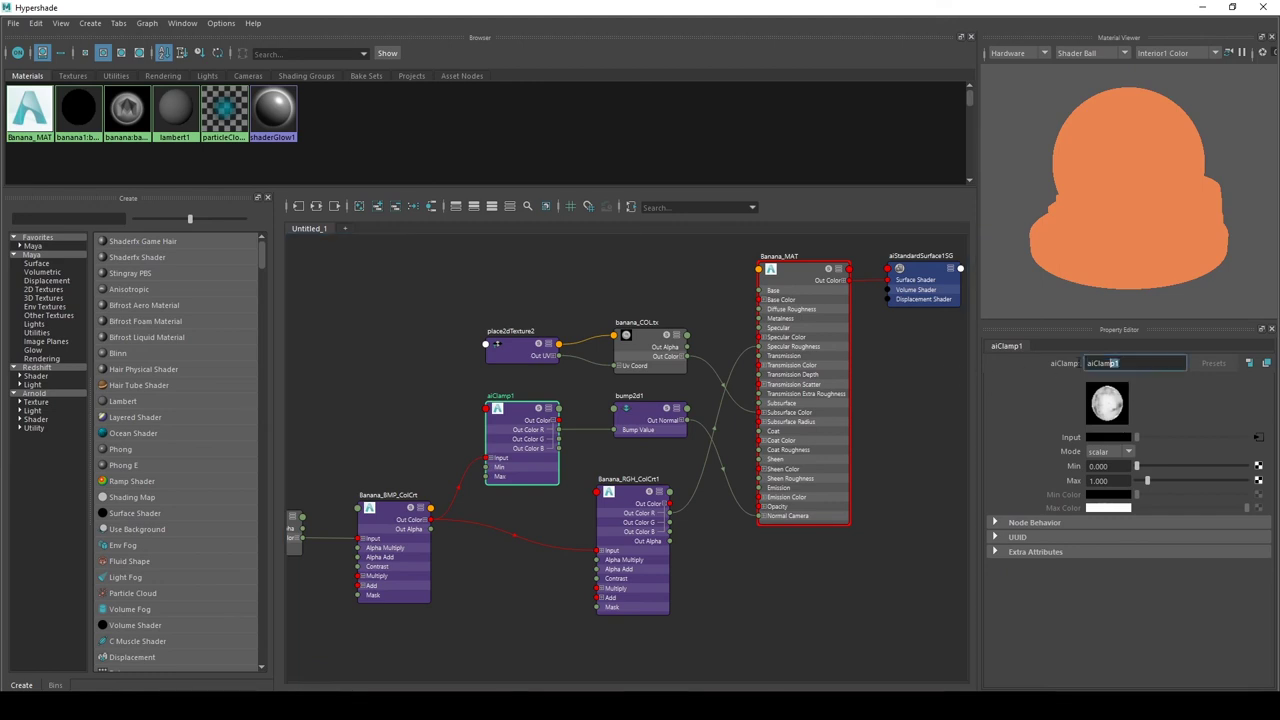
{"action": "scroll", "coordinate": [440, 435], "scroll_direction": "up", "scroll_amount": 2}
{"action": "scroll", "coordinate": [422, 442], "scroll_direction": "down", "scroll_amount": 2}
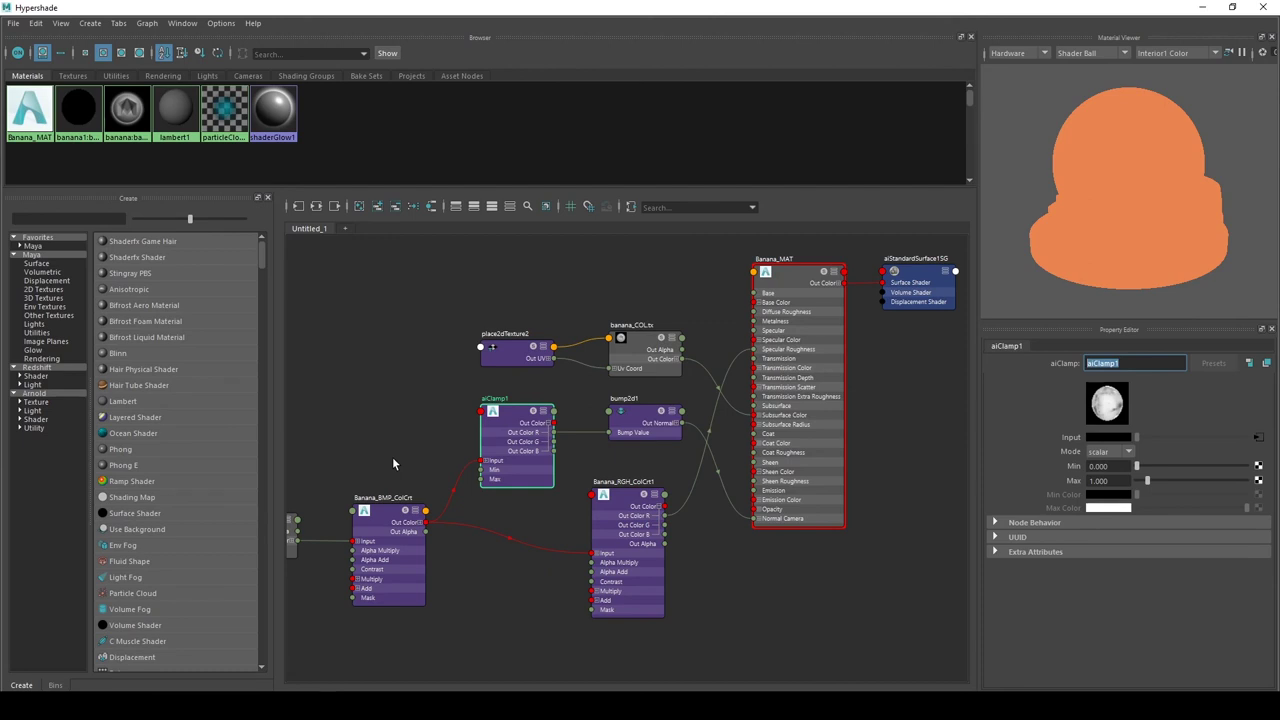
Step: Examine the connections from Banana_BMP_ColCrt through aiClamp1 to bump2d1 and inspect that bump node's Bump Depth
{"action": "middle_click_drag", "start_coordinate": [406, 457], "coordinate": [429, 415], "text": "alt"}
{"action": "left_click_drag", "start_coordinate": [437, 371], "coordinate": [595, 413]}
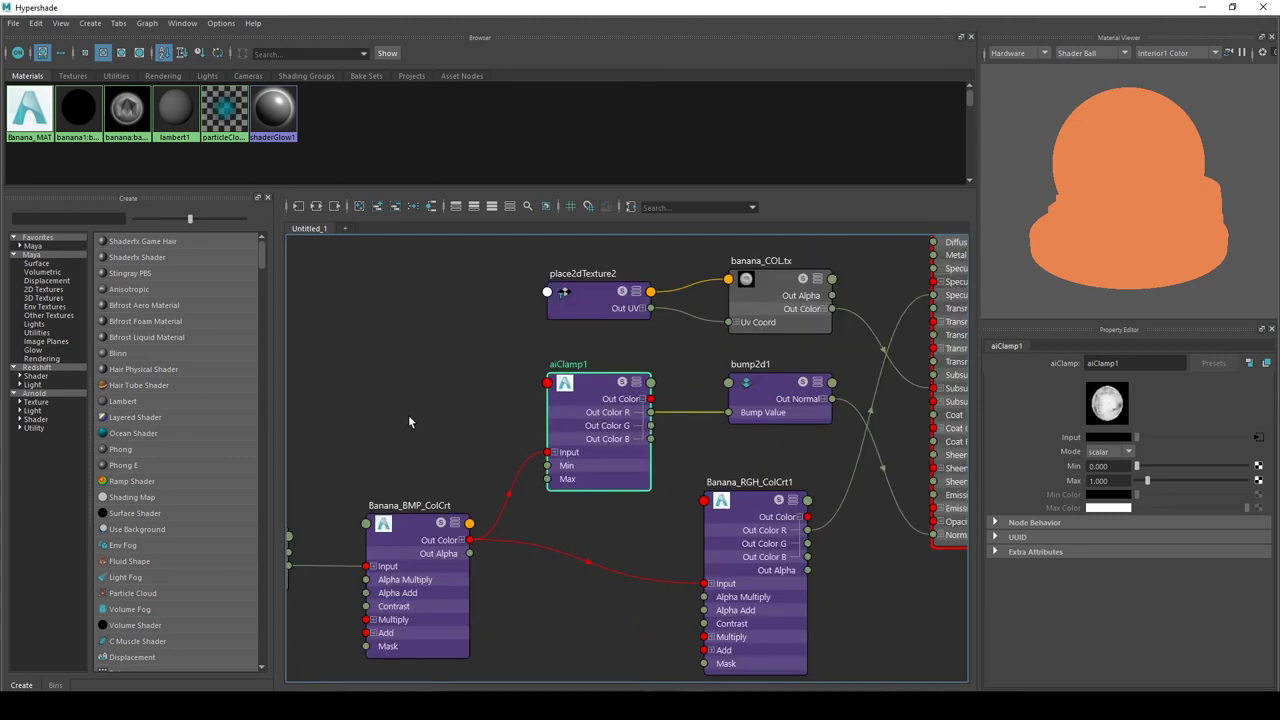
{"action": "scroll", "coordinate": [405, 440], "scroll_direction": "up", "scroll_amount": 2}
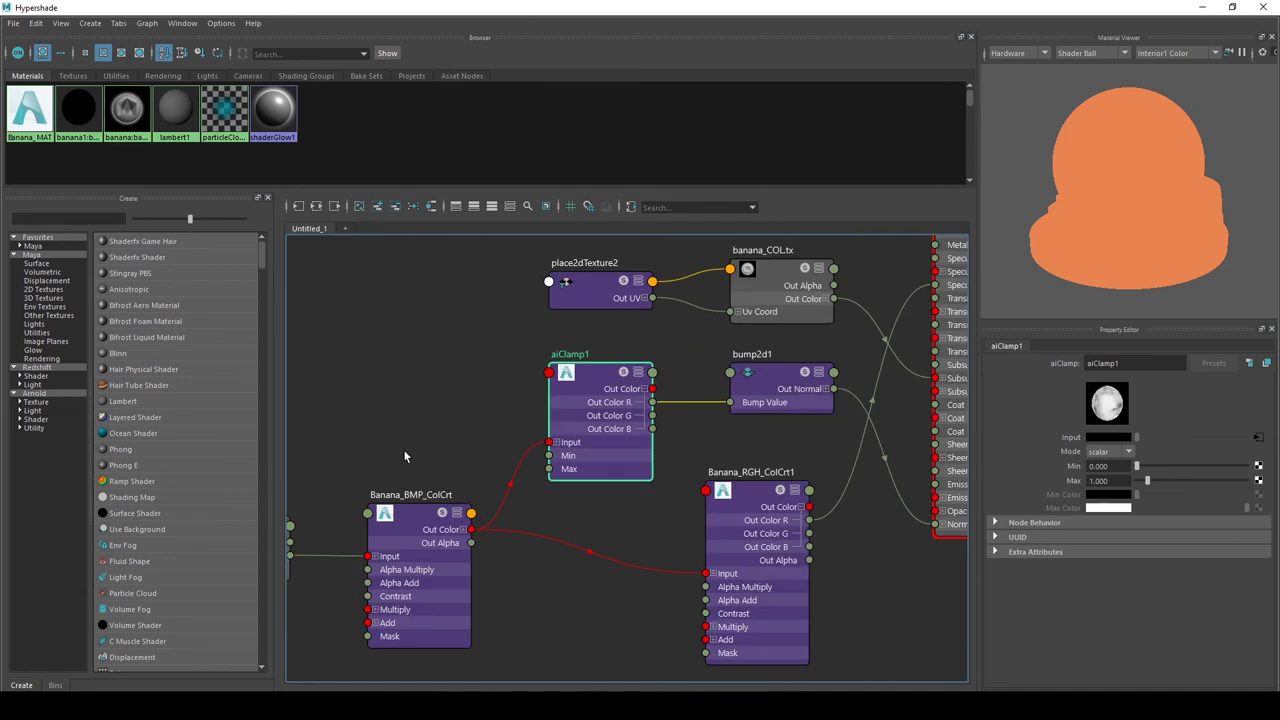
{"action": "left_click_drag", "start_coordinate": [472, 332], "coordinate": [632, 486]}
{"action": "mouse_move", "coordinate": [621, 524]}
{"action": "middle_mouse_down", "text": "alt"}
{"action": "mouse_move", "coordinate": [511, 554]}
{"action": "mouse_move", "coordinate": [603, 528]}
{"action": "middle_mouse_up", "text": "alt"}
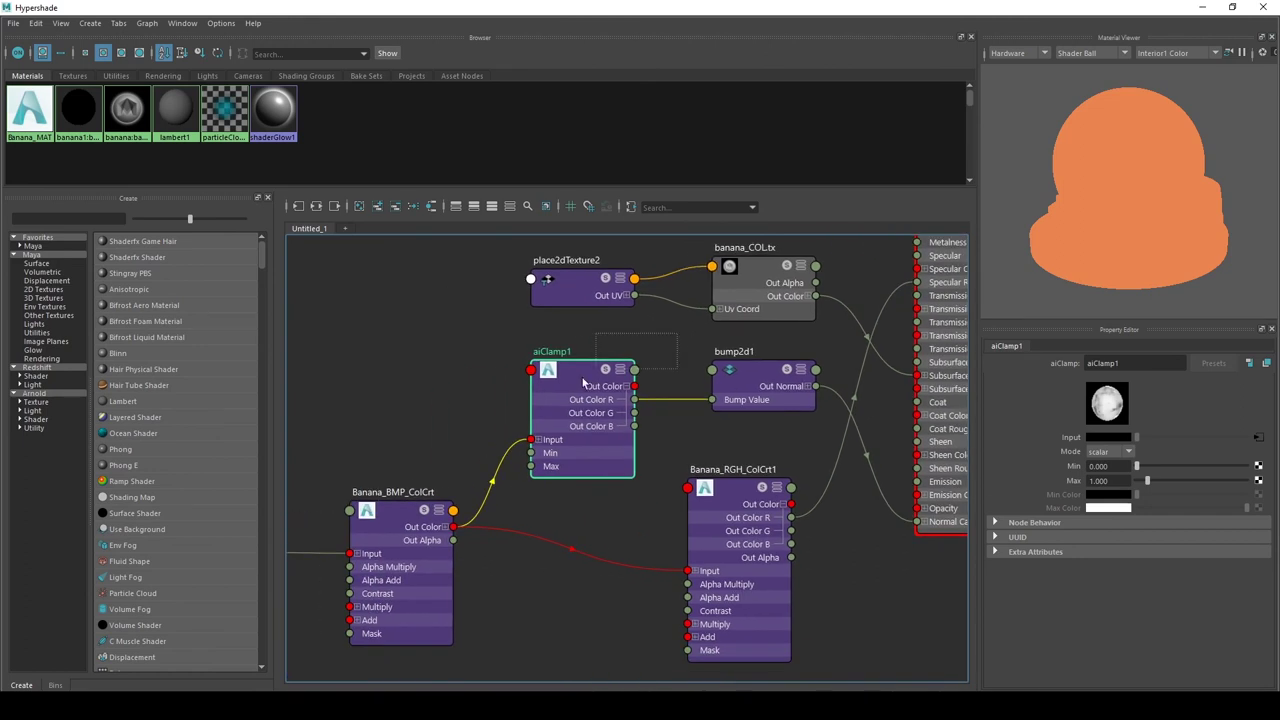
{"action": "left_click", "coordinate": [763, 388]}
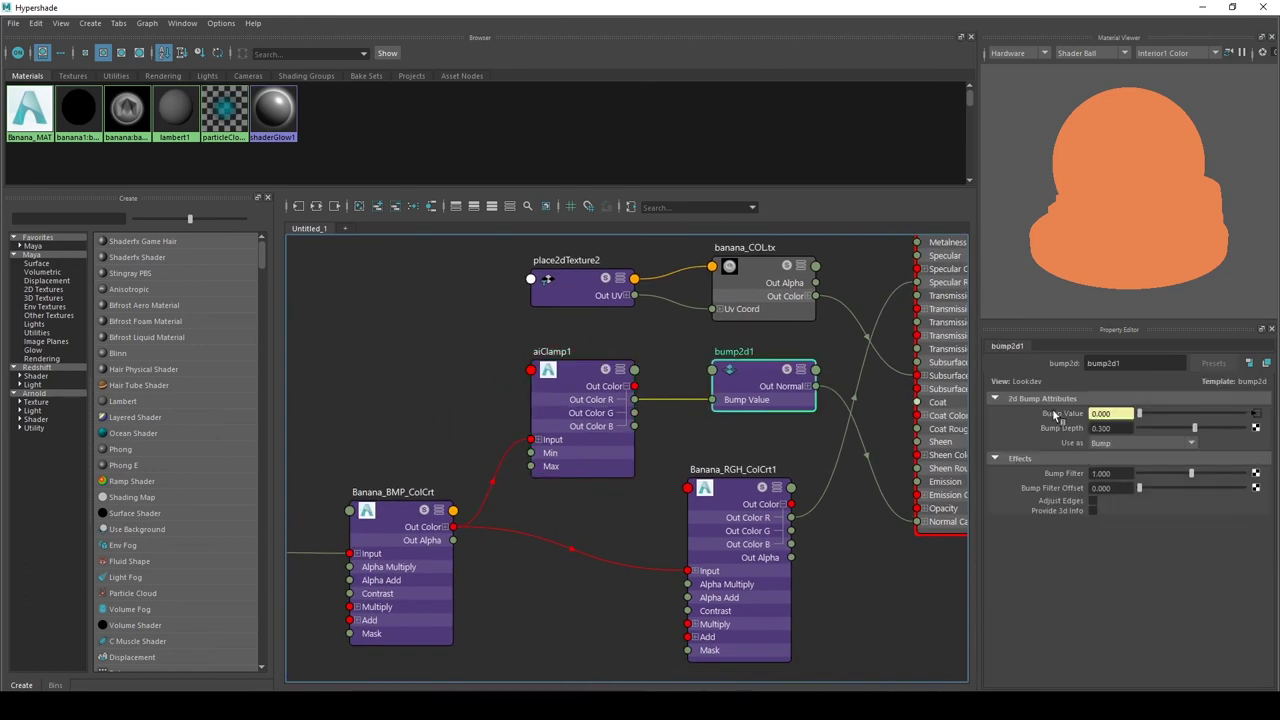
{"action": "left_click", "coordinate": [1110, 428]}
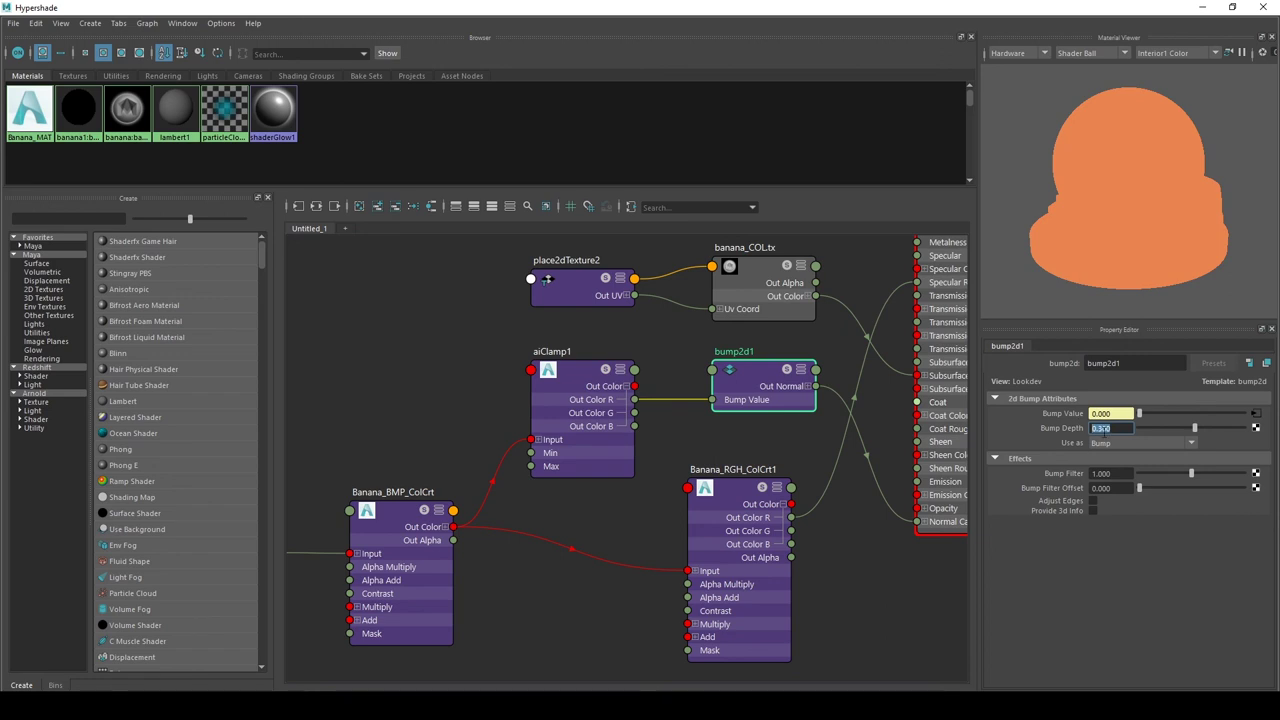
Step: Review the settings of Banana_RGH_ColCrt1, Banana_BMP_ColCrt, the banana_BMP.tx texture and bump2d1 across the shader network
{"action": "left_click", "coordinate": [776, 565]}
{"action": "scroll", "coordinate": [797, 517], "scroll_direction": "down", "scroll_amount": 3}
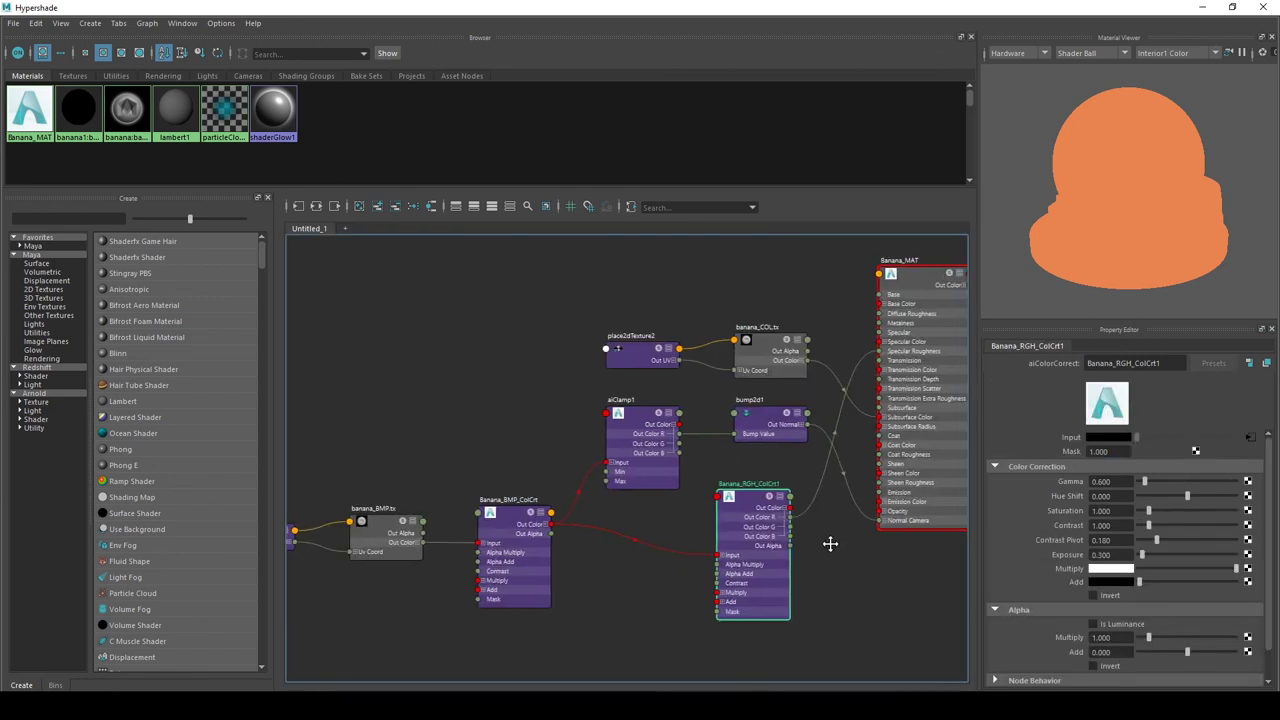
{"action": "left_click_drag", "start_coordinate": [354, 657], "coordinate": [356, 652]}
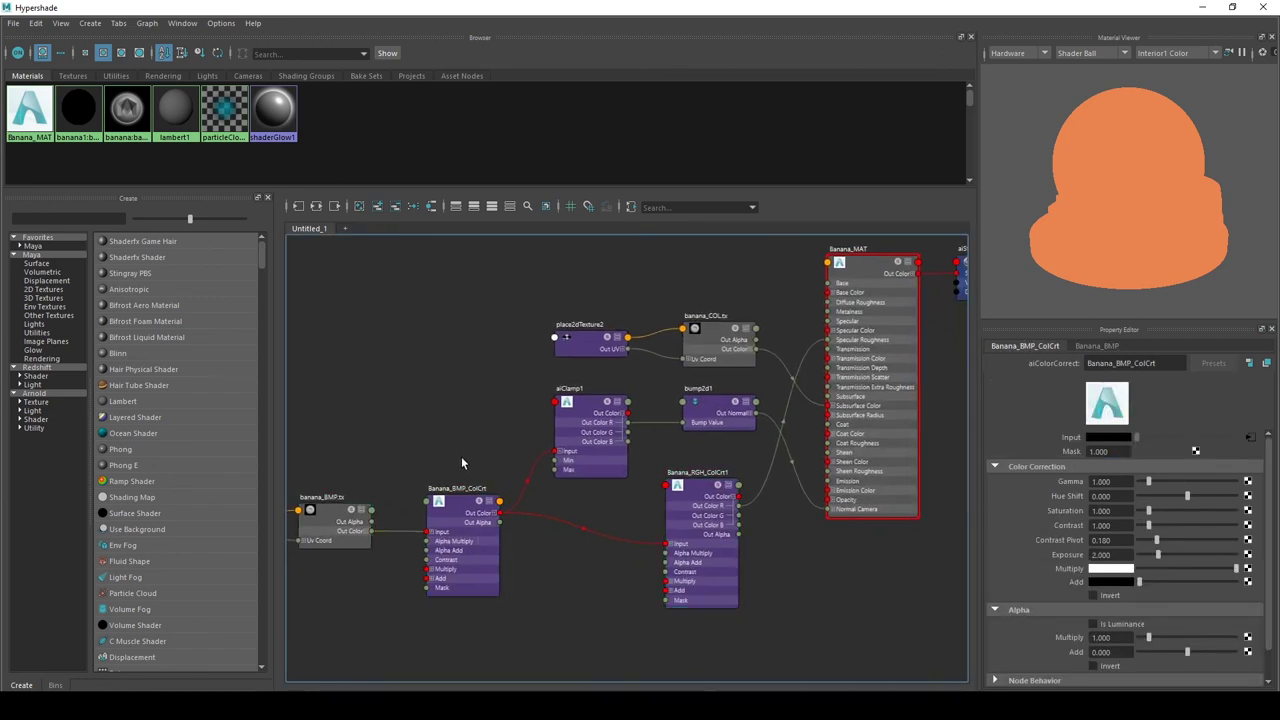
{"action": "middle_click_drag", "start_coordinate": [440, 458], "coordinate": [703, 435], "text": "alt"}
{"action": "left_click", "coordinate": [598, 480]}
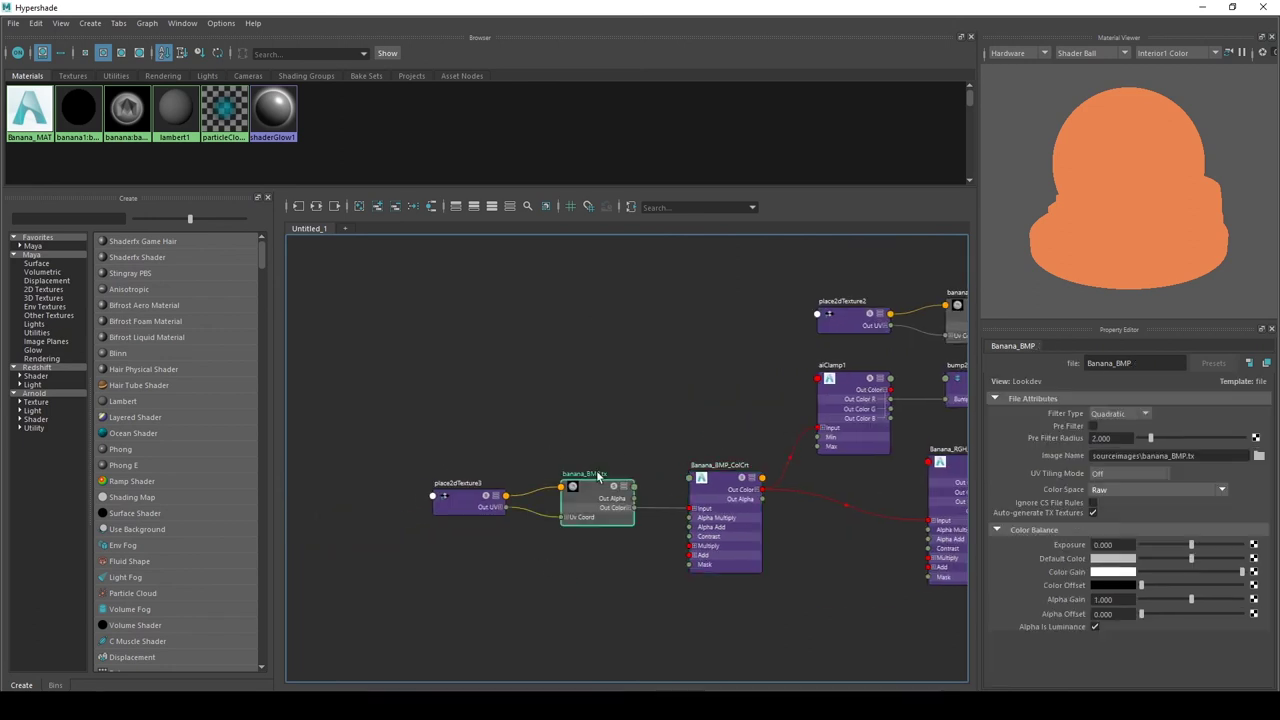
{"action": "middle_click_drag", "start_coordinate": [674, 393], "coordinate": [476, 366], "text": "alt"}
{"action": "left_click_drag", "start_coordinate": [528, 363], "coordinate": [509, 535]}
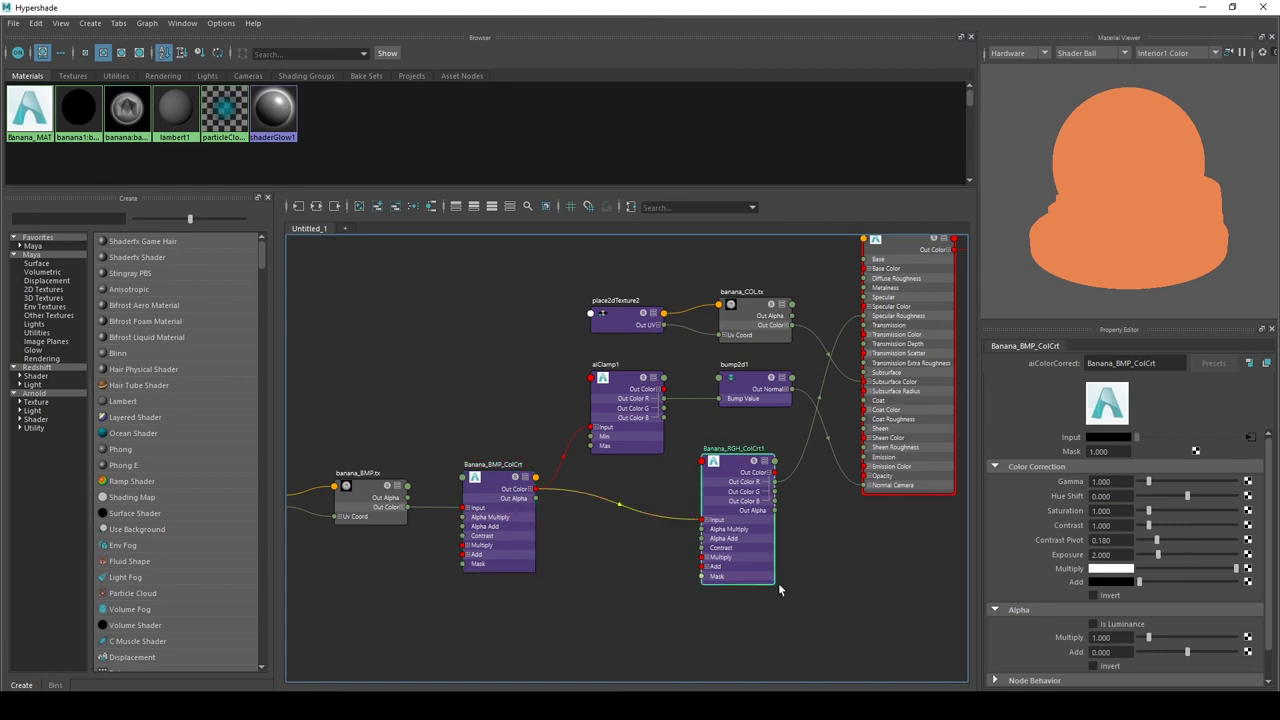
{"action": "left_click", "coordinate": [748, 390]}
{"action": "middle_click_drag", "start_coordinate": [553, 286], "coordinate": [473, 339], "text": "alt"}
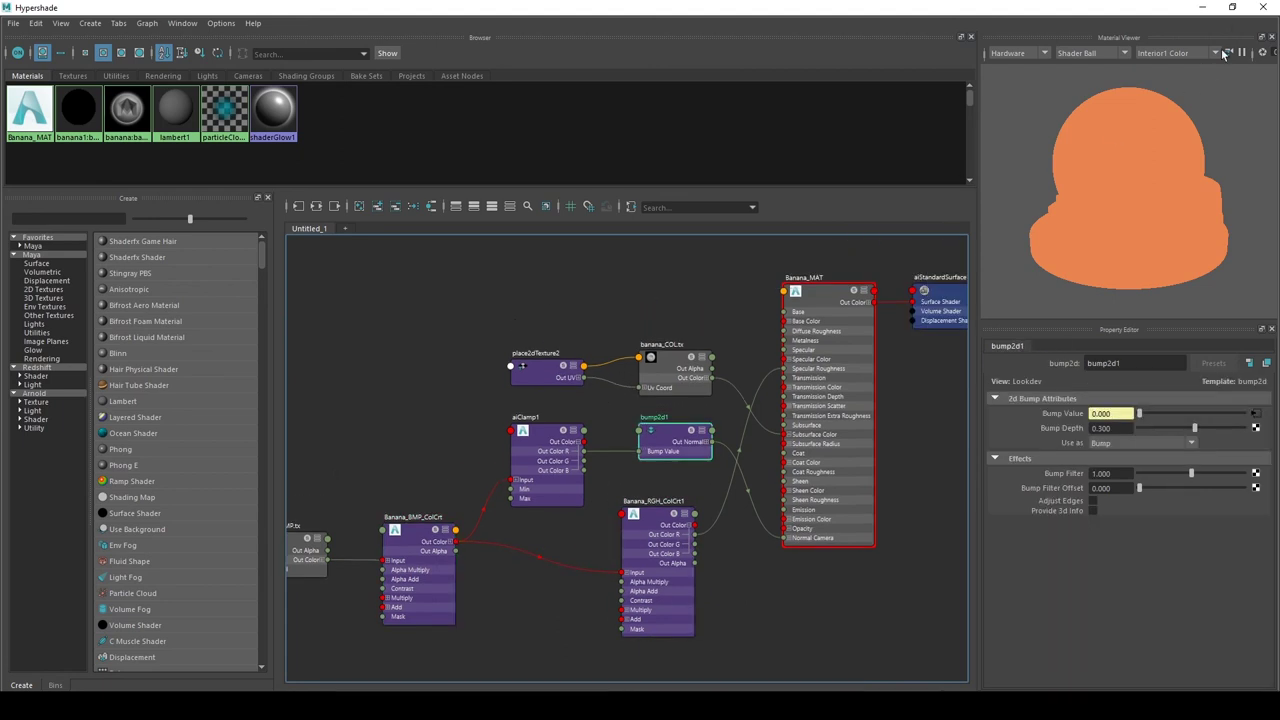
Step: Minimize Hypershade, play the rendered banana sequence in Nuke, and stop it around frame 31
{"action": "left_click", "coordinate": [1203, 8]}
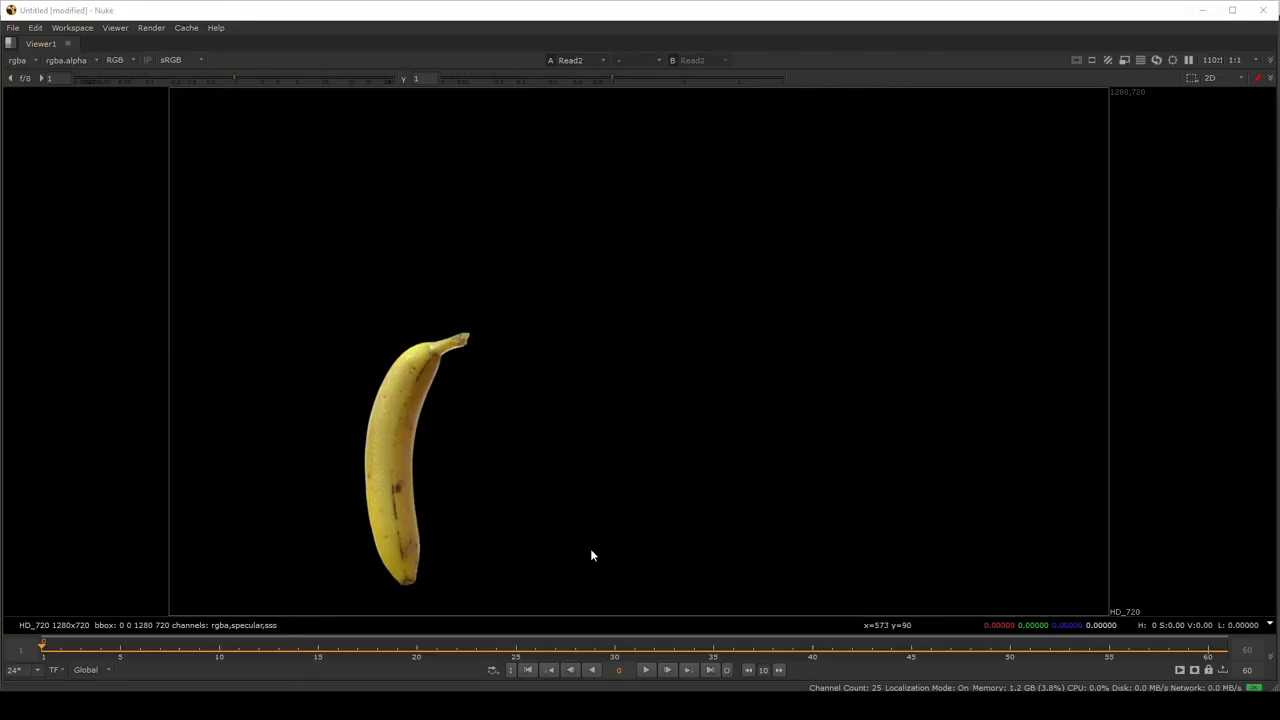
{"action": "left_click", "coordinate": [646, 669]}
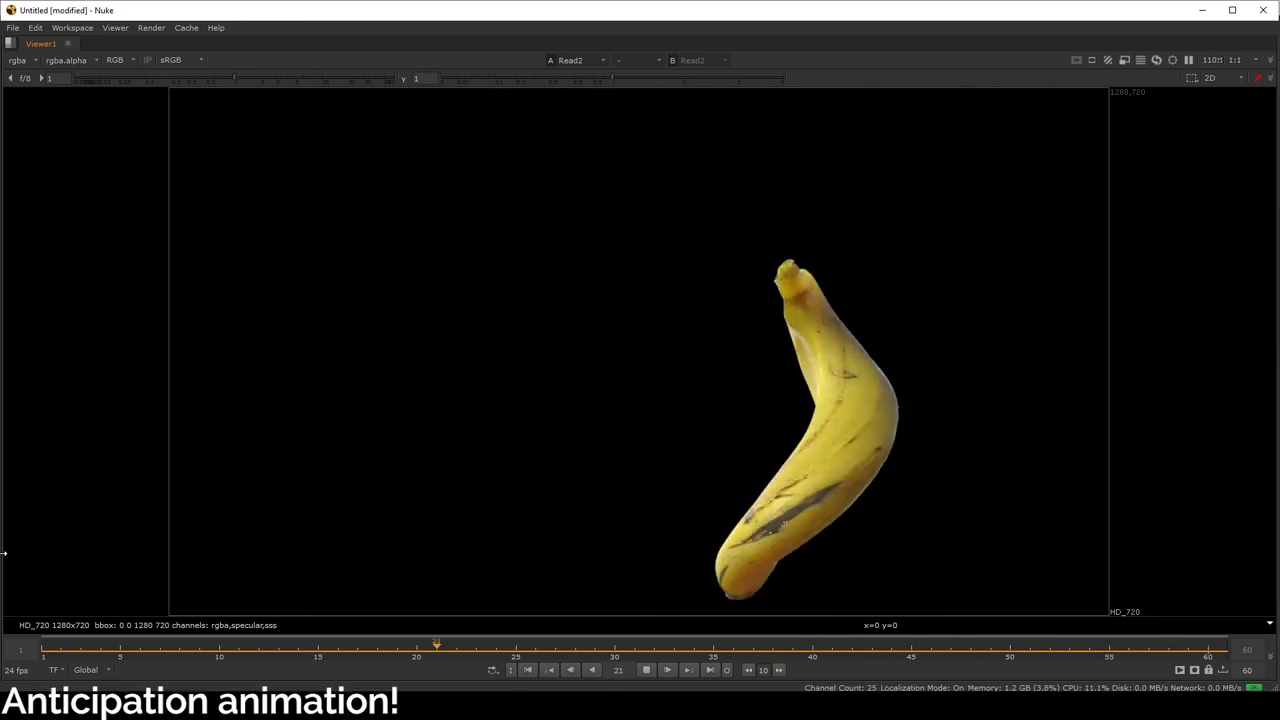
{"action": "left_click", "coordinate": [649, 672]}
{"action": "mouse_move", "coordinate": [646, 649]}
{"action": "left_mouse_down"}
{"action": "mouse_move", "coordinate": [320, 653]}
{"action": "mouse_move", "coordinate": [630, 643]}
{"action": "left_mouse_up"}
Step: Switch to Maya, show the bend2 attributes of bend2Handle, and scrub its keyed Curvature up to frame 24
{"action": "left_click", "coordinate": [834, 706]}
{"action": "left_click", "coordinate": [894, 661]}
{"action": "left_click", "coordinate": [476, 408]}
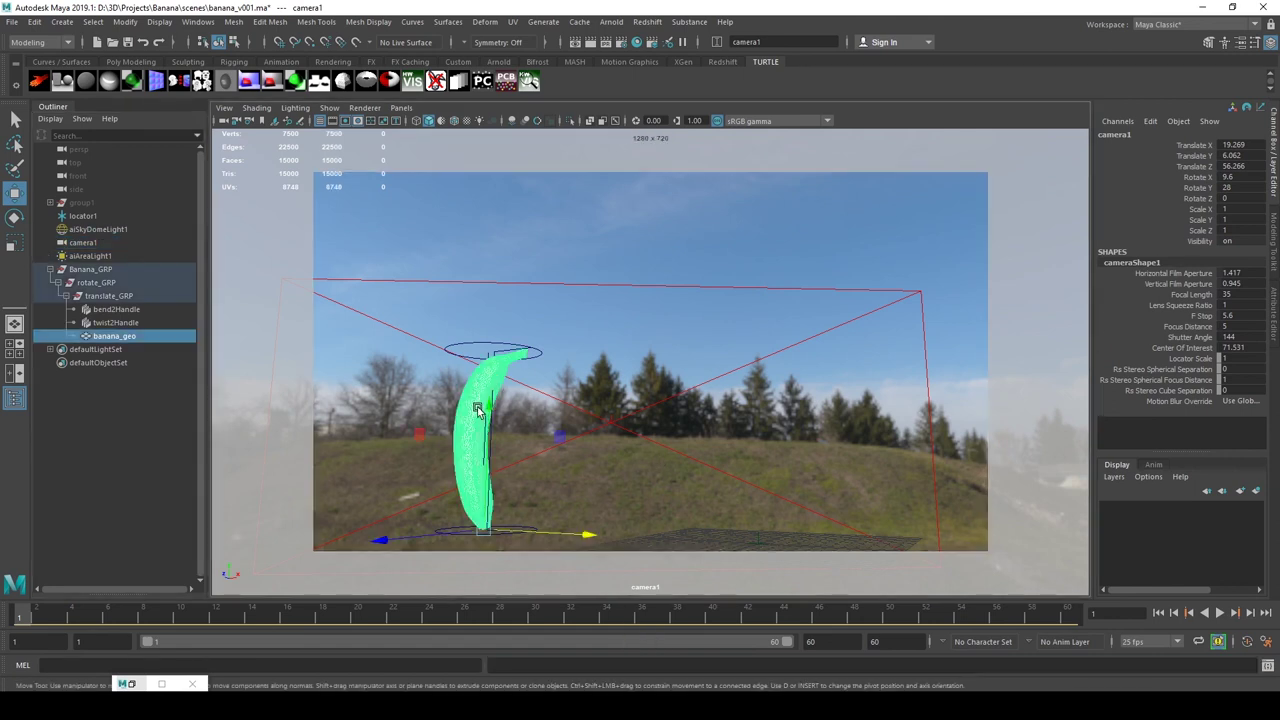
{"action": "left_click", "coordinate": [152, 340]}
{"action": "left_click", "coordinate": [140, 310]}
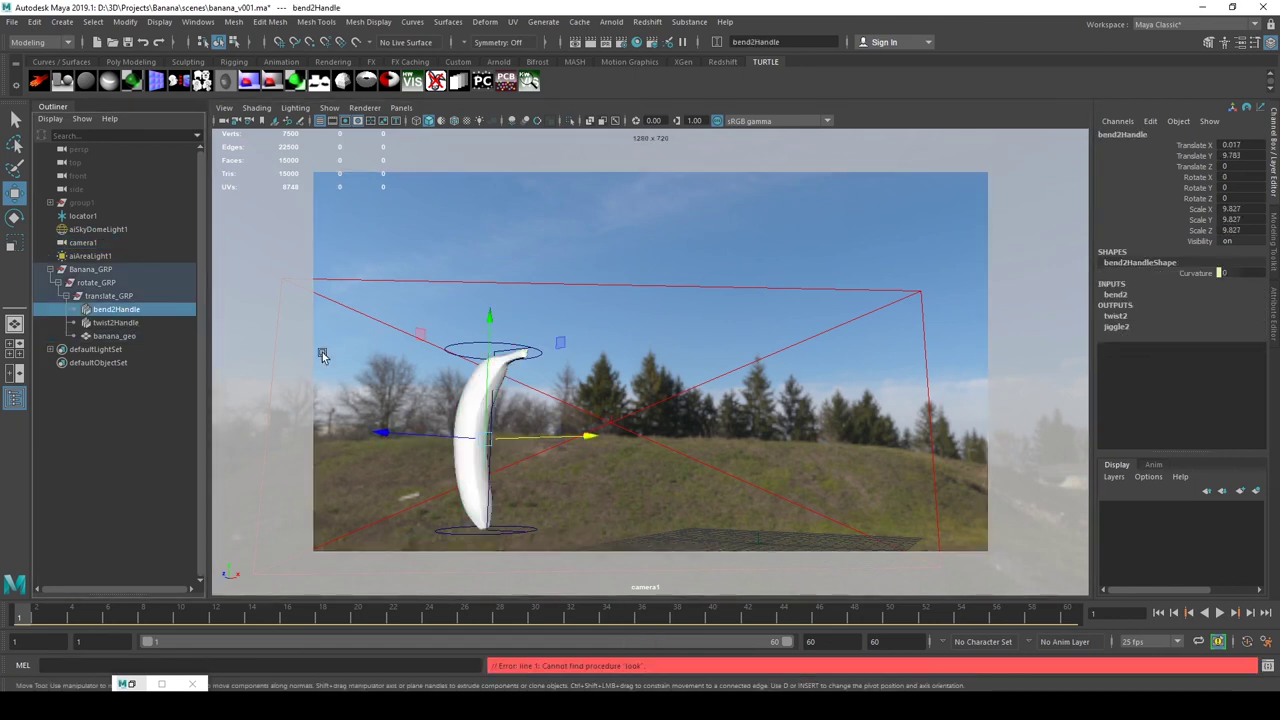
{"action": "left_click", "coordinate": [1119, 297]}
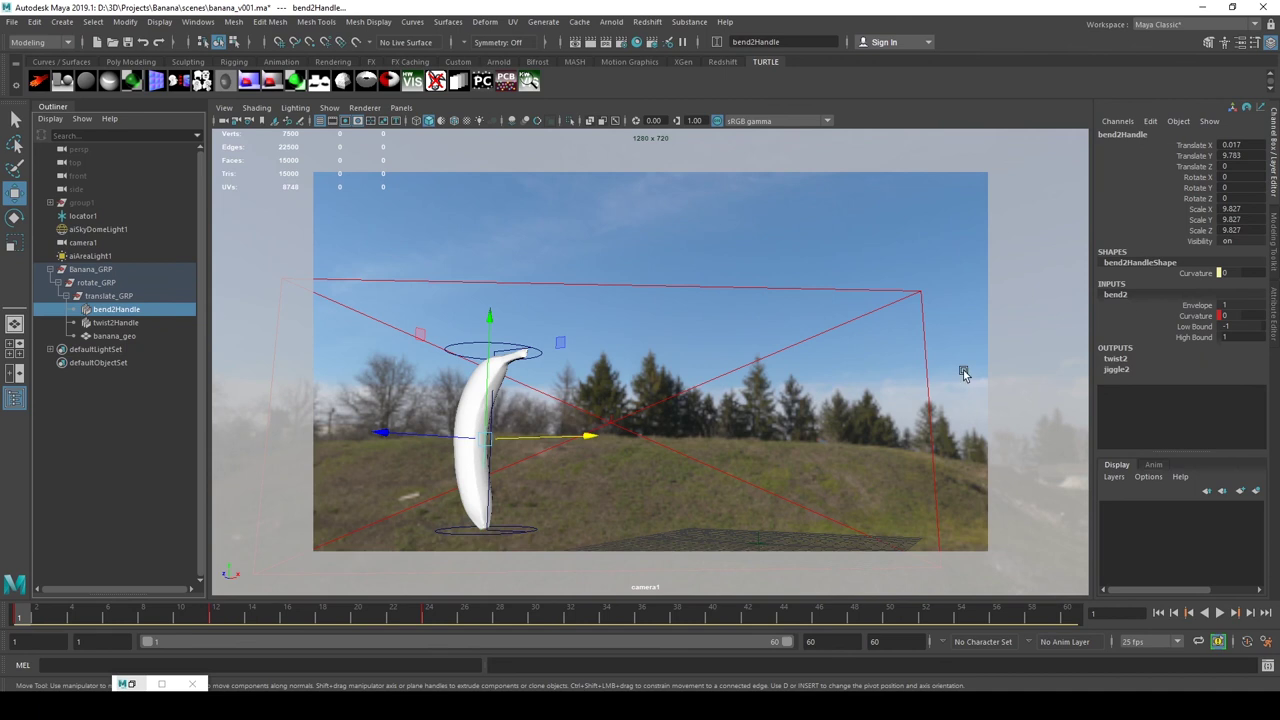
{"action": "left_click_drag", "start_coordinate": [214, 614], "coordinate": [429, 621]}
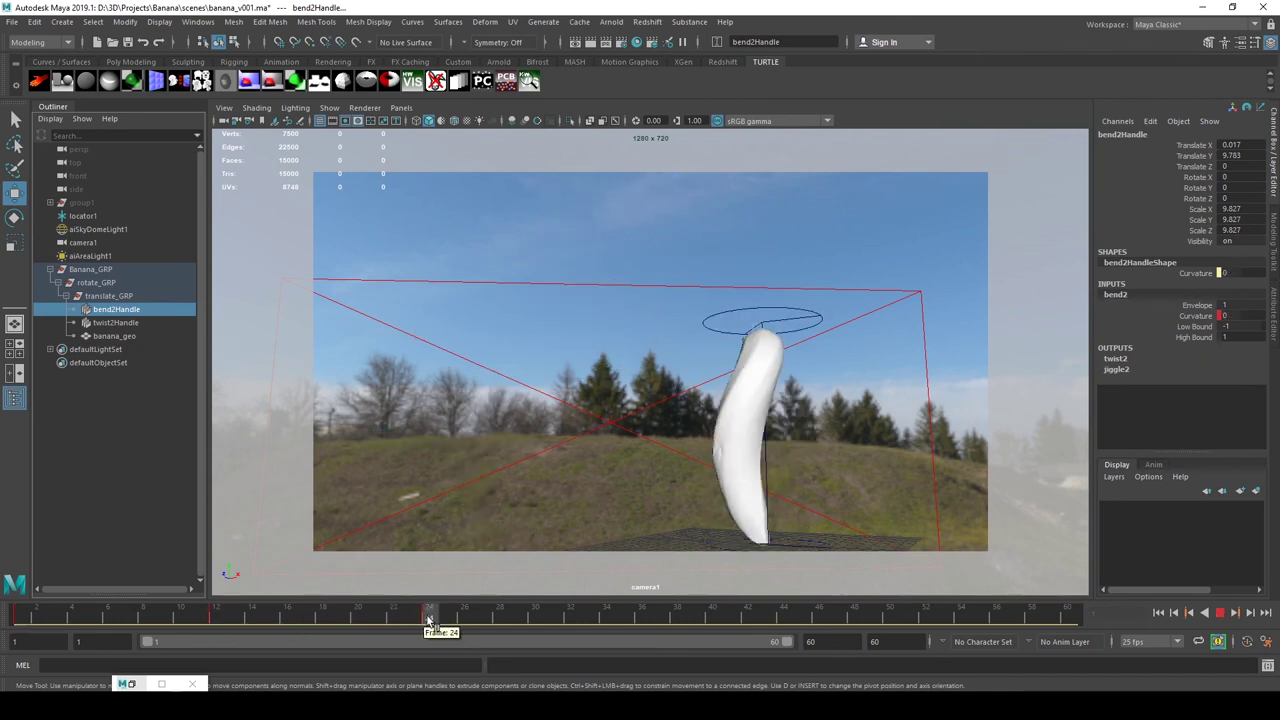
Step: Show twist2Handle's twist2 attributes and scrub around frames 24 to 28 to check the Start and End Angle animation
{"action": "left_click", "coordinate": [116, 323]}
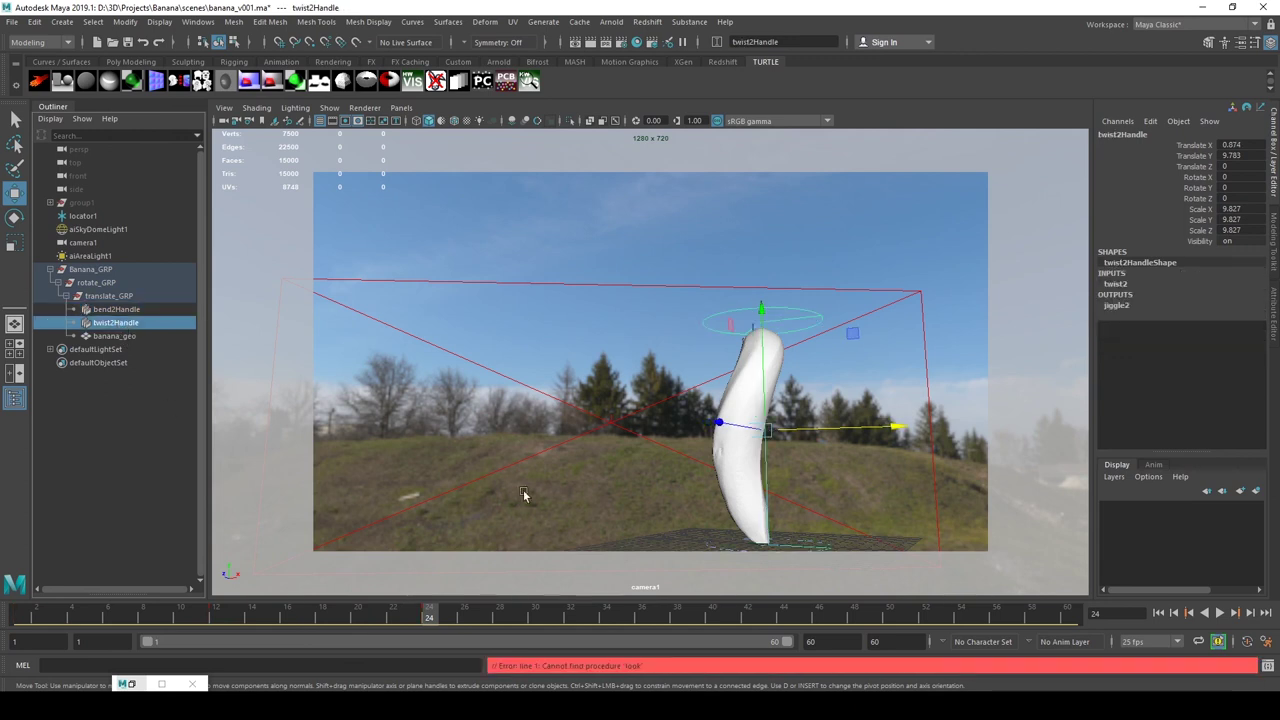
{"action": "left_click", "coordinate": [1116, 284]}
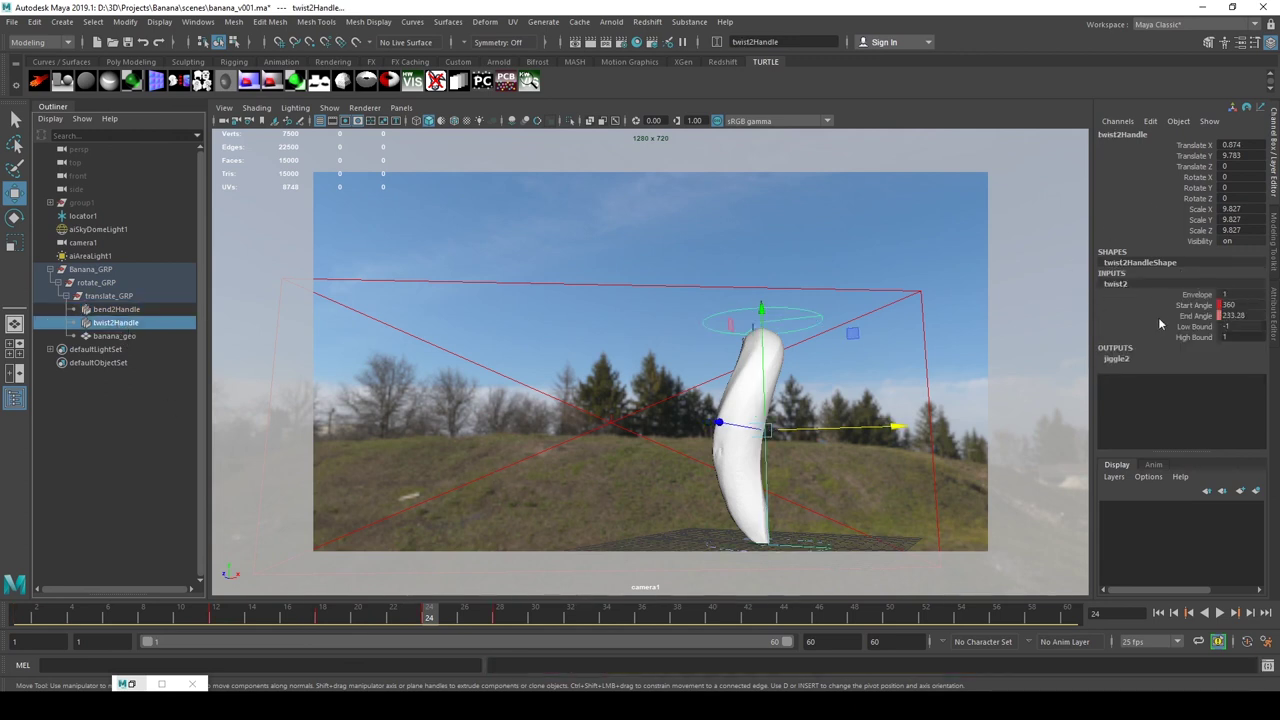
{"action": "left_click_drag", "start_coordinate": [432, 616], "coordinate": [500, 620]}
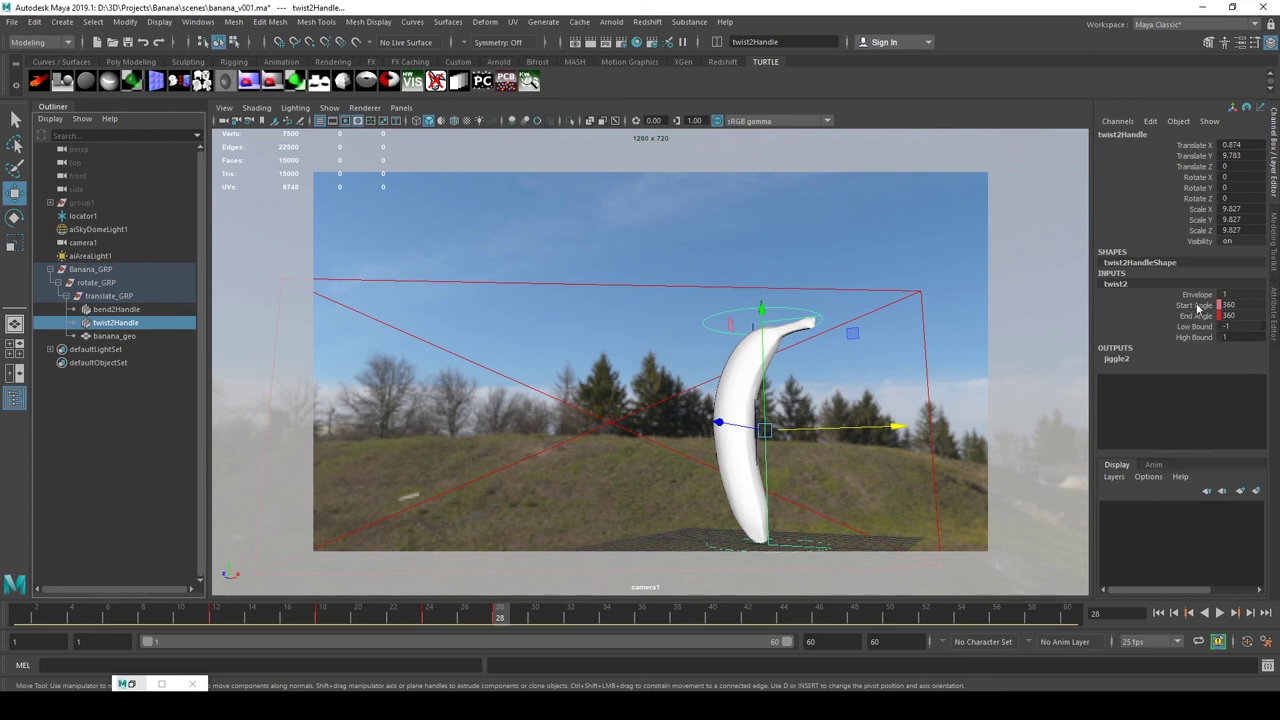
{"action": "left_click_drag", "start_coordinate": [543, 617], "coordinate": [500, 617]}
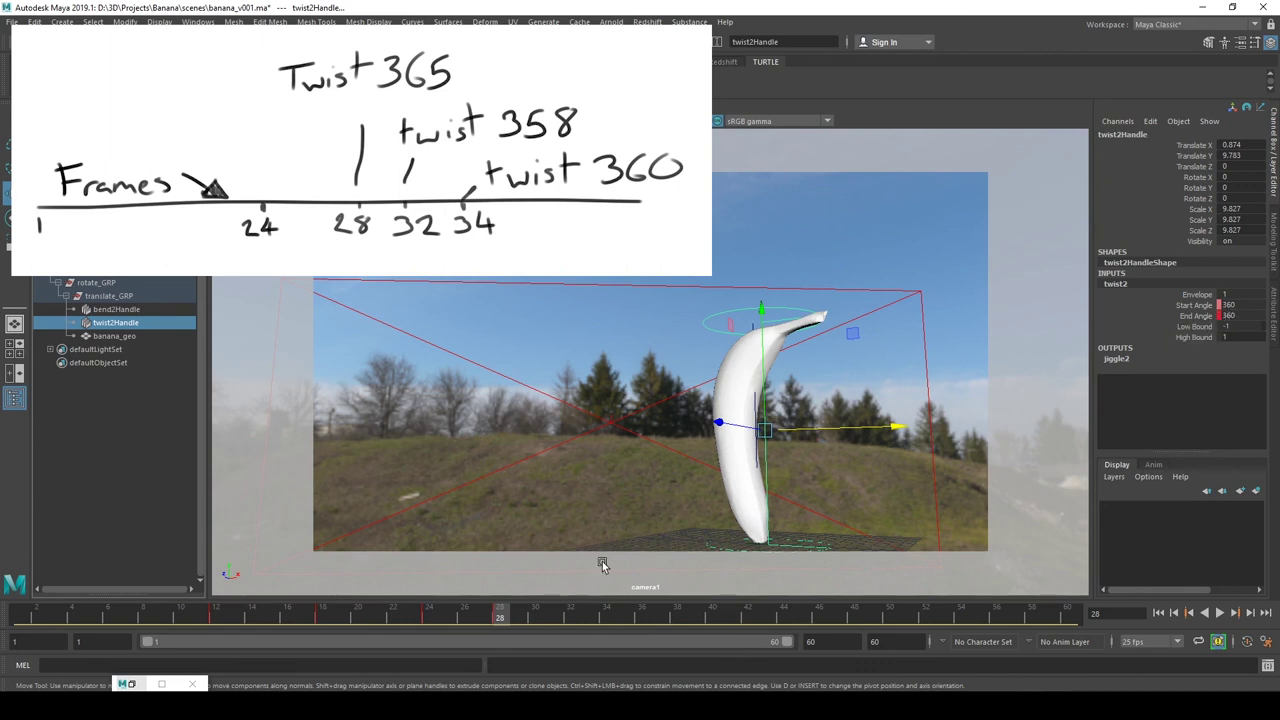
Step: Check twist2's Start and End Angle at frames 32 and 36, returning to frame 28
{"action": "left_click_drag", "start_coordinate": [523, 610], "coordinate": [570, 617]}
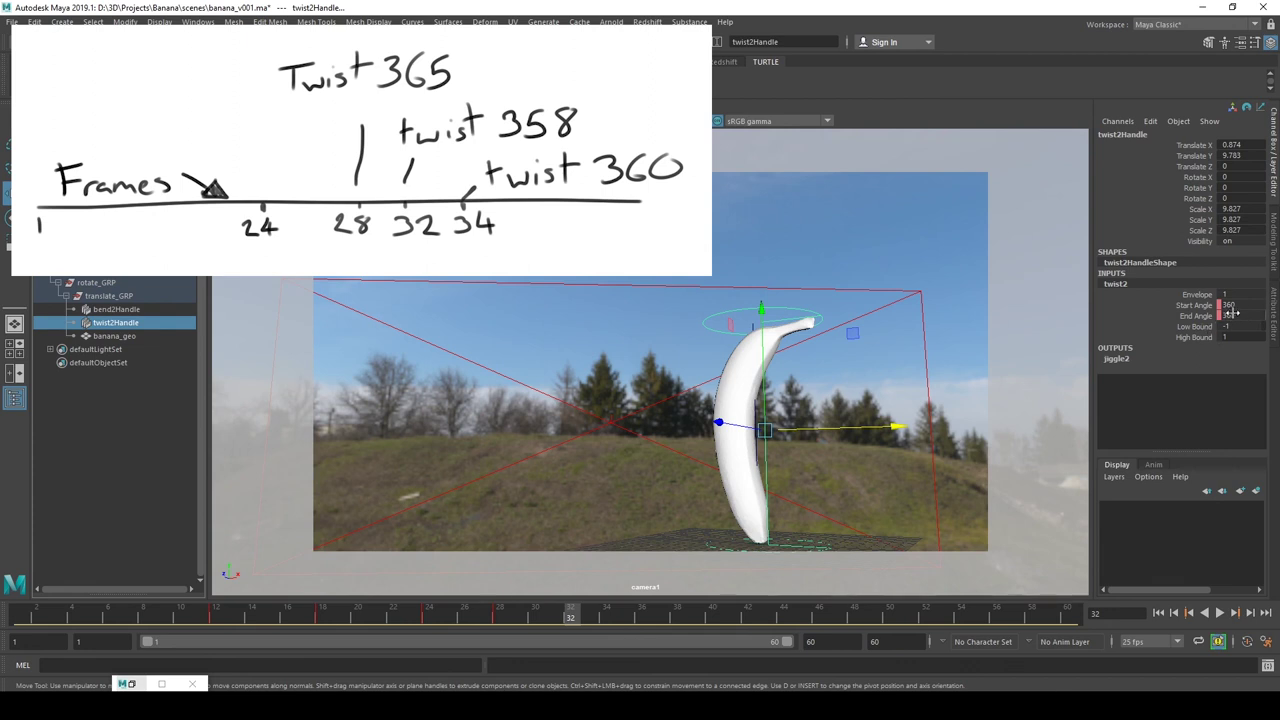
{"action": "mouse_move", "coordinate": [1233, 314]}
{"action": "key", "text": "alt+v"}
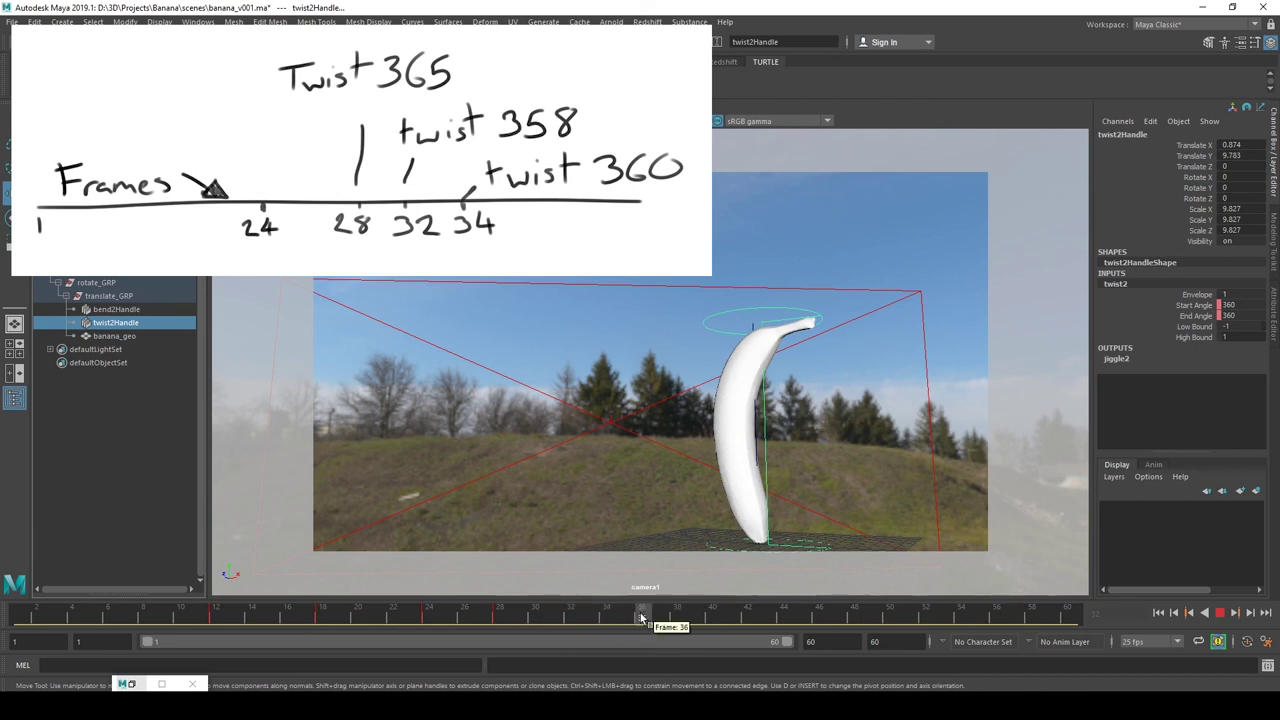
{"action": "key", "text": "alt+v"}
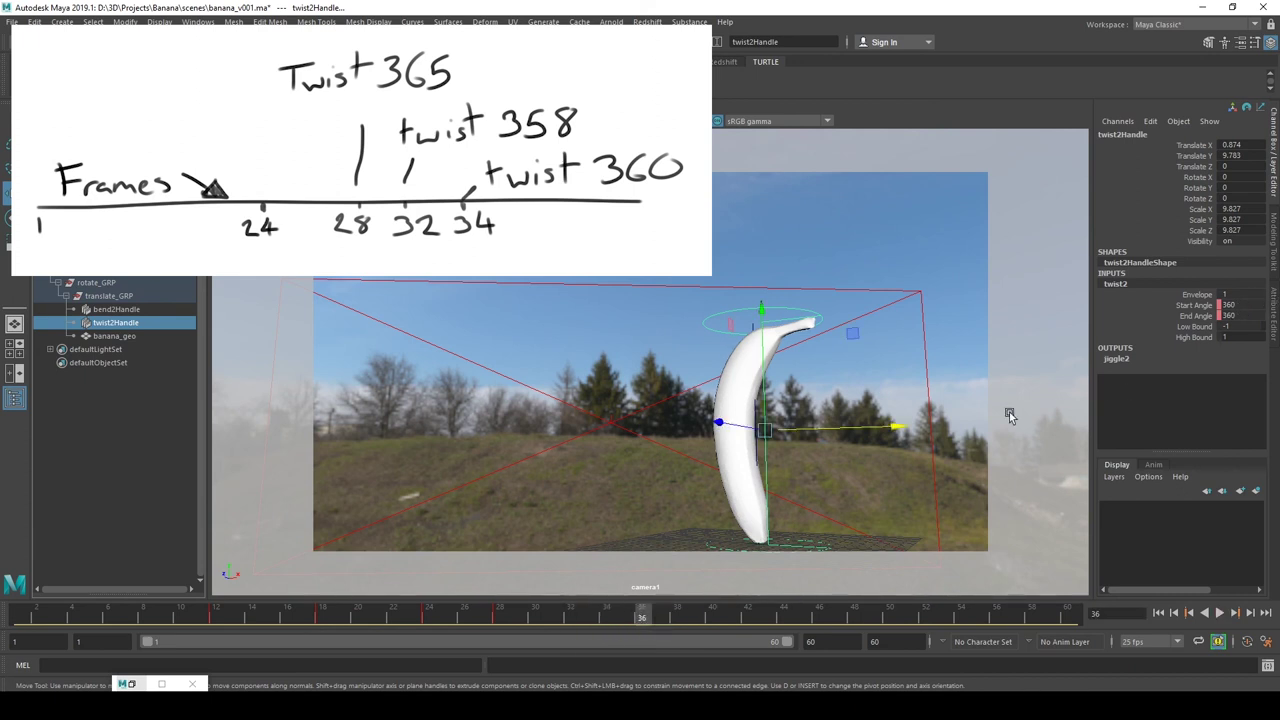
{"action": "left_click", "coordinate": [499, 612]}
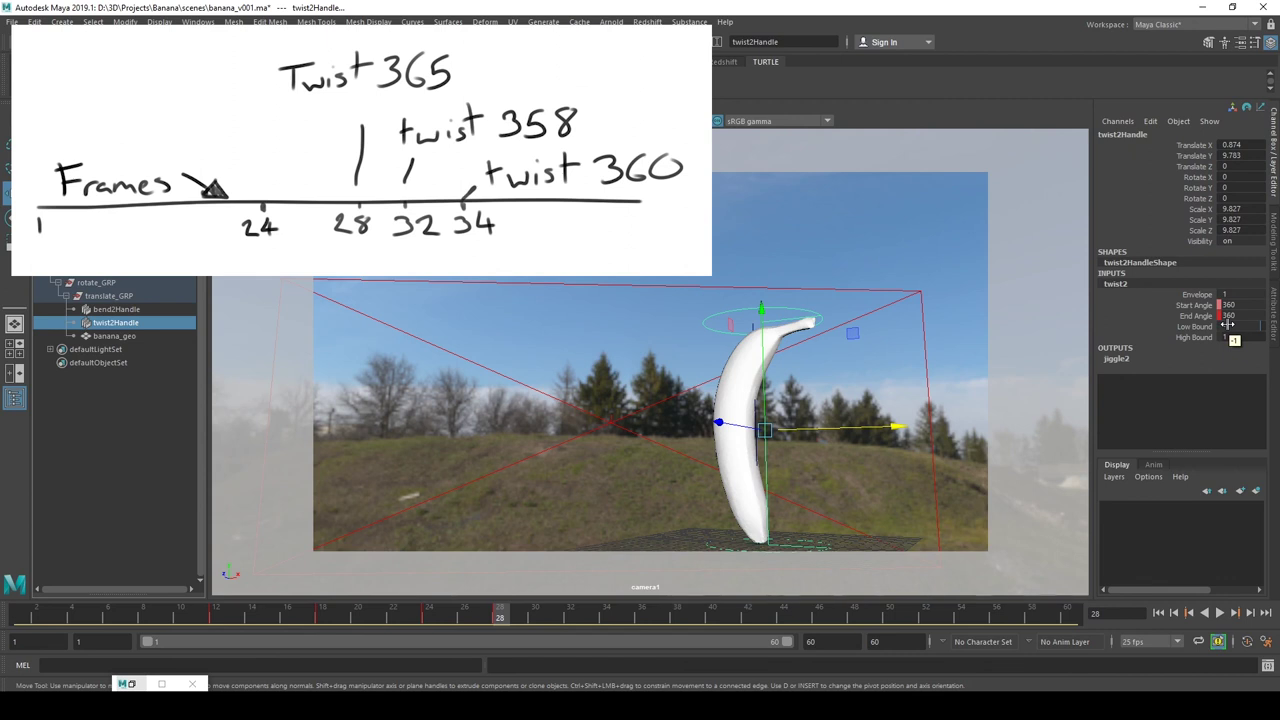
{"action": "mouse_move", "coordinate": [506, 614]}
{"action": "left_mouse_down"}
{"action": "mouse_move", "coordinate": [21, 646]}
{"action": "mouse_move", "coordinate": [501, 623]}
{"action": "left_mouse_up"}
Step: Scrub bend2Handle's bend2 curvature animation from frame 1 to 28 and replay the rendered sequence in Nuke
{"action": "left_click", "coordinate": [116, 309]}
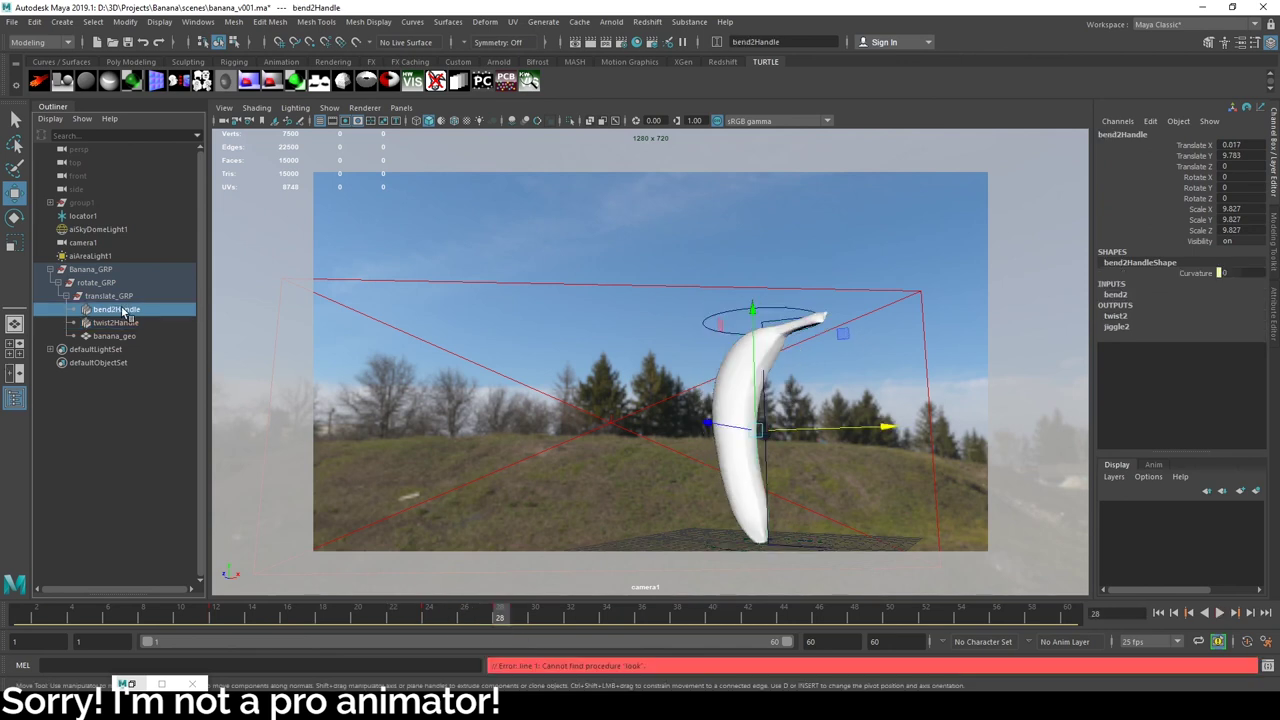
{"action": "left_click_drag", "start_coordinate": [268, 618], "coordinate": [10, 607]}
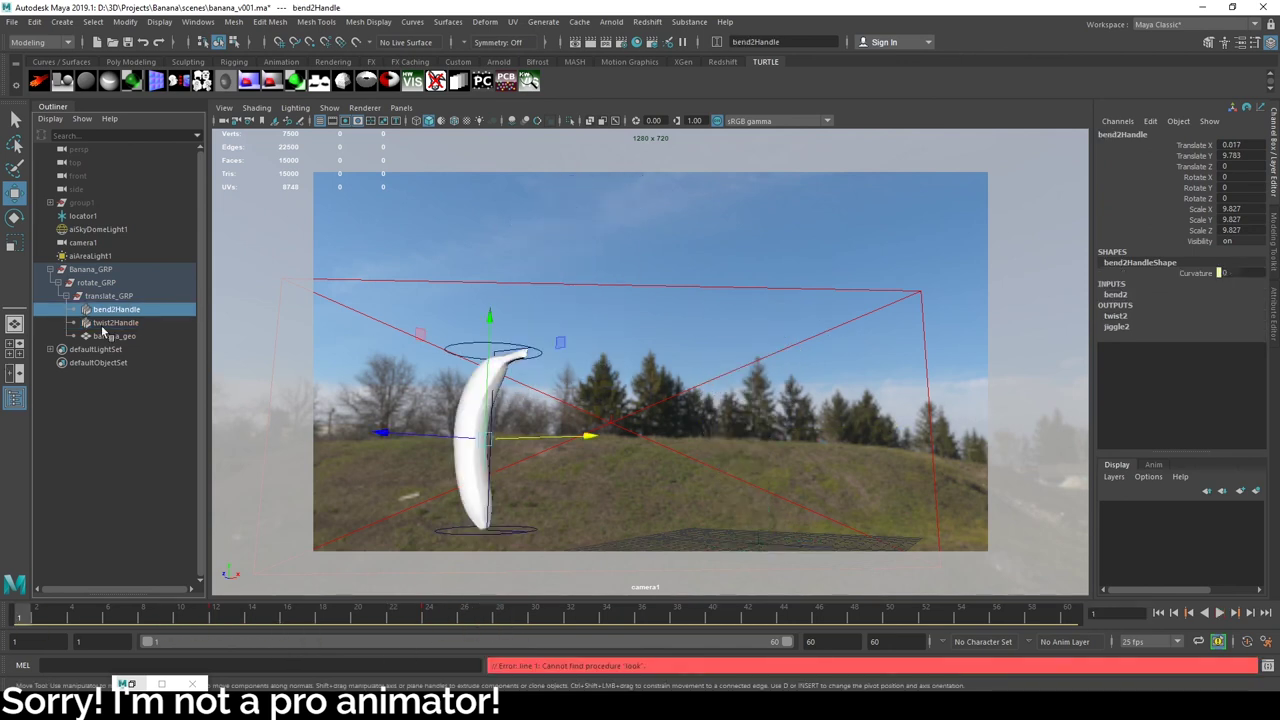
{"action": "left_click", "coordinate": [1121, 295]}
{"action": "left_click_drag", "start_coordinate": [163, 617], "coordinate": [499, 628]}
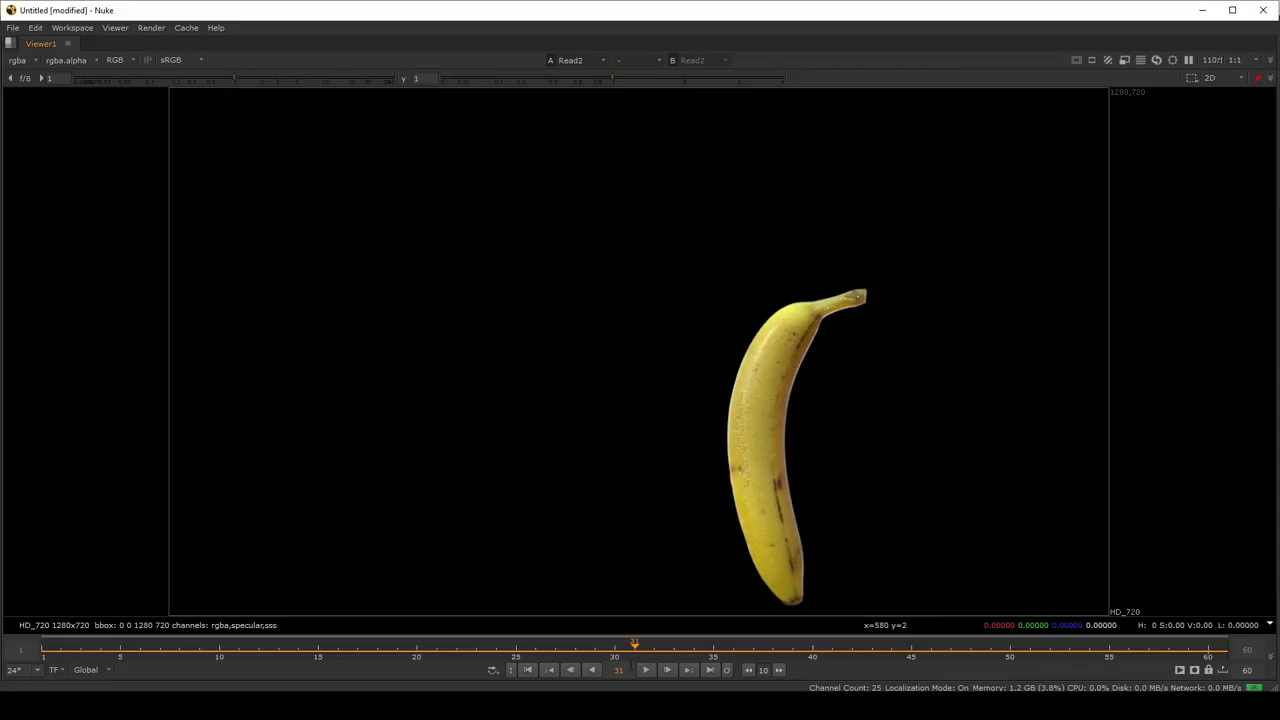
{"action": "left_click", "coordinate": [650, 670]}
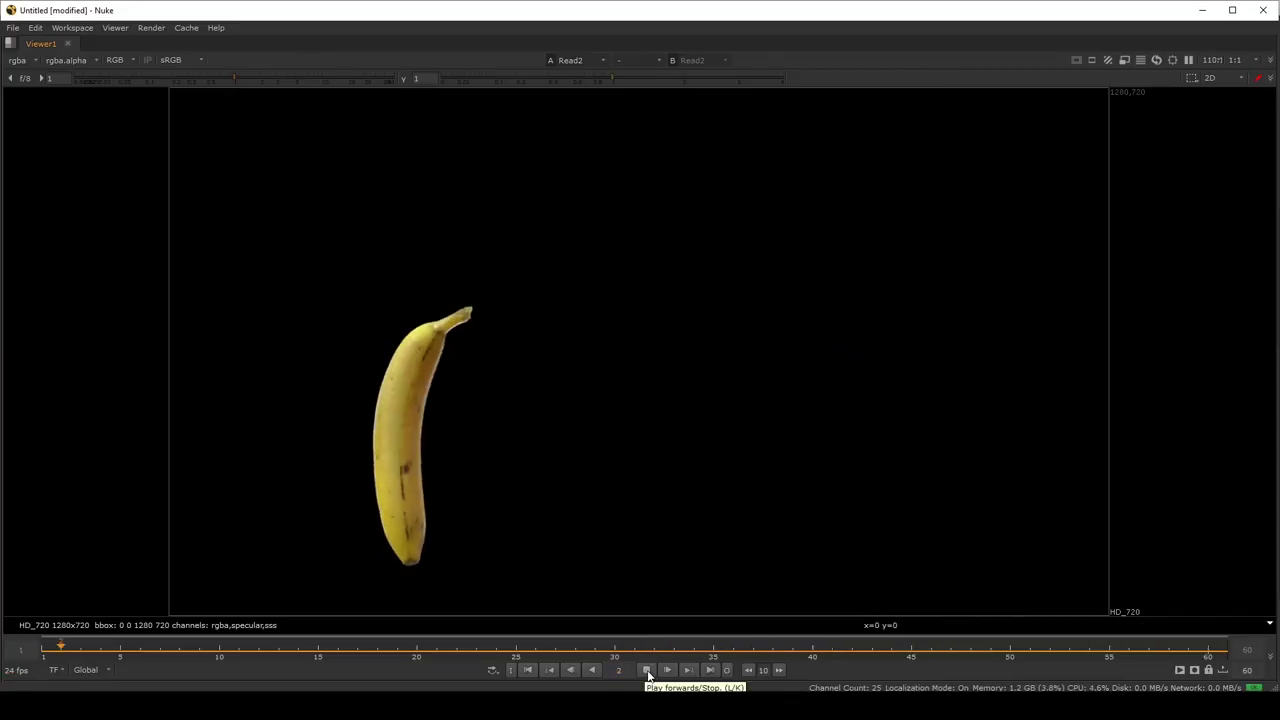